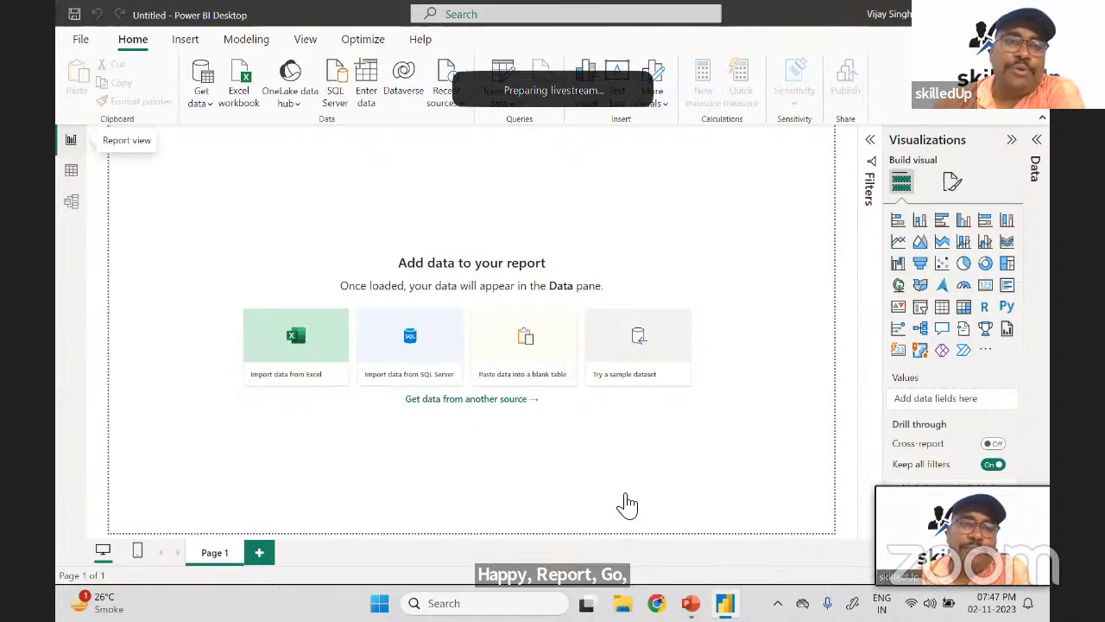
# - Switch to the order_details_v1 file in Excel
pyautogui.click(71, 170)
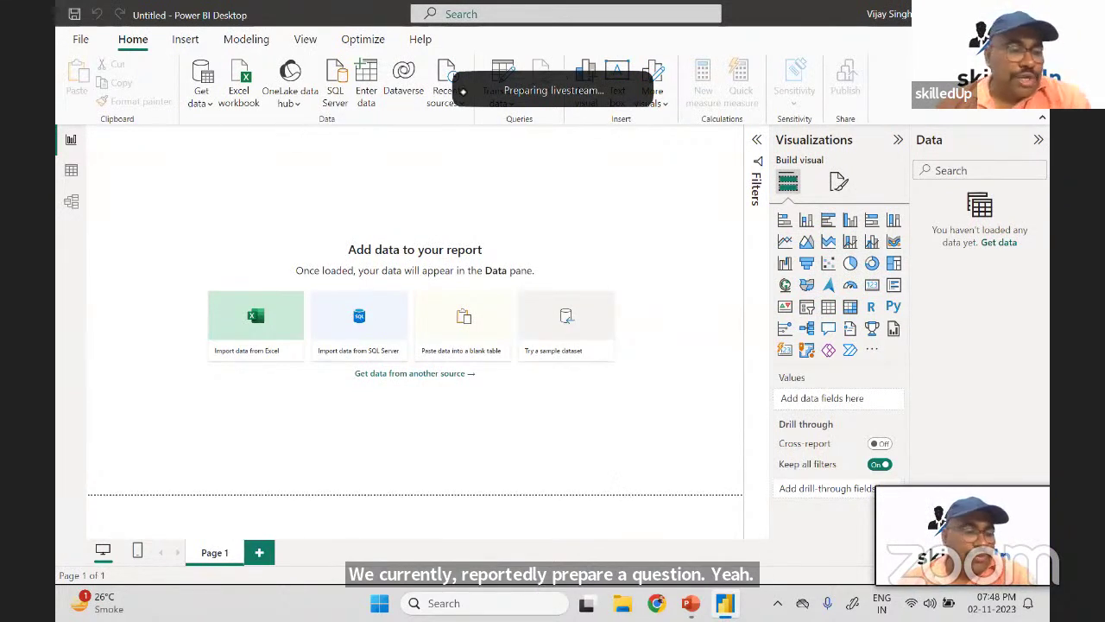
pyautogui.press('super+d')
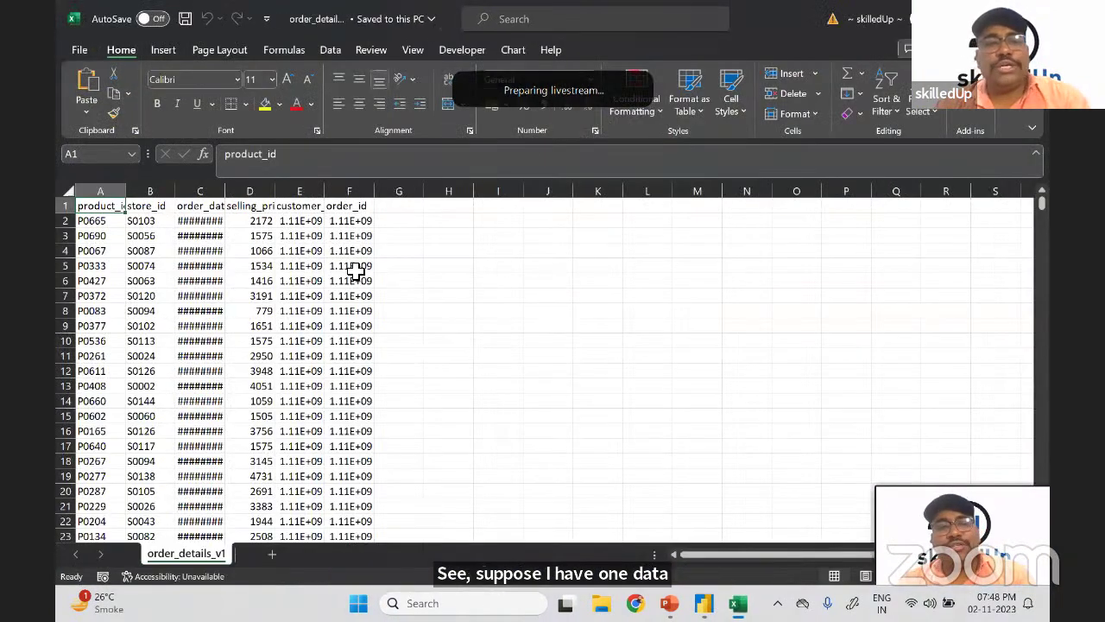
pyautogui.click(354, 269)
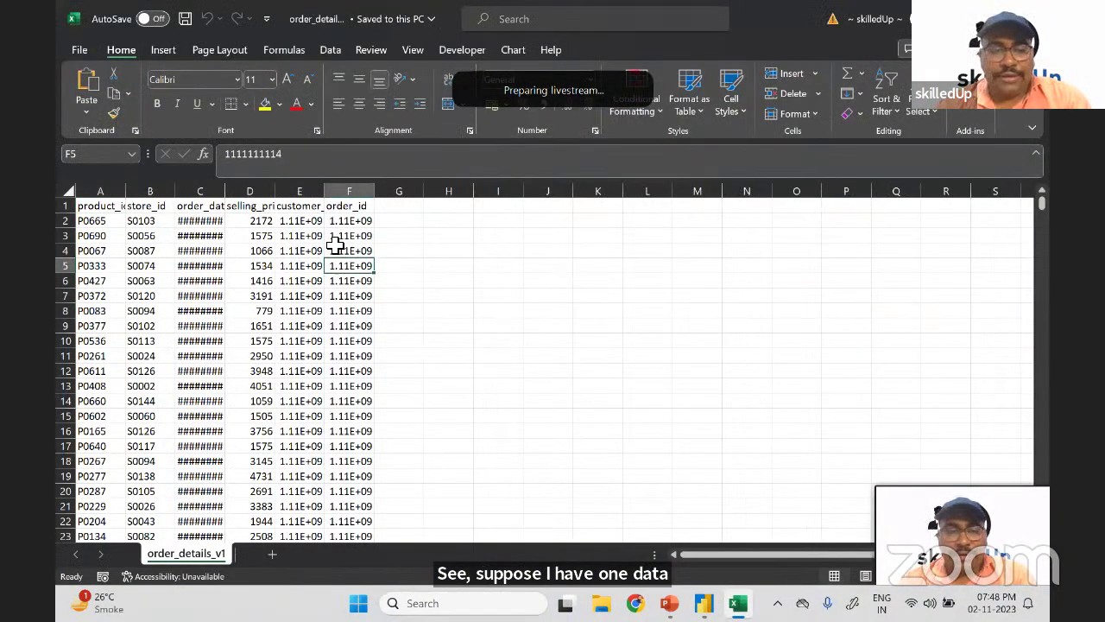
pyautogui.click(300, 270)
pyautogui.hotkey('ctrl', 'a')
pyautogui.hotkey('alt', 'p')
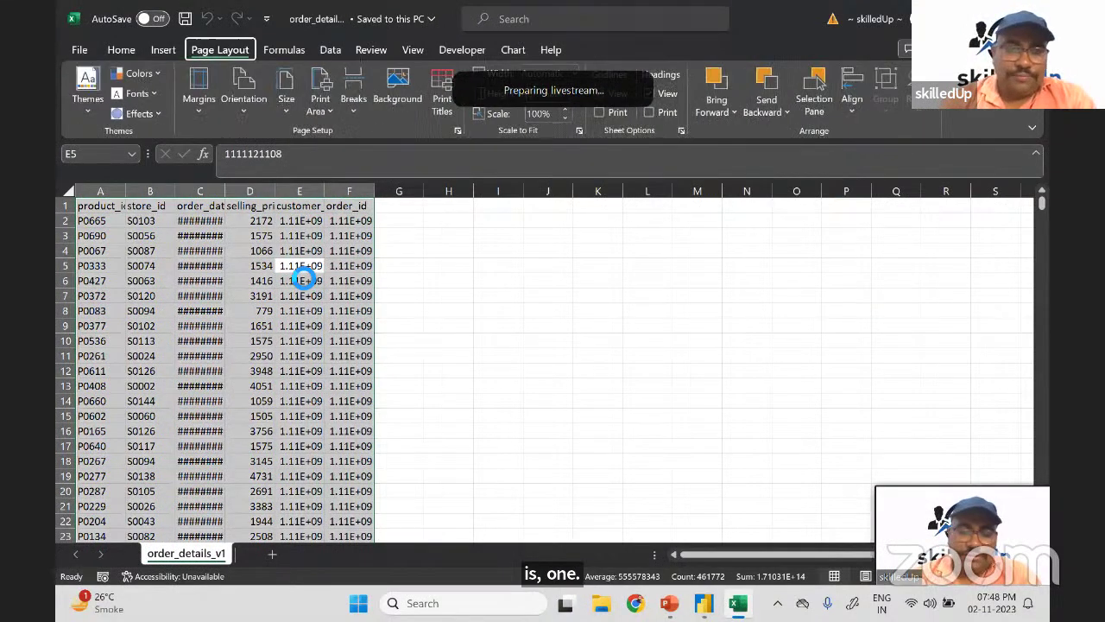
pyautogui.press('o')
pyautogui.press('Escape')
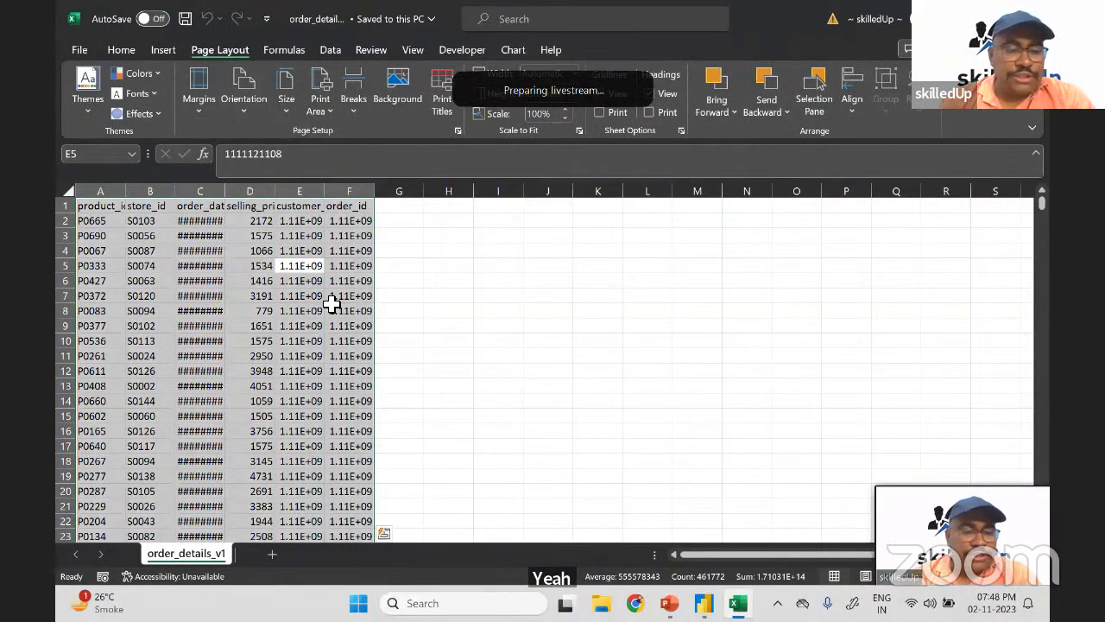
# - Autofit the widths of all data columns in the order_details_v1 sheet
pyautogui.click(330, 298)
pyautogui.hotkey('ctrl', 'a')
pyautogui.hotkey('alt', 'o')
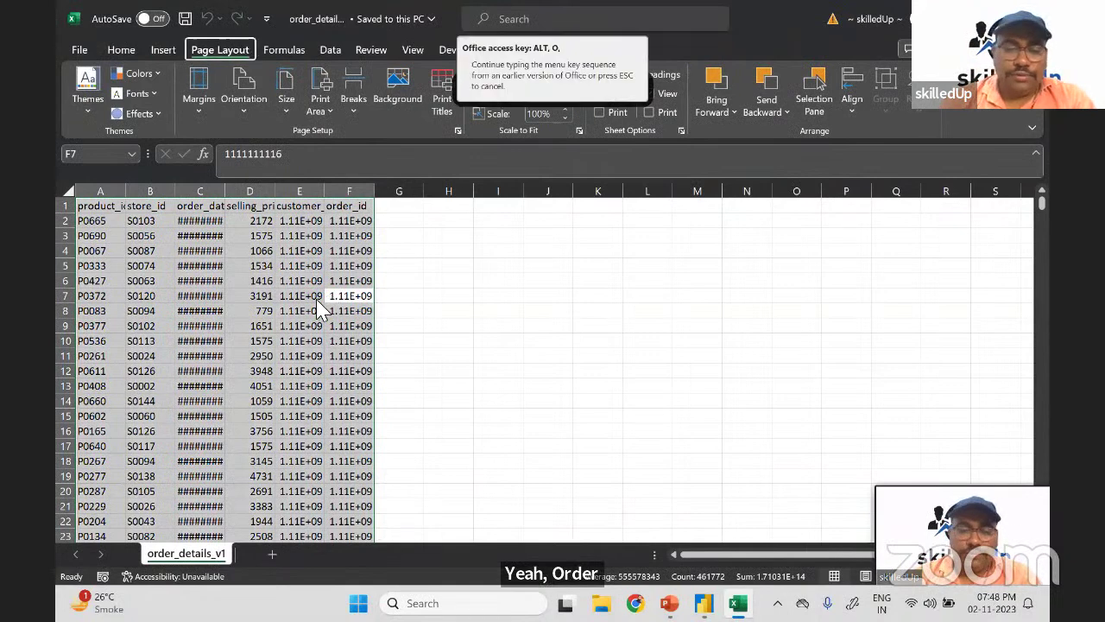
pyautogui.press('c')
pyautogui.press('a')
pyautogui.click(205, 252)
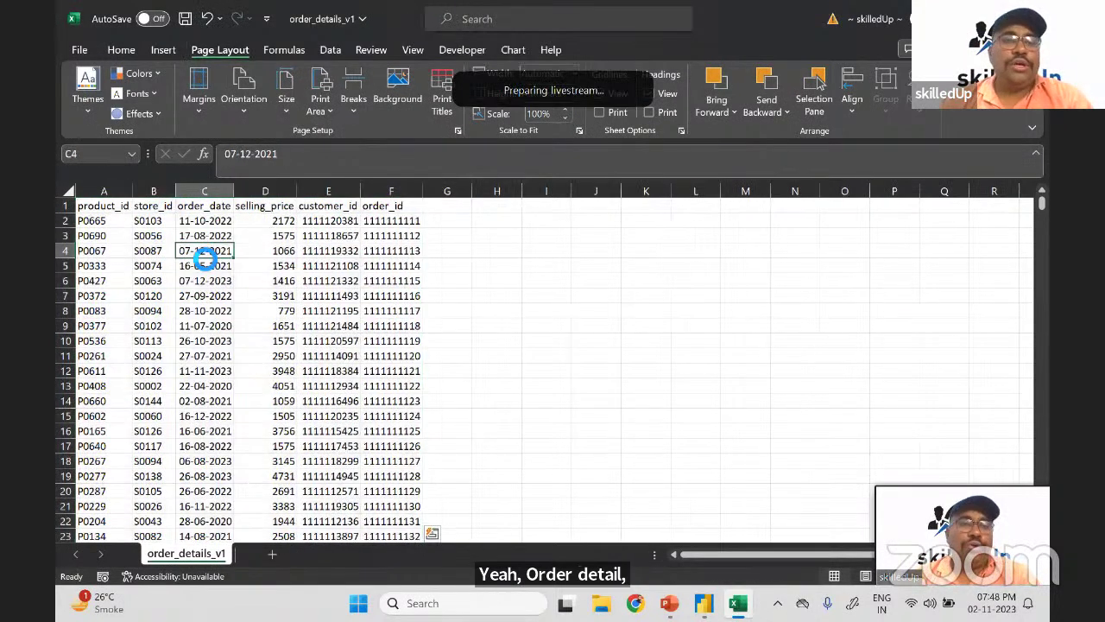
# - Review the header fields from product_id to order_id and extend the selection to the last data row
pyautogui.hotkey('ctrl', 'Up')
pyautogui.hotkey('ctrl', 'Left')
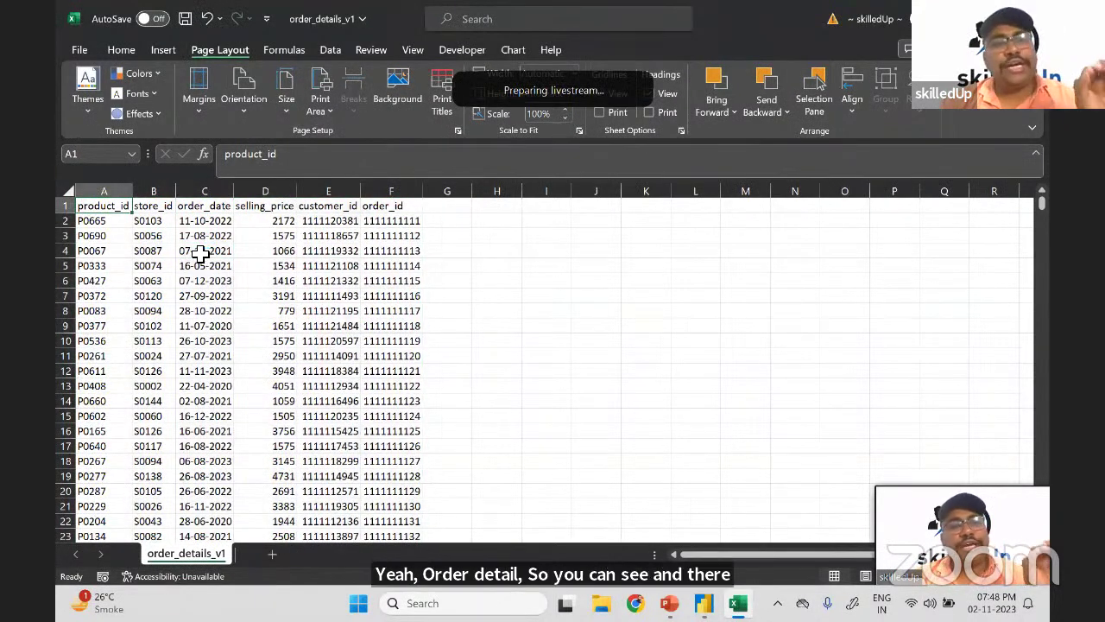
pyautogui.press('Right')
pyautogui.press('Right')
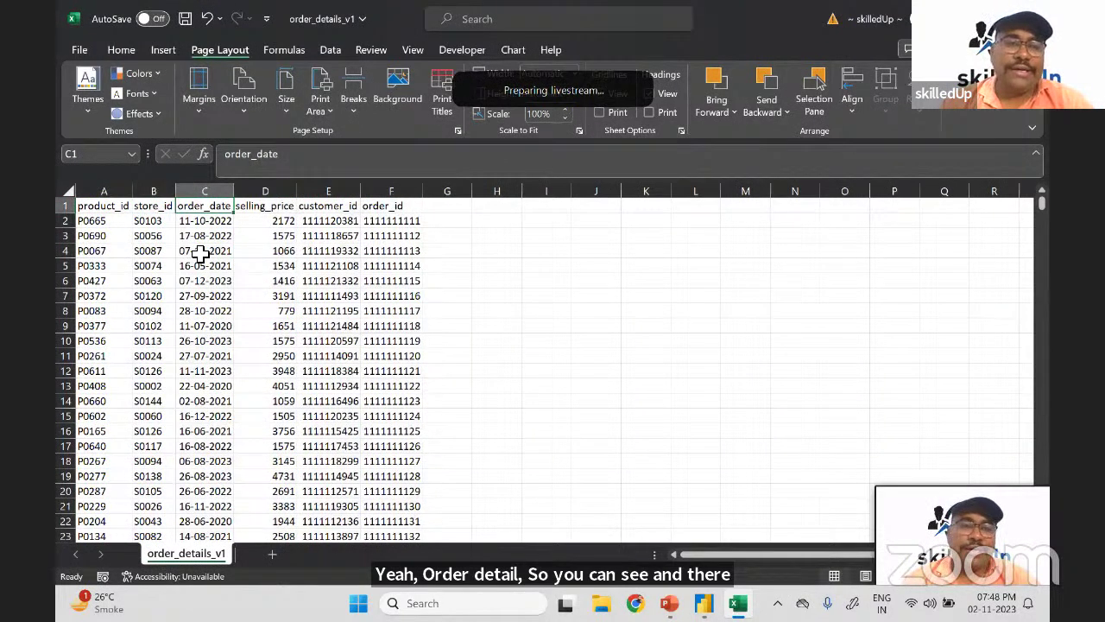
pyautogui.press('Right')
pyautogui.press('Right')
pyautogui.press('Right')
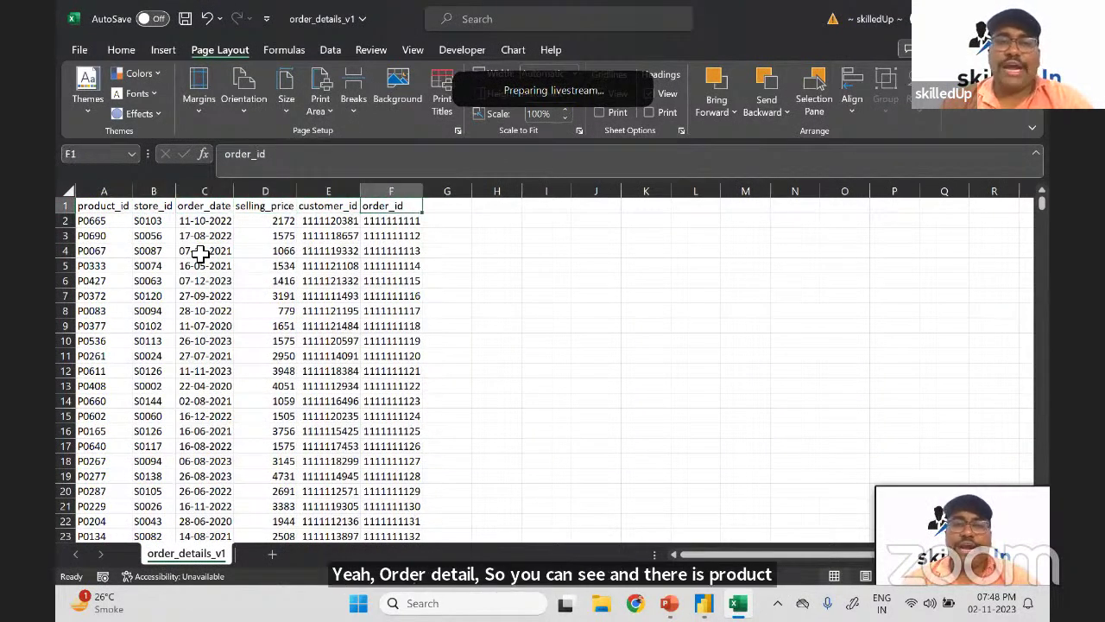
pyautogui.hotkey('ctrl', 'shift', 'Down')
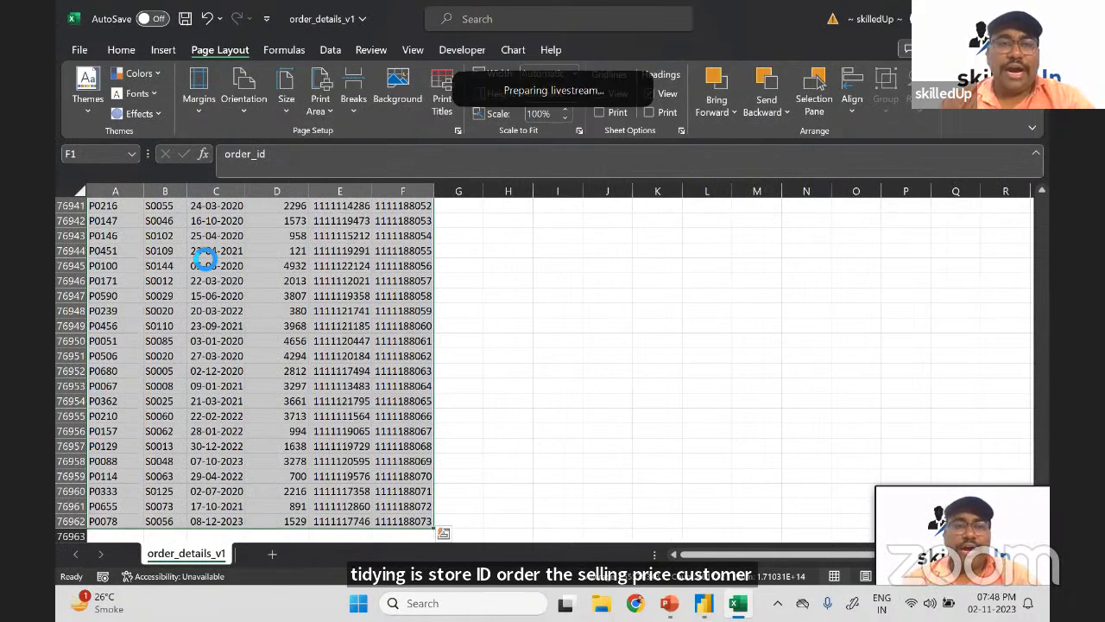
# - Turn on filters for the header row and view the years listed in the order_date filter
pyautogui.hotkey('ctrl', 'Up')
pyautogui.press('Left')
pyautogui.press('Left')
pyautogui.press('Left')
pyautogui.hotkey('alt', 'Down')
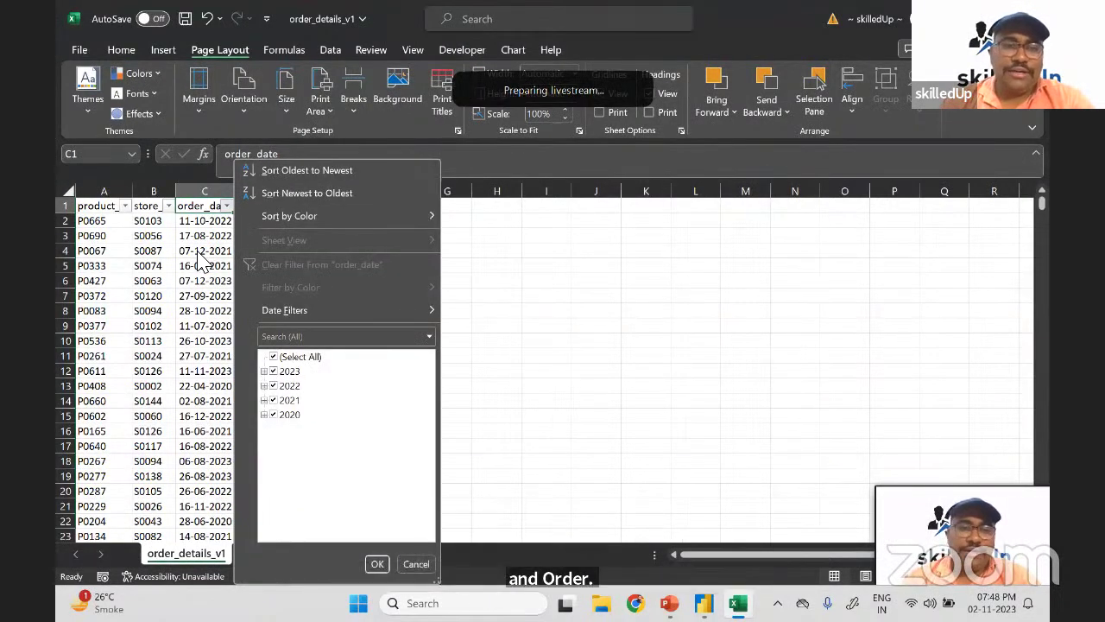
pyautogui.click(530, 308)
# - Close order_details_v1 without saving and end the slideshow, discarding its ink annotations
pyautogui.hotkey('ctrl', 'w')
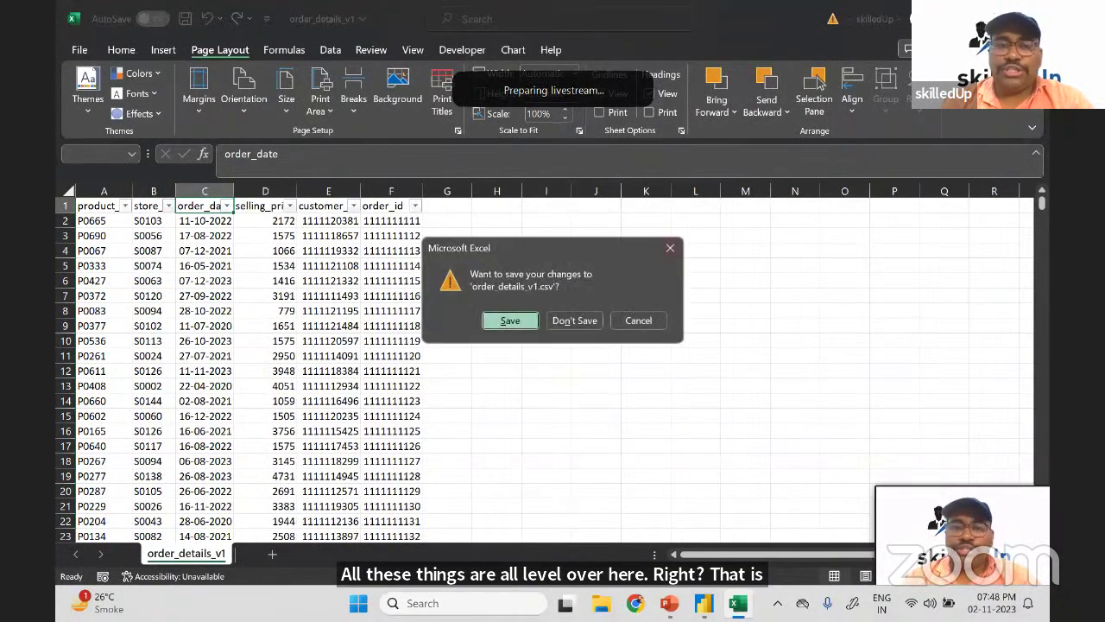
pyautogui.click(574, 323)
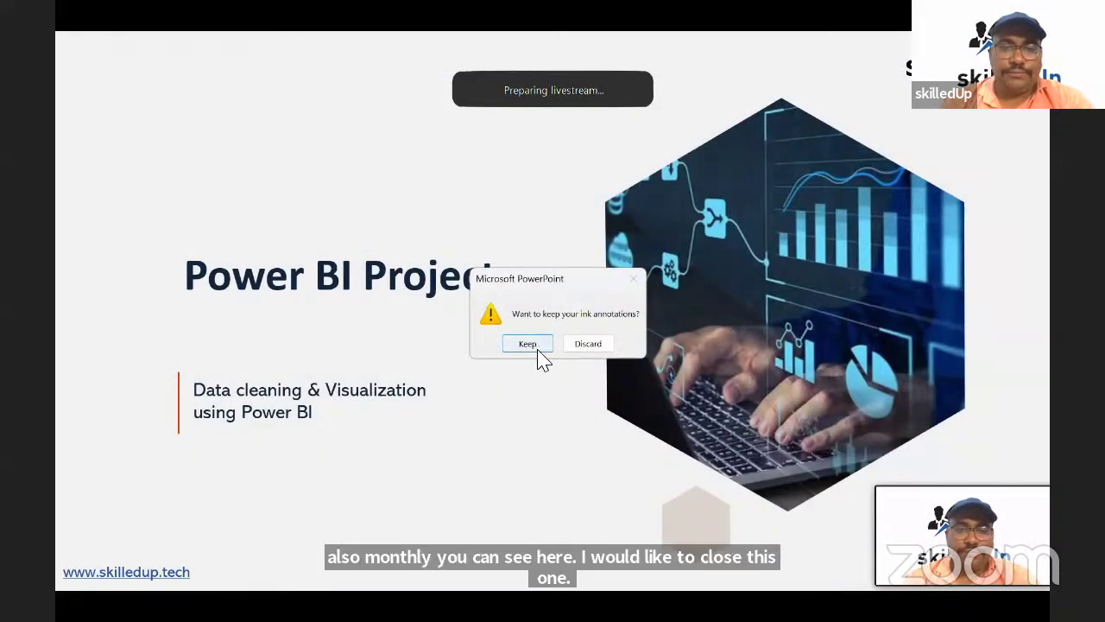
pyautogui.click(572, 346)
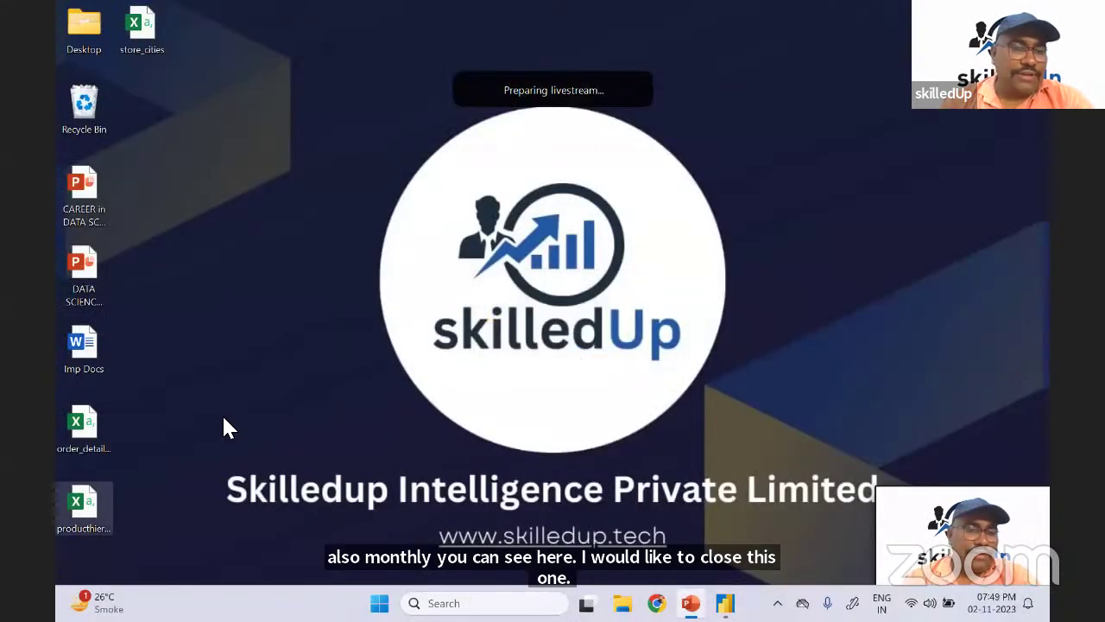
# - Open the producthierarchy file from the desktop and fit its column widths to the contents
pyautogui.click(85, 519)
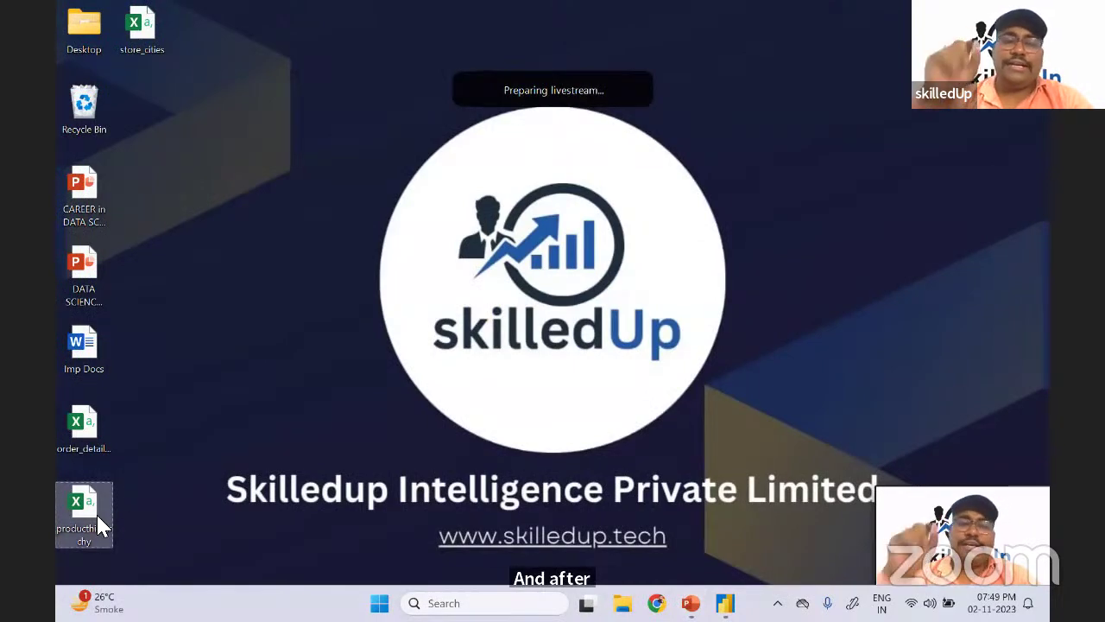
pyautogui.doubleClick(99, 524)
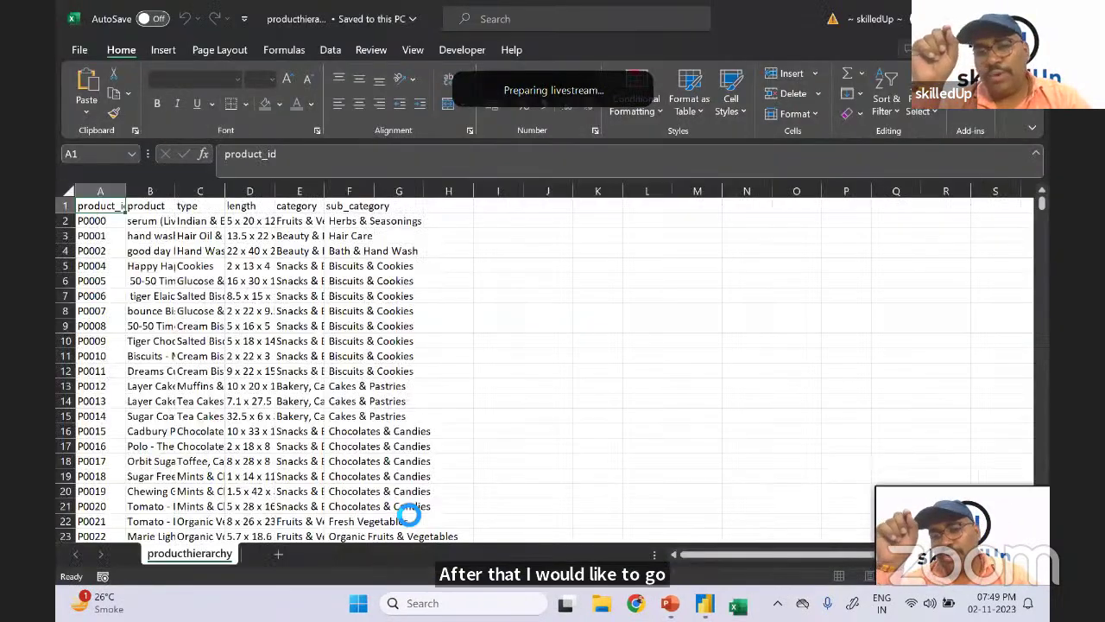
pyautogui.scroll(-6, 408, 515)
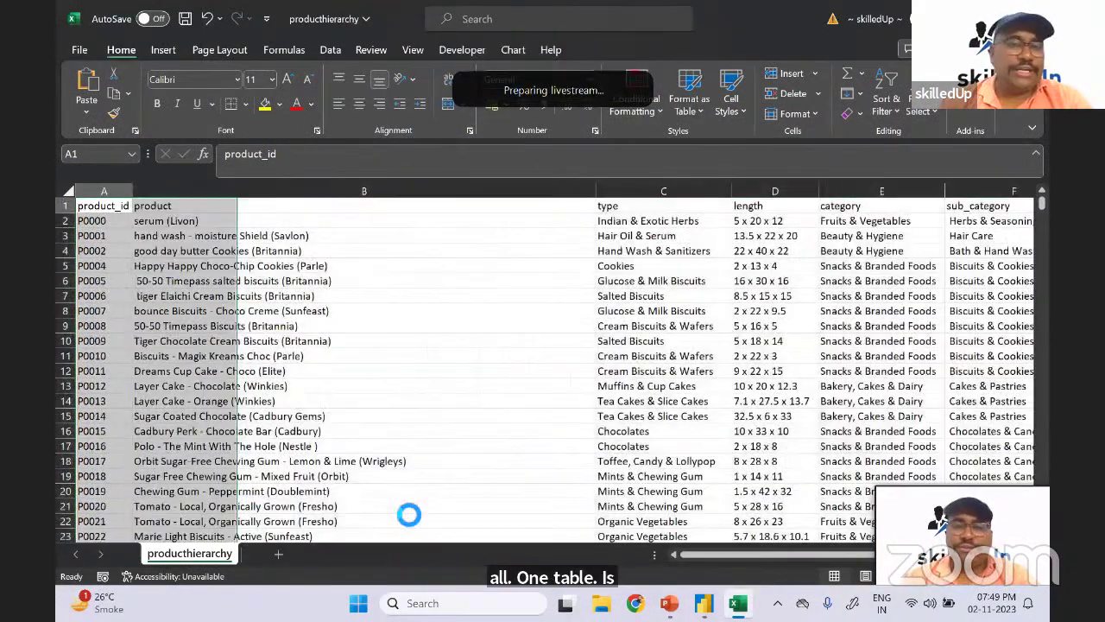
# - Review the producthierarchy columns from product_id to sub_category, and close the file without saving
pyautogui.press('Right')
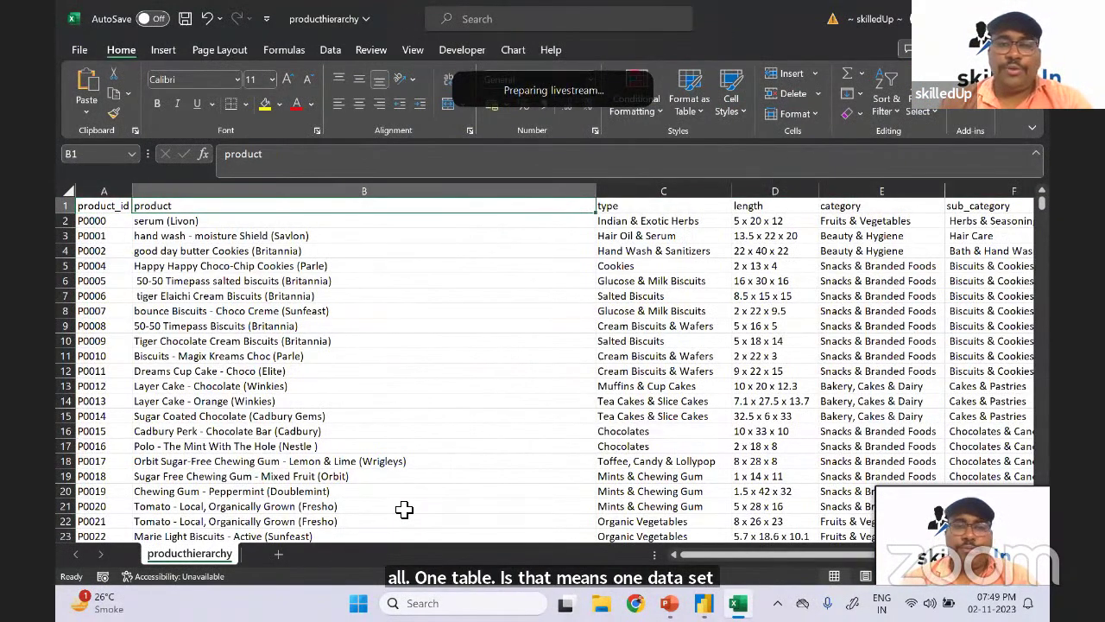
pyautogui.press('Left')
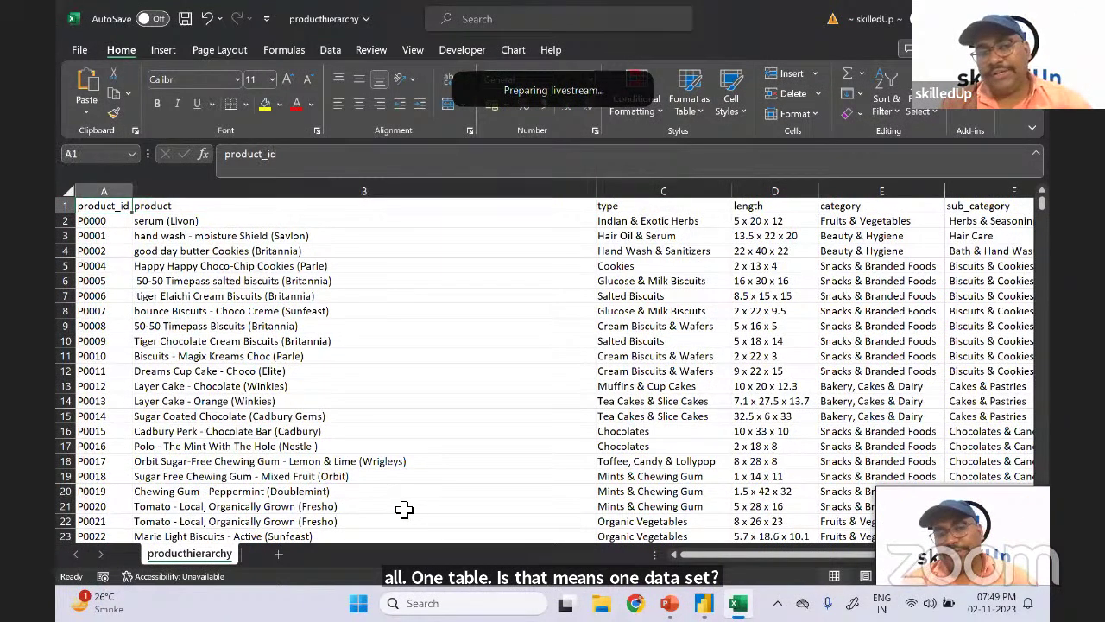
pyautogui.press('Right')
pyautogui.press('Down')
pyautogui.press('Right')
pyautogui.press('Right')
pyautogui.press('Right')
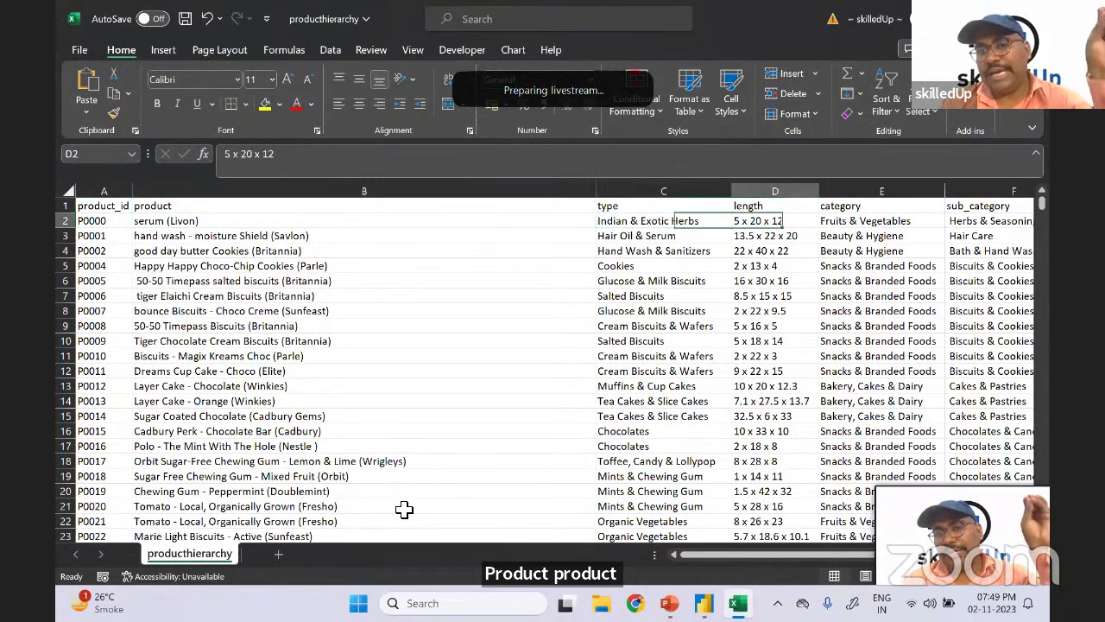
pyautogui.press('Right')
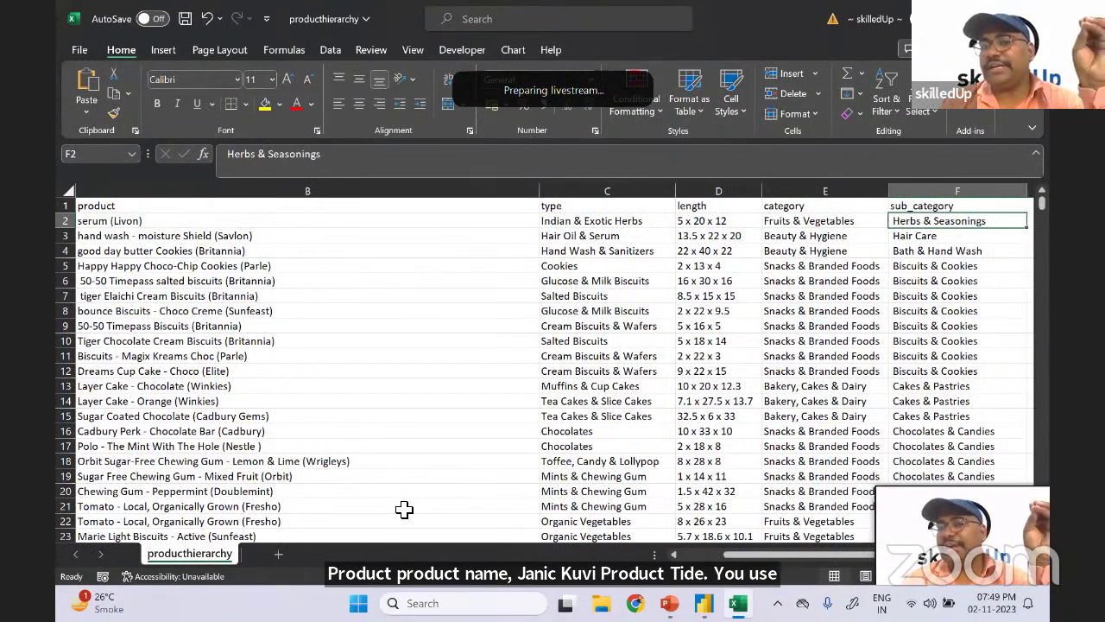
pyautogui.hotkey('ctrl', 'w')
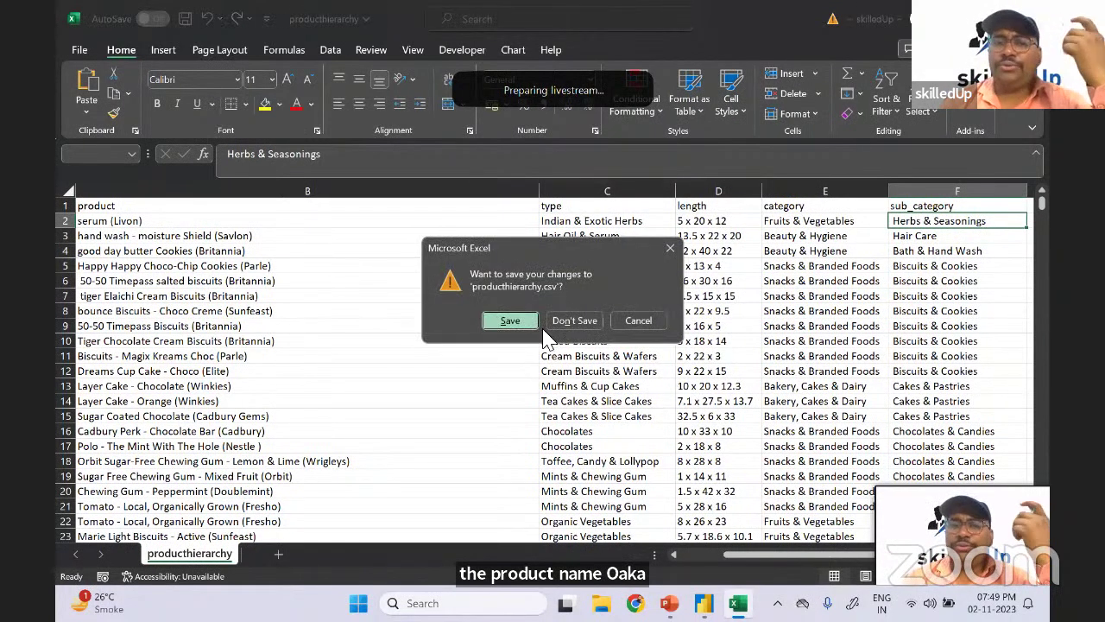
pyautogui.click(575, 321)
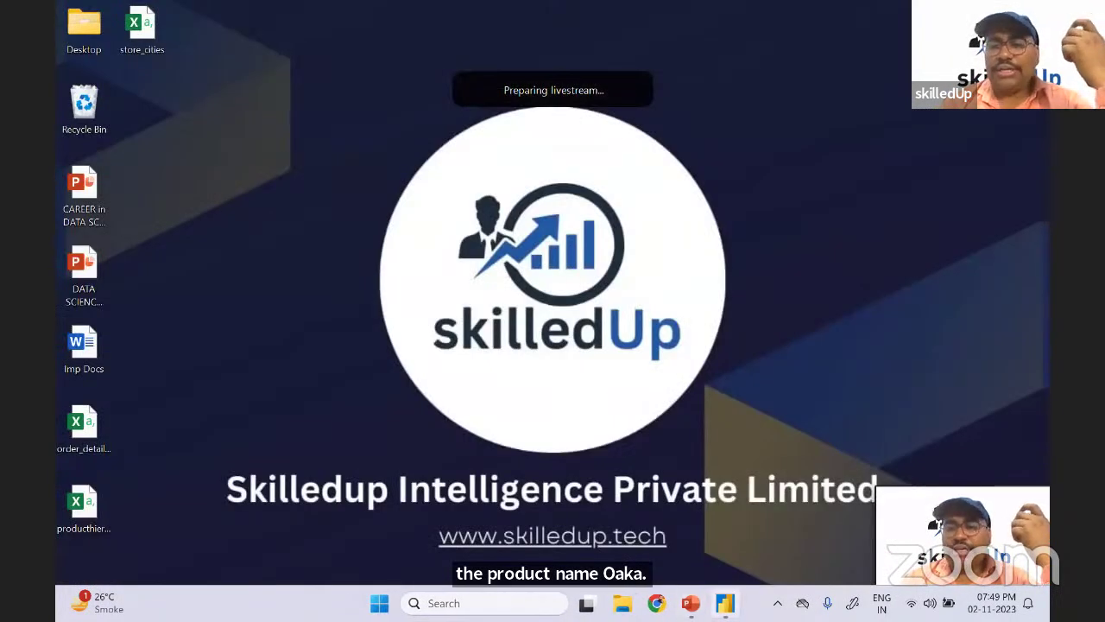
# - Switch to Power BI Desktop and import order_details_v1 as a Text/CSV source from the OneDrive Desktop folder
pyautogui.click(724, 602)
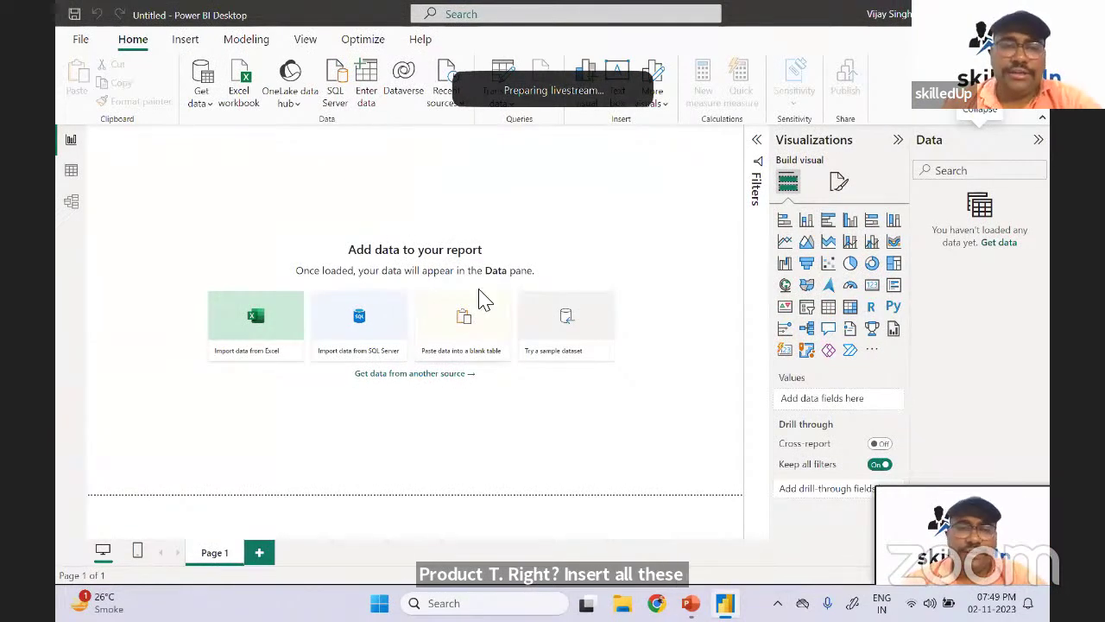
pyautogui.click(215, 105)
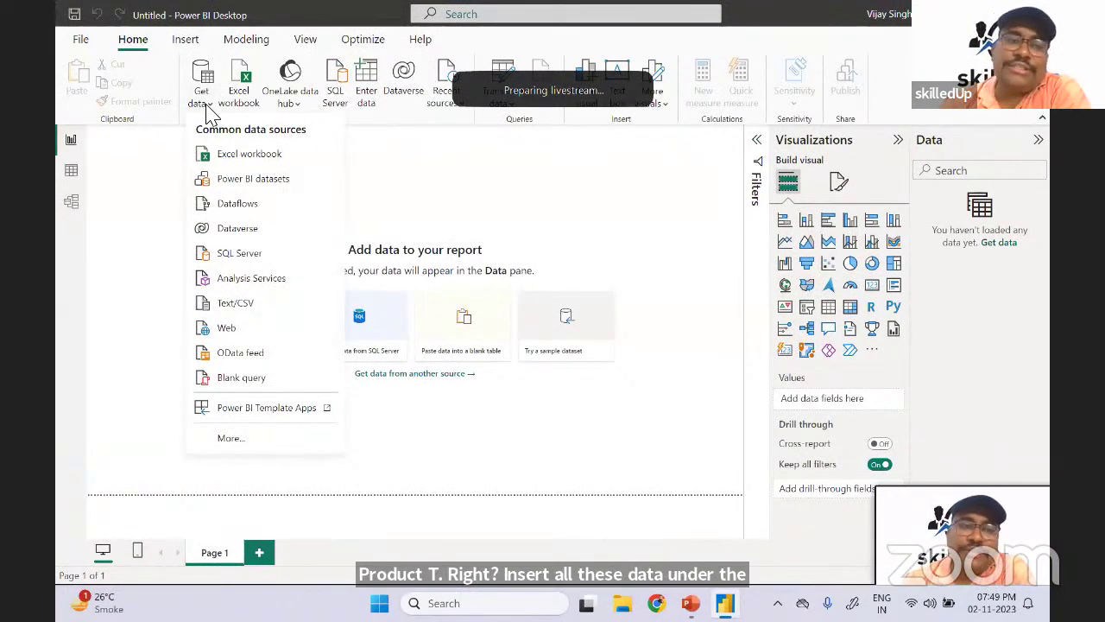
pyautogui.click(246, 304)
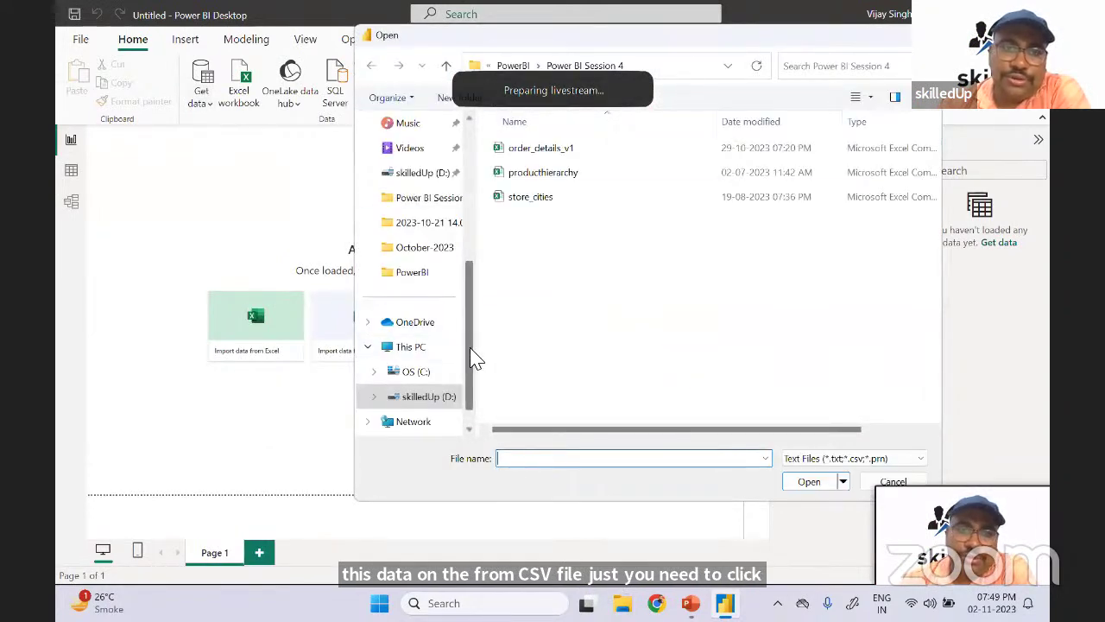
pyautogui.moveTo(474, 358); pyautogui.dragTo(469, 234)
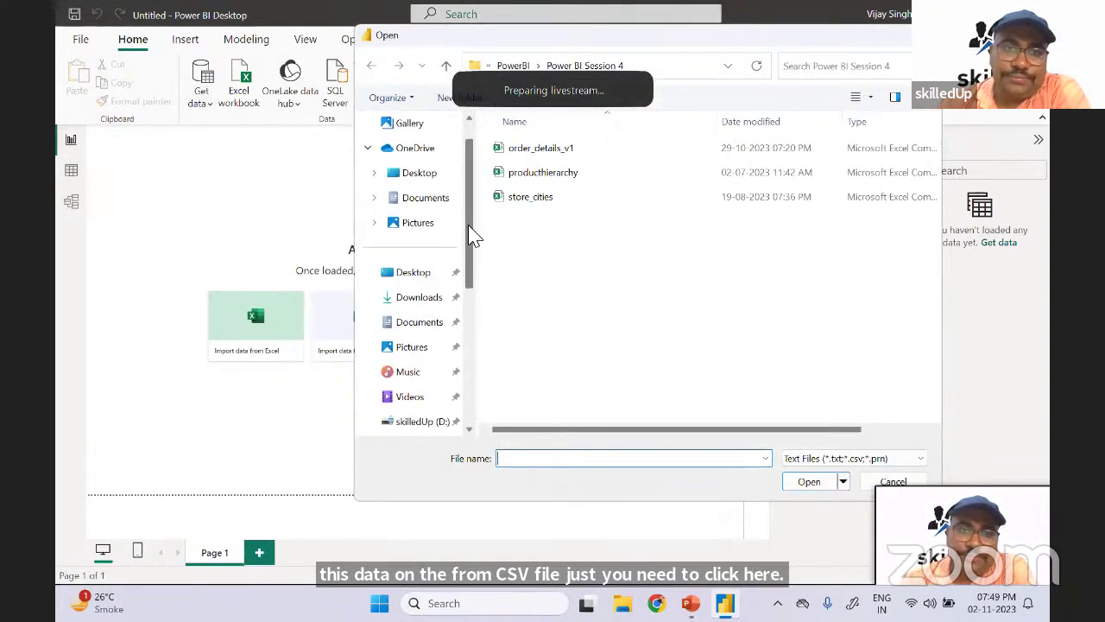
pyautogui.click(420, 172)
pyautogui.click(584, 152)
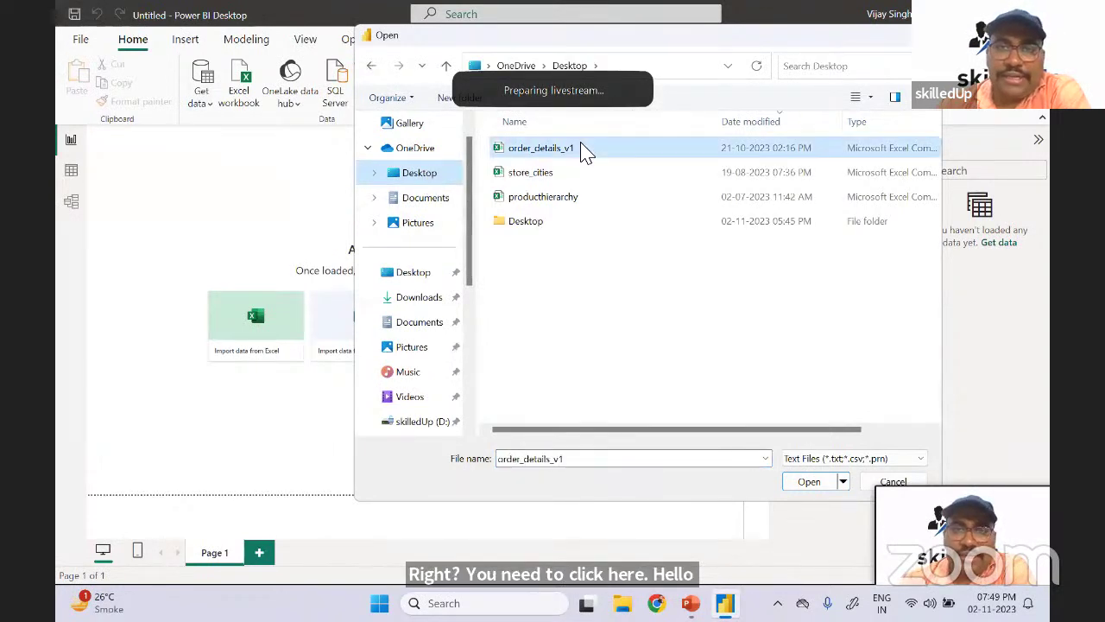
pyautogui.click(800, 485)
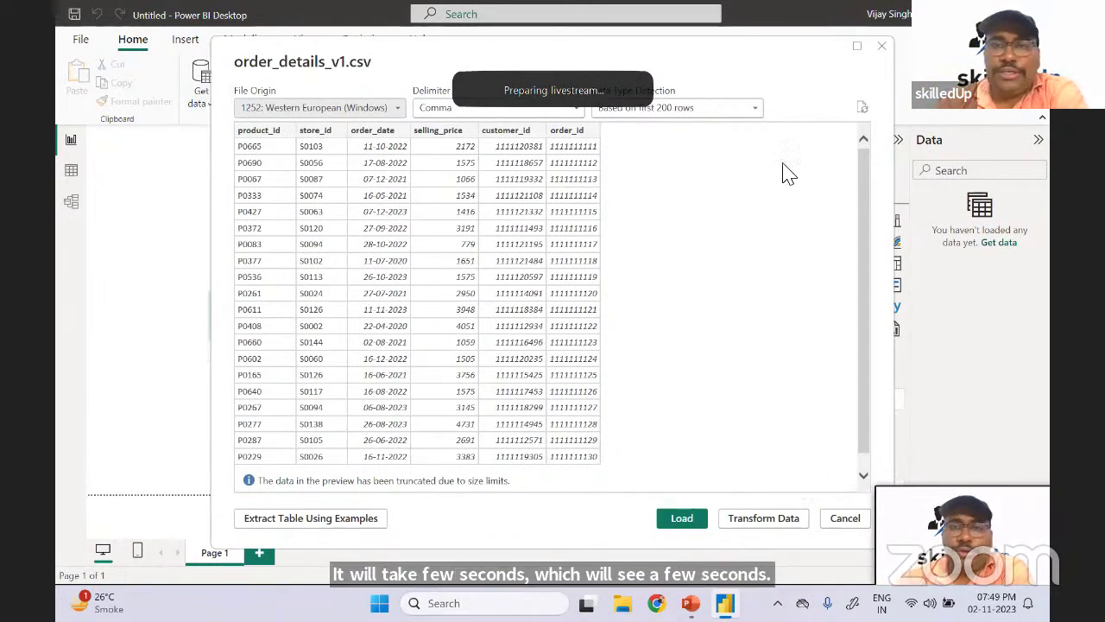
# - Base data type detection on the entire dataset, keep the 1252: Western European (Windows) origin, and open the data in Power Query Editor
pyautogui.click(688, 108)
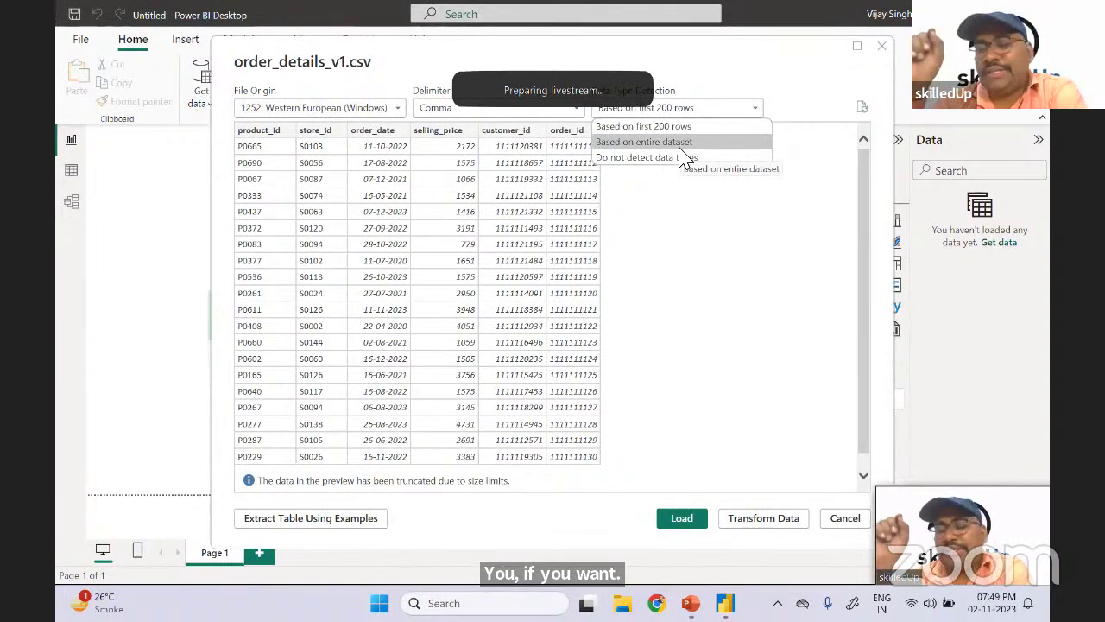
pyautogui.click(680, 148)
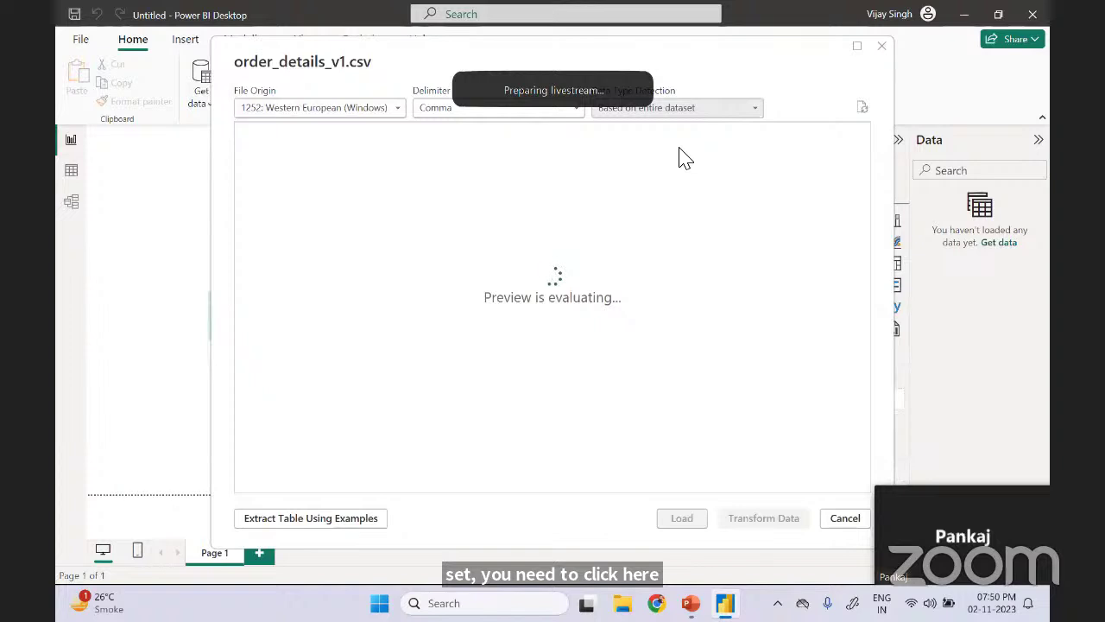
pyautogui.click(386, 114)
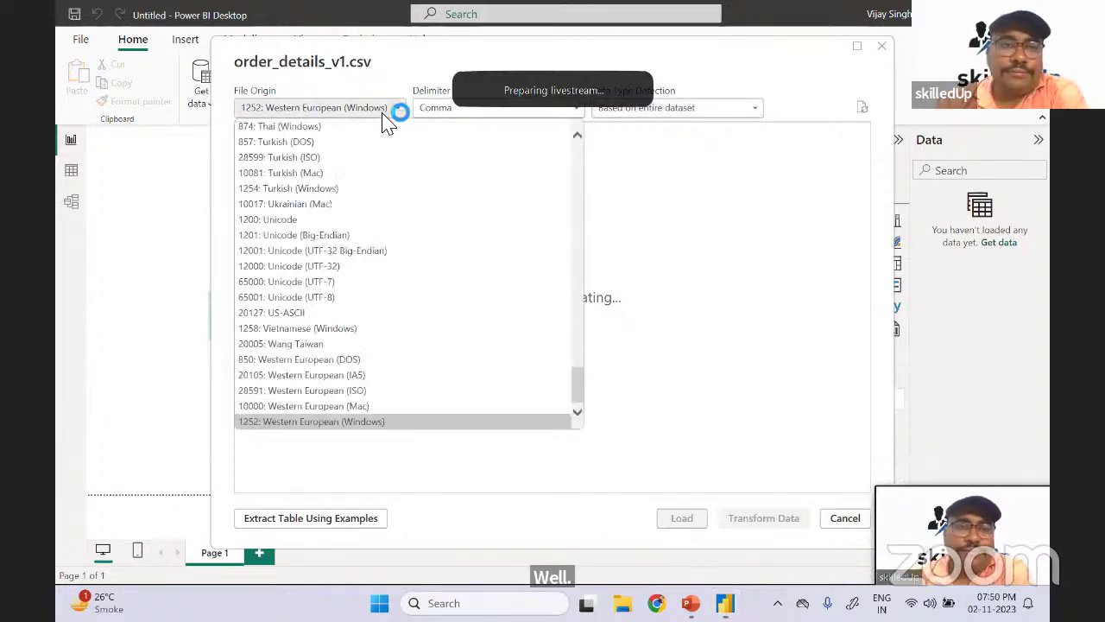
pyautogui.click(385, 119)
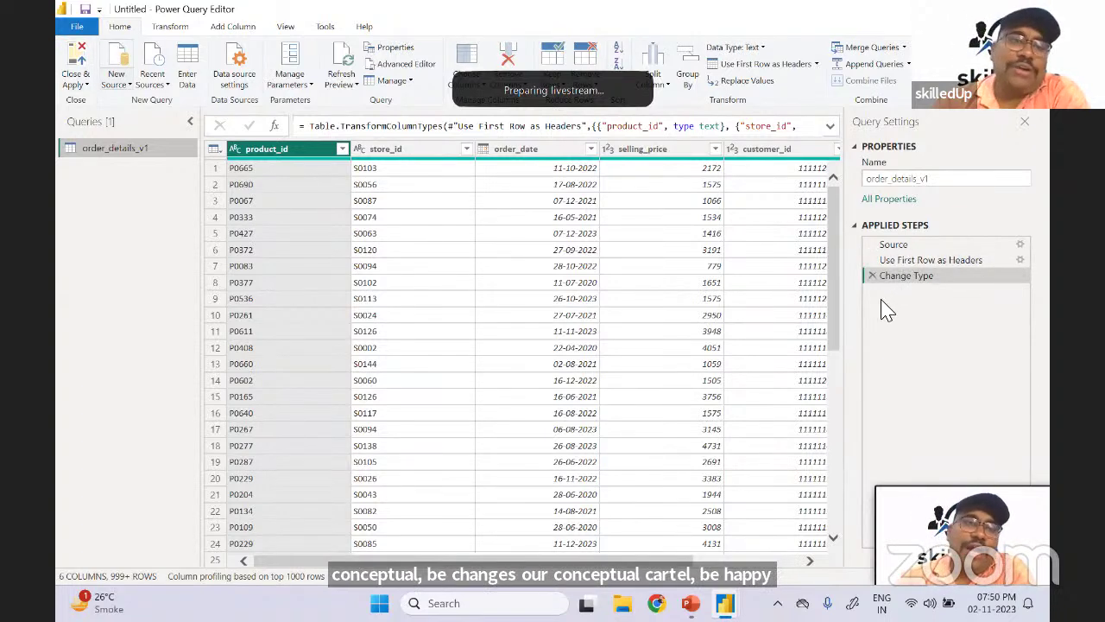
# - Open store_cities from the OneDrive Desktop folder as a new Text/CSV source
pyautogui.click(123, 87)
pyautogui.click(160, 228)
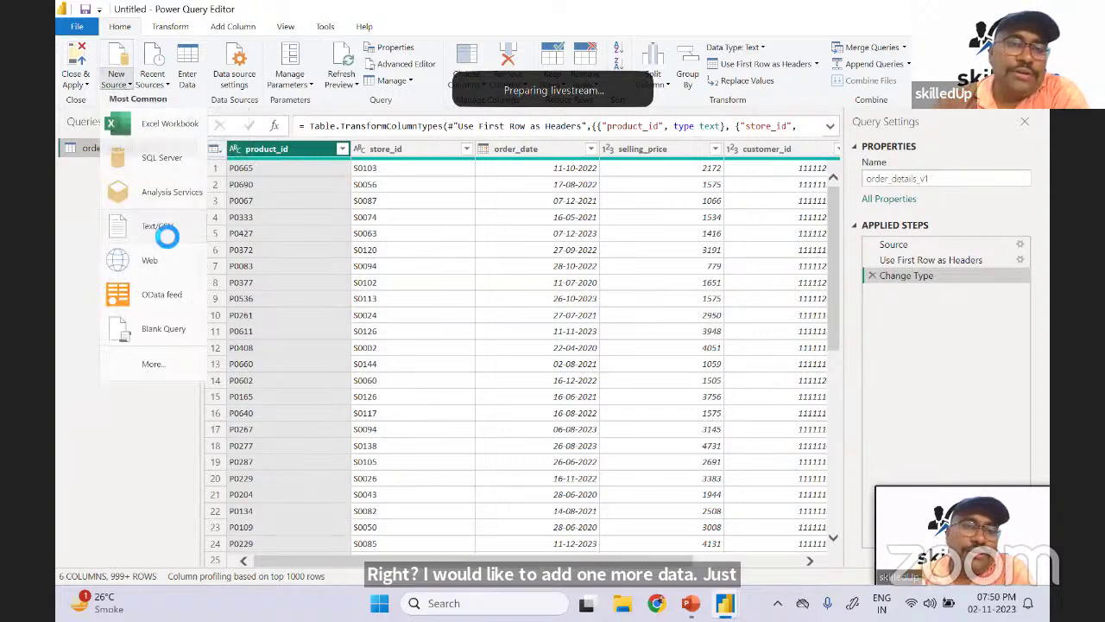
pyautogui.click(552, 172)
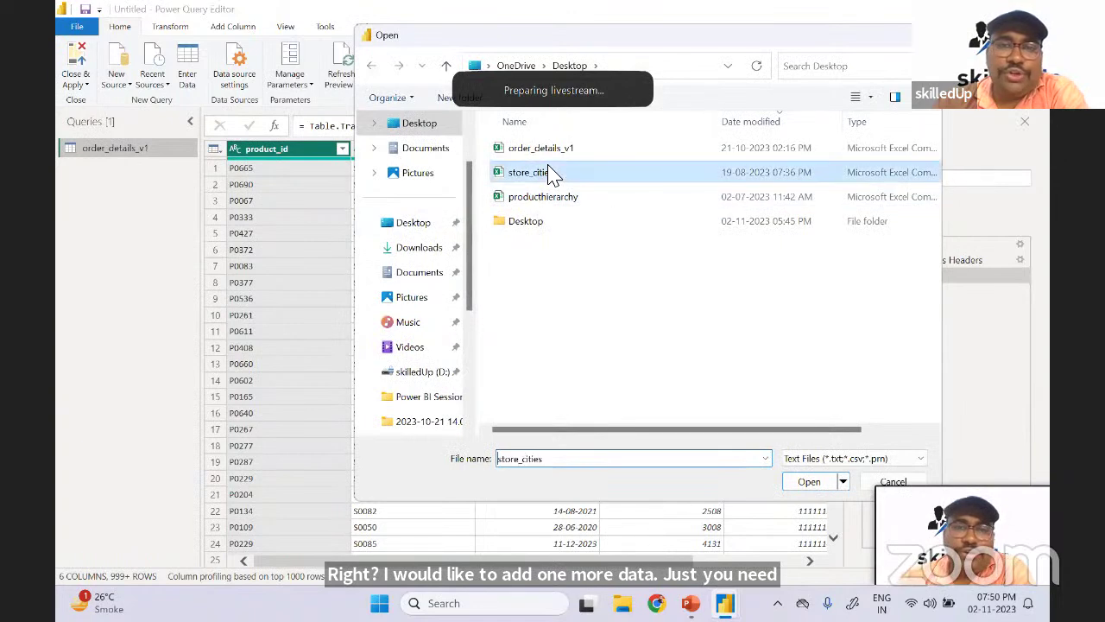
pyautogui.click(808, 481)
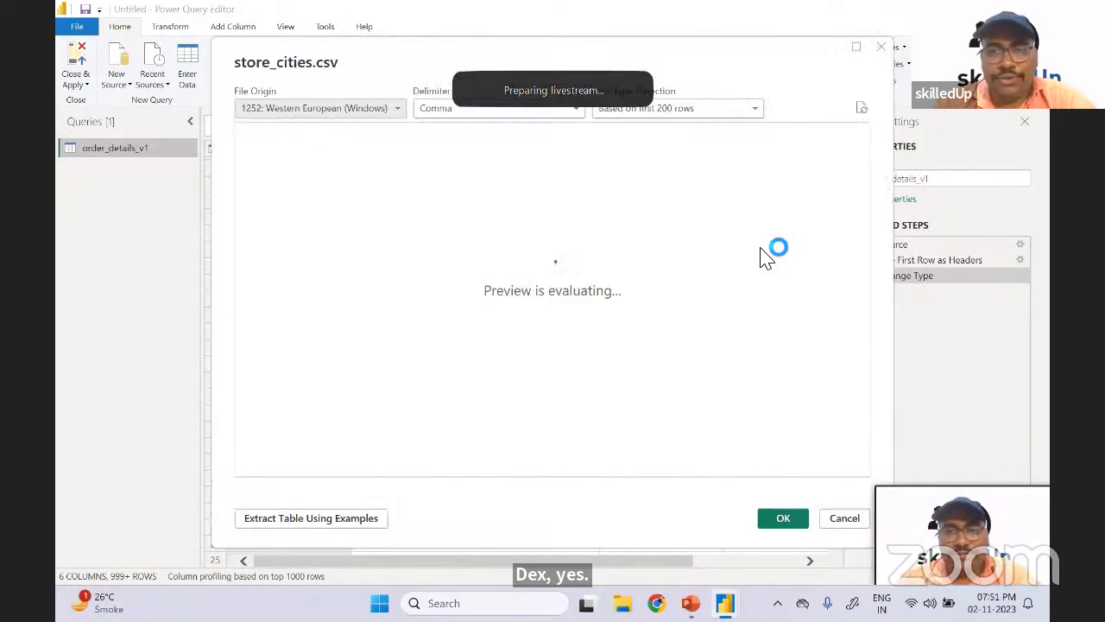
# - Base data type detection on the entire dataset, add the store_cities query, and close Power Query Editor
pyautogui.click(677, 108)
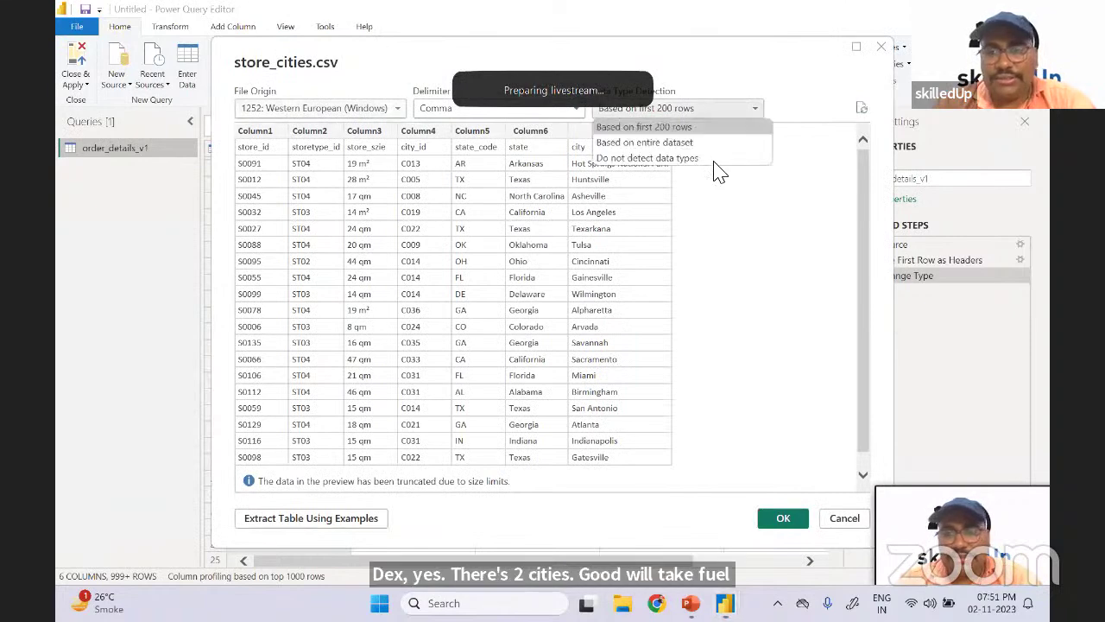
pyautogui.click(671, 143)
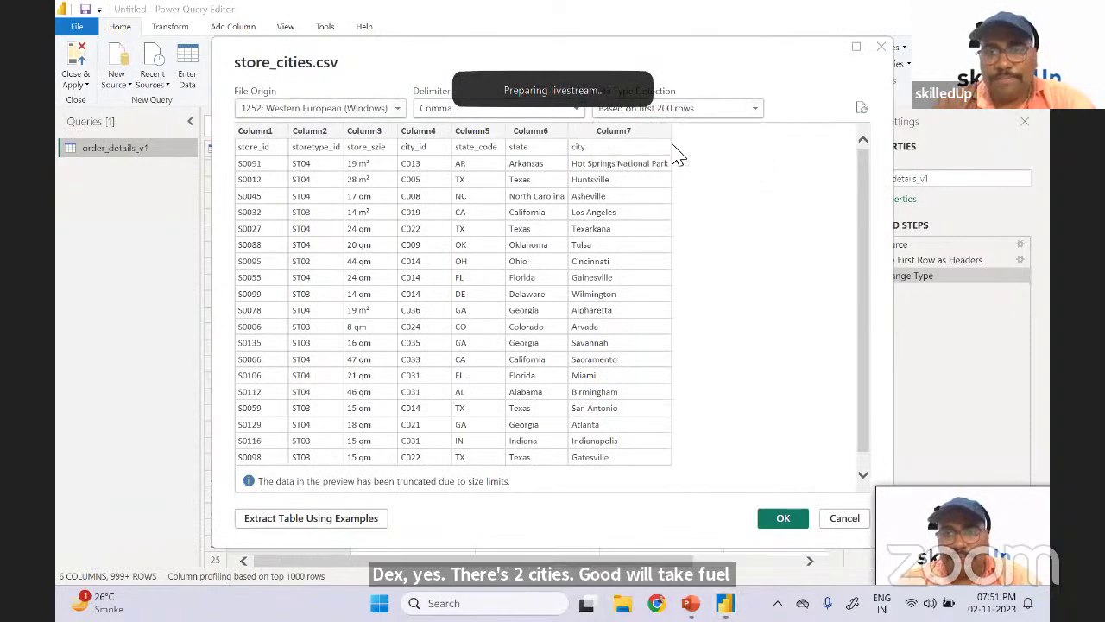
pyautogui.click(781, 519)
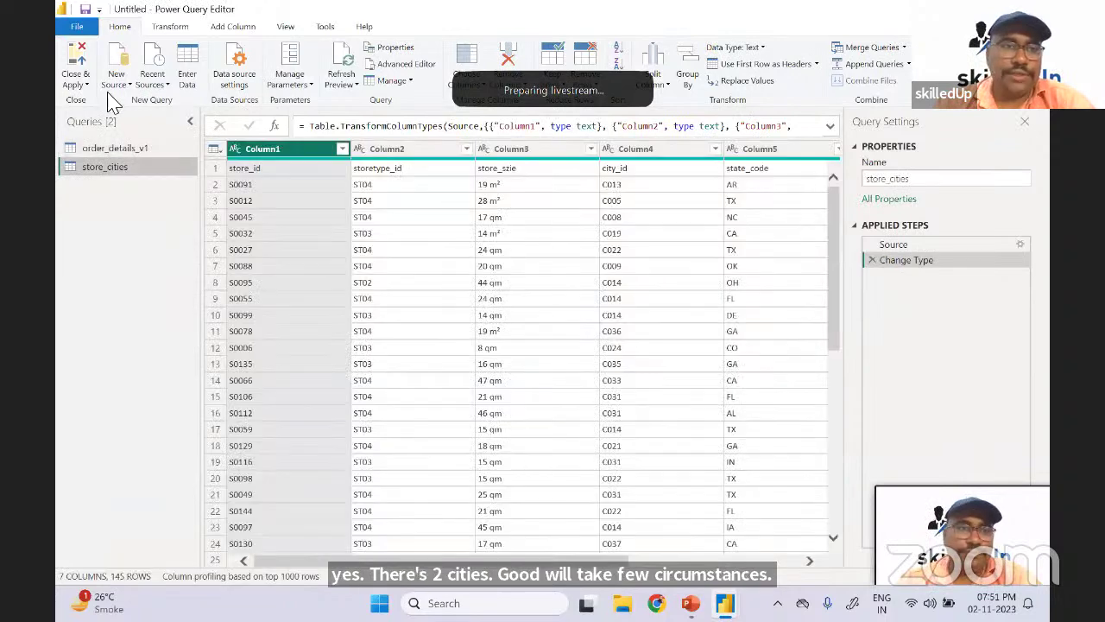
pyautogui.click(76, 83)
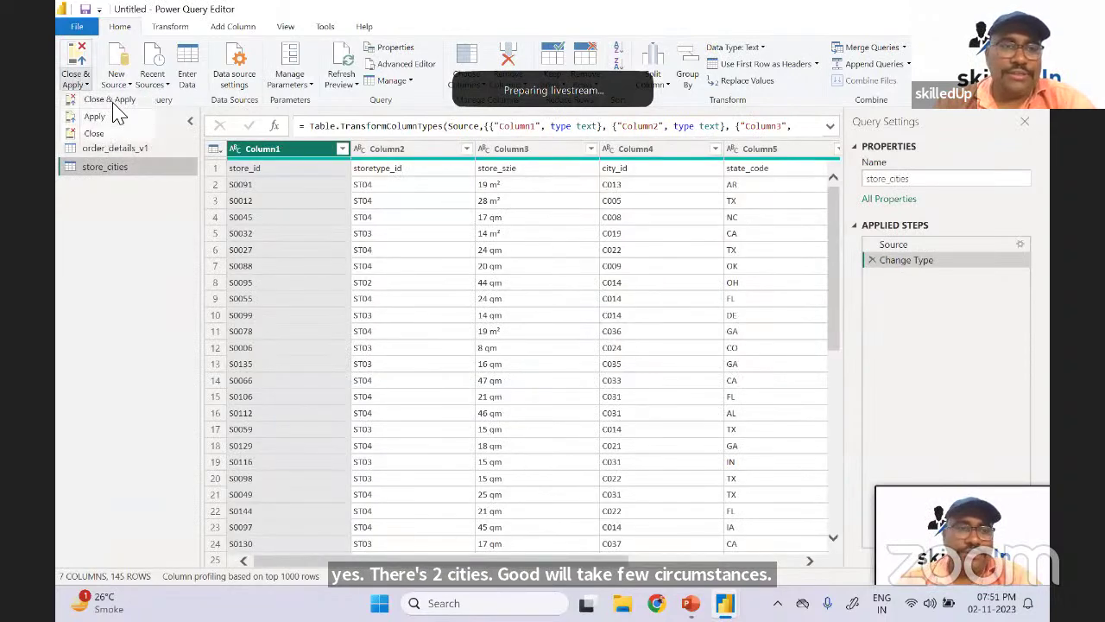
pyautogui.click(110, 132)
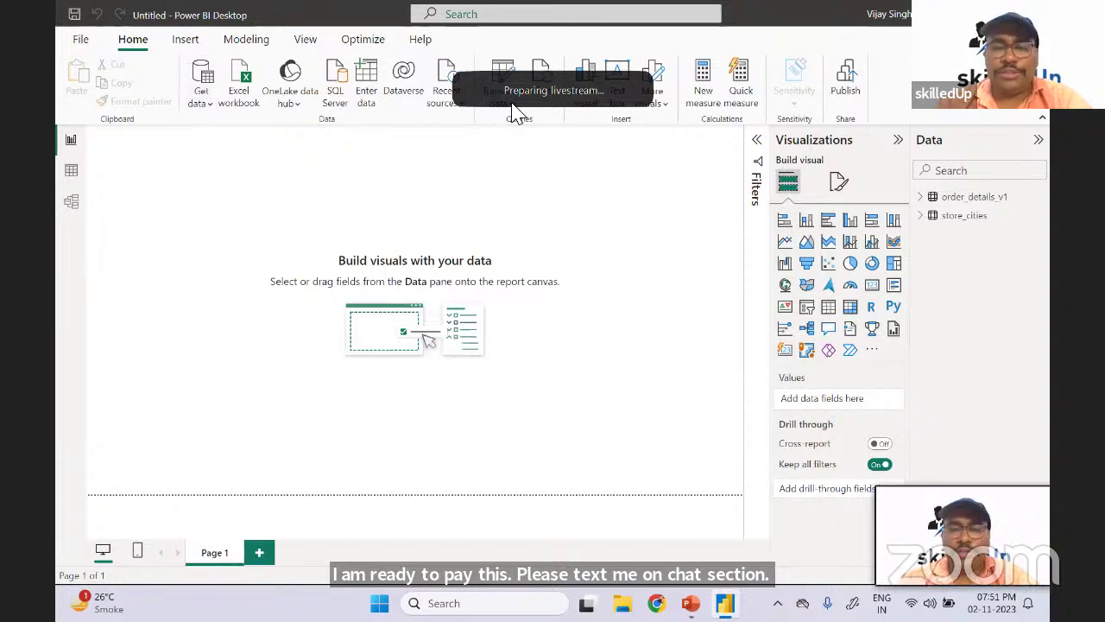
# - Restore the Zoom meeting's video and microphone, and hide its floating meeting controls
pyautogui.moveTo(180, 27)
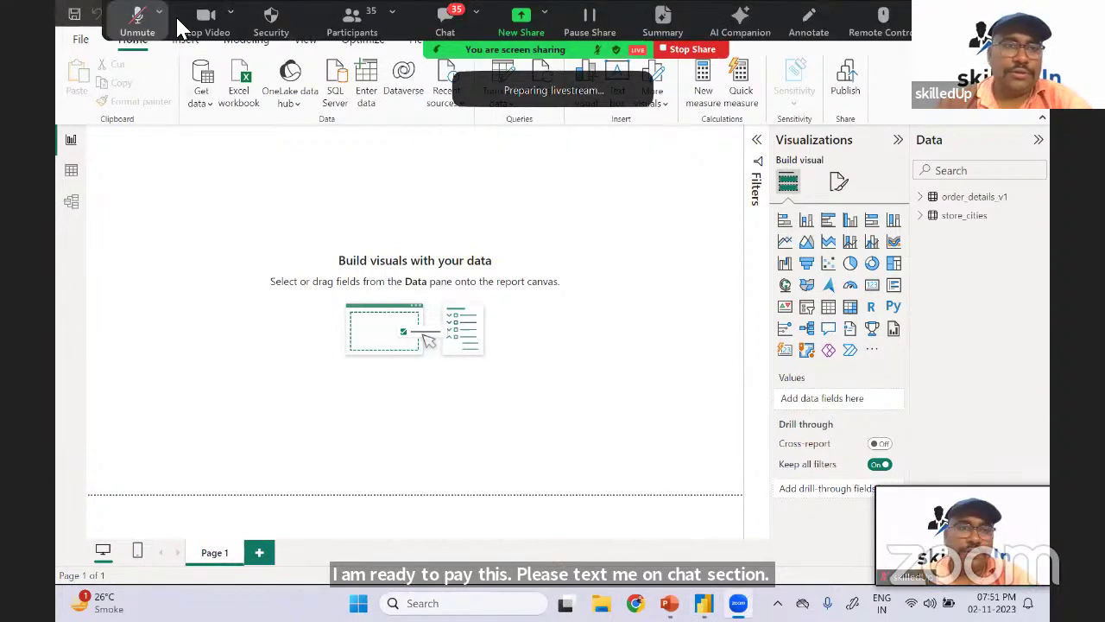
pyautogui.click(215, 21)
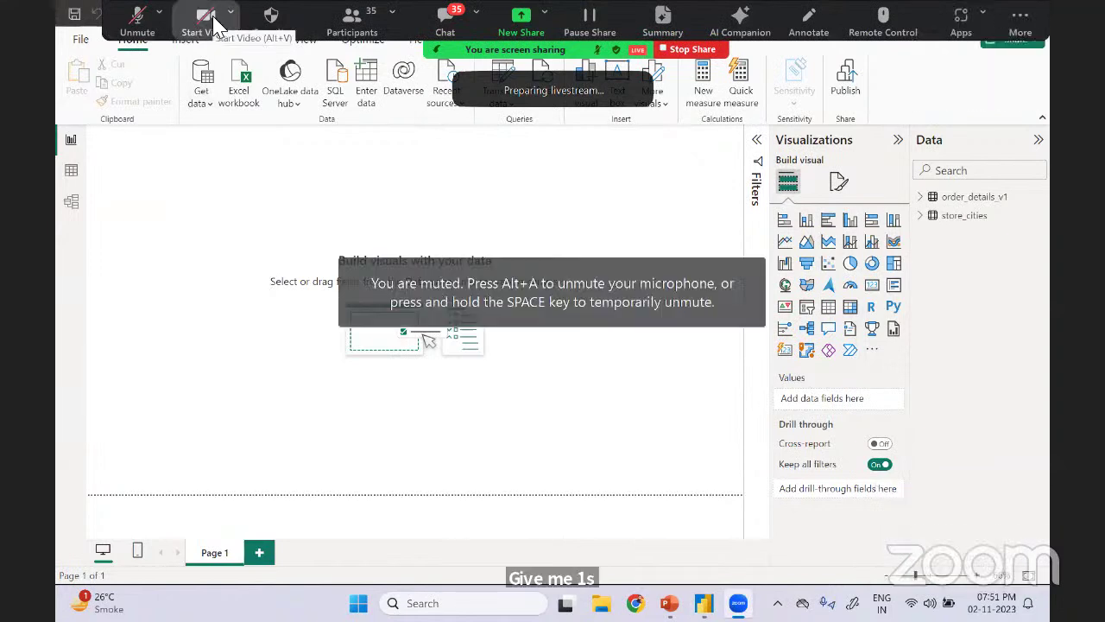
pyautogui.click(215, 22)
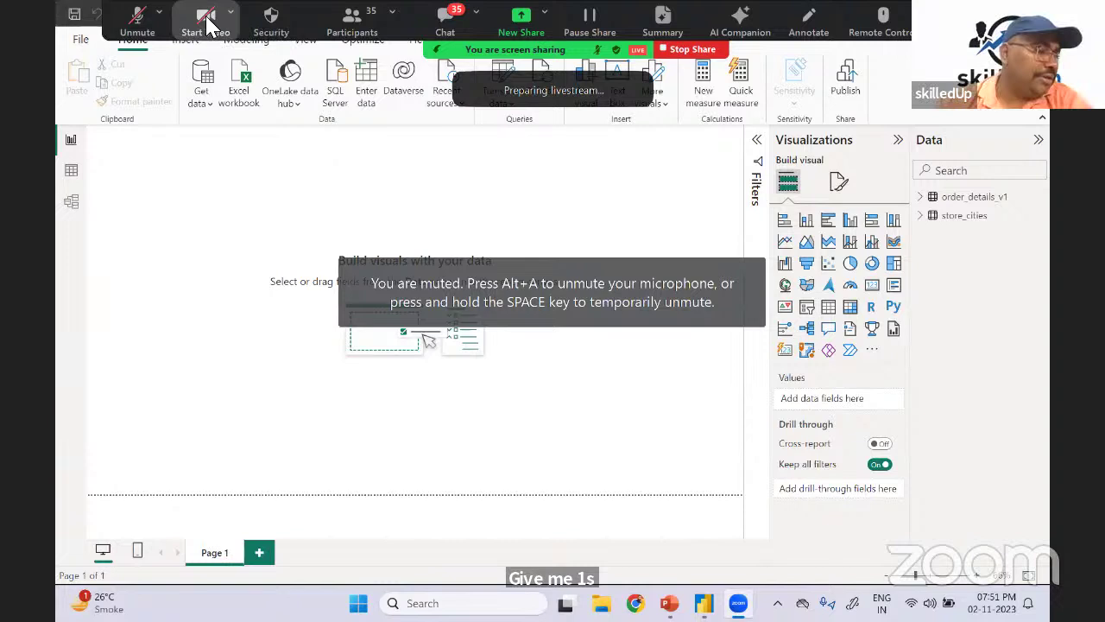
pyautogui.click(139, 14)
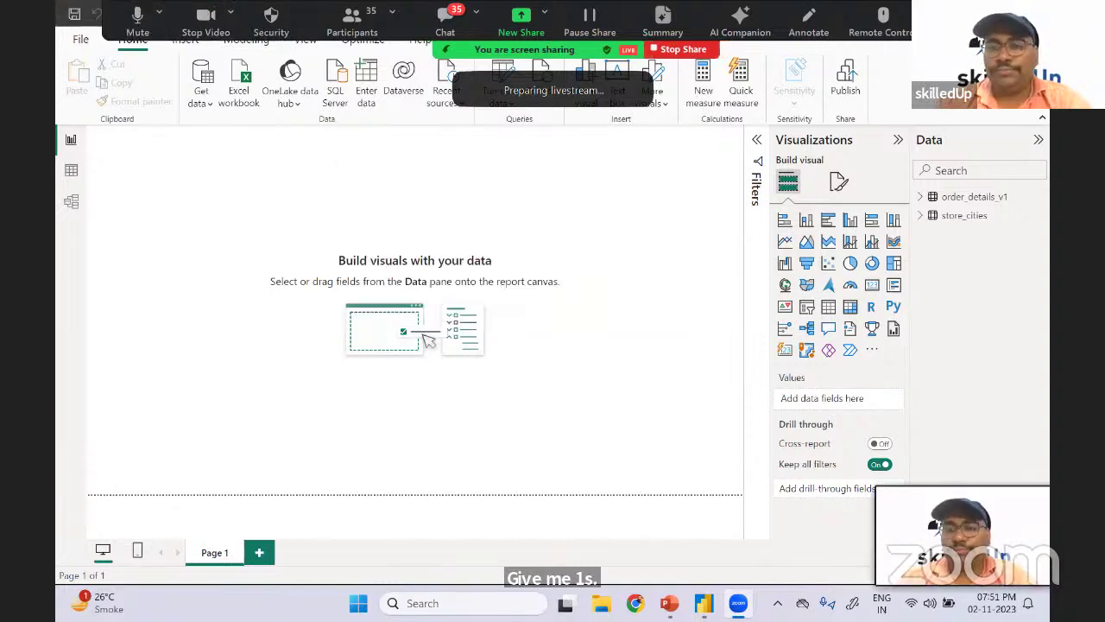
pyautogui.click(945, 22)
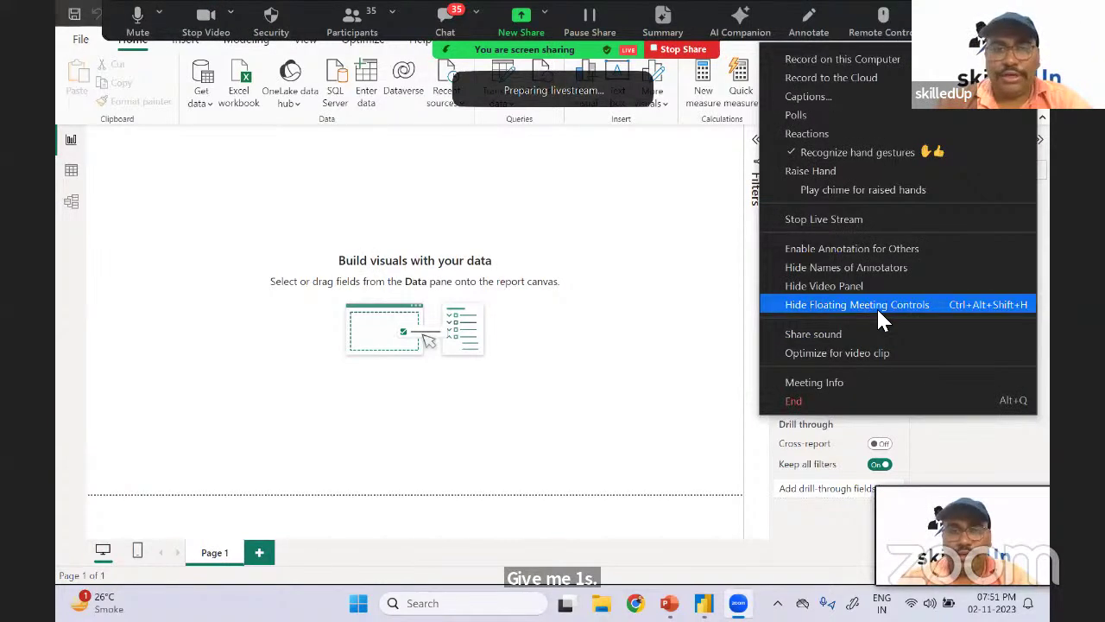
pyautogui.click(876, 307)
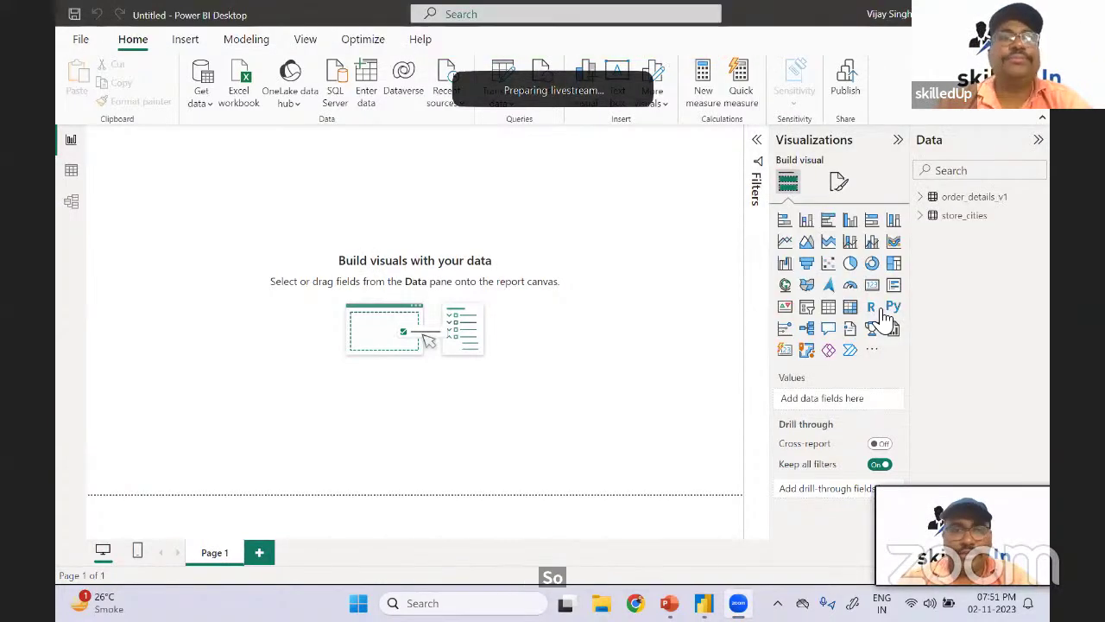
# - Import producthierarchy as a Text/CSV source with type detection based on the entire dataset, and open it in Power Query Editor
pyautogui.click(204, 100)
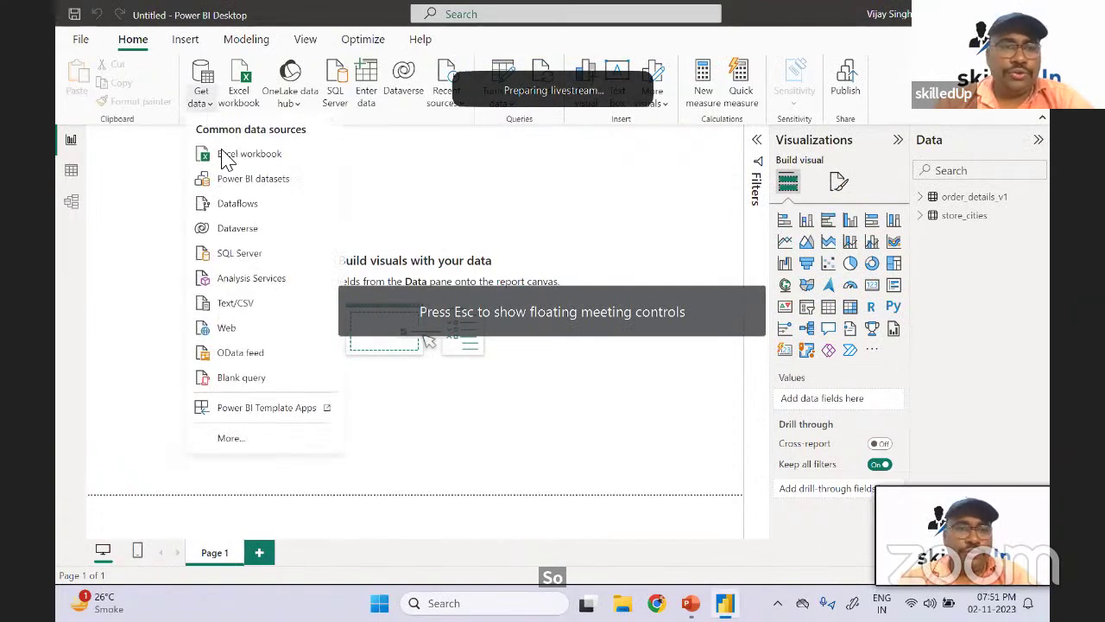
pyautogui.click(246, 303)
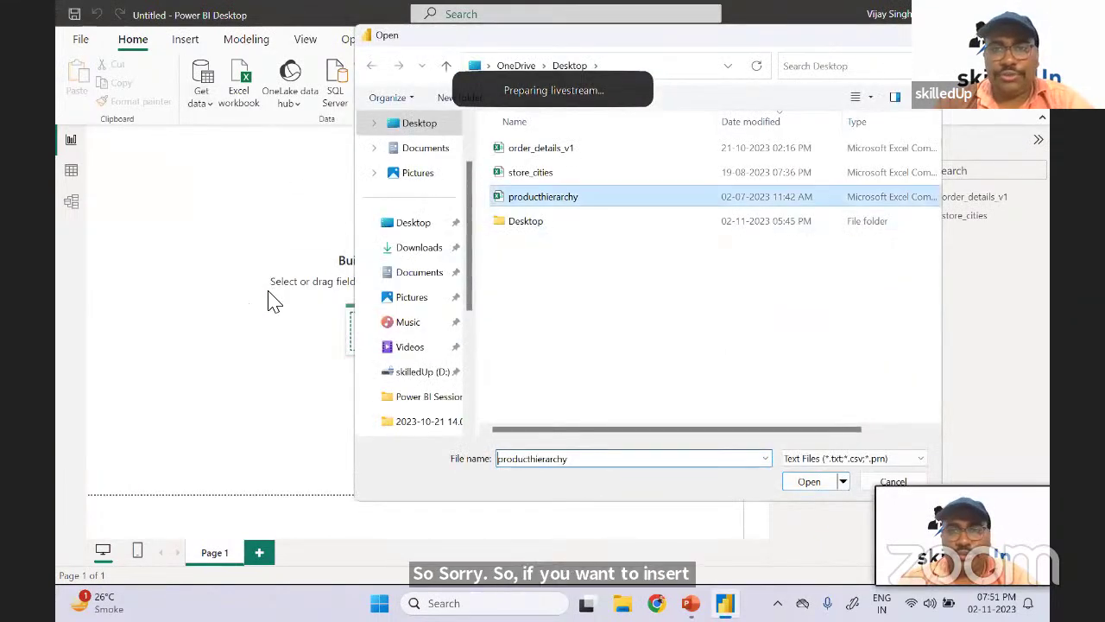
pyautogui.click(809, 481)
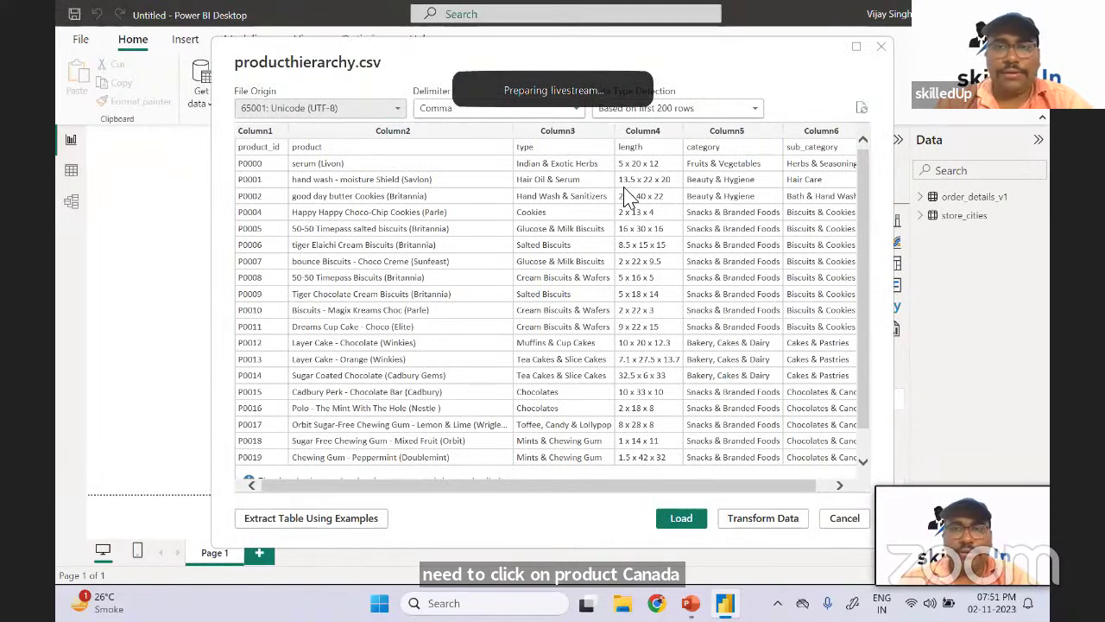
pyautogui.click(723, 110)
pyautogui.click(658, 142)
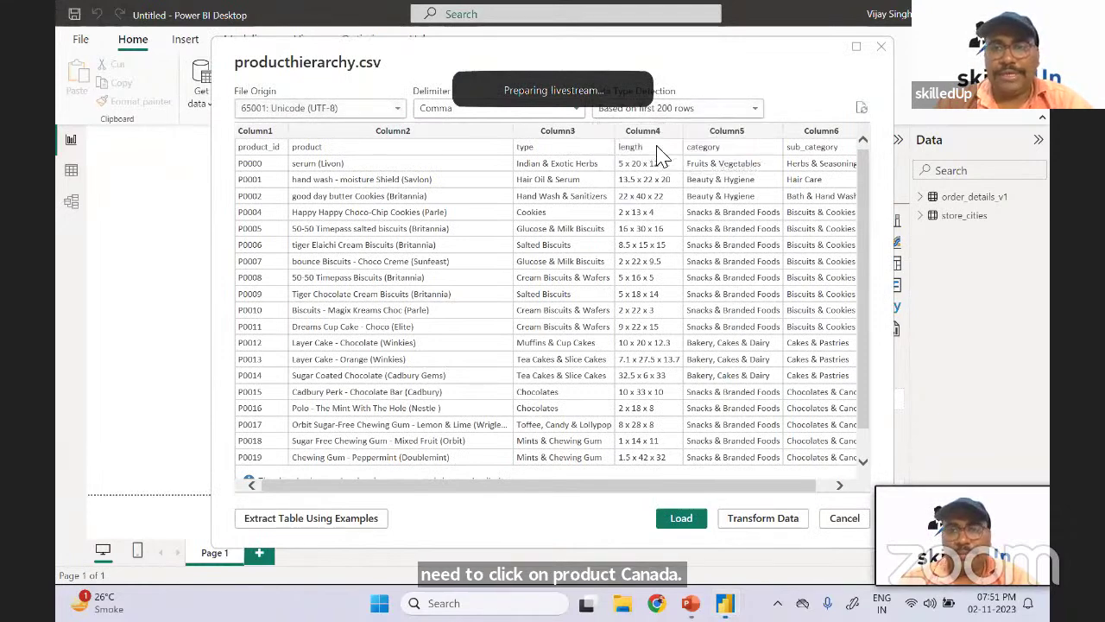
pyautogui.click(753, 524)
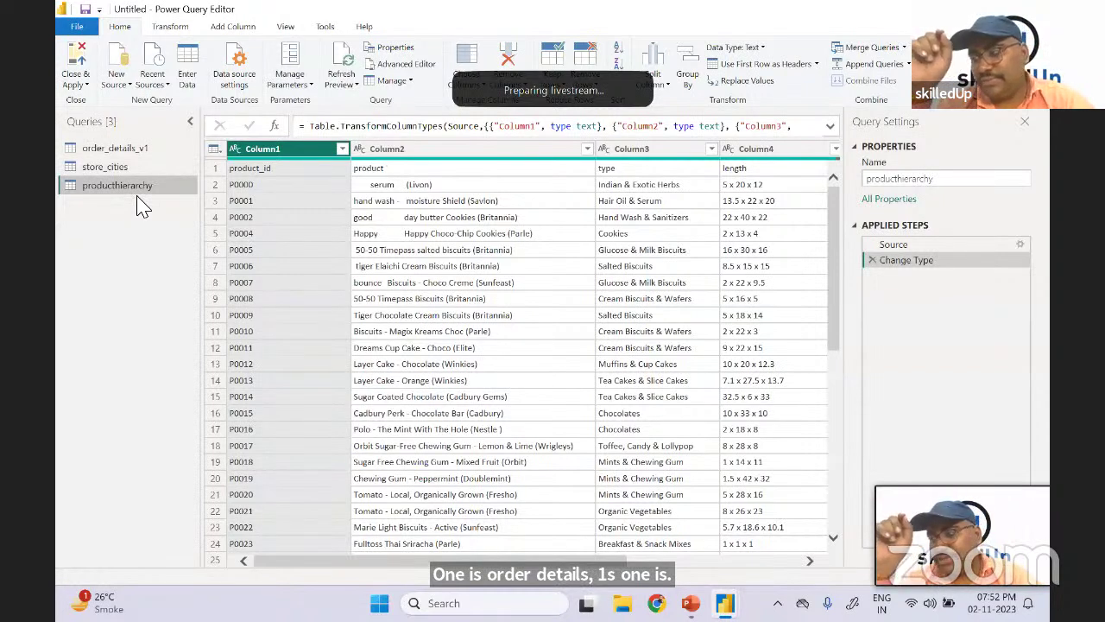
# - Rename the order_details_v1 query to order_details
pyautogui.doubleClick(127, 152)
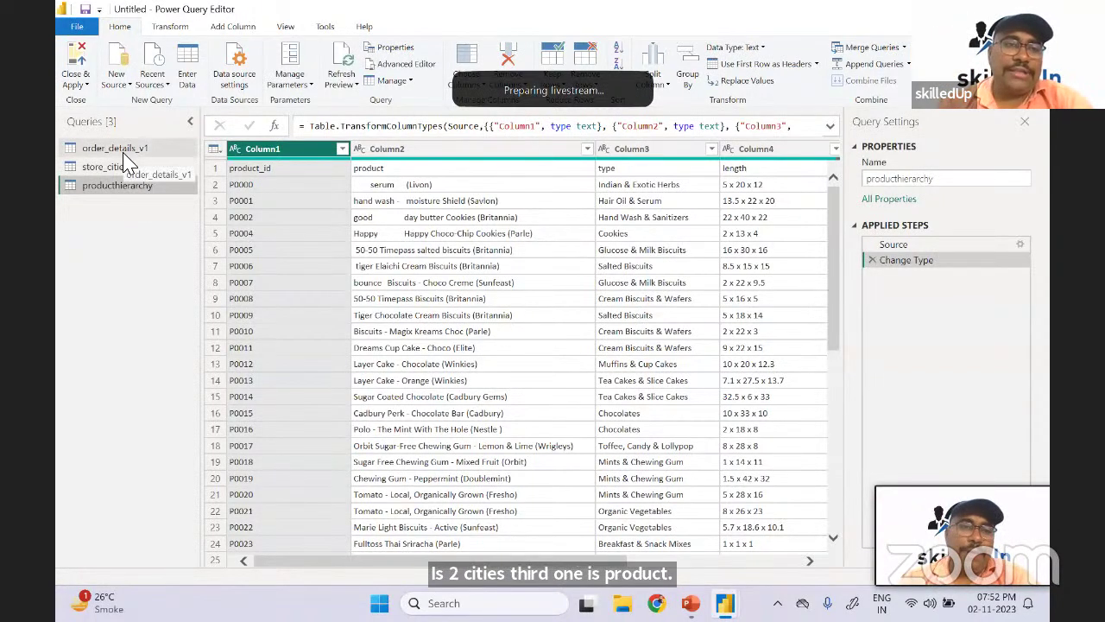
pyautogui.press('Escape')
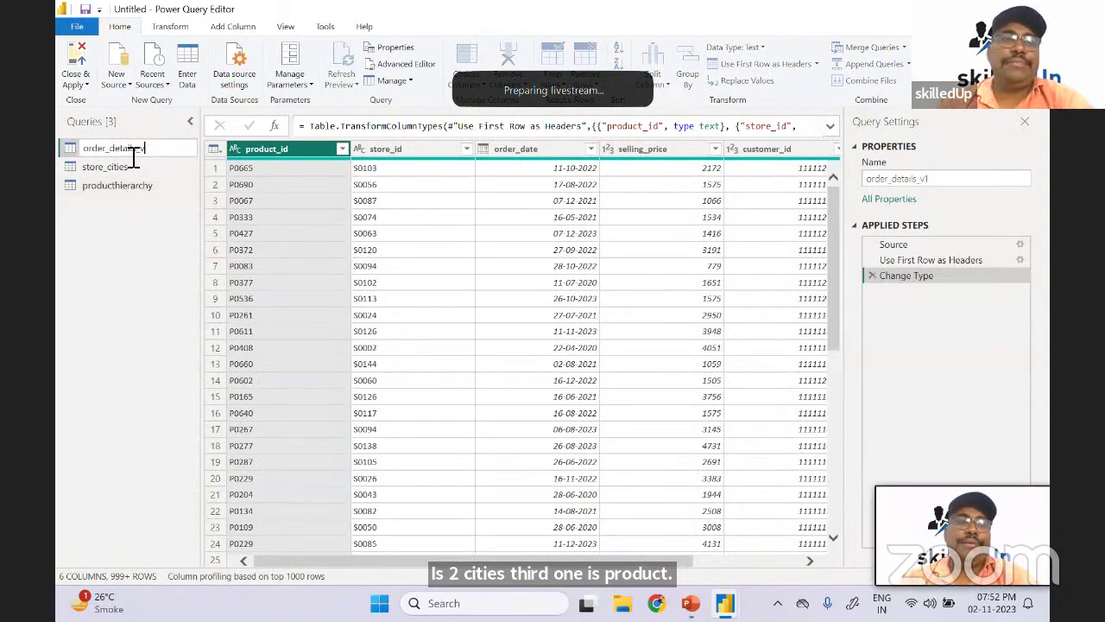
pyautogui.press('Return')
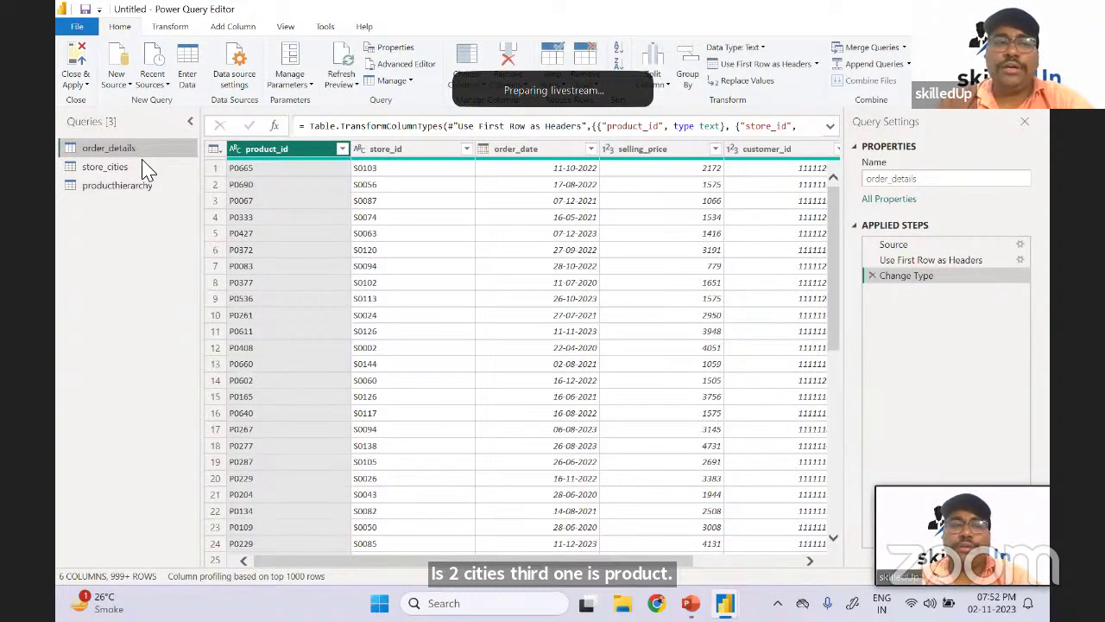
# - Look over the store_cities and order_details queries, and view the data type options for the product_id column
pyautogui.doubleClick(145, 168)
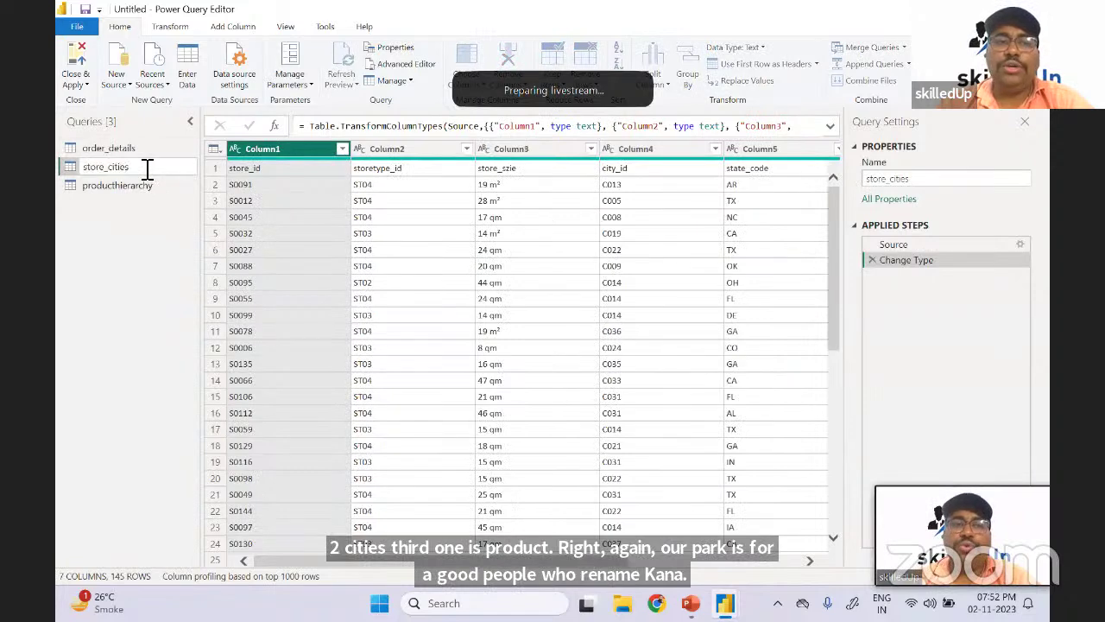
pyautogui.click(153, 186)
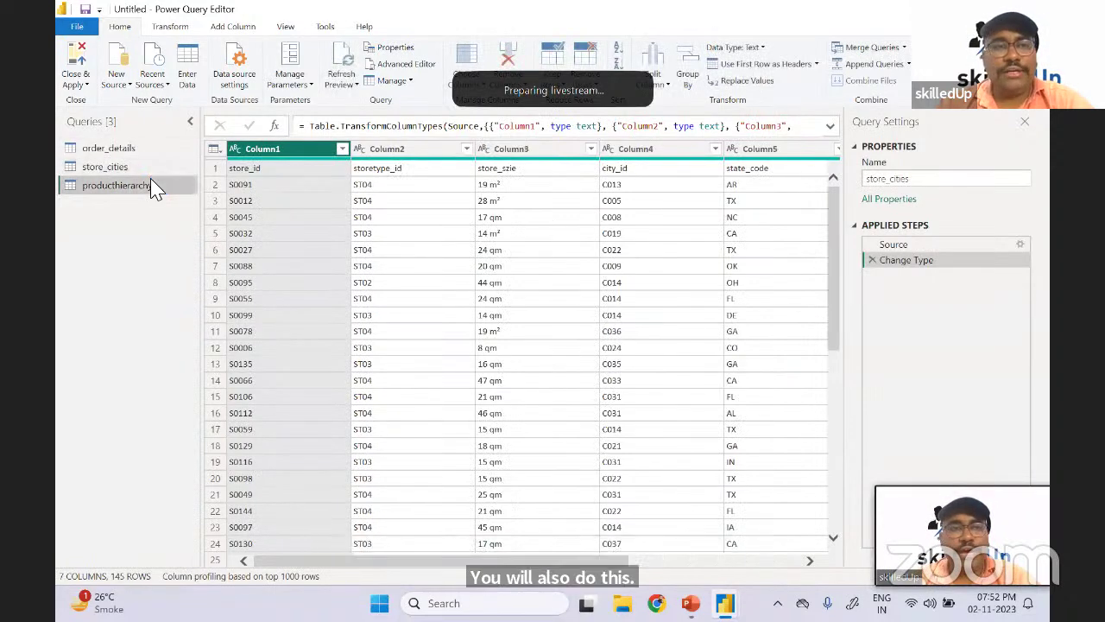
pyautogui.click(129, 148)
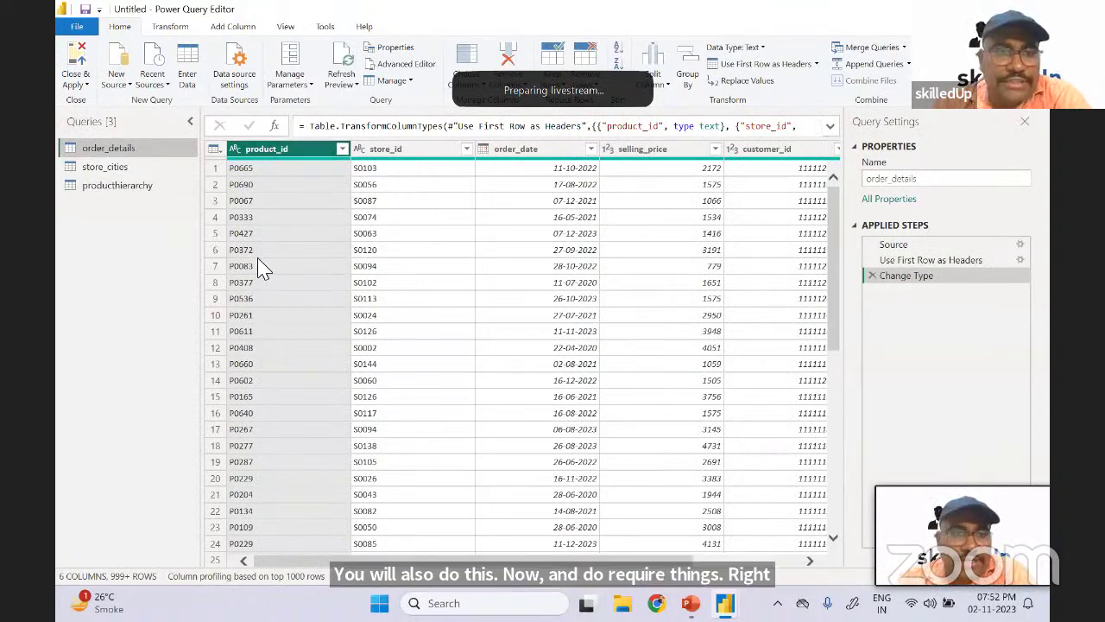
pyautogui.click(234, 150)
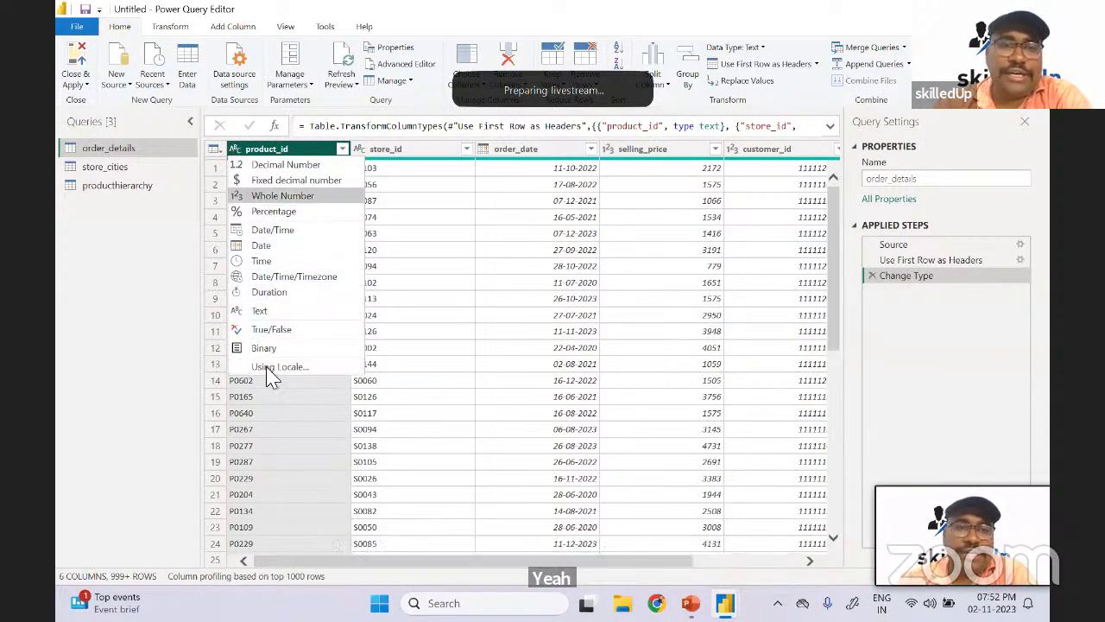
pyautogui.click(388, 154)
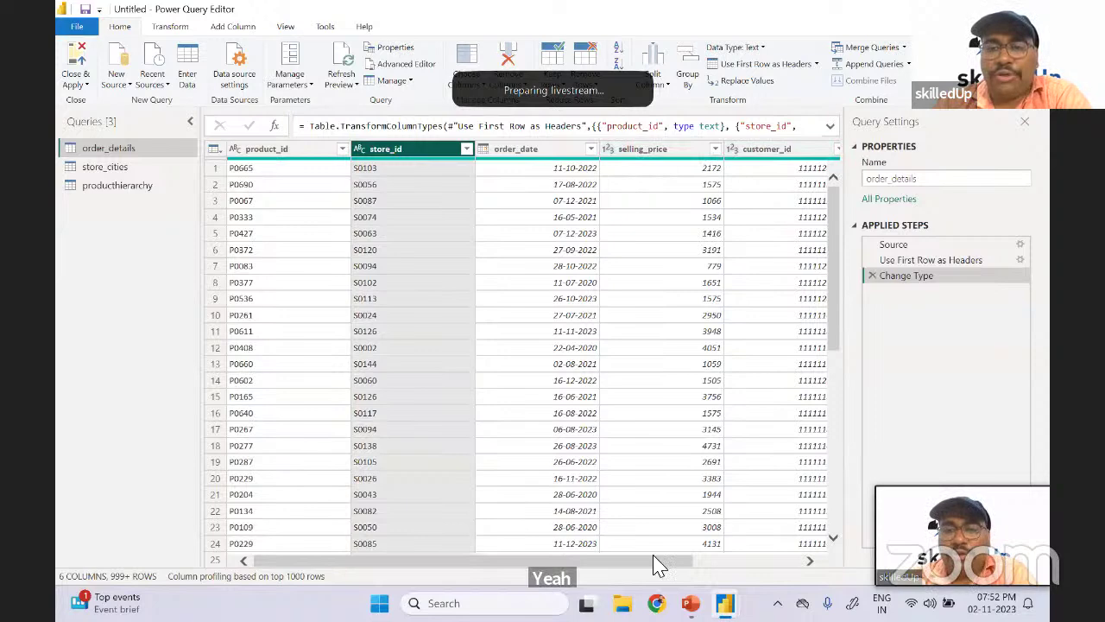
# - Change the customer_id column of order_details to the Text data type, replacing the current conversion
pyautogui.moveTo(653, 562); pyautogui.dragTo(771, 566)
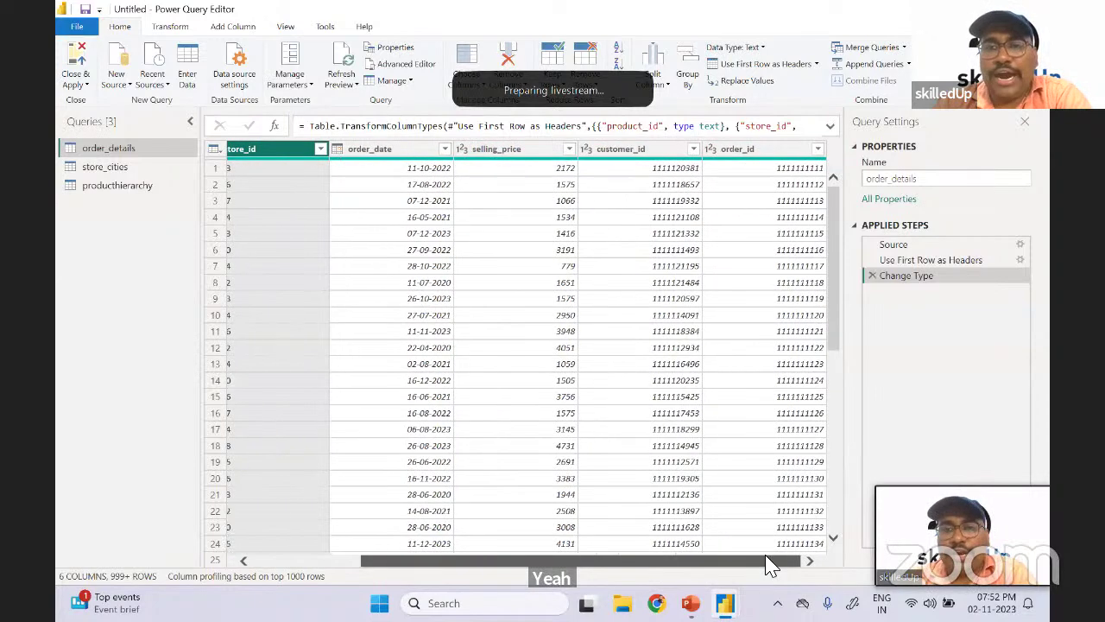
pyautogui.click(588, 152)
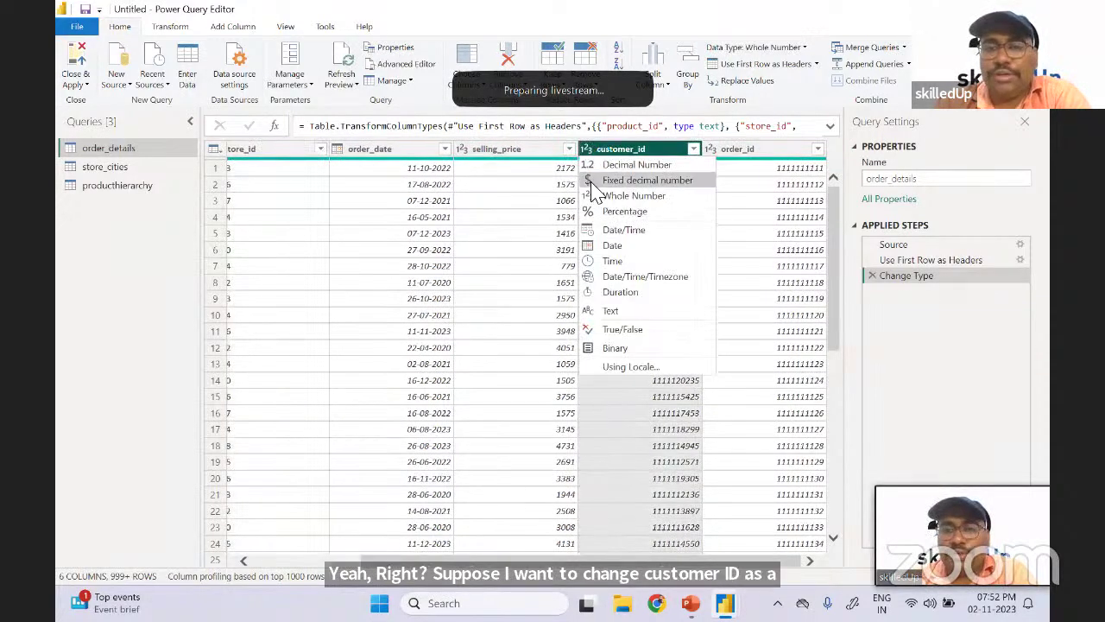
pyautogui.click(626, 314)
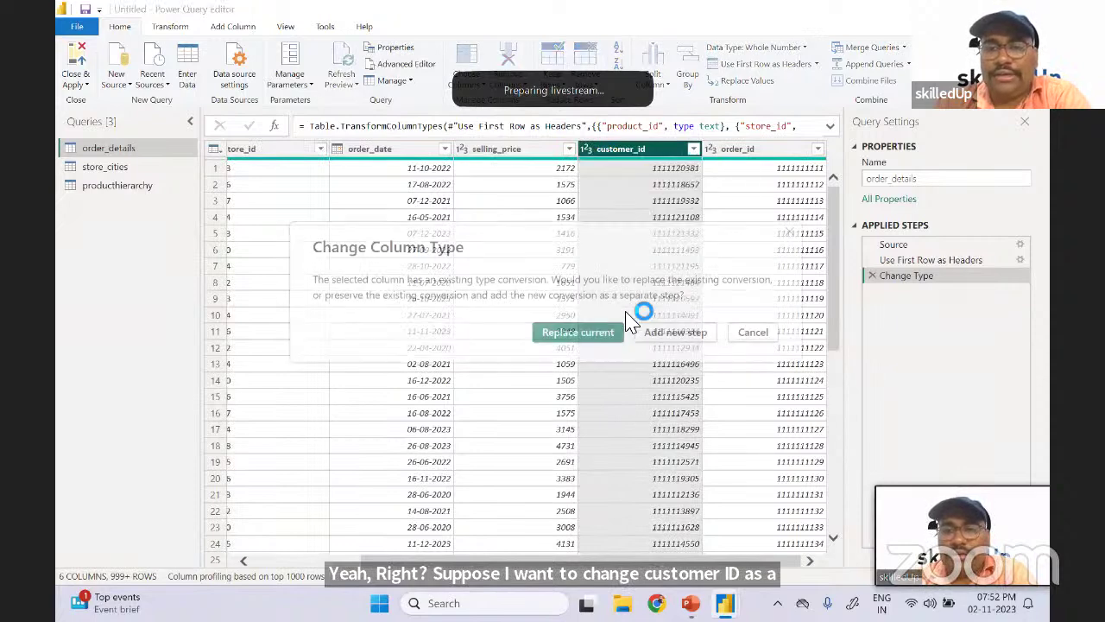
pyautogui.click(578, 332)
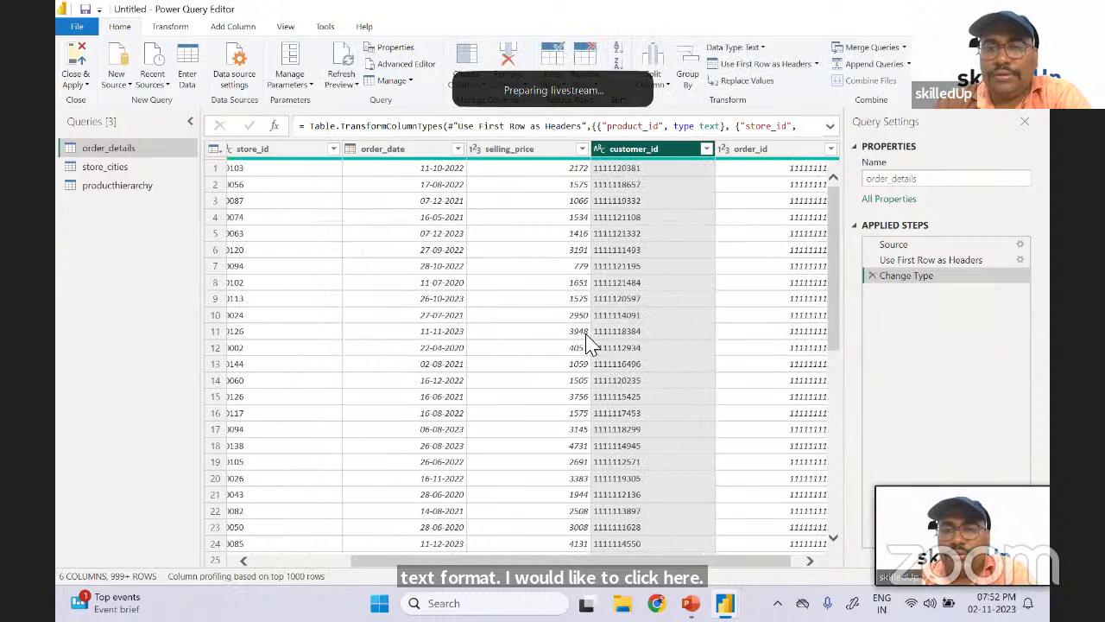
# - Change the order_id column of order_details to the Text data type, replacing the current conversion
pyautogui.click(723, 150)
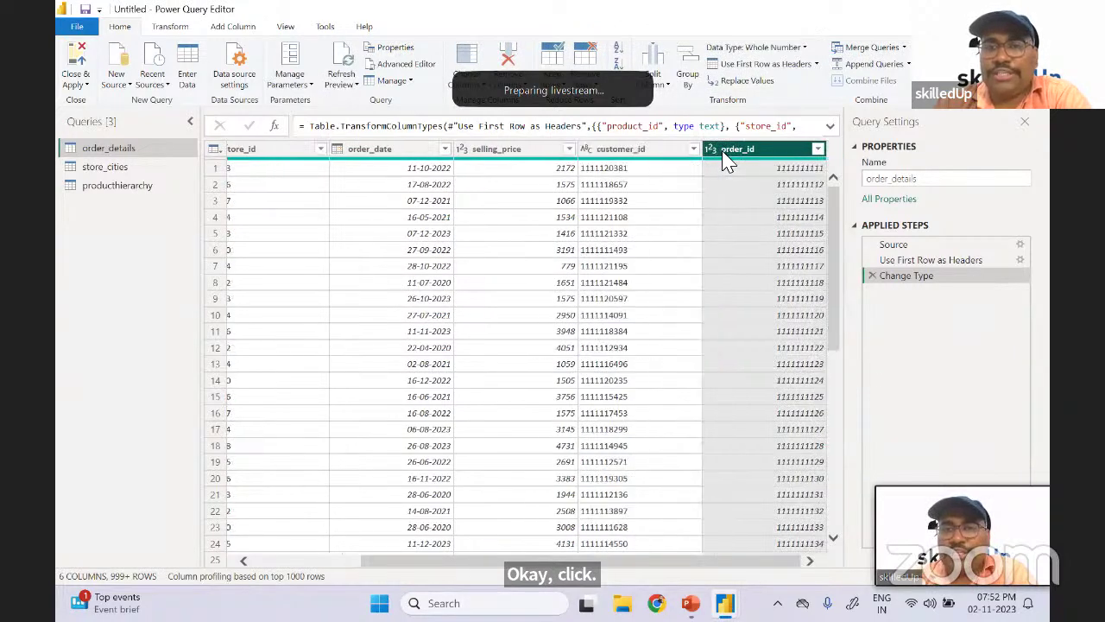
pyautogui.click(712, 151)
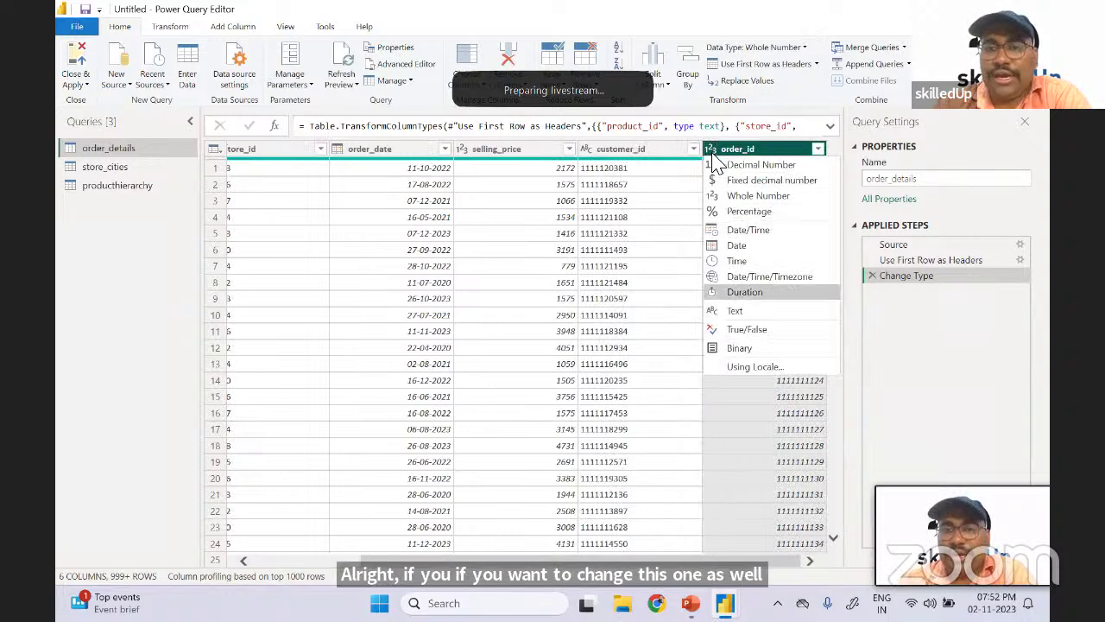
pyautogui.click(755, 312)
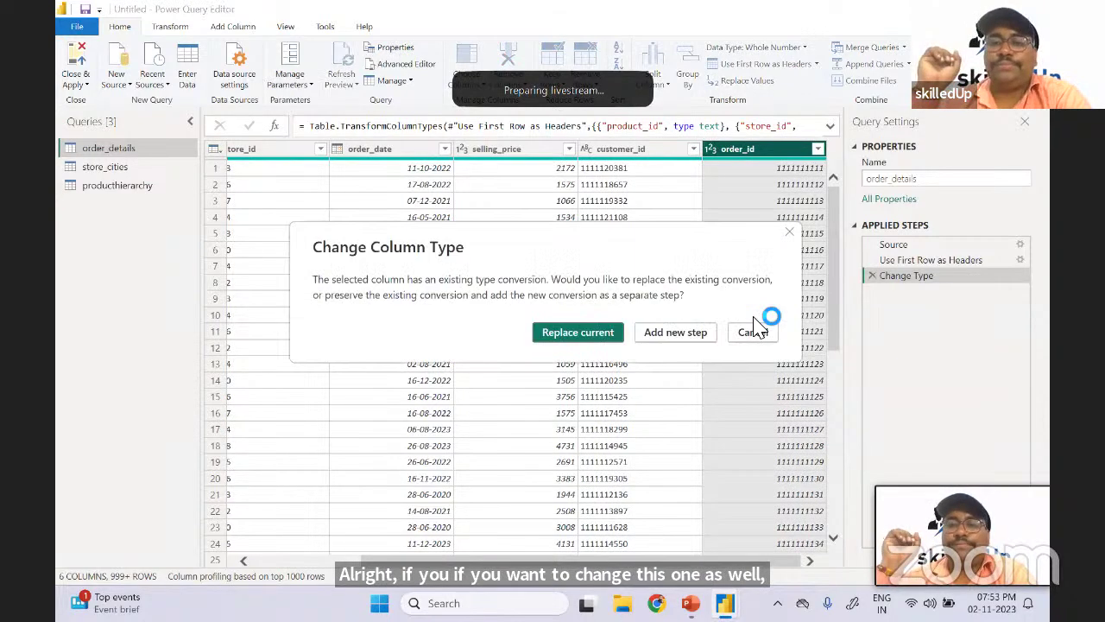
pyautogui.click(578, 332)
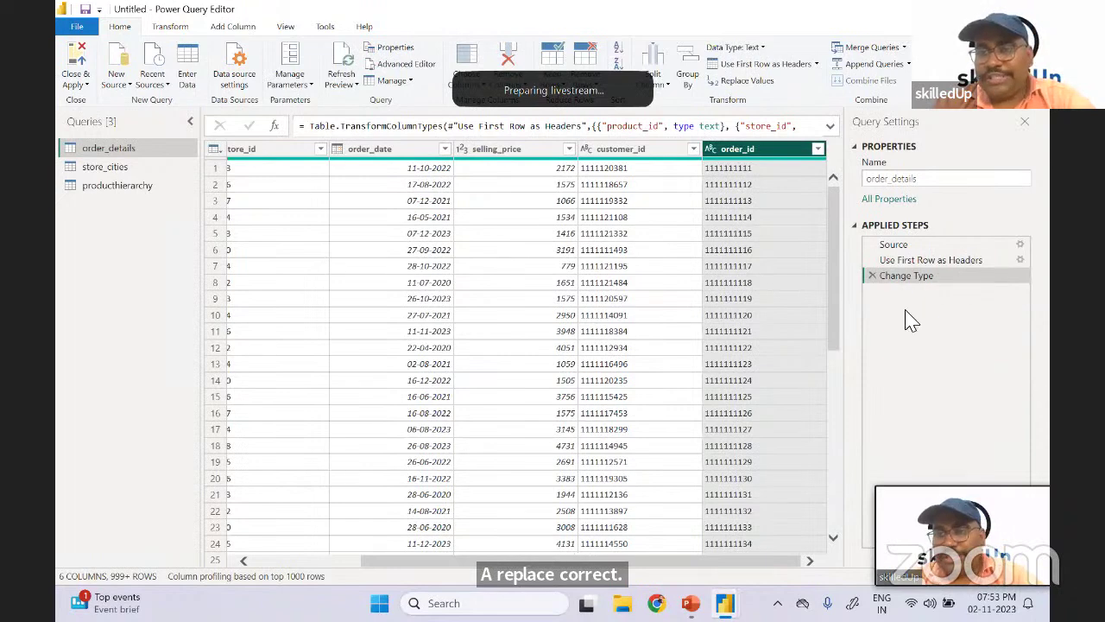
# - Promote the first row of the store_cities query to column headers
pyautogui.click(108, 168)
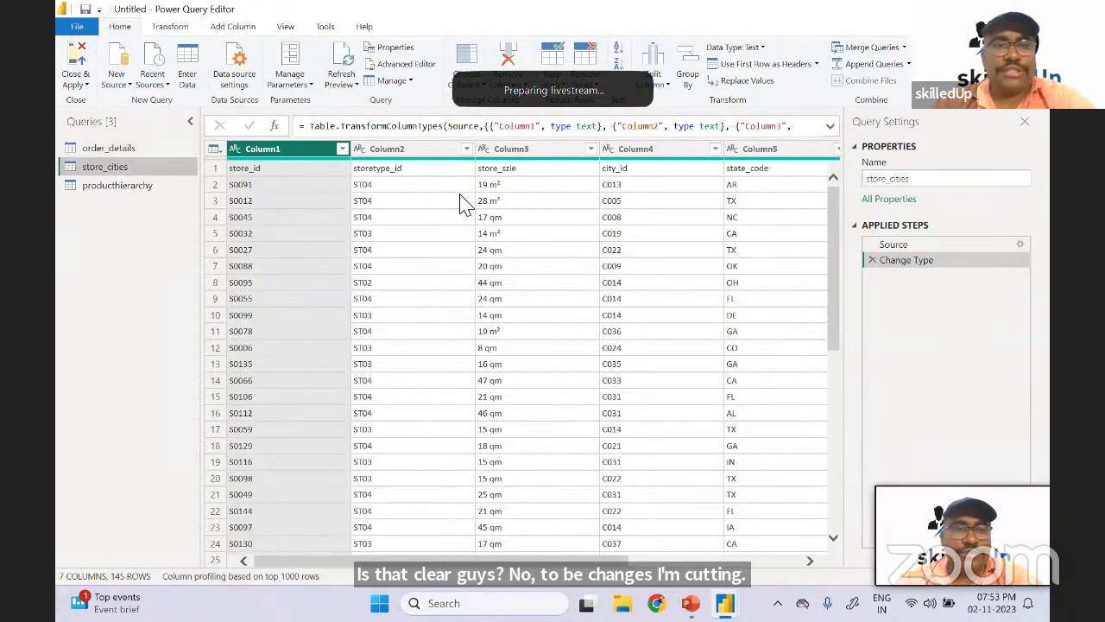
pyautogui.click(212, 169)
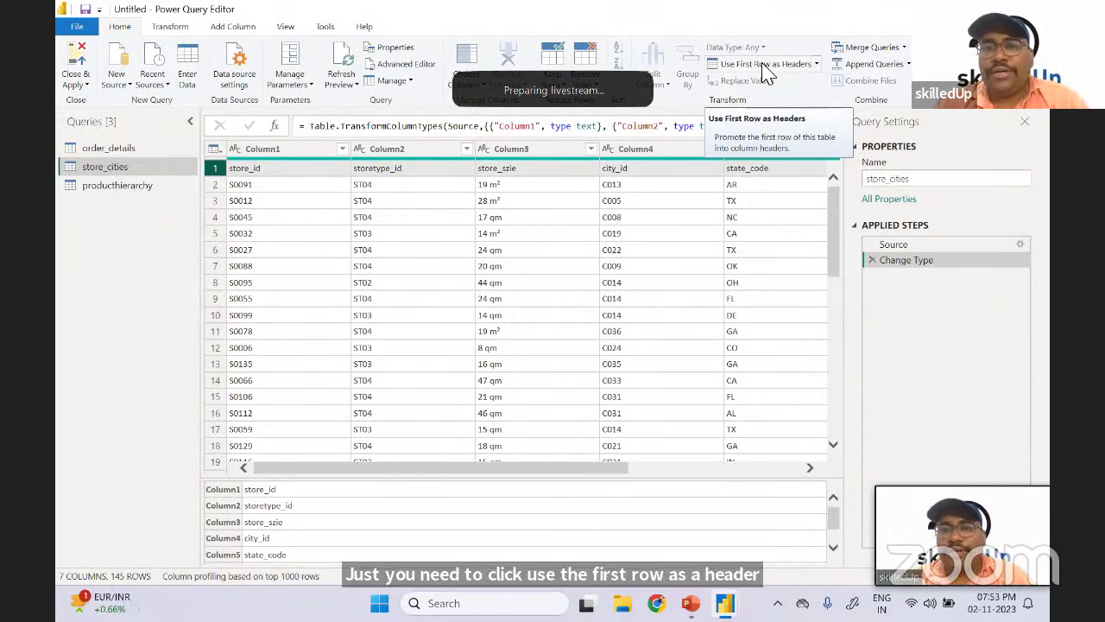
pyautogui.click(764, 69)
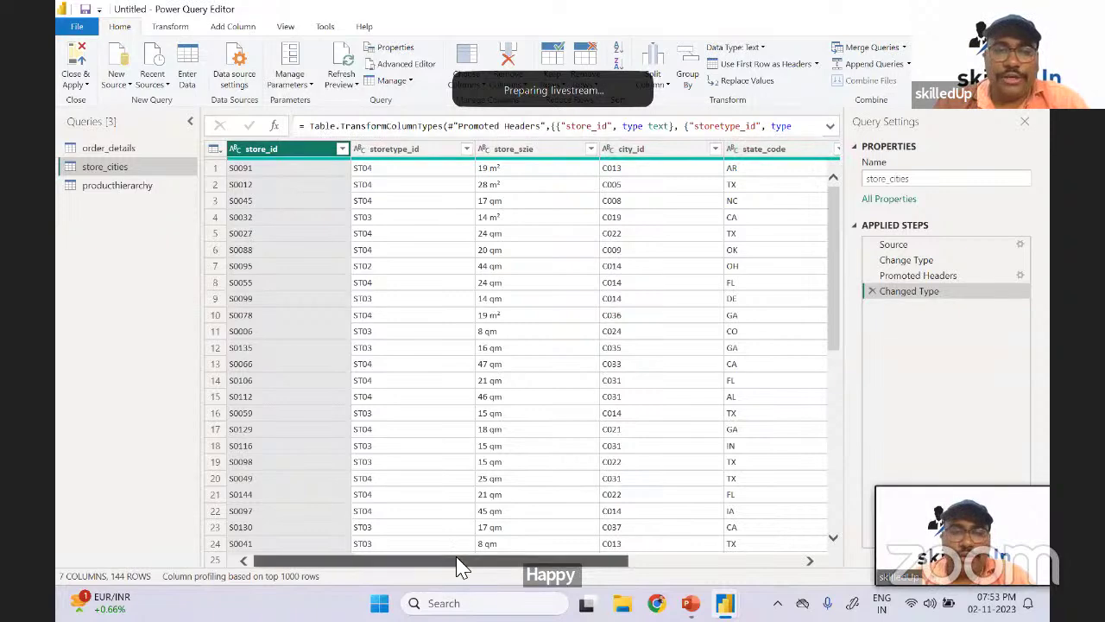
# - Trim the extra spaces from the state column of store_cities
pyautogui.moveTo(456, 566); pyautogui.dragTo(653, 567)
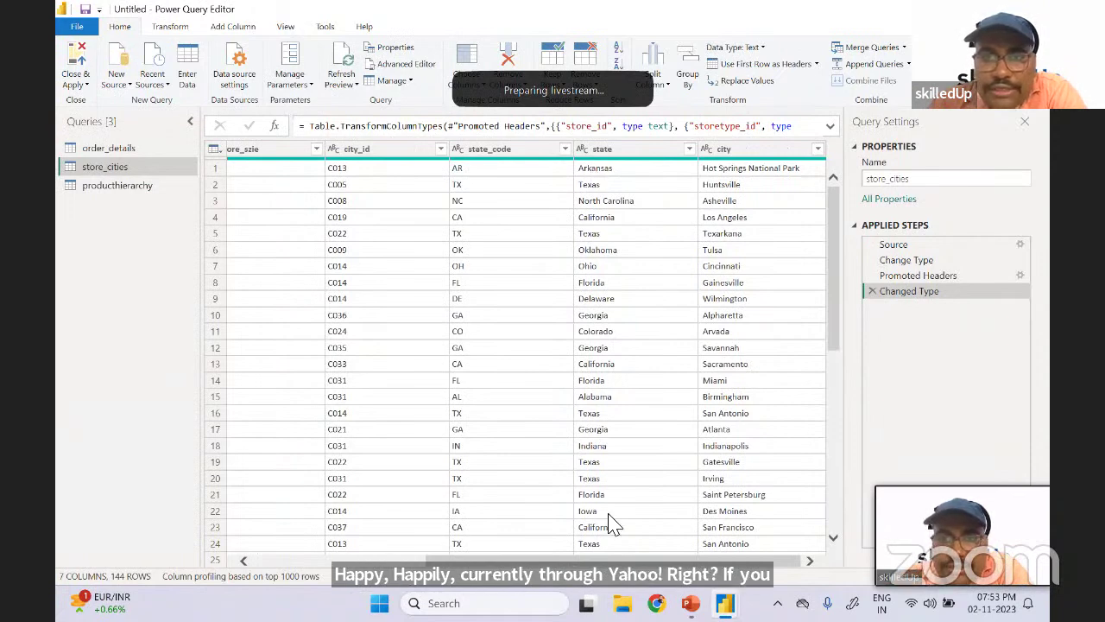
pyautogui.click(585, 172)
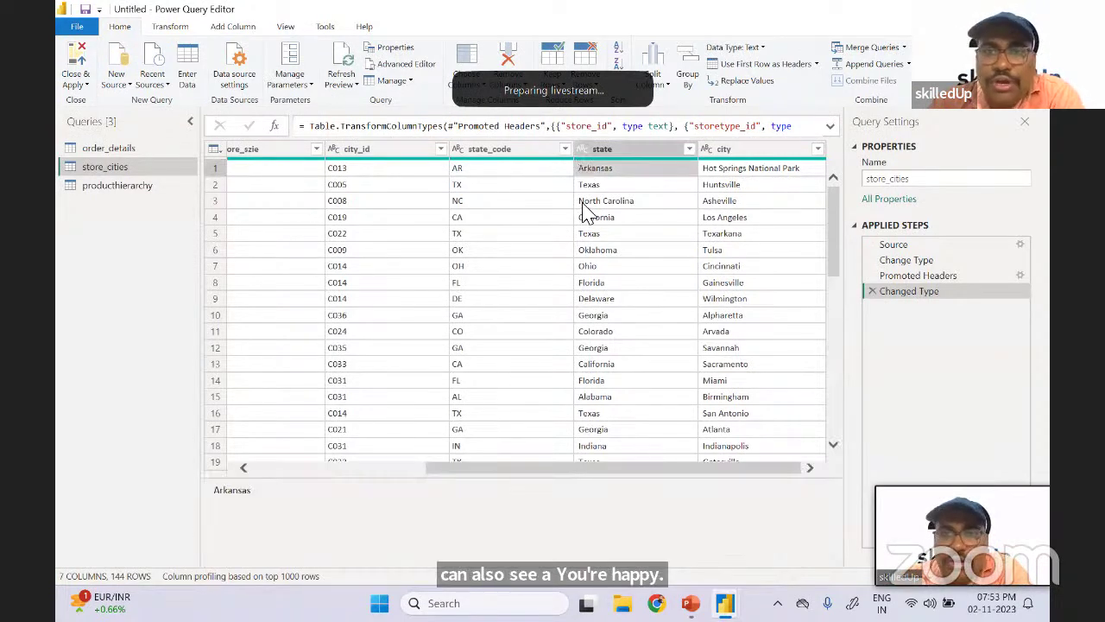
pyautogui.click(615, 149)
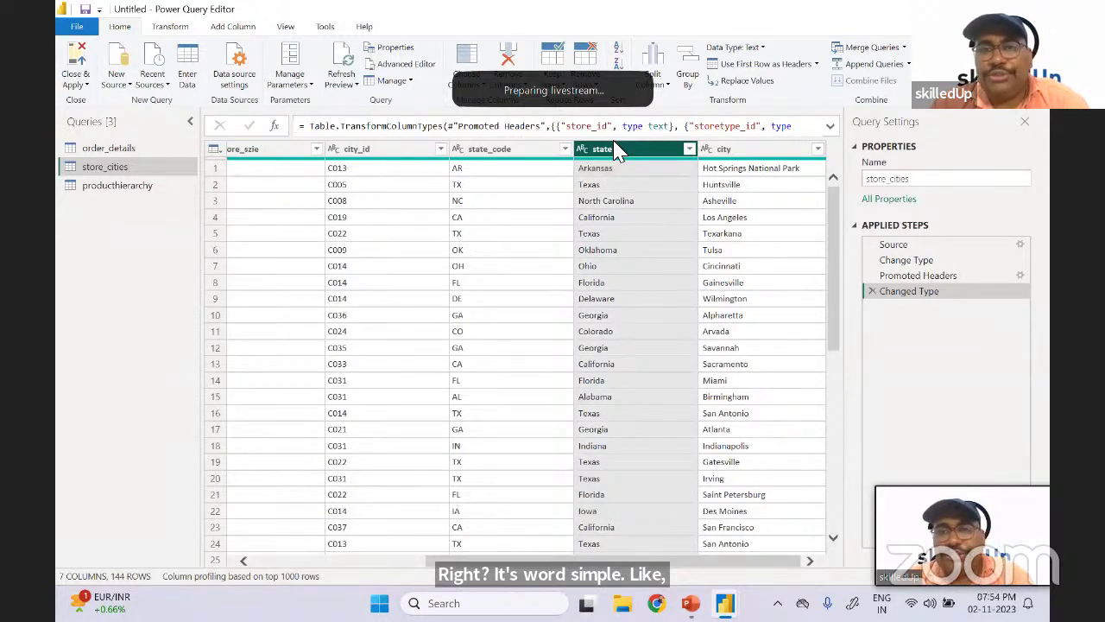
pyautogui.rightClick(616, 149)
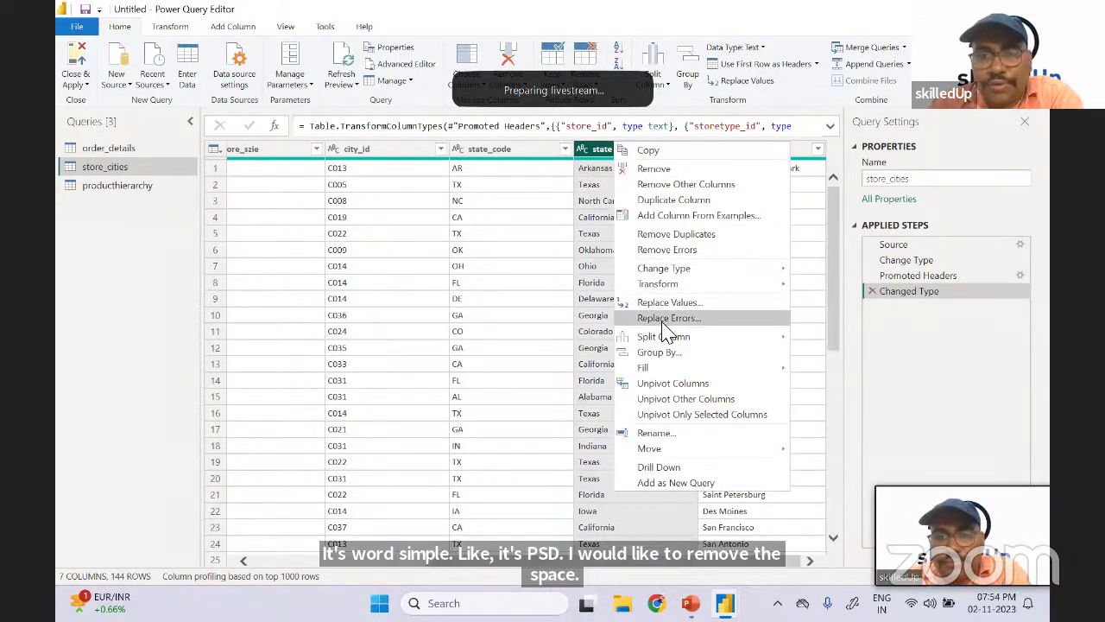
pyautogui.moveTo(704, 285)
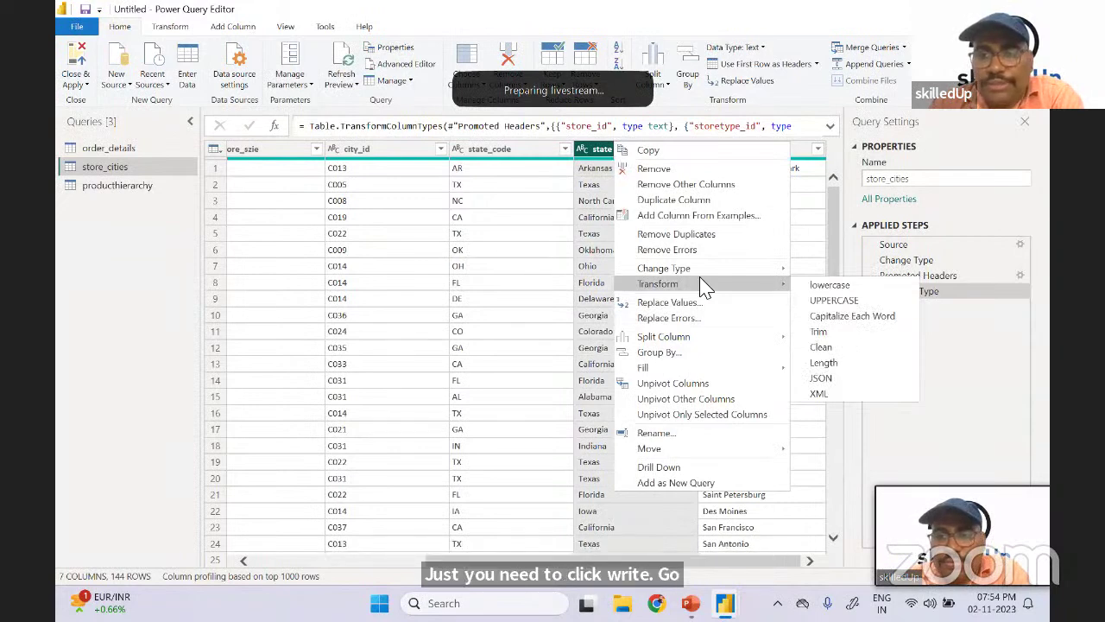
pyautogui.click(845, 335)
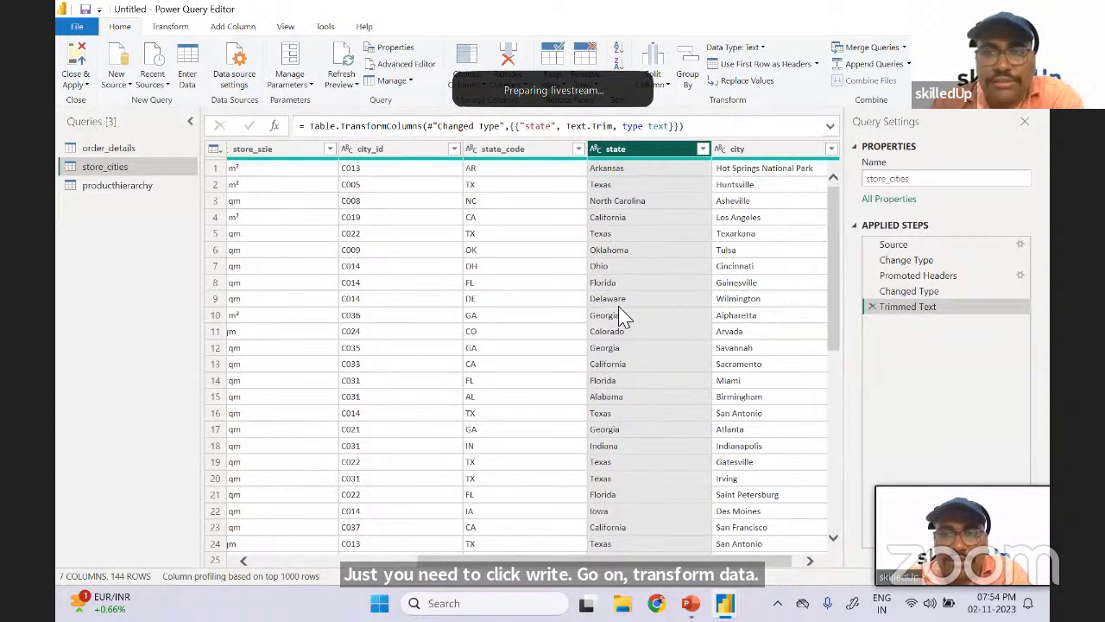
# - Apply the Trim transformation to the city column of store_cities
pyautogui.click(733, 150)
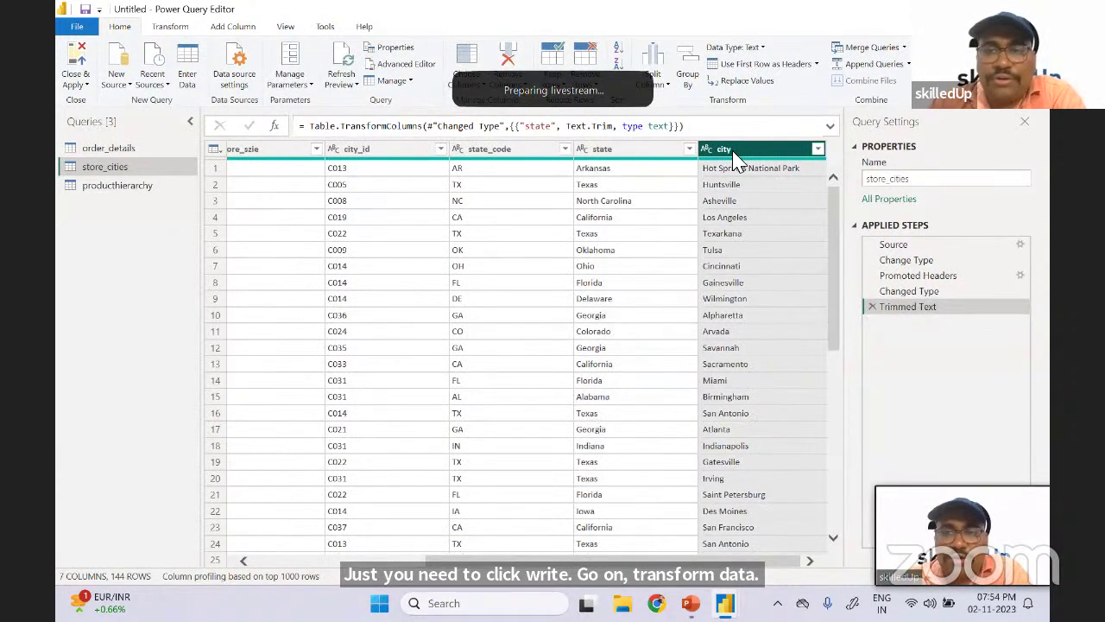
pyautogui.rightClick(734, 154)
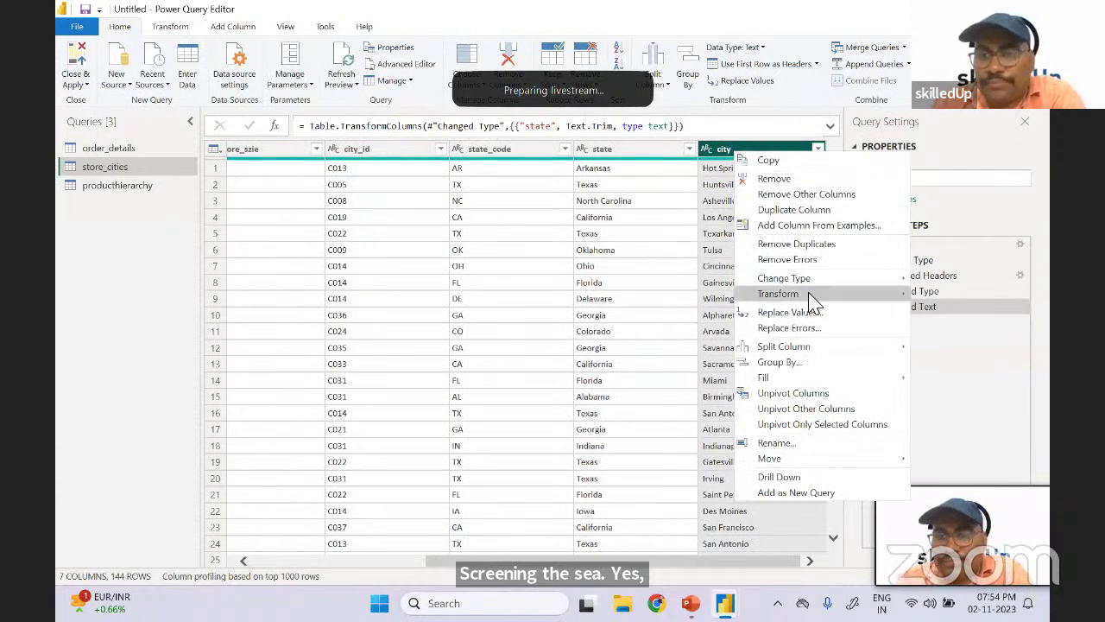
pyautogui.moveTo(810, 294)
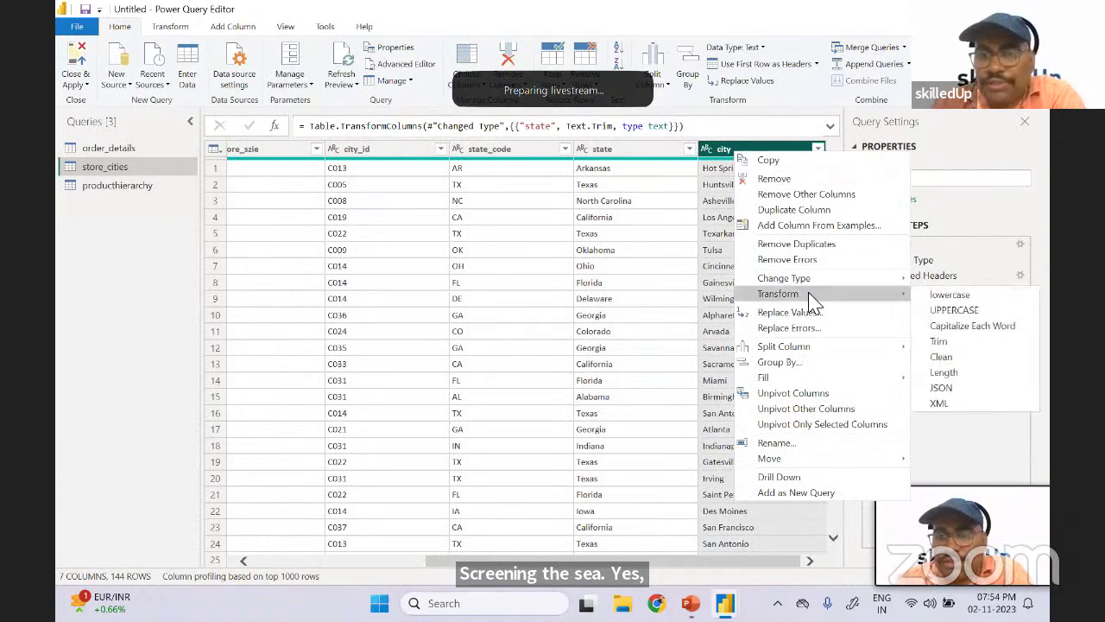
pyautogui.click(938, 341)
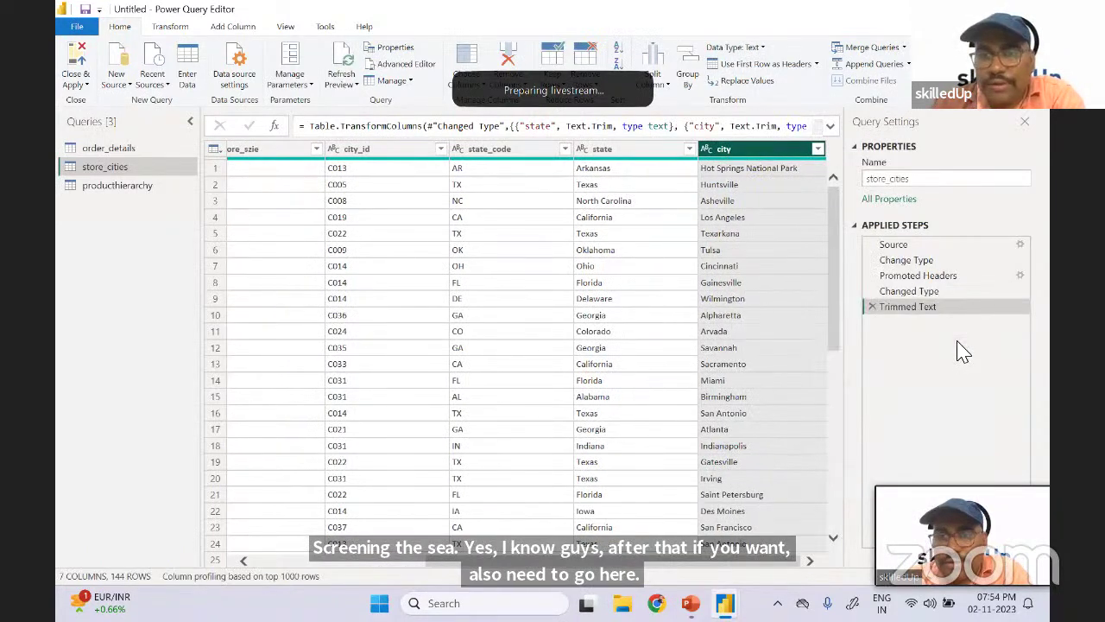
# - Use the first row of the producthierarchy query as its column headers
pyautogui.click(111, 191)
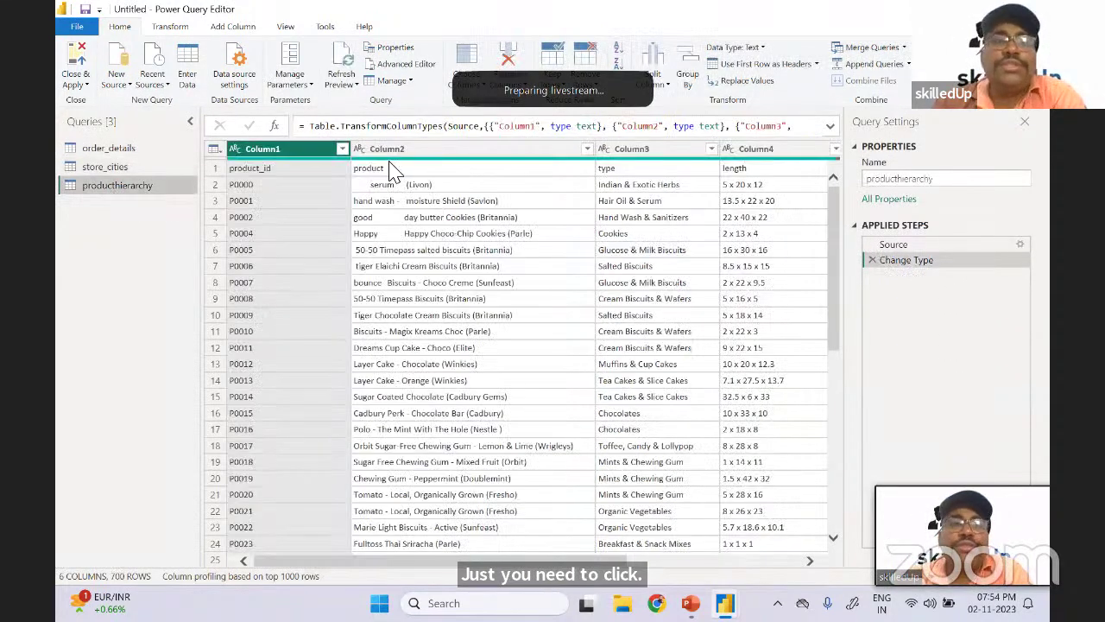
pyautogui.click(215, 168)
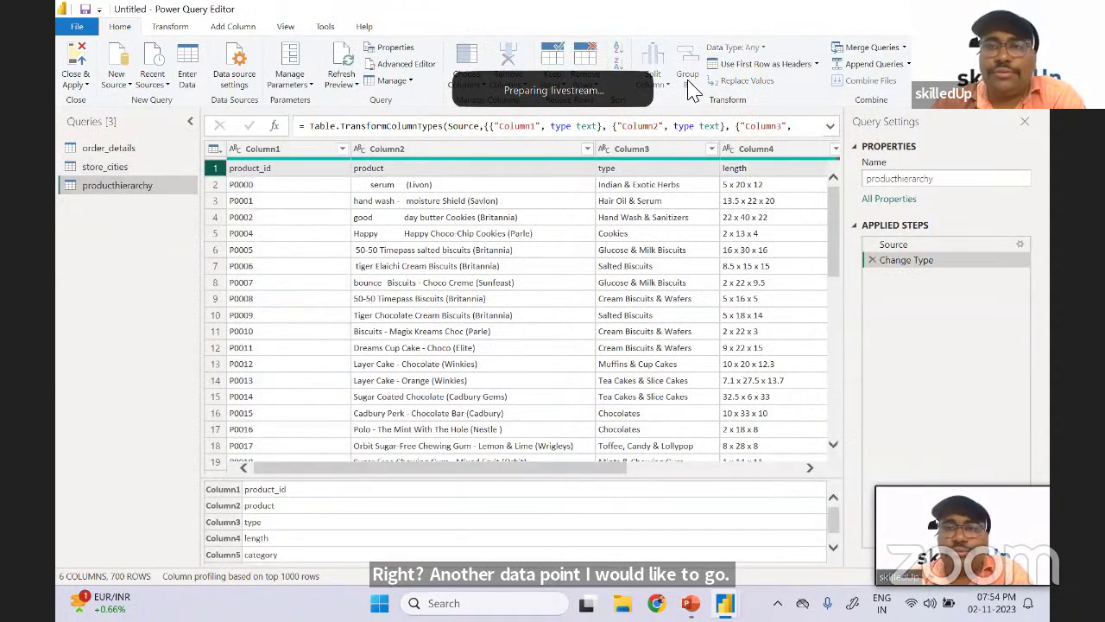
pyautogui.click(728, 66)
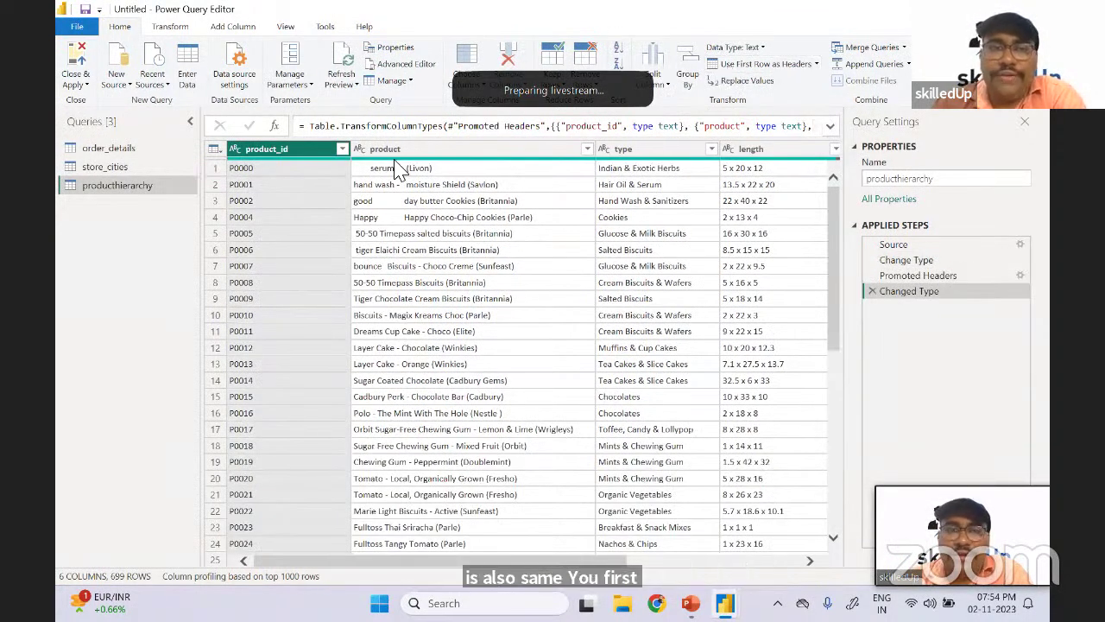
# - Apply the Clean and then the Trim text transformation to the product column of producthierarchy
pyautogui.click(425, 155)
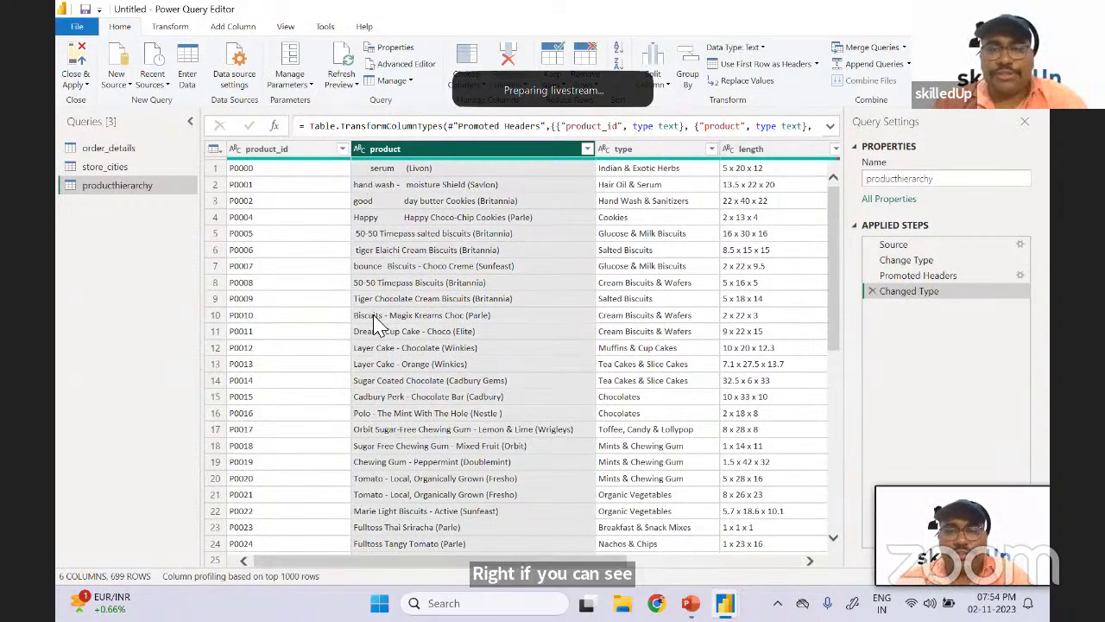
pyautogui.rightClick(425, 157)
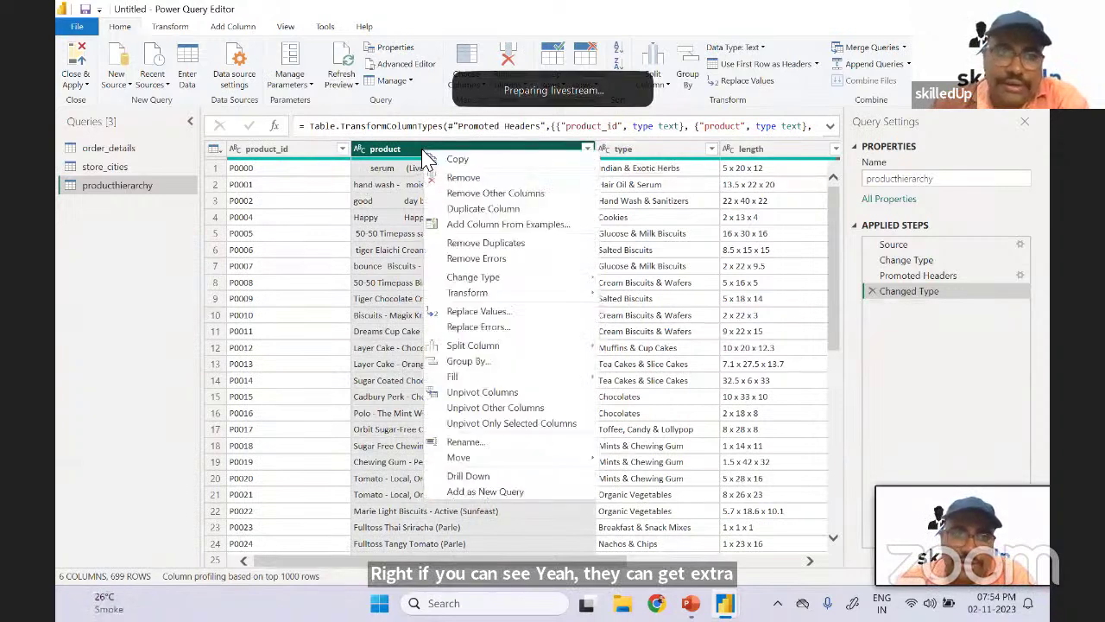
pyautogui.moveTo(471, 292)
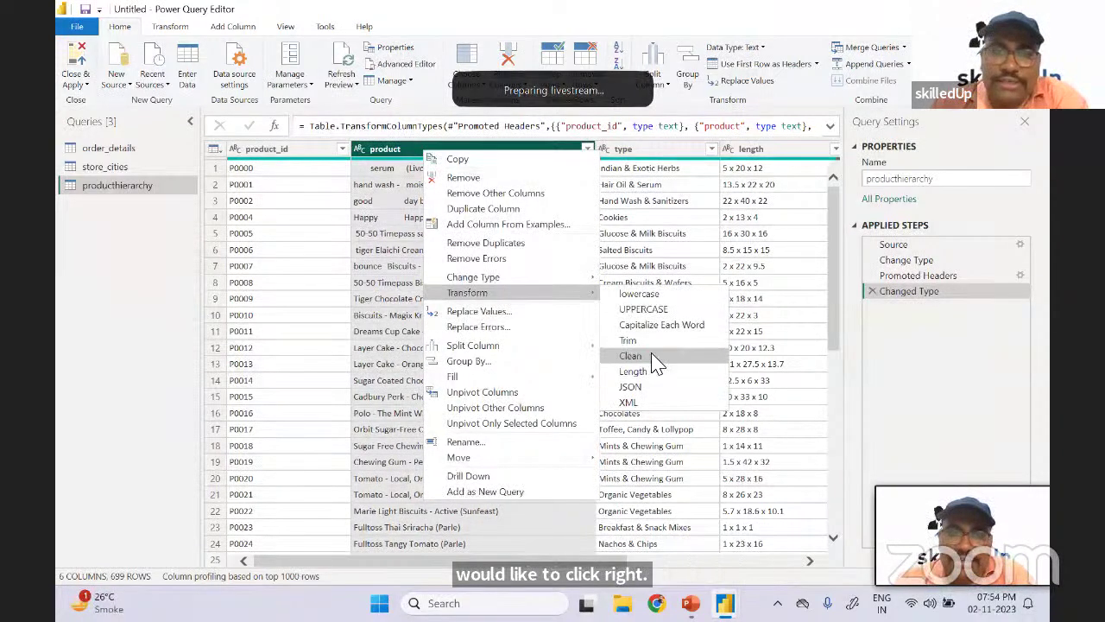
pyautogui.click(632, 355)
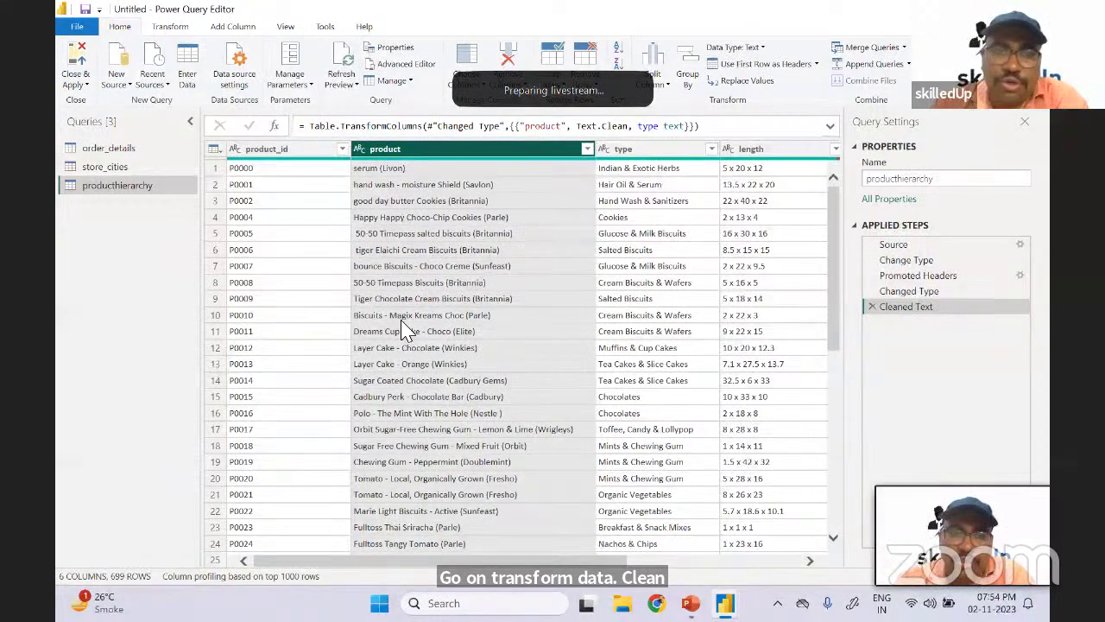
pyautogui.rightClick(393, 157)
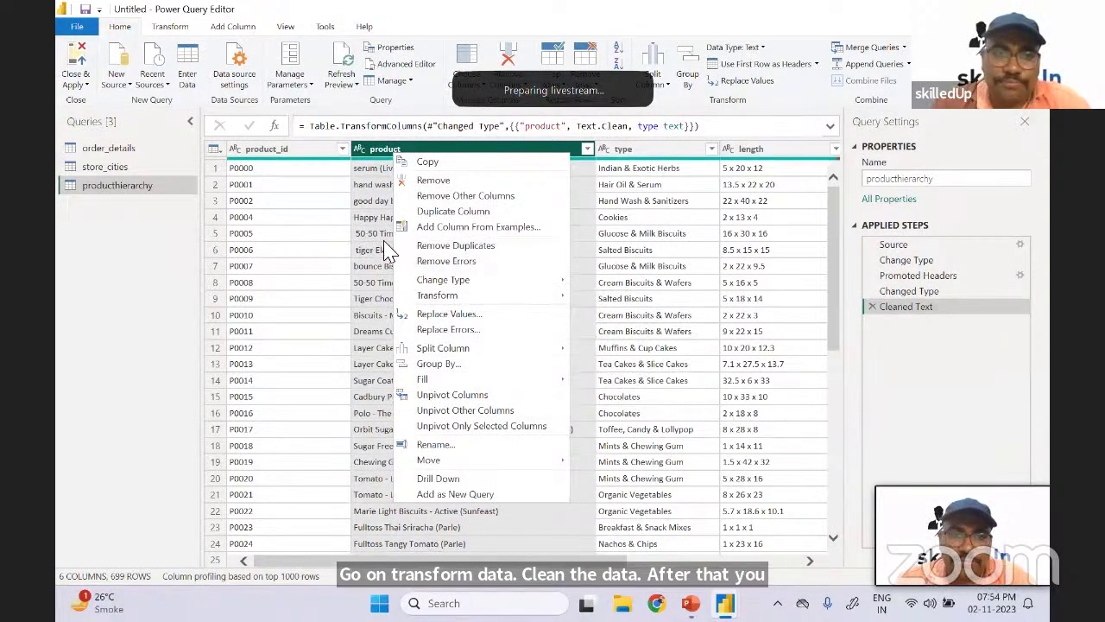
pyautogui.moveTo(461, 296)
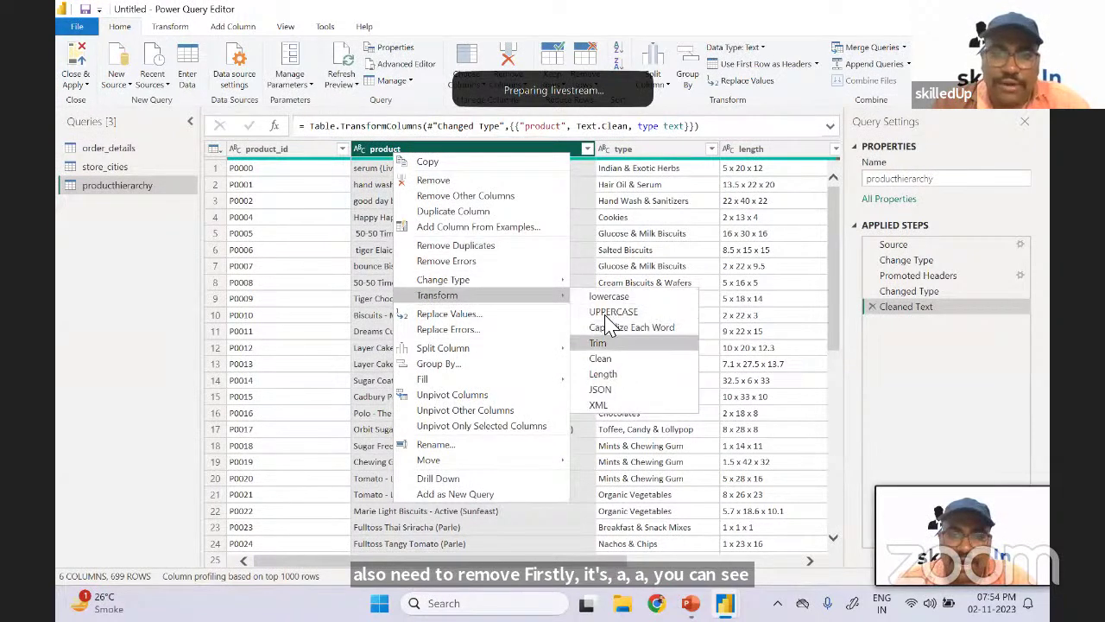
pyautogui.click(608, 343)
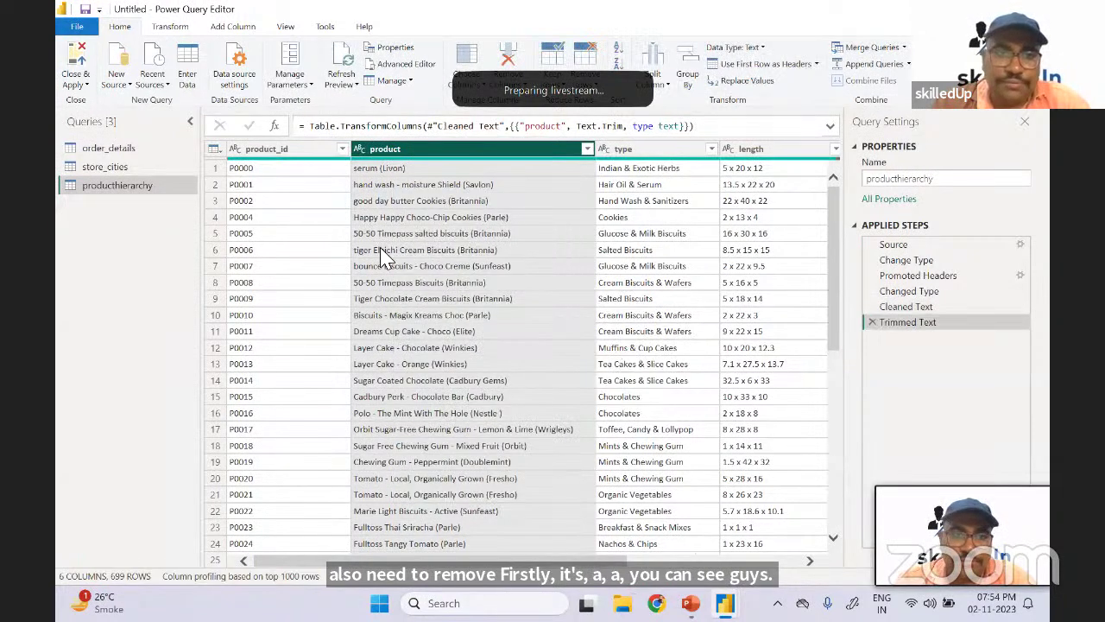
# - Trim the type, length, category and sub_category columns of producthierarchy together
pyautogui.click(632, 160)
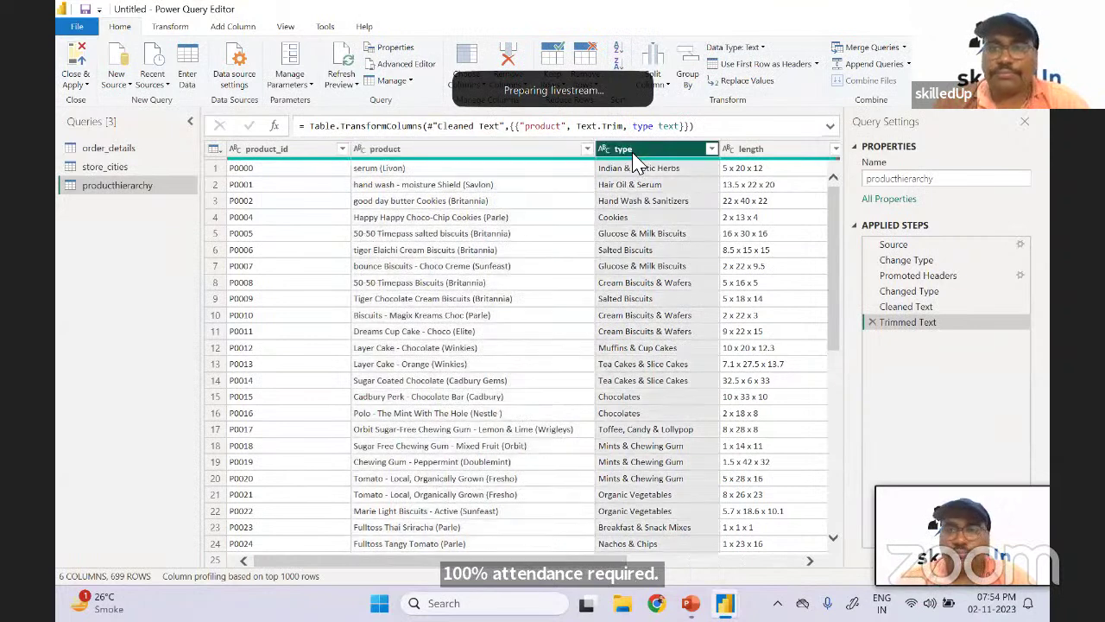
pyautogui.hotkey('shift', 'Right')
pyautogui.hotkey('shift', 'Right')
pyautogui.hotkey('shift', 'Right')
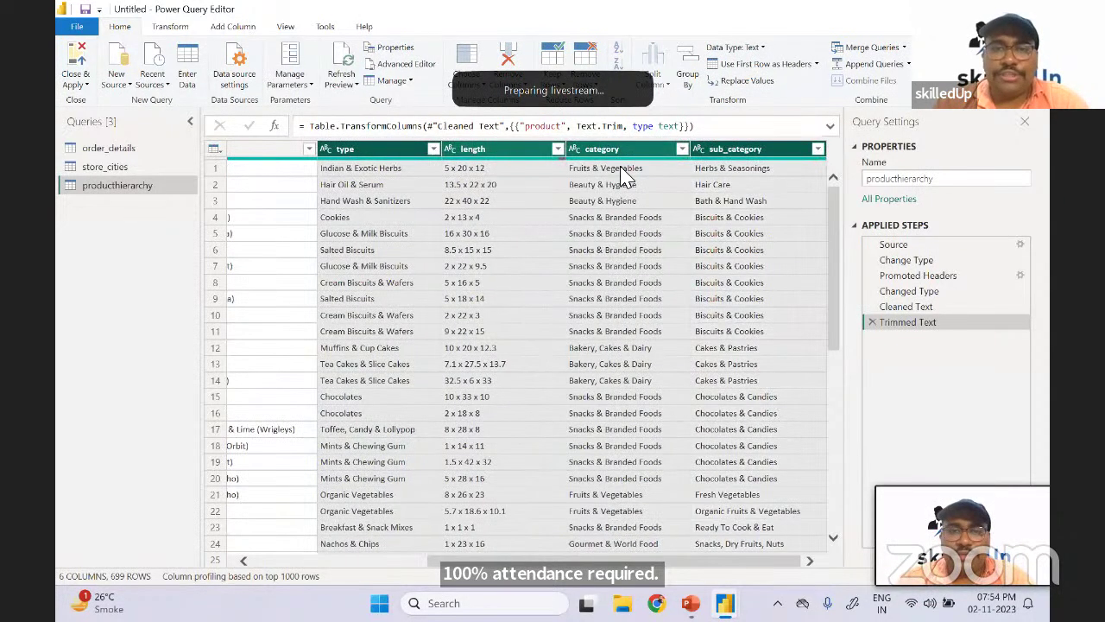
pyautogui.rightClick(609, 177)
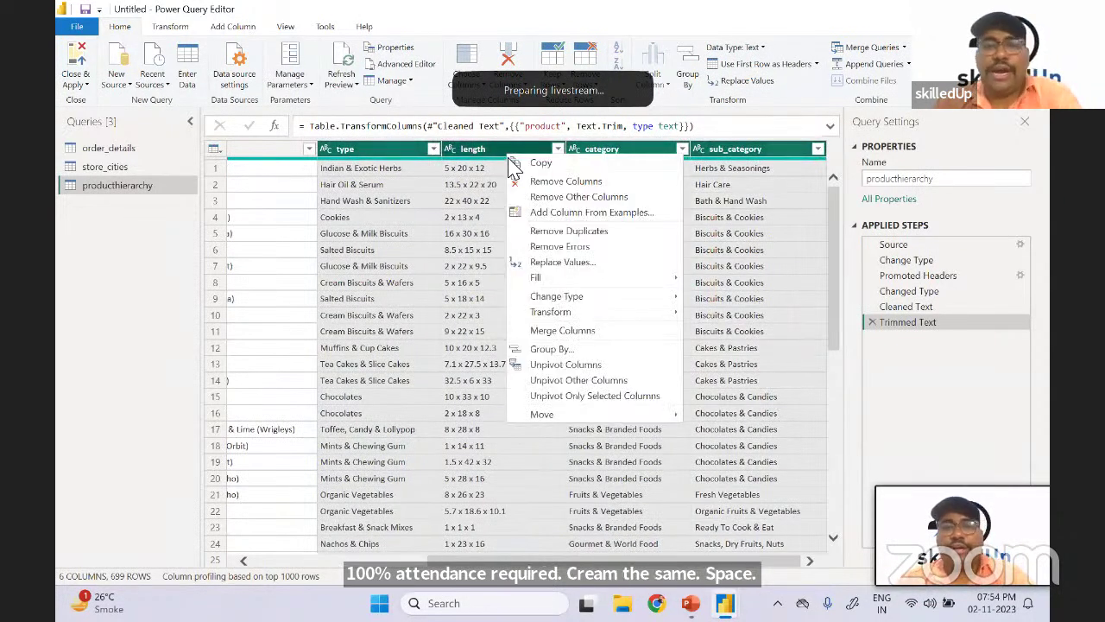
pyautogui.moveTo(572, 314)
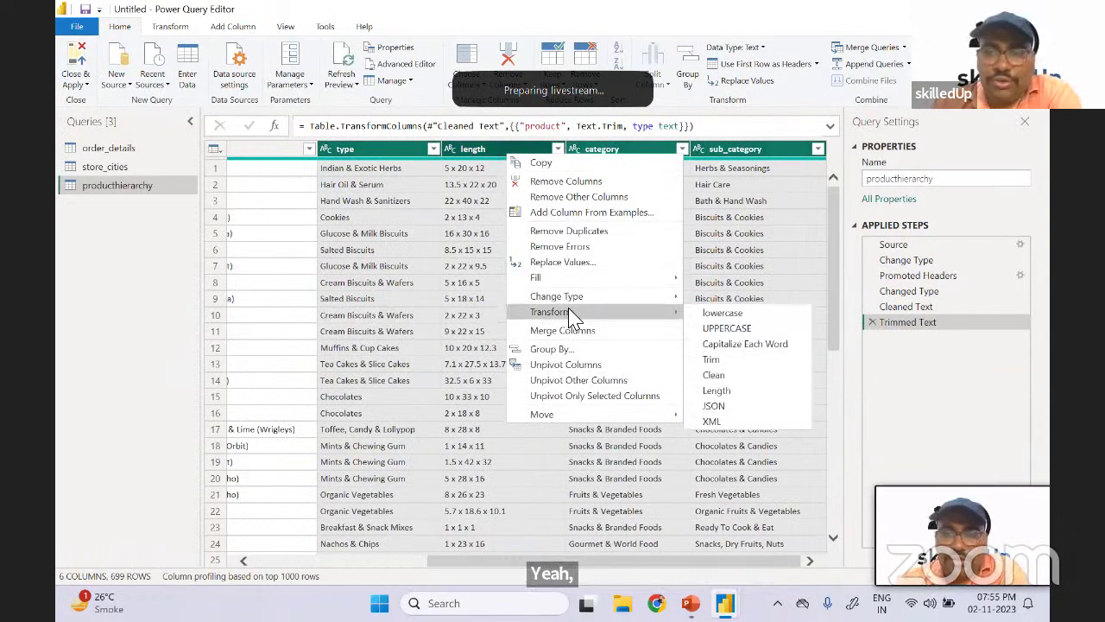
pyautogui.click(727, 362)
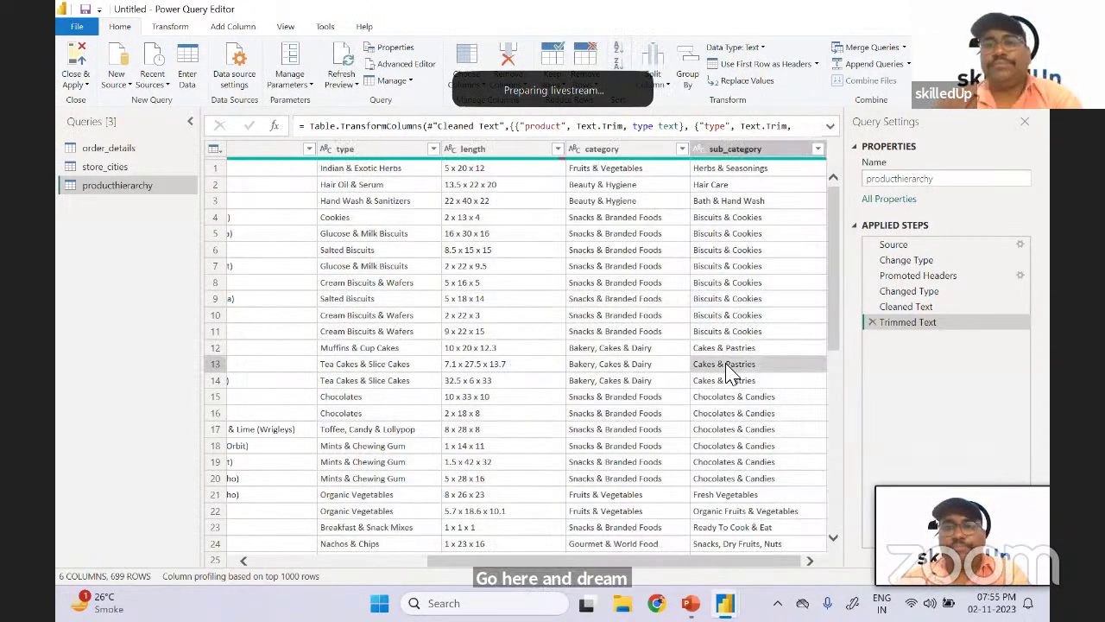
pyautogui.click(727, 371)
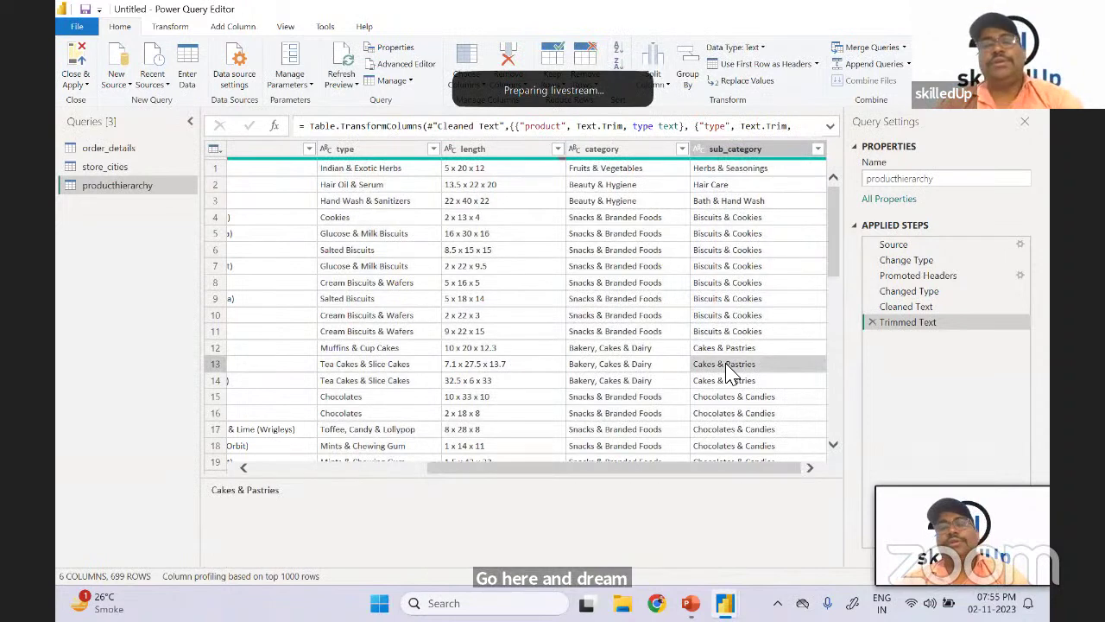
# - Apply the query changes to the model and close Power Query Editor, returning to the Power BI Desktop report
pyautogui.click(76, 82)
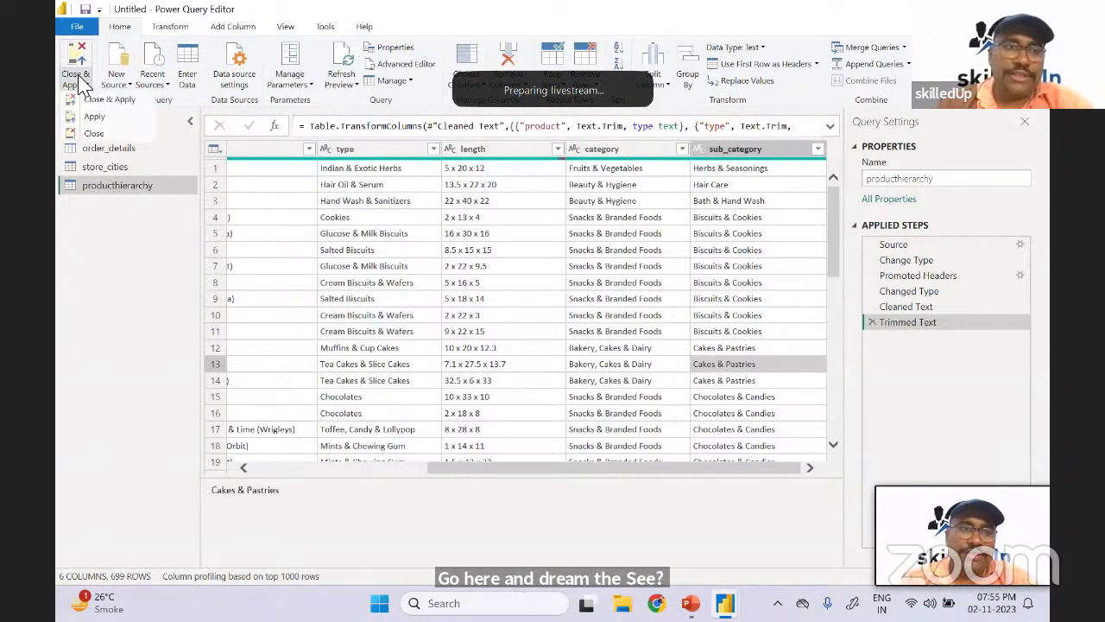
pyautogui.click(113, 120)
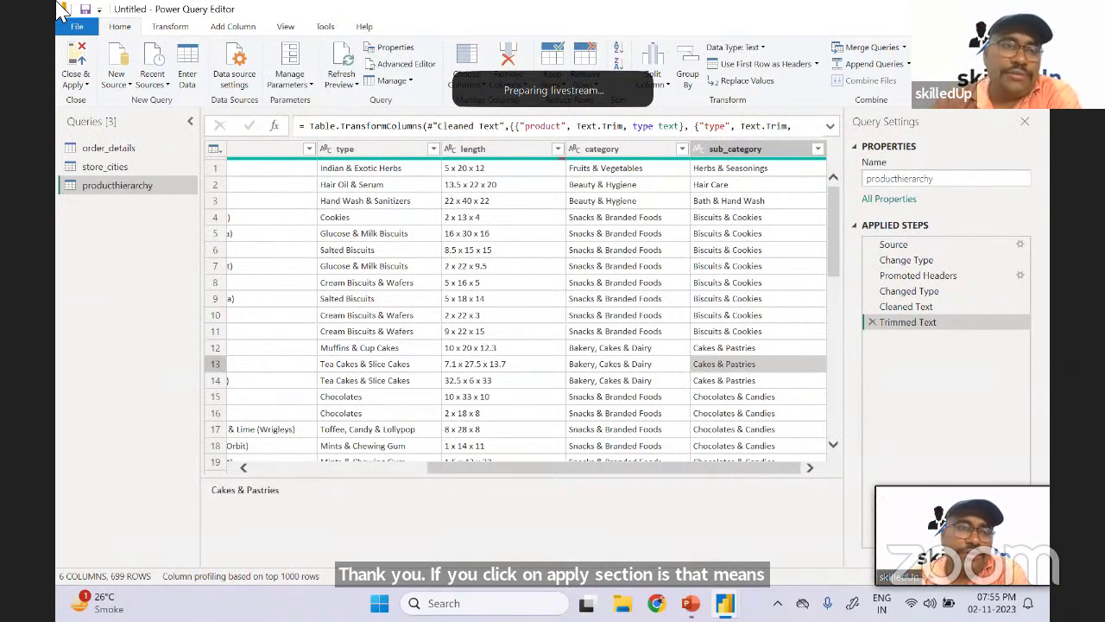
pyautogui.click(82, 79)
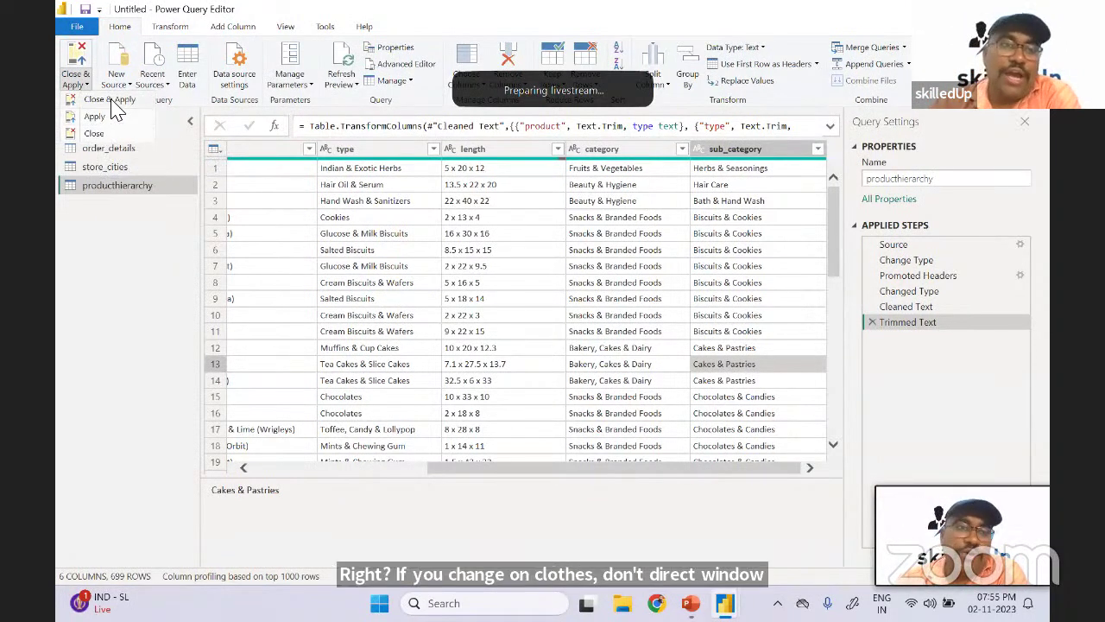
pyautogui.click(99, 99)
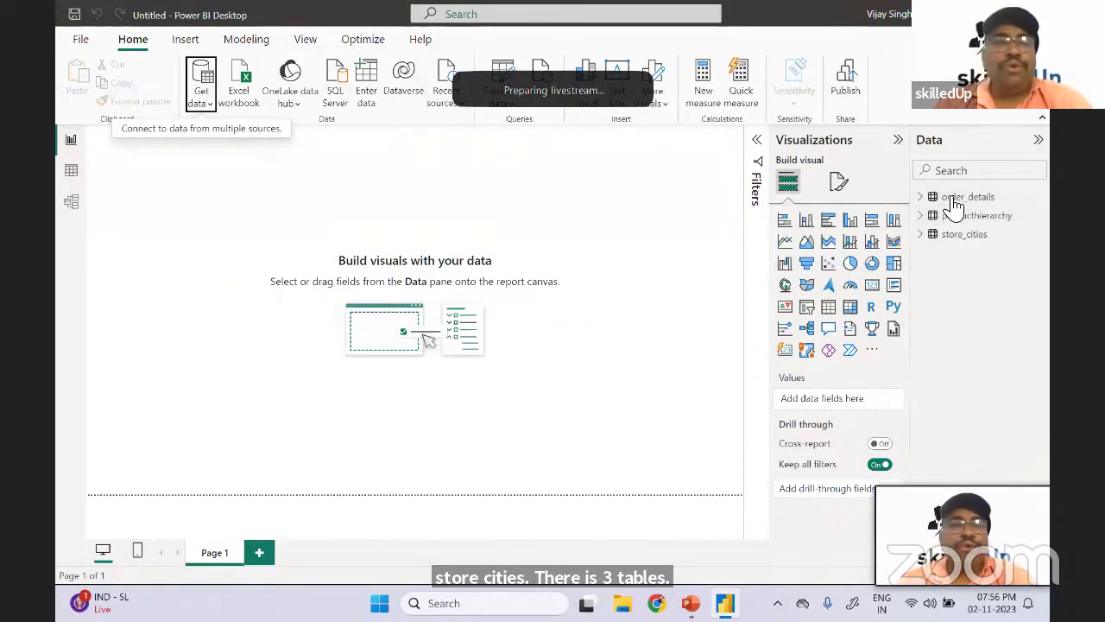
# - Examine the loaded rows of the order_details and producthierarchy tables in Table view
pyautogui.click(72, 173)
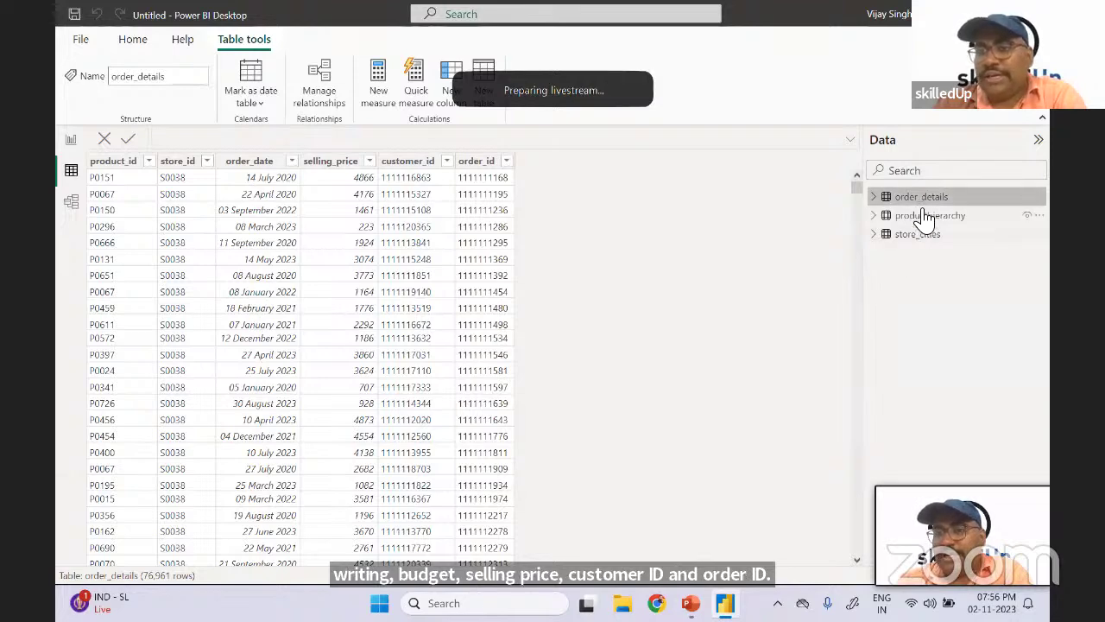
pyautogui.click(900, 216)
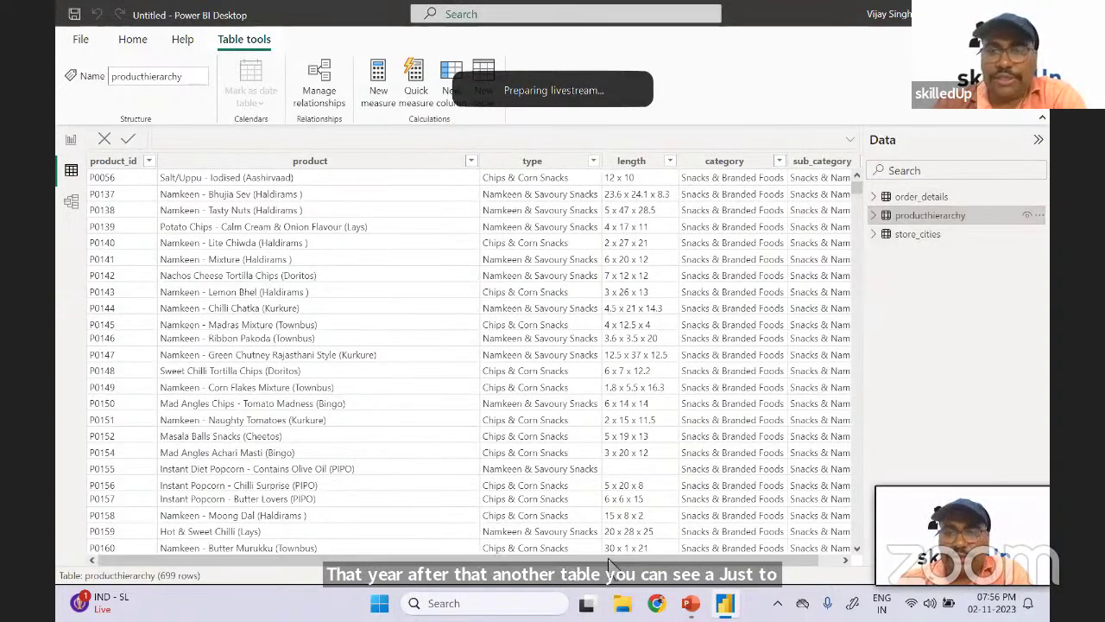
# - Examine the remaining columns of producthierarchy and the loaded rows of store_cities in Table view
pyautogui.moveTo(796, 568); pyautogui.dragTo(818, 567)
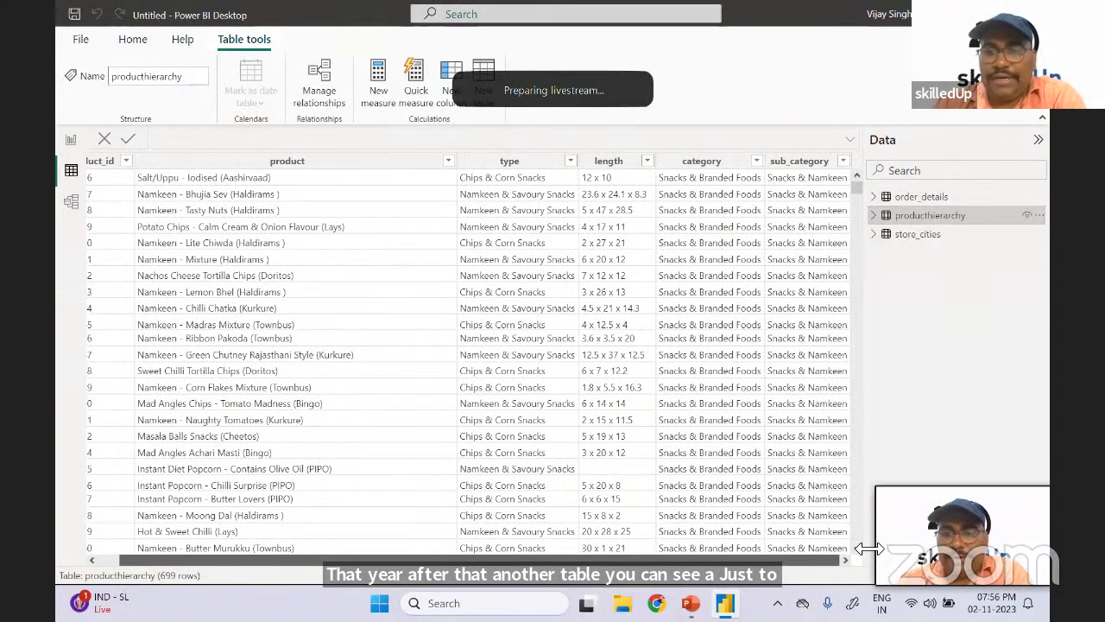
pyautogui.click(906, 240)
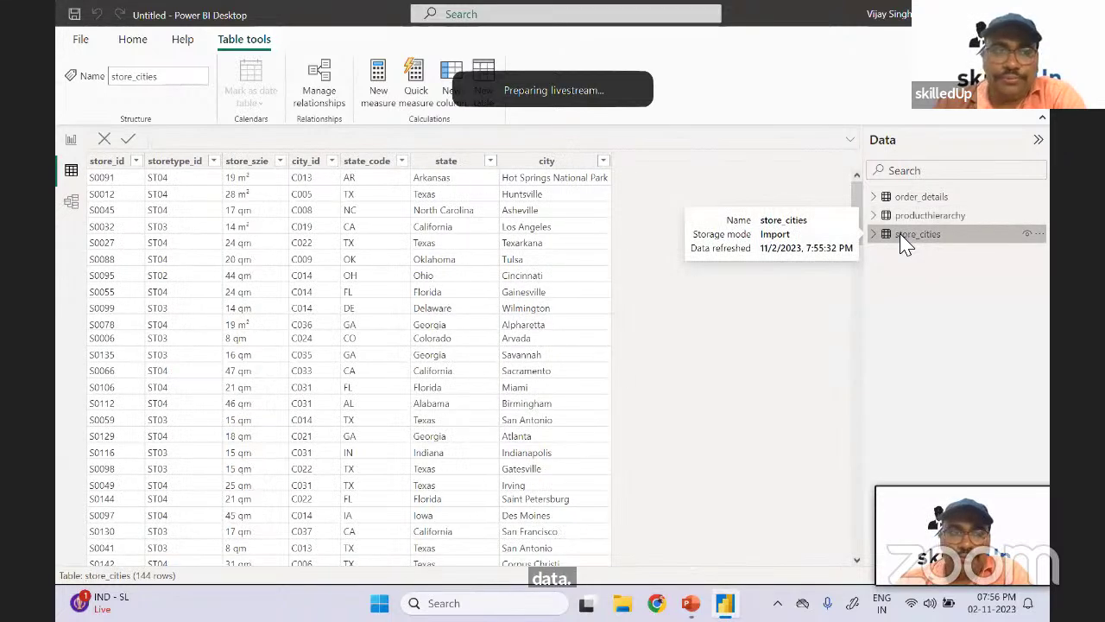
# - Arrange the table cards in Model view with order_details between store_cities on its left and producthierarchy on its right
pyautogui.click(71, 202)
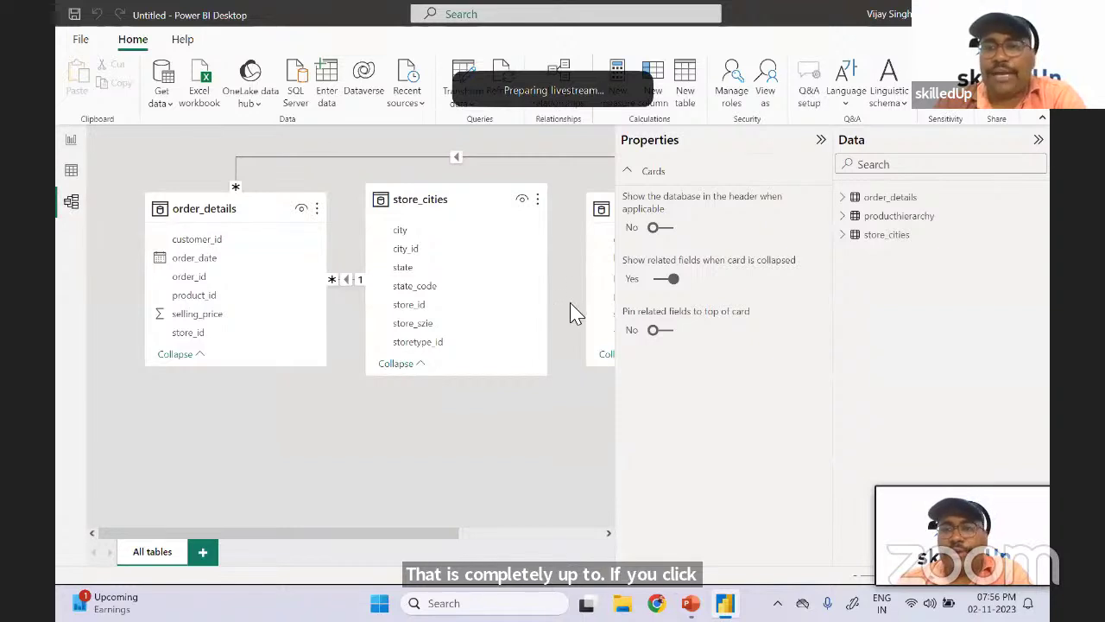
pyautogui.click(820, 141)
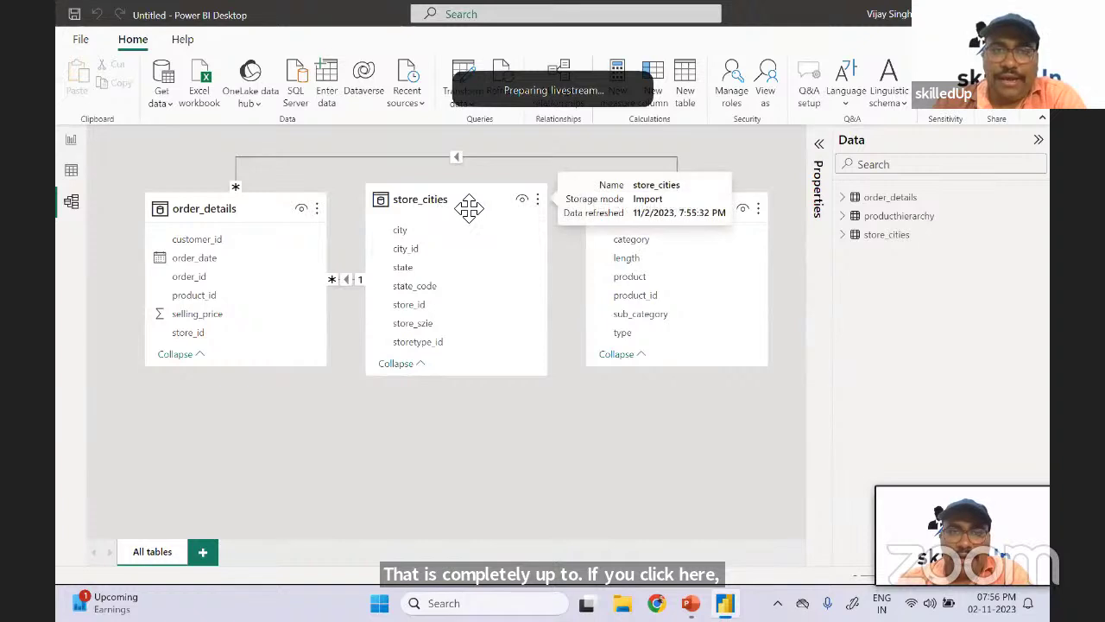
pyautogui.moveTo(457, 202); pyautogui.dragTo(250, 422)
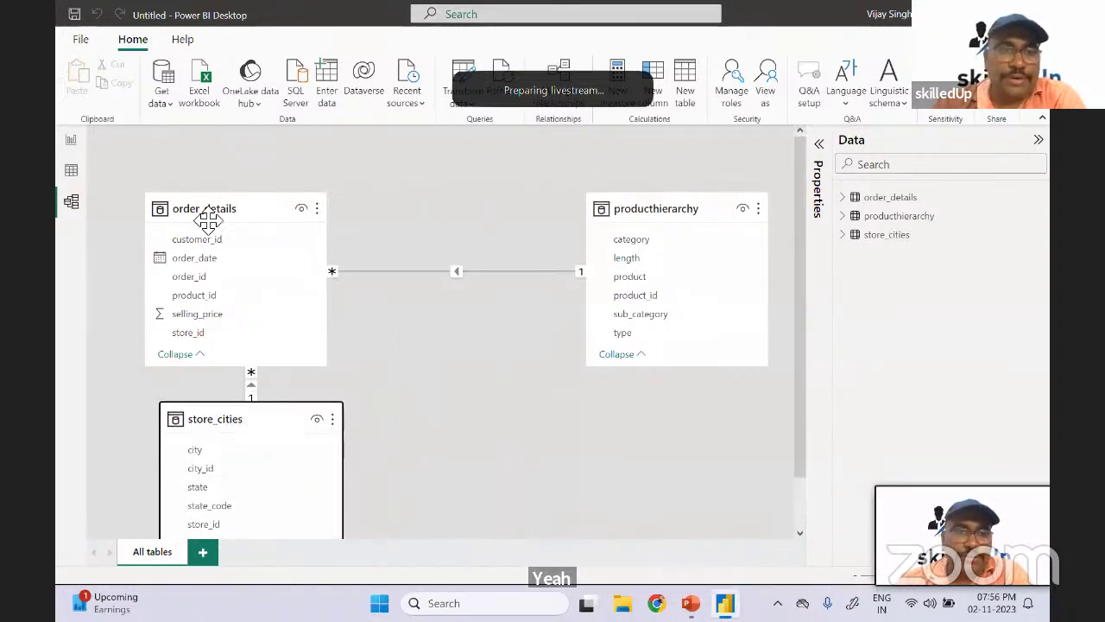
pyautogui.moveTo(207, 221); pyautogui.dragTo(423, 232)
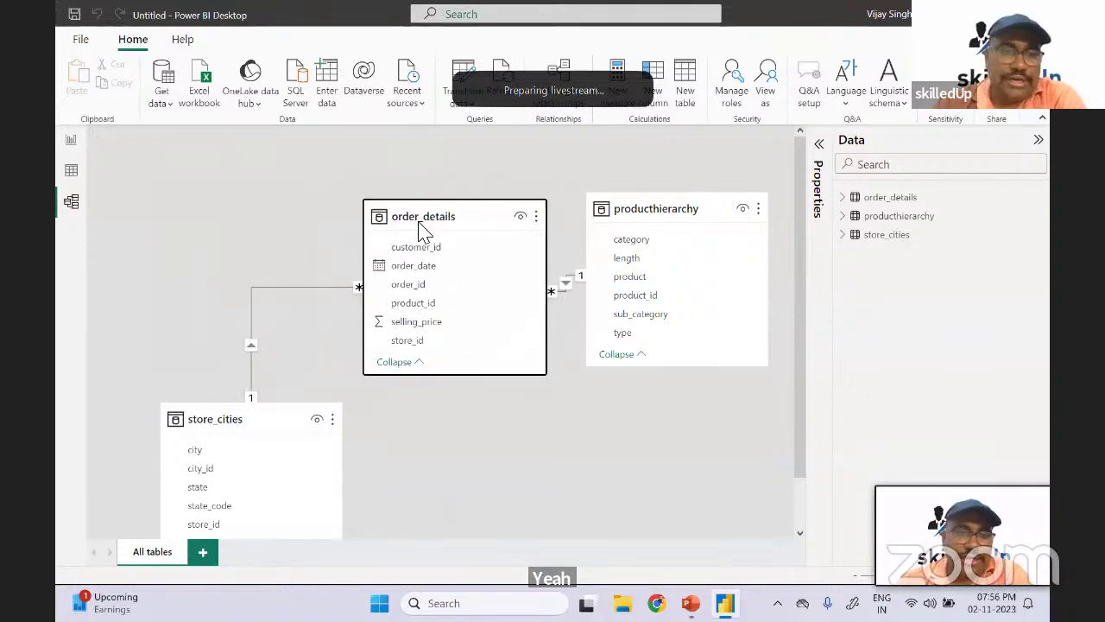
pyautogui.moveTo(202, 414); pyautogui.dragTo(110, 197)
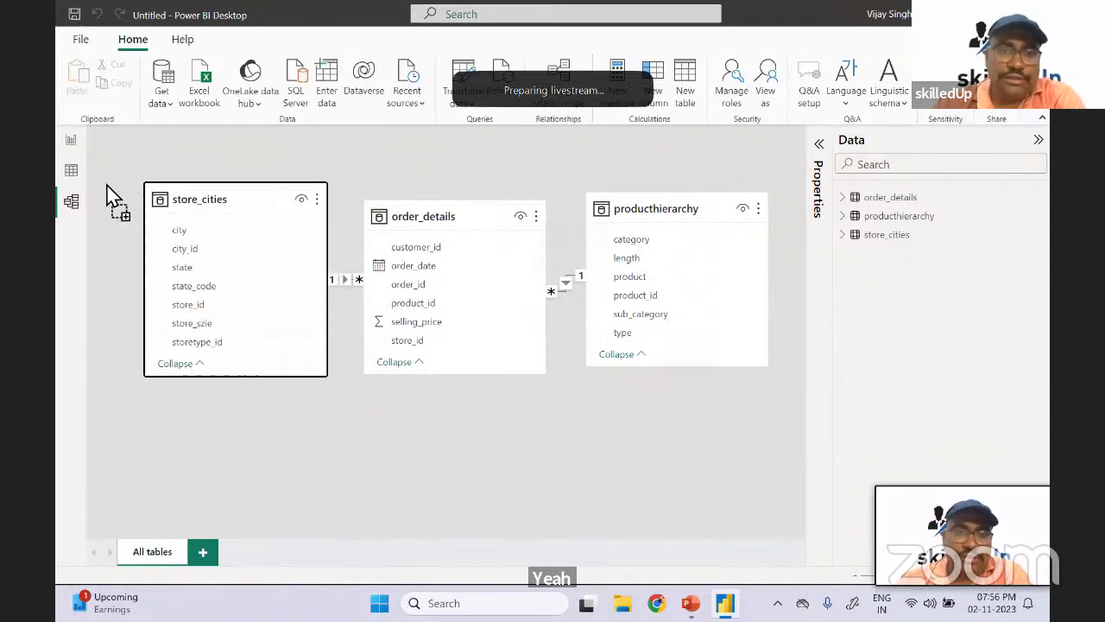
pyautogui.click(669, 208)
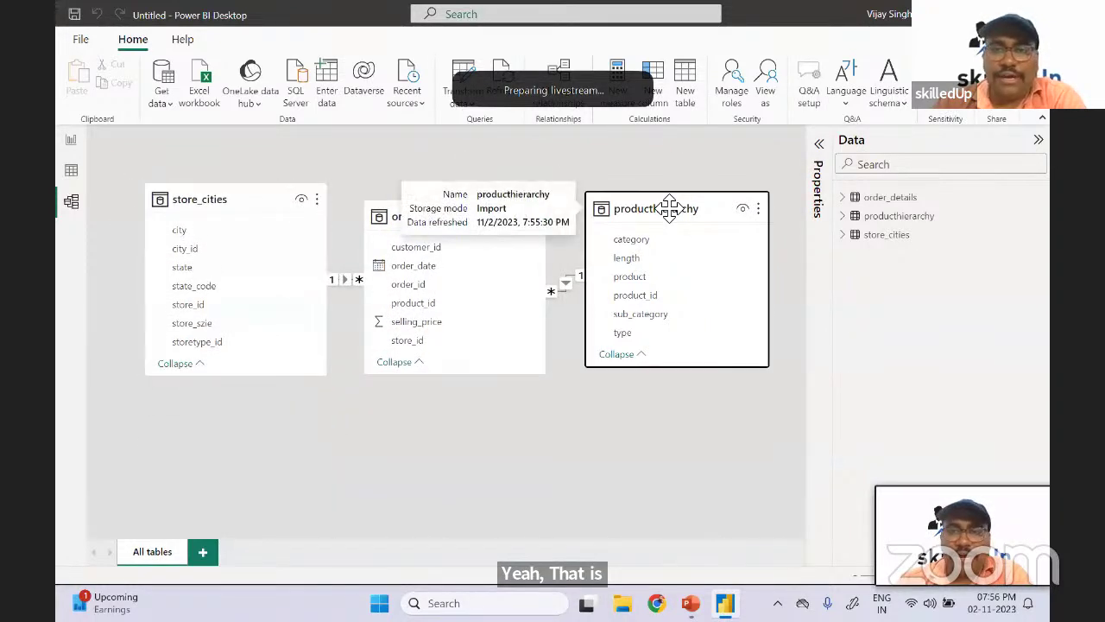
pyautogui.moveTo(669, 209); pyautogui.dragTo(704, 217)
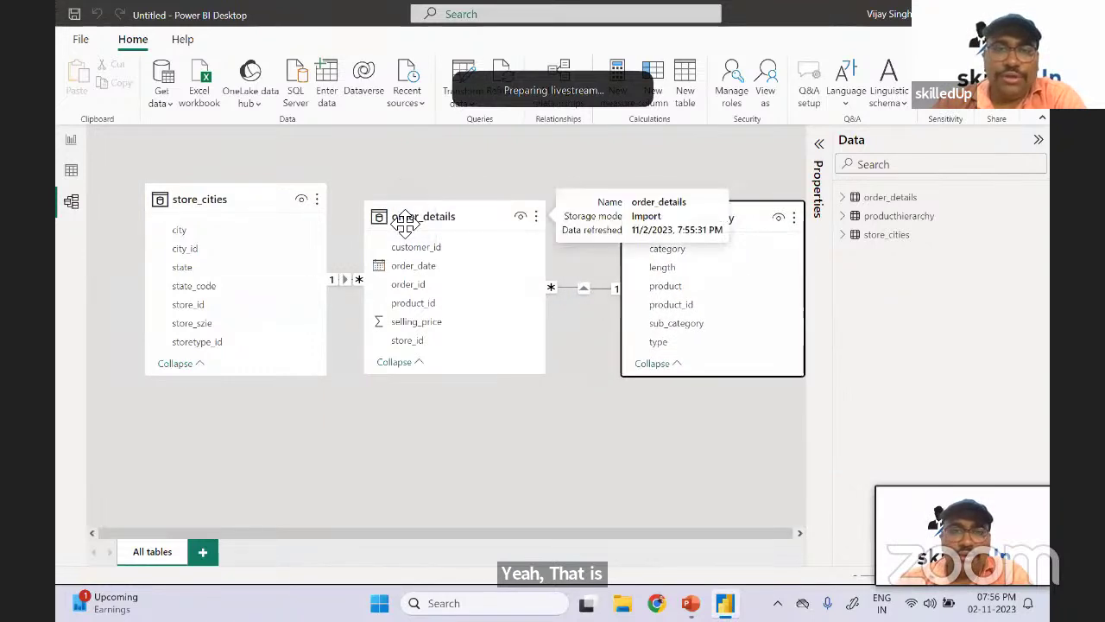
pyautogui.moveTo(405, 223); pyautogui.dragTo(424, 222)
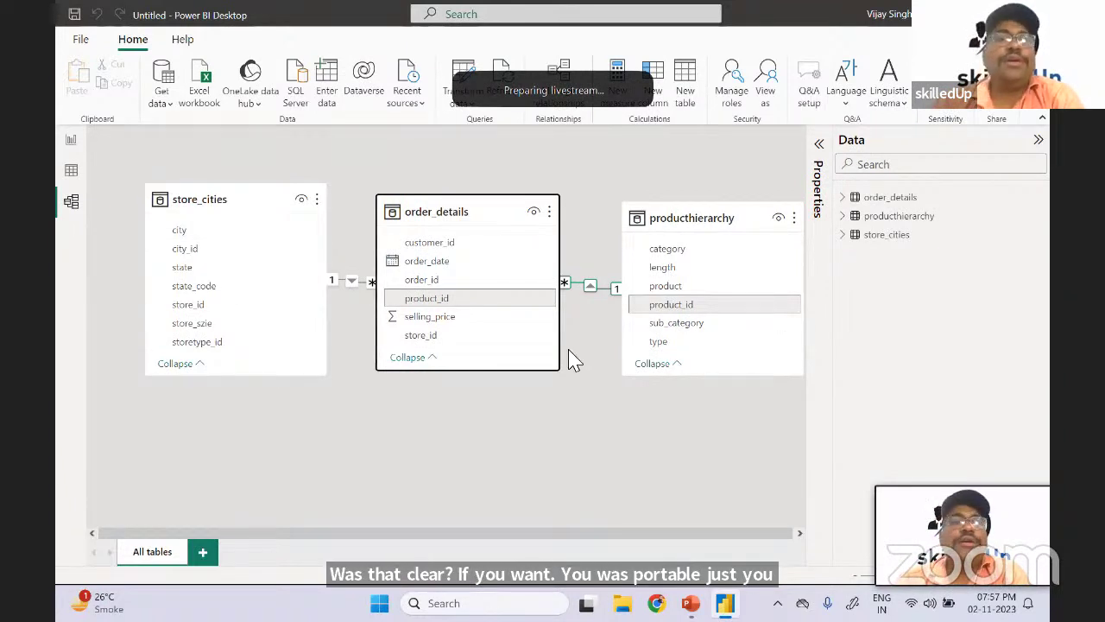
# - Inspect the tables, key columns and cardinality of the relationship between order_details and store_cities, then accept it without edits
pyautogui.doubleClick(350, 287)
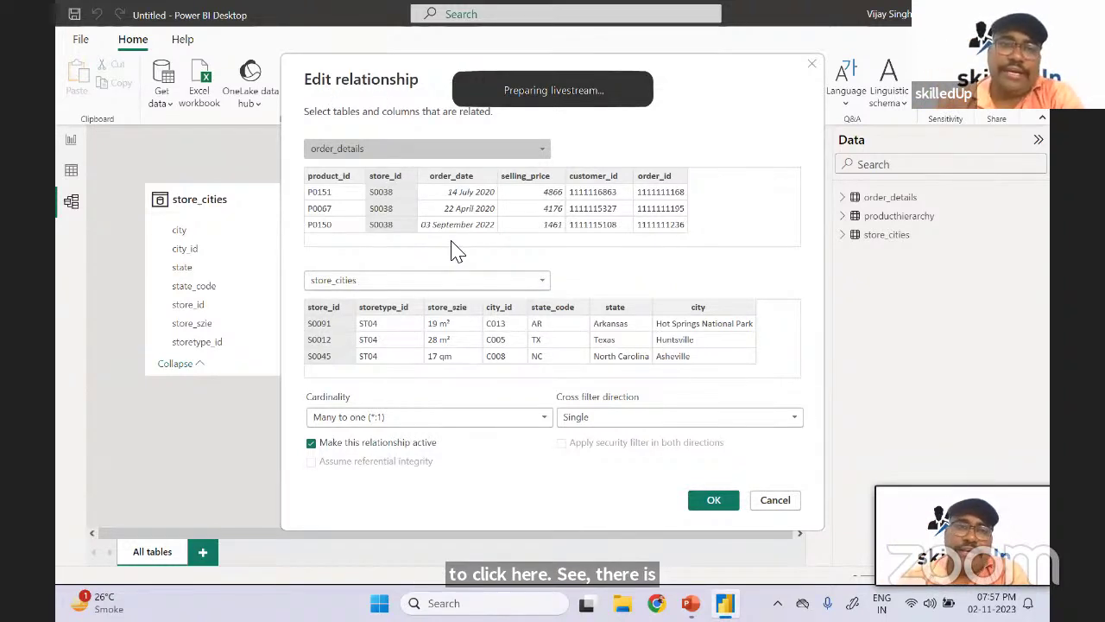
pyautogui.click(409, 150)
pyautogui.click(409, 152)
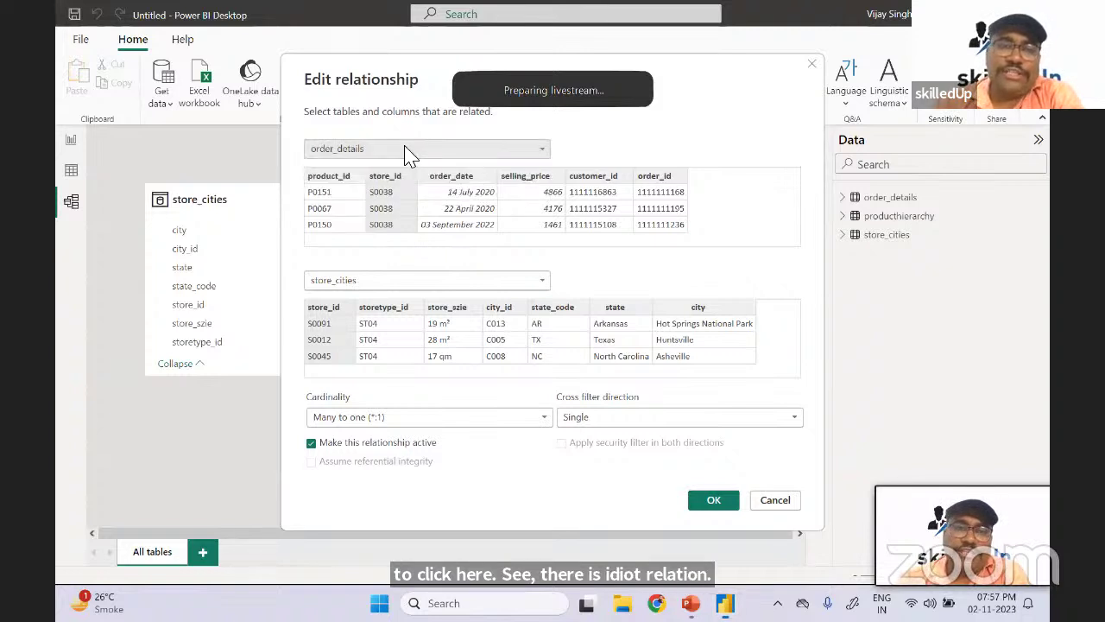
pyautogui.click(392, 282)
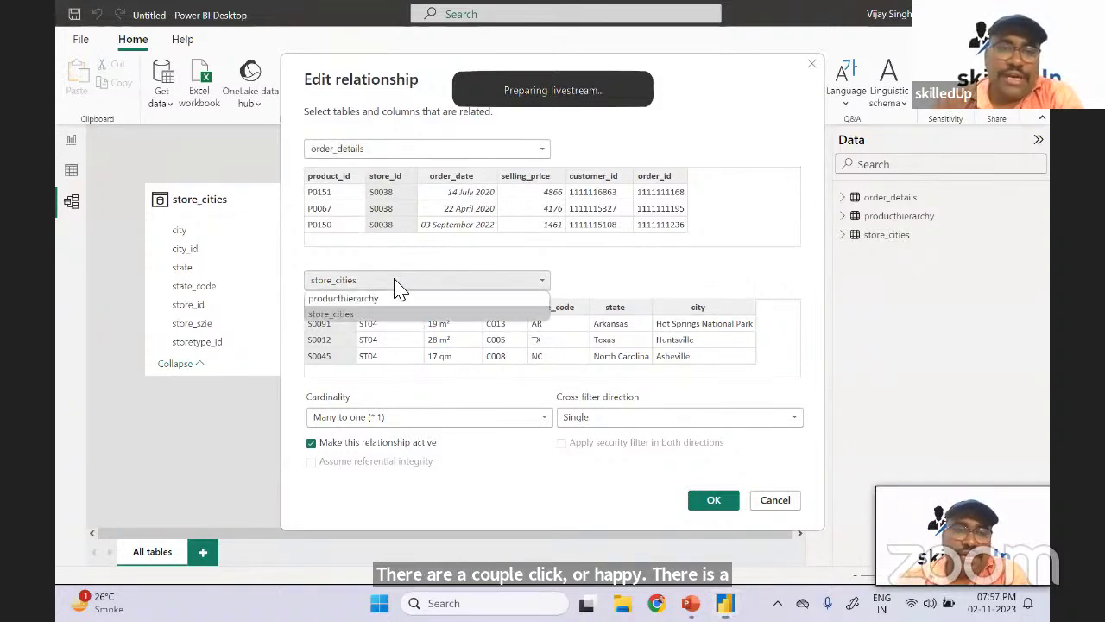
pyautogui.click(397, 285)
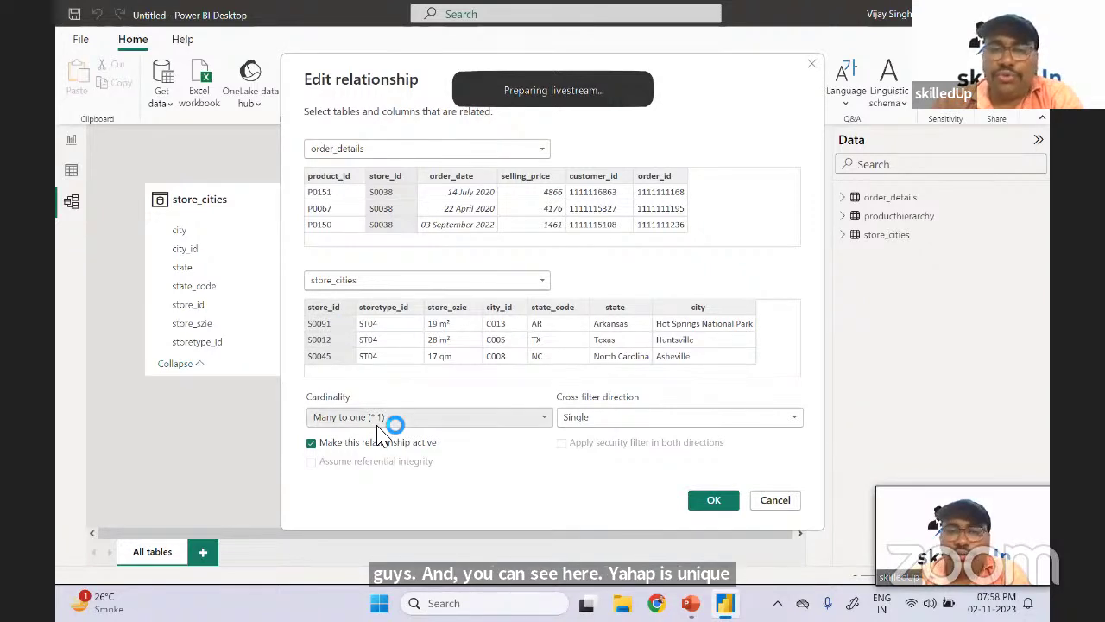
pyautogui.click(712, 502)
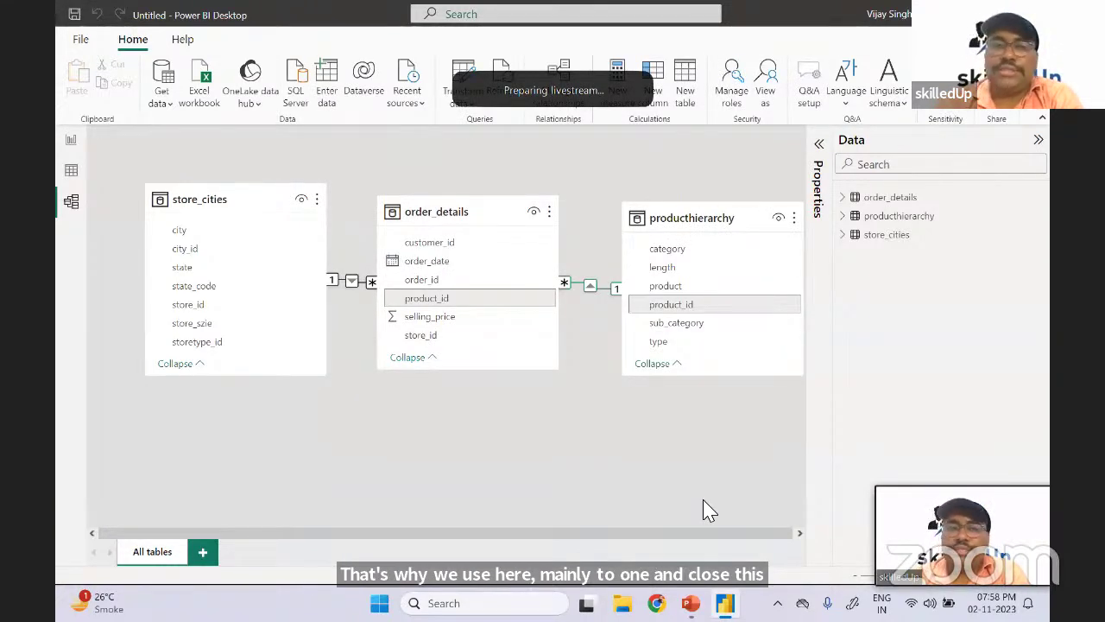
# - Return to Report view and rename the report page as Summary
pyautogui.click(71, 140)
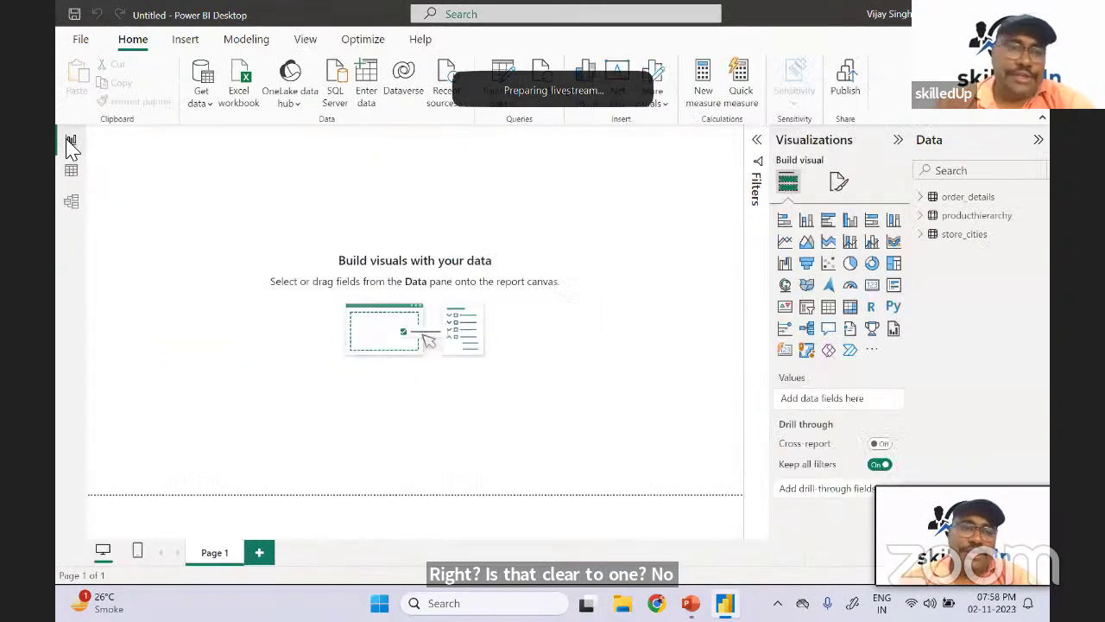
pyautogui.doubleClick(216, 555)
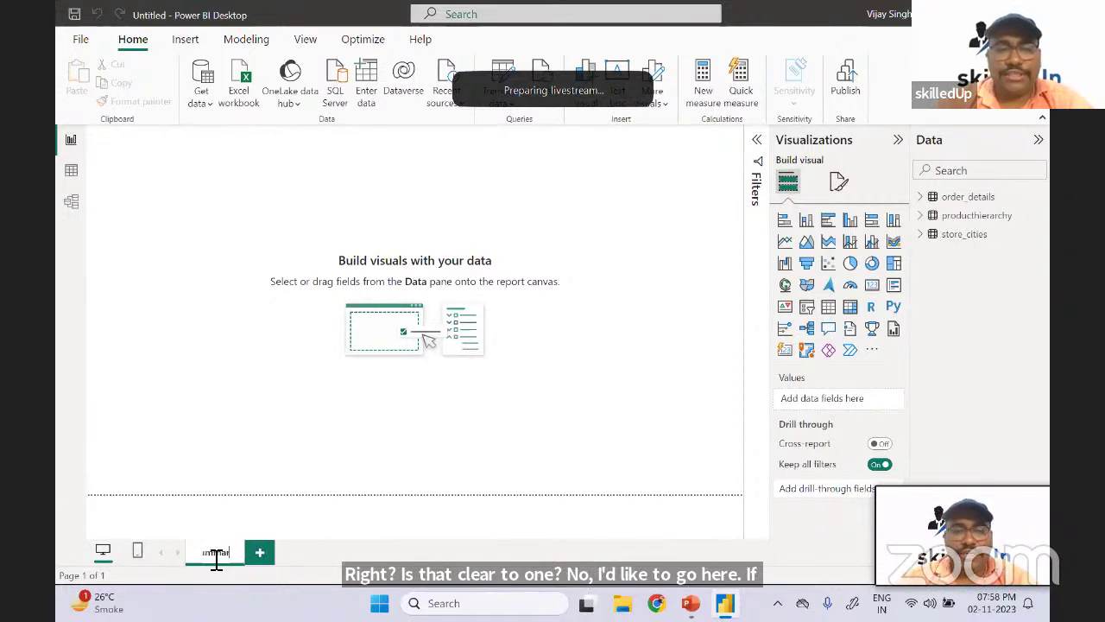
pyautogui.press('Return')
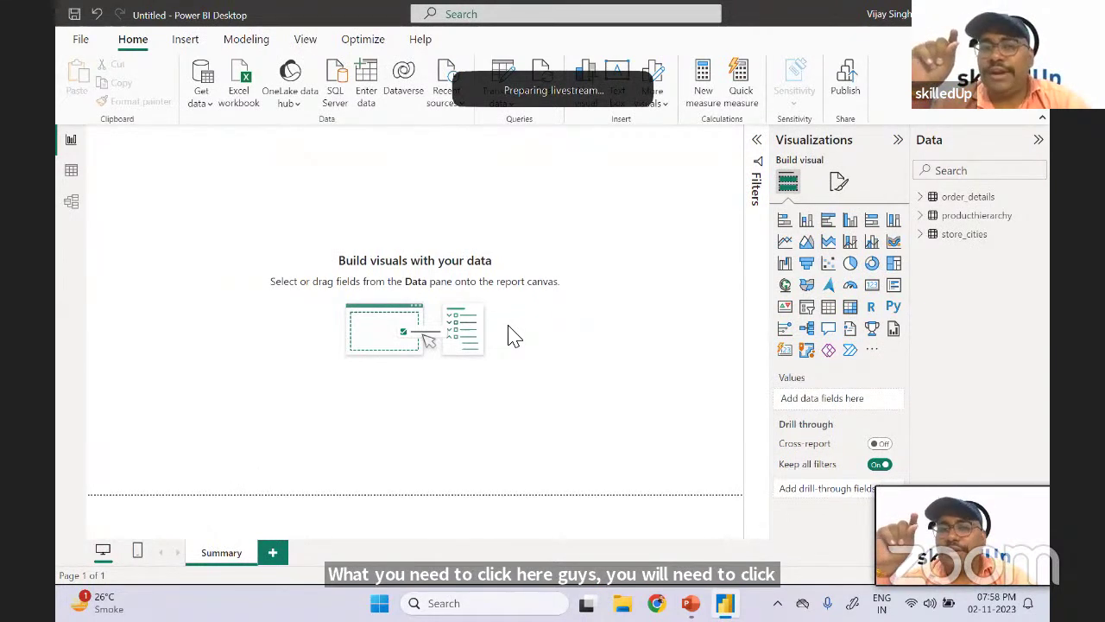
# - Insert a wide, short text box at the page's upper-left corner and enter the heading "Summary"
pyautogui.click(616, 75)
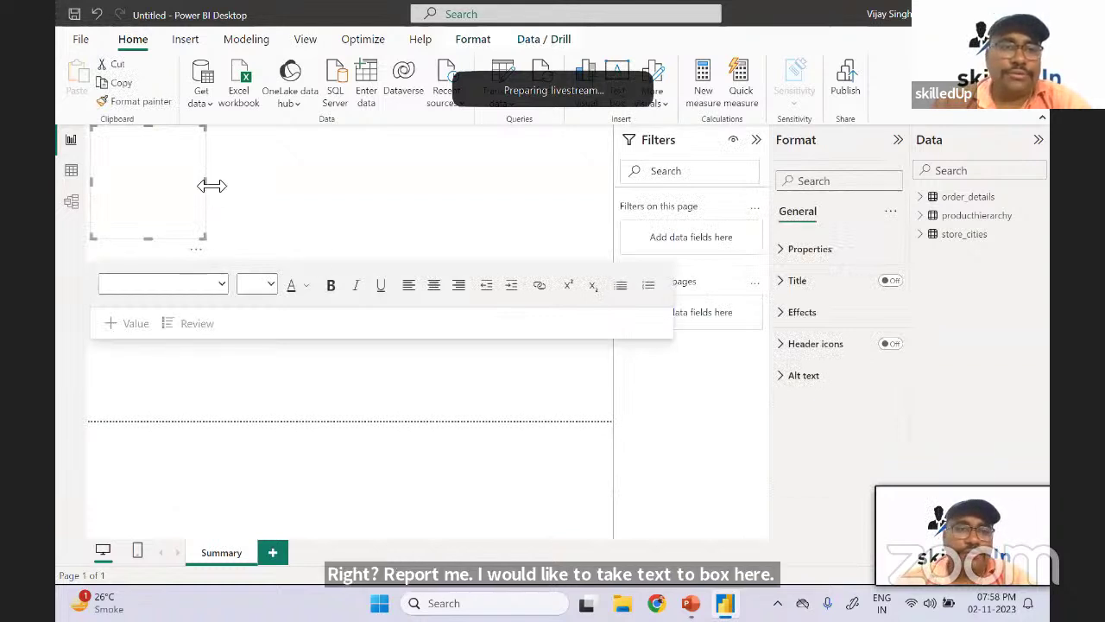
pyautogui.moveTo(211, 186); pyautogui.dragTo(322, 188)
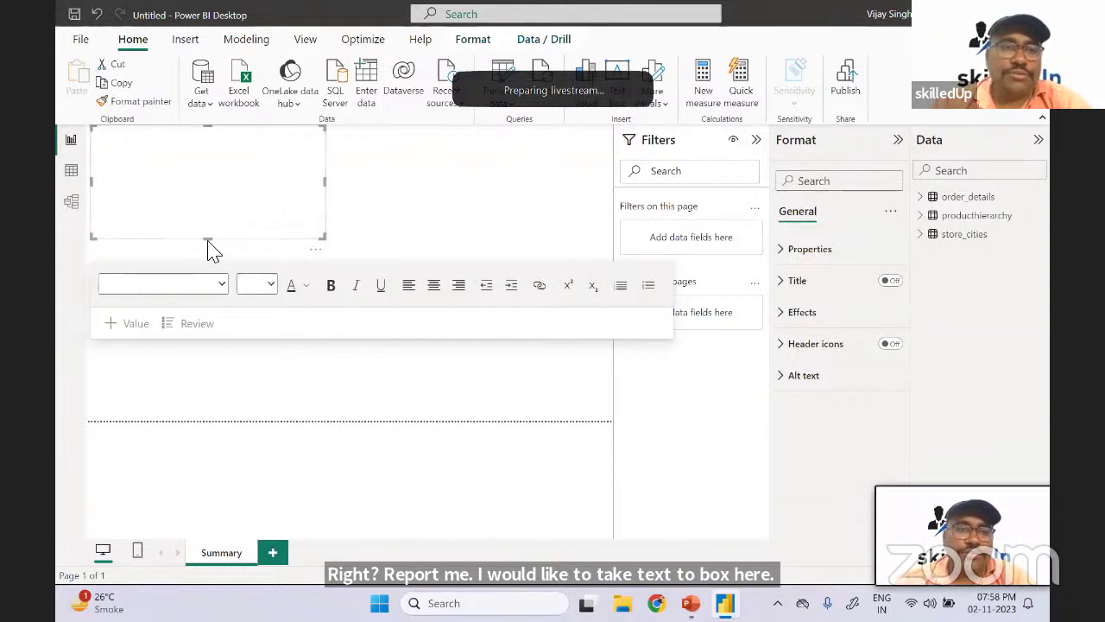
pyautogui.moveTo(207, 239); pyautogui.dragTo(210, 172)
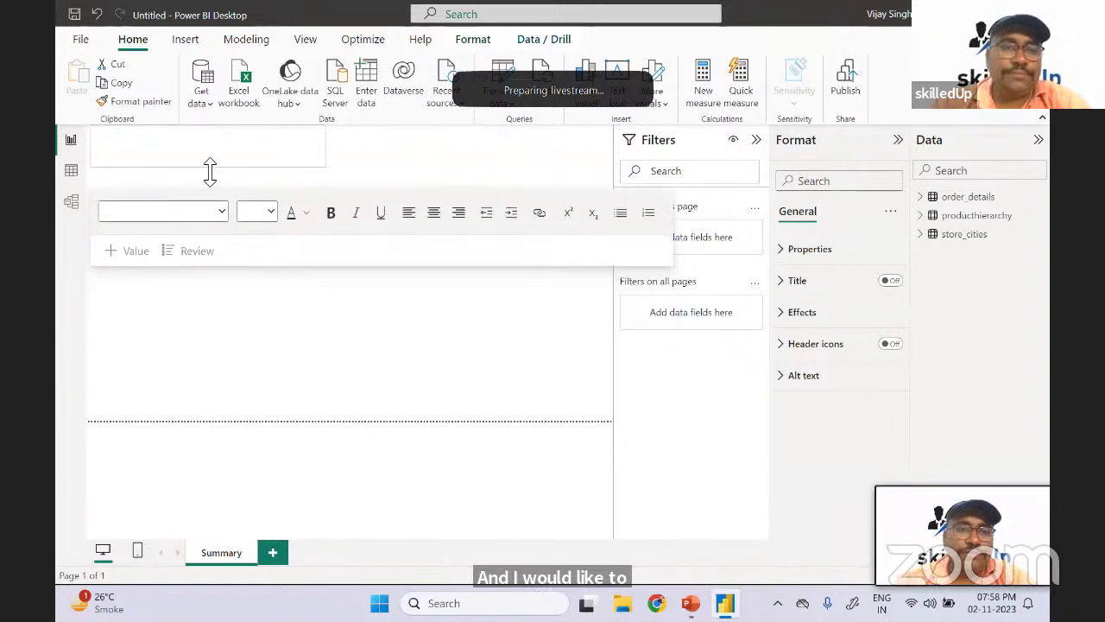
pyautogui.click(181, 151)
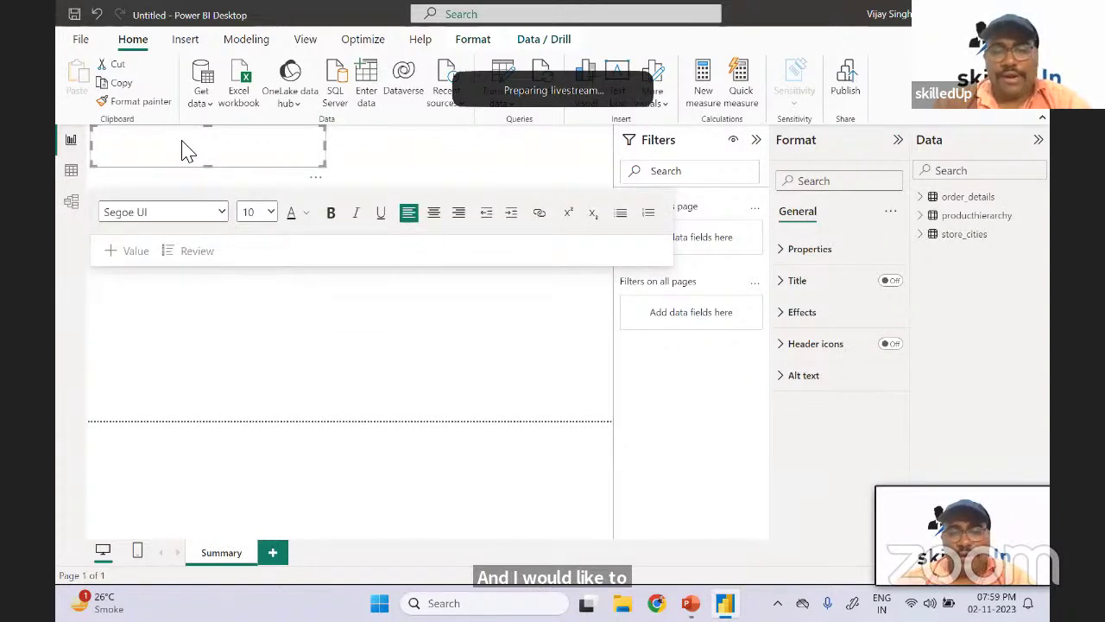
pyautogui.write('Summary')
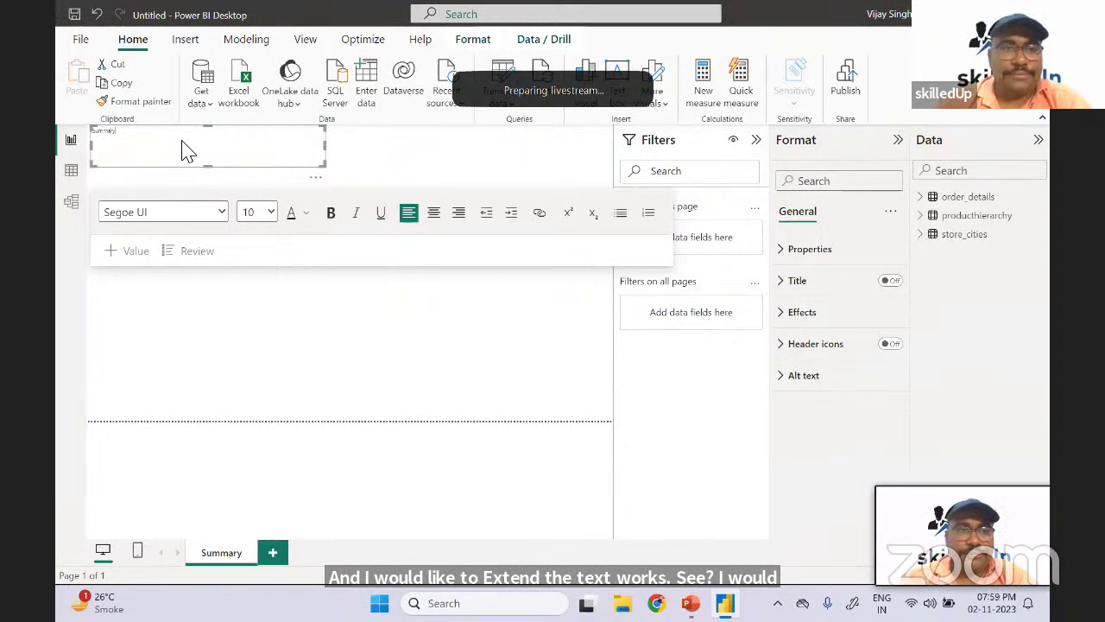
# - Format the whole Summary heading at font size 42, centred and bold
pyautogui.hotkey('ctrl', 'a')
pyautogui.click(255, 213)
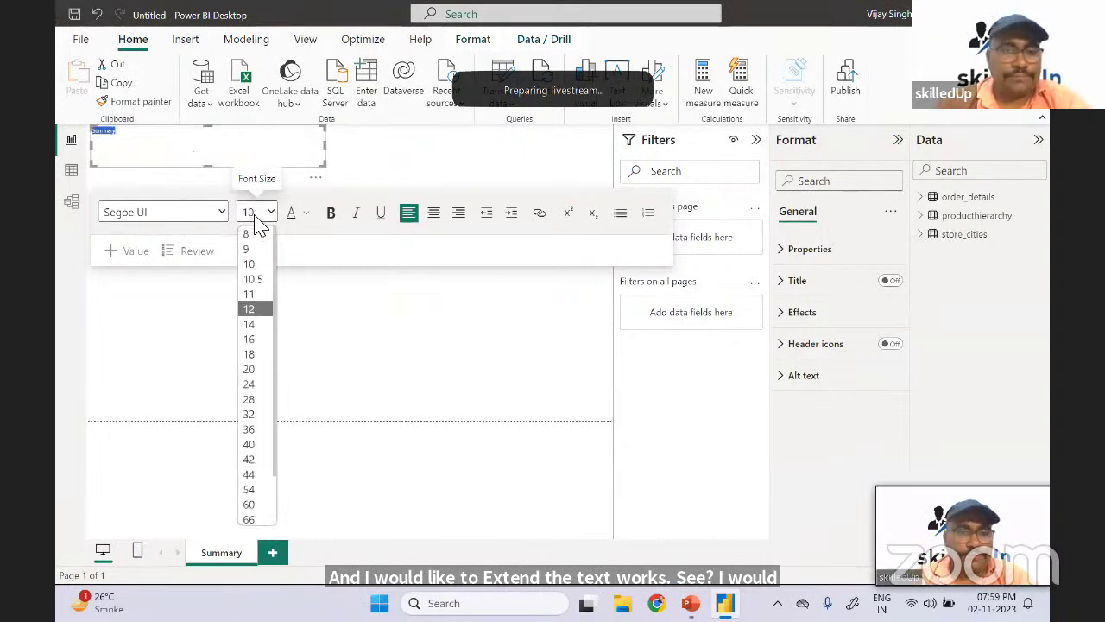
pyautogui.click(255, 458)
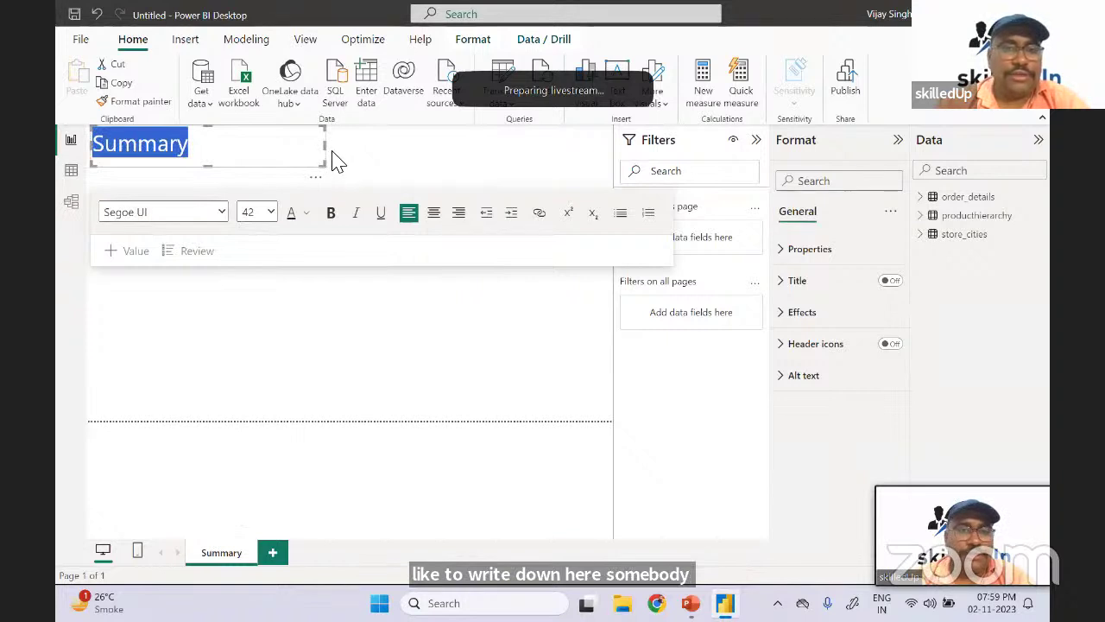
pyautogui.click(433, 212)
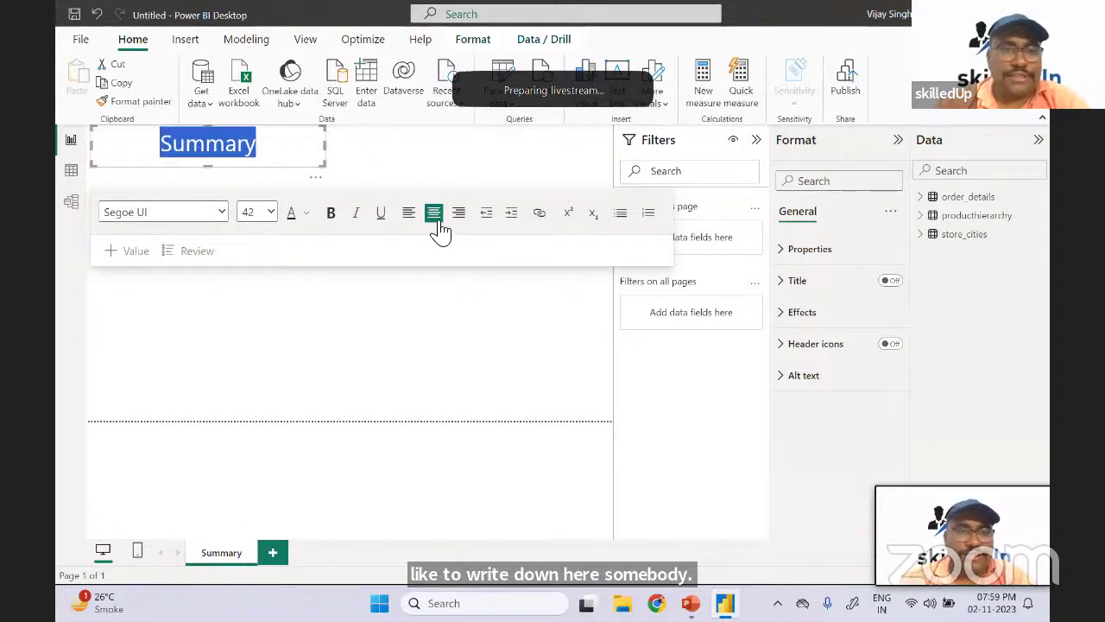
pyautogui.click(332, 213)
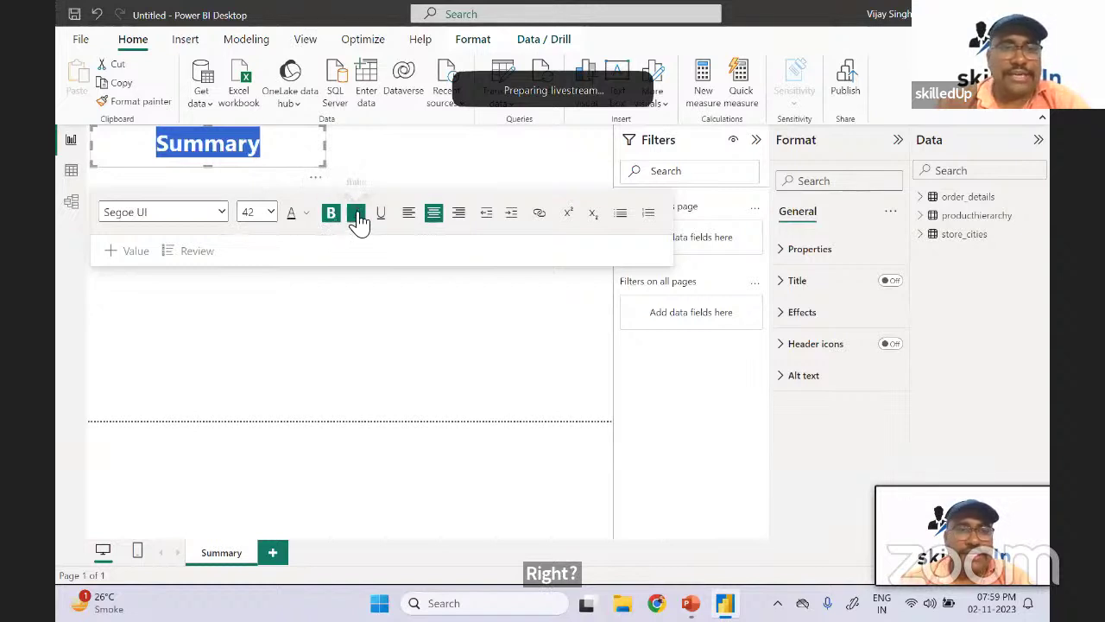
pyautogui.click(357, 215)
pyautogui.click(380, 214)
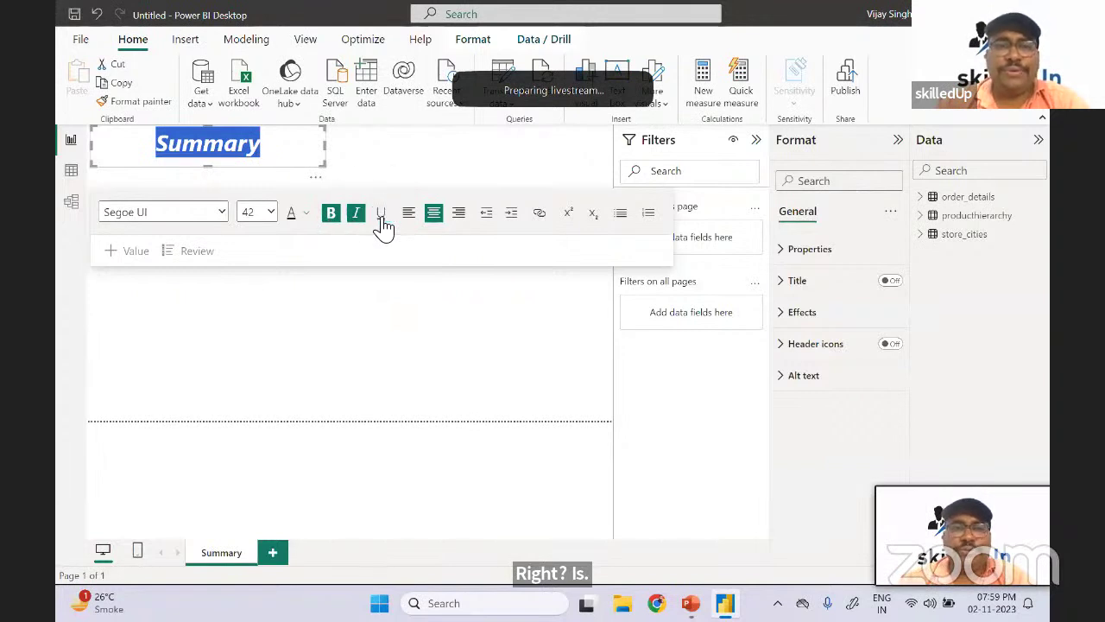
pyautogui.click(357, 214)
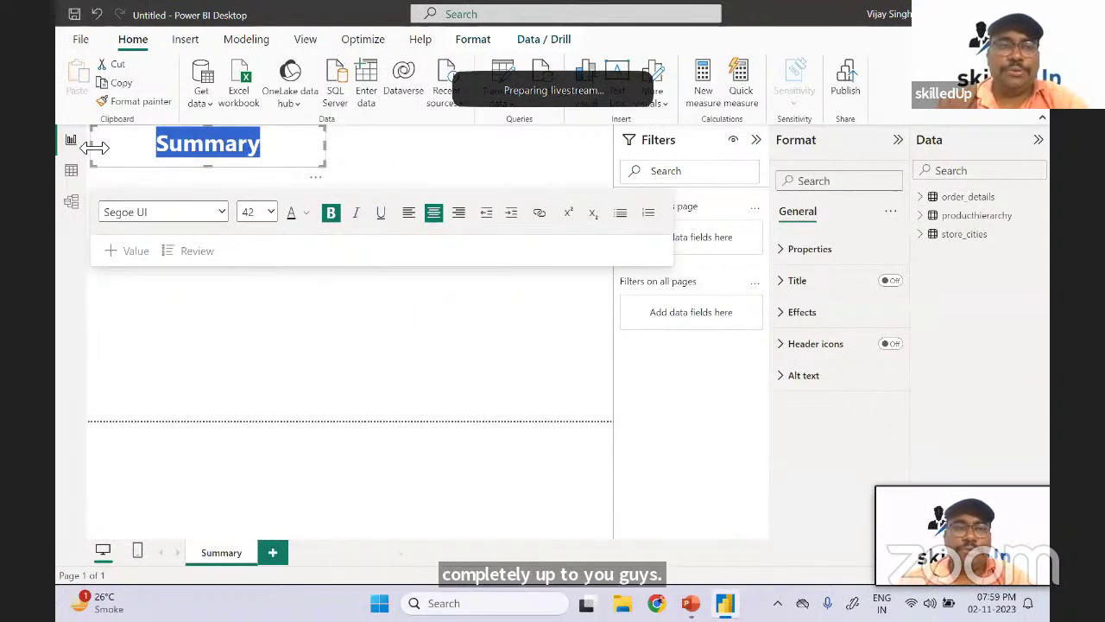
# - Extend the heading's text box to the page's left edge and left-align the Summary text
pyautogui.moveTo(94, 147)
pyautogui.mouseDown()
pyautogui.moveTo(165, 163)
pyautogui.moveTo(87, 149)
pyautogui.mouseUp()
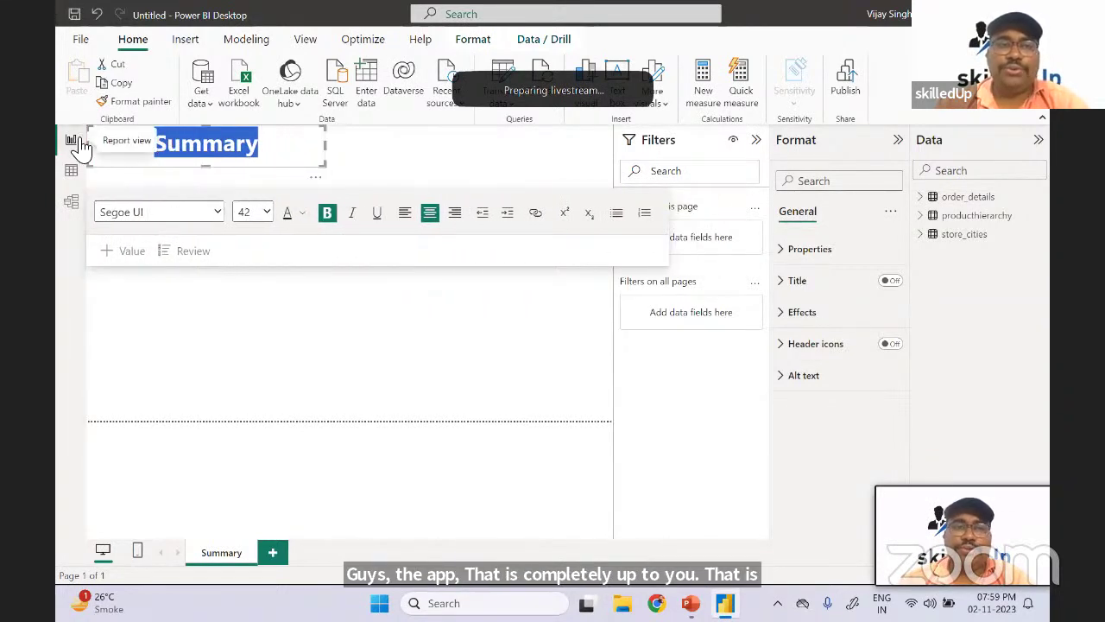
pyautogui.click(406, 216)
pyautogui.click(402, 240)
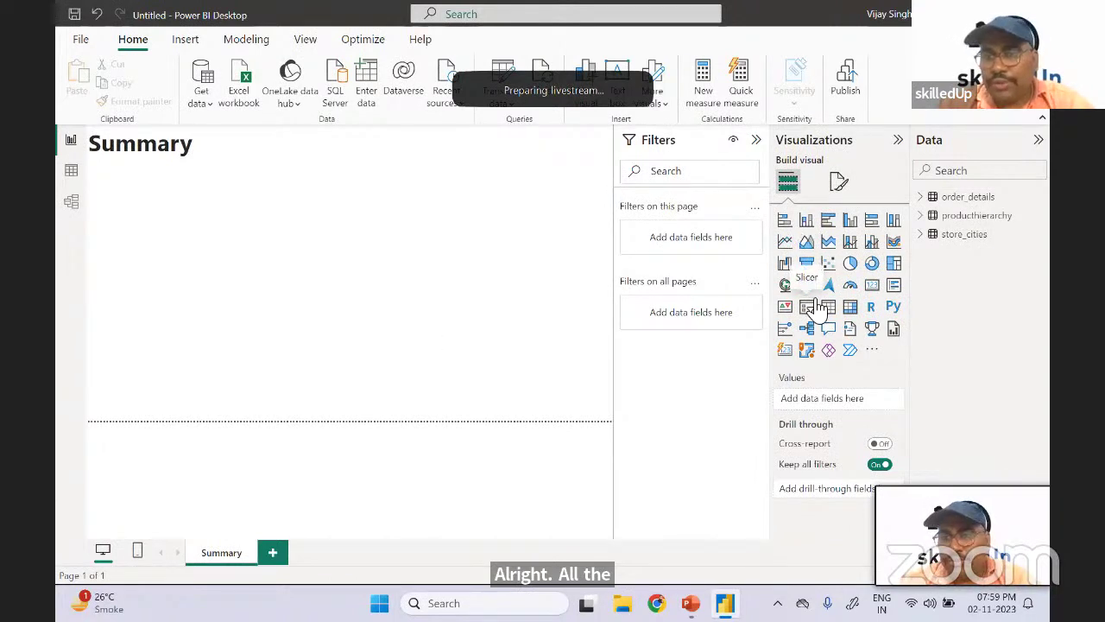
# - Add a card visual below the heading, narrow it to about half its width and assign it order_id from order_details
pyautogui.click(872, 286)
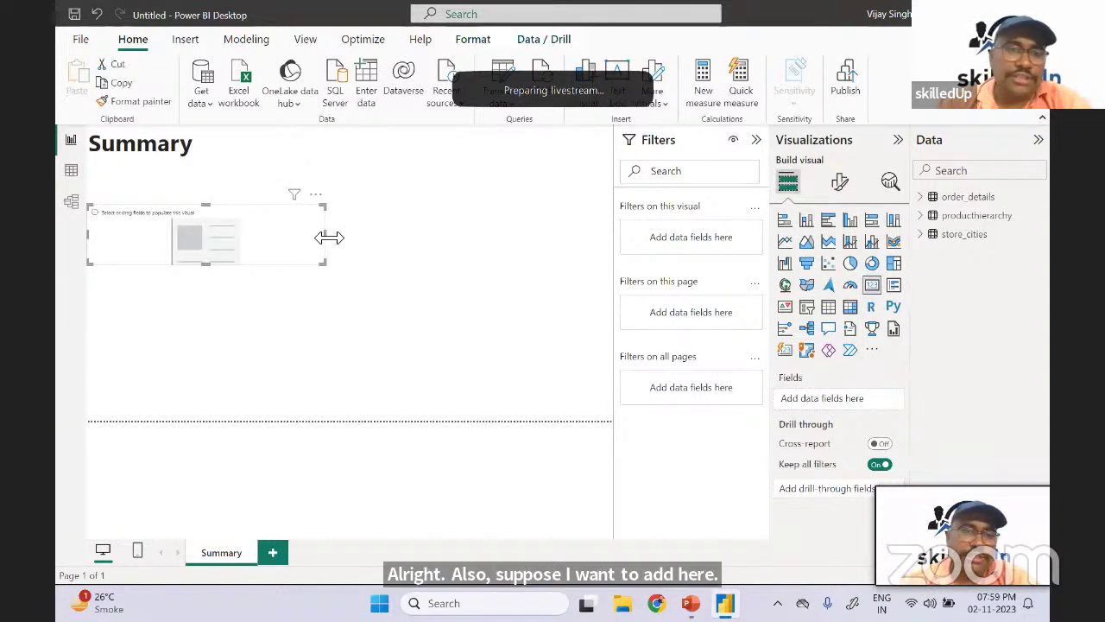
pyautogui.moveTo(329, 237); pyautogui.dragTo(201, 240)
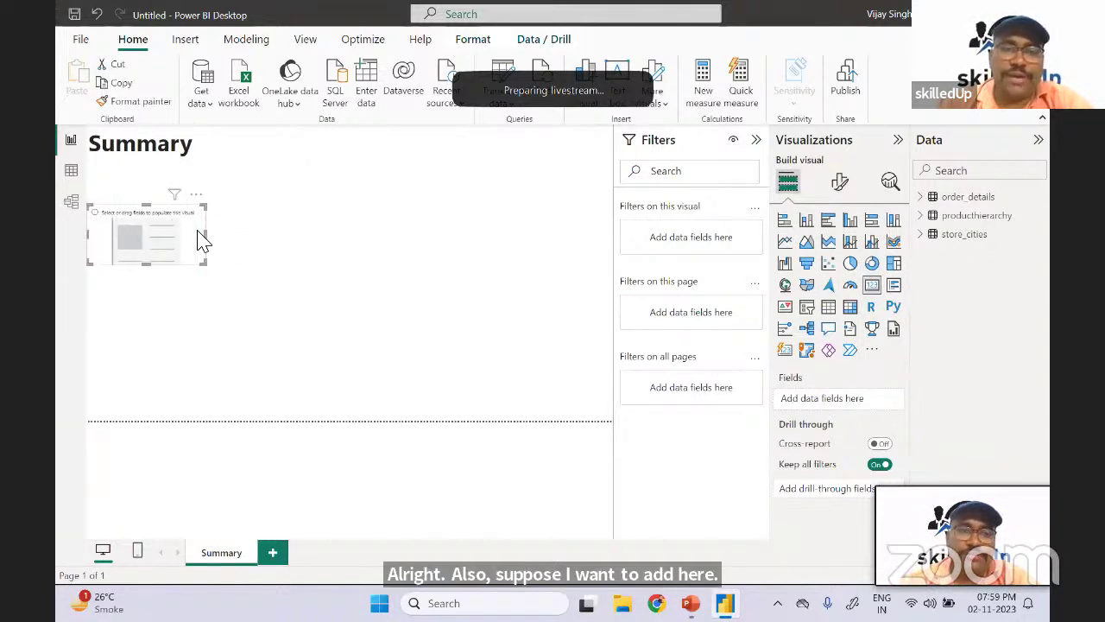
pyautogui.click(926, 198)
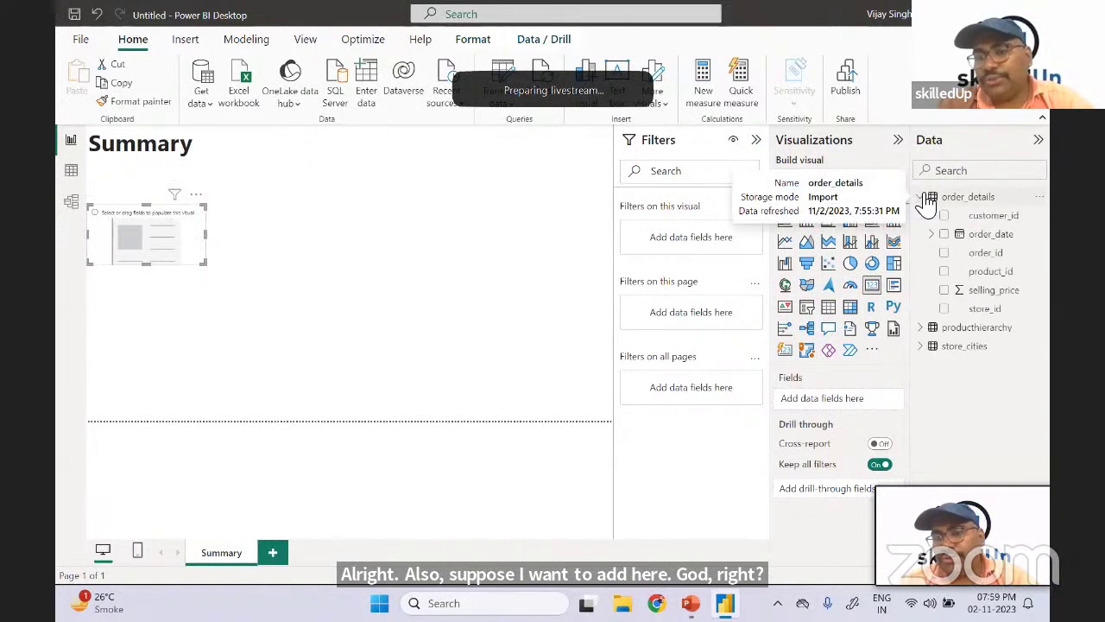
pyautogui.click(945, 252)
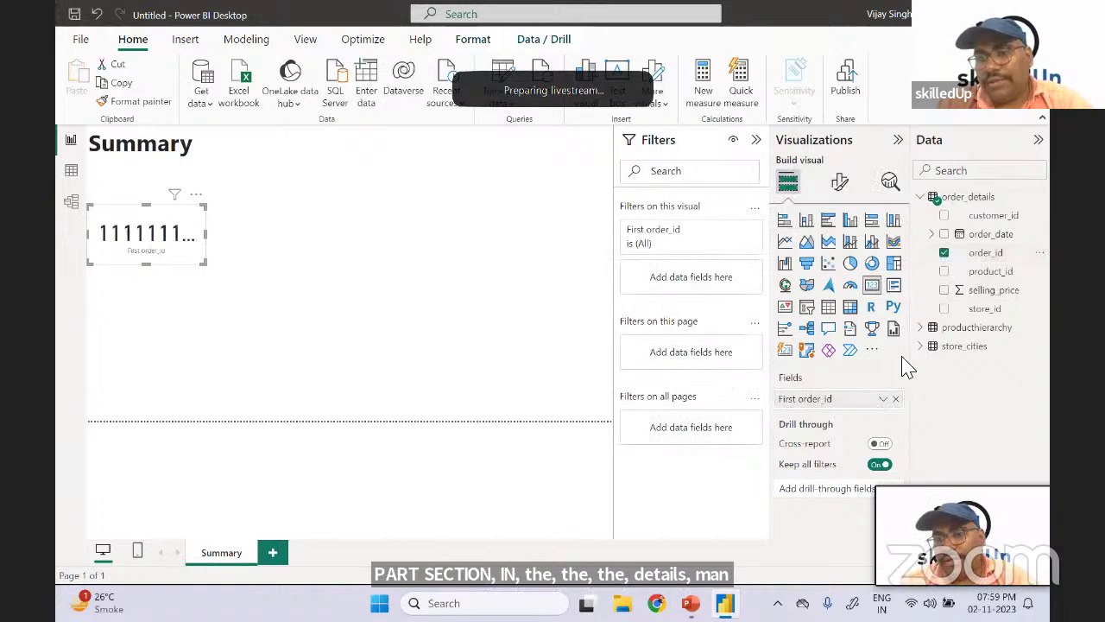
# - Summarize the card's order_id field as Count (Distinct) and rename it Orders for this visual
pyautogui.click(882, 400)
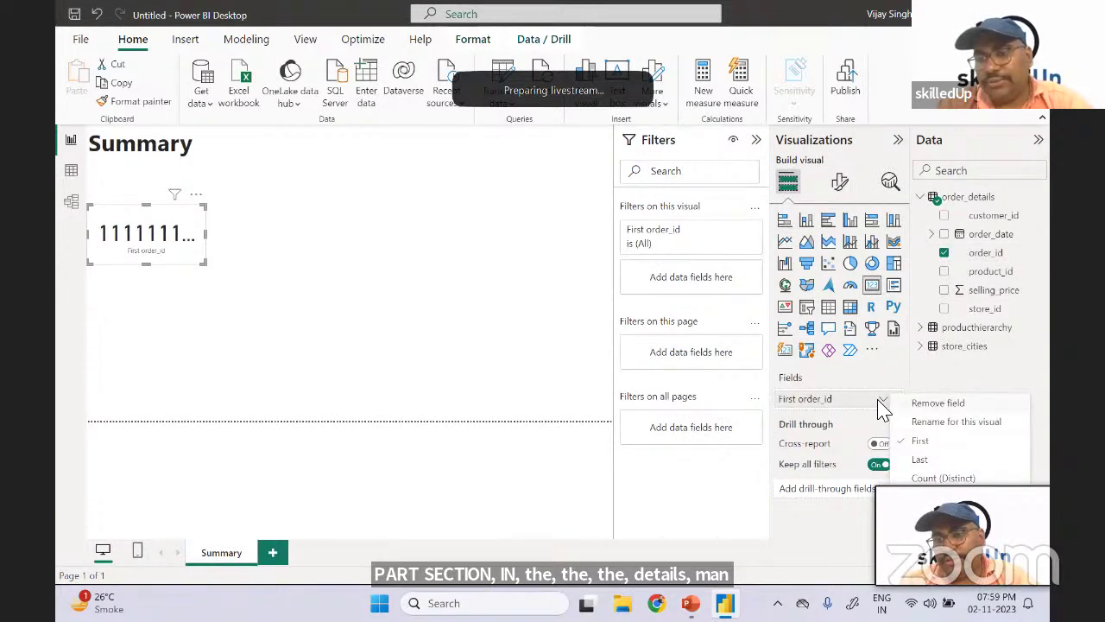
pyautogui.click(934, 478)
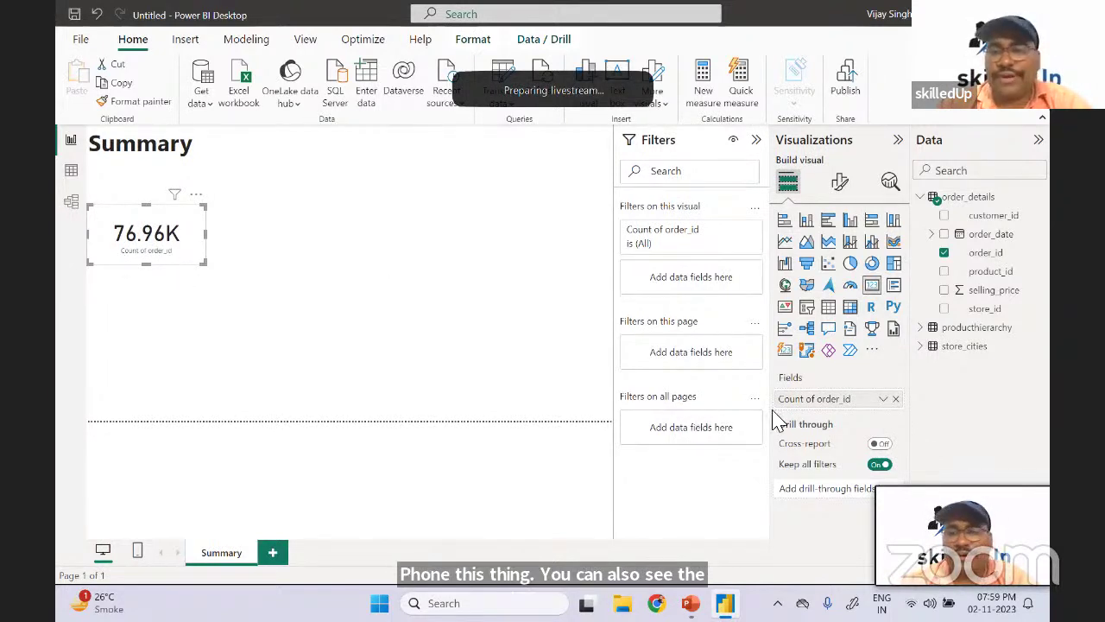
pyautogui.doubleClick(846, 404)
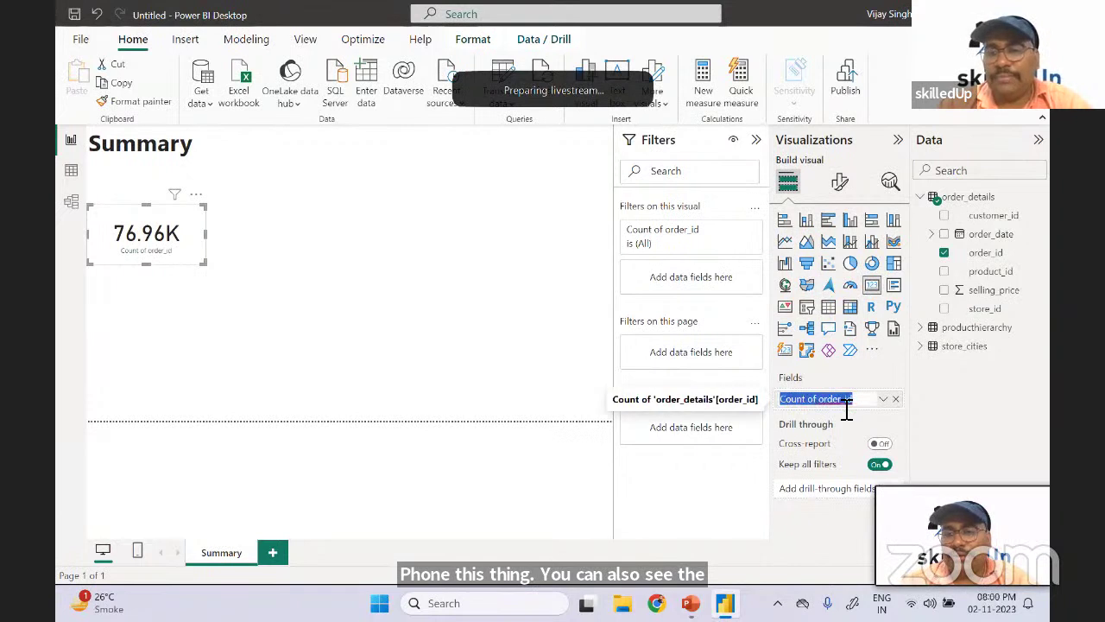
pyautogui.write('Order')
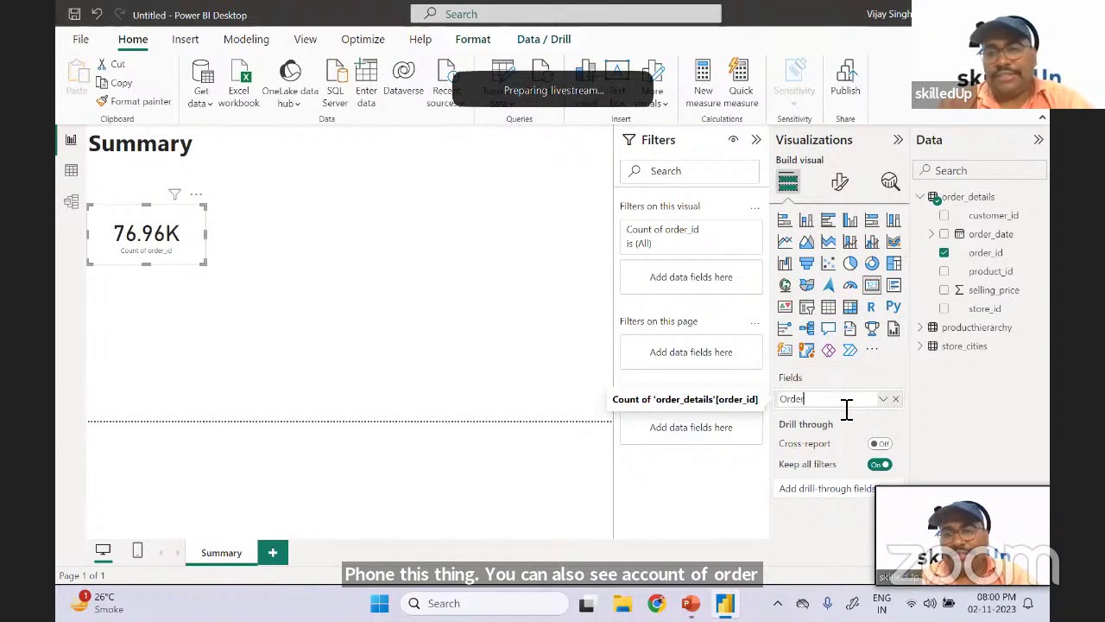
pyautogui.write('s')
pyautogui.press('Return')
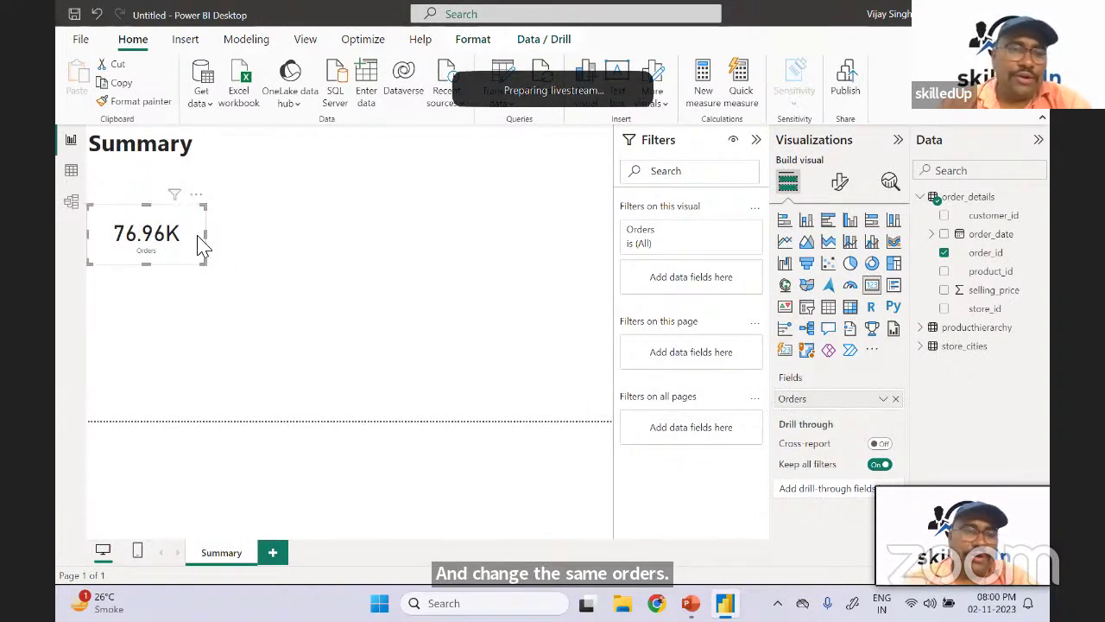
# - Shrink the Orders card slightly in width and height and move it up to sit just below the Summary heading
pyautogui.moveTo(91, 234); pyautogui.dragTo(102, 234)
pyautogui.moveTo(157, 268); pyautogui.dragTo(156, 258)
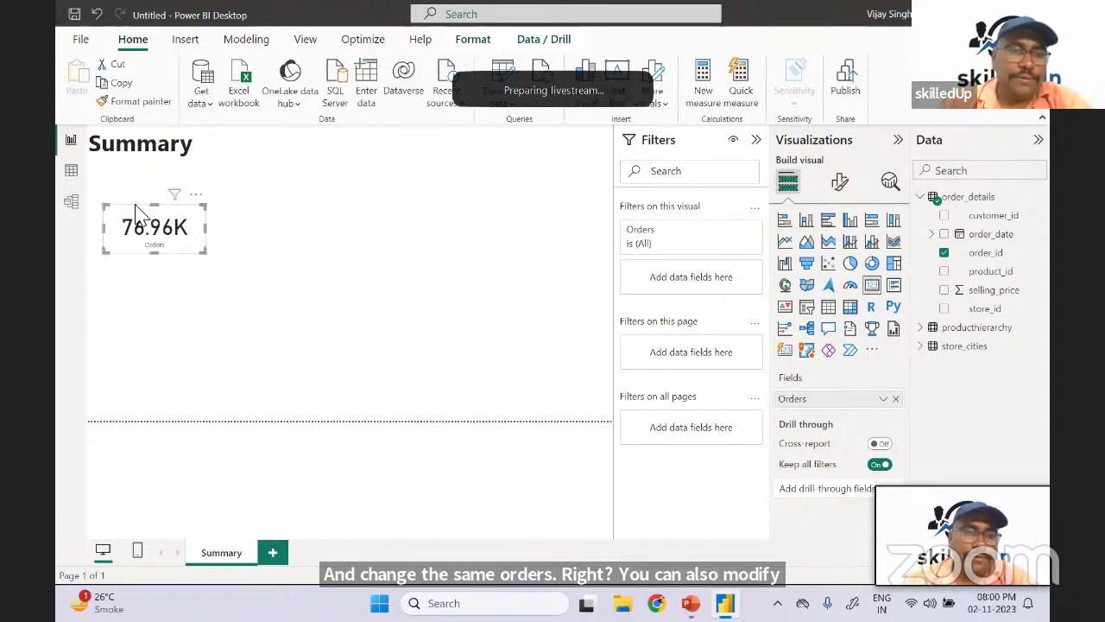
pyautogui.moveTo(135, 211); pyautogui.dragTo(161, 180)
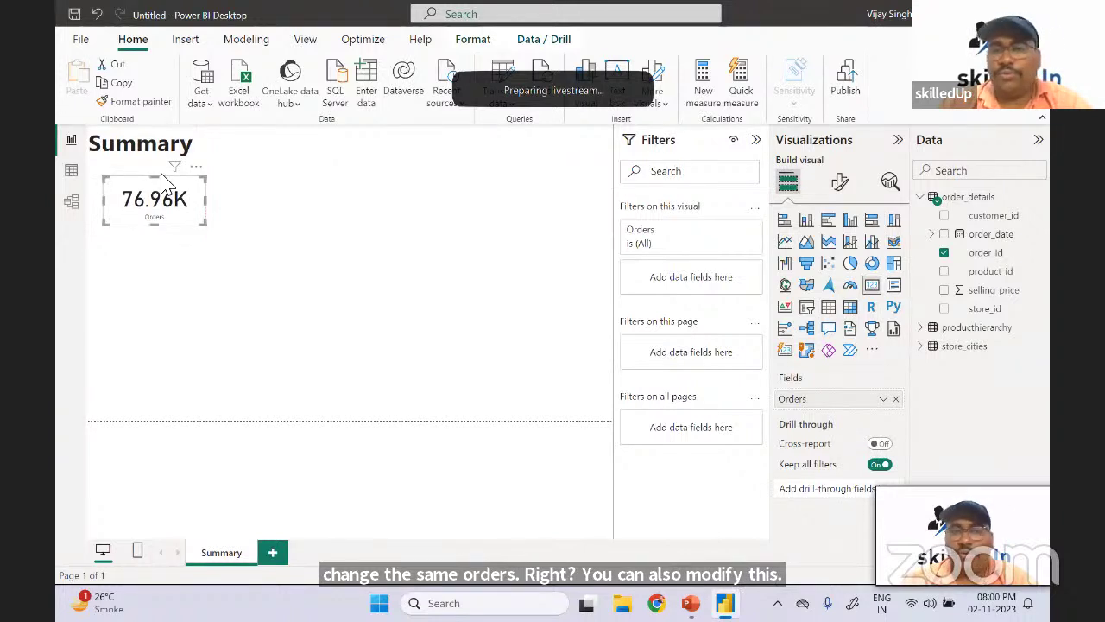
# - Set the color of the Orders card's category label to black
pyautogui.click(839, 181)
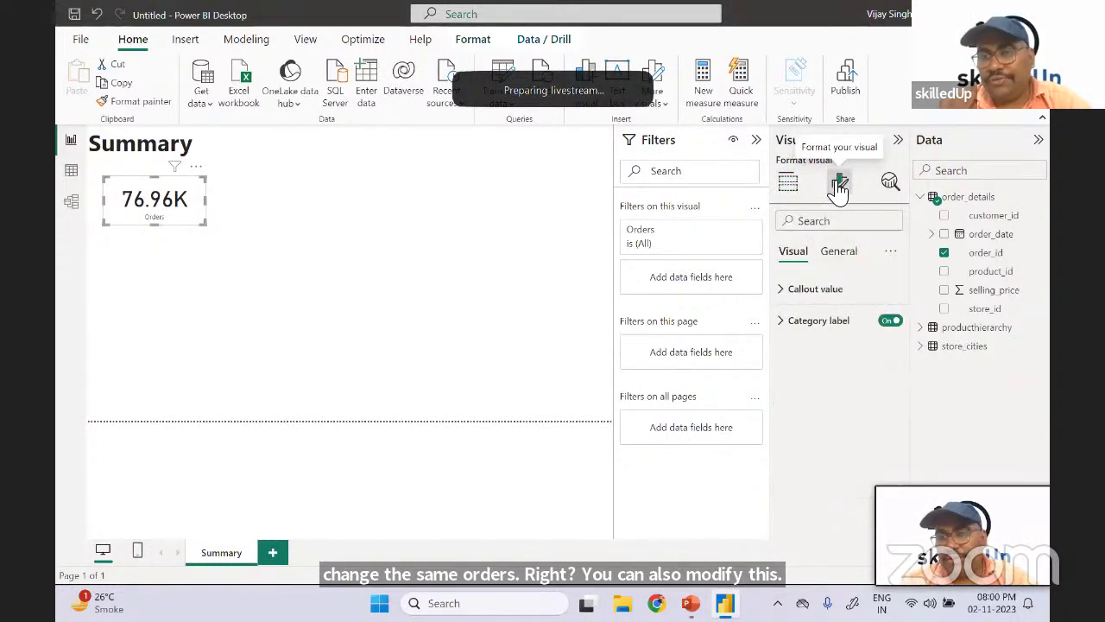
pyautogui.click(788, 294)
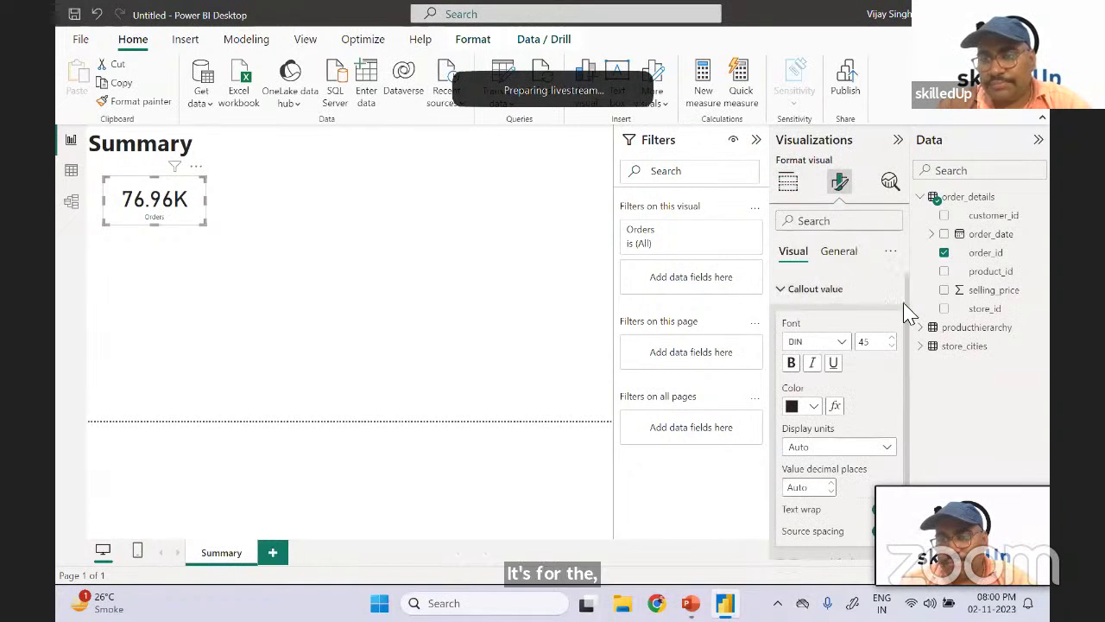
pyautogui.scroll(-1, 907, 307)
pyautogui.scroll(-1, 906, 307)
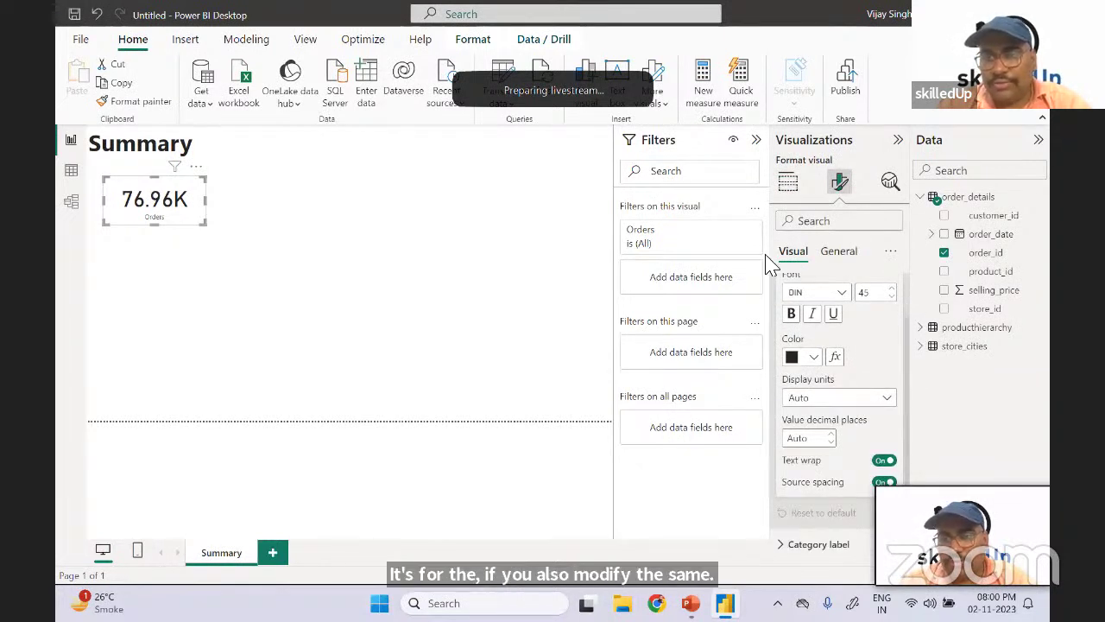
pyautogui.click(785, 553)
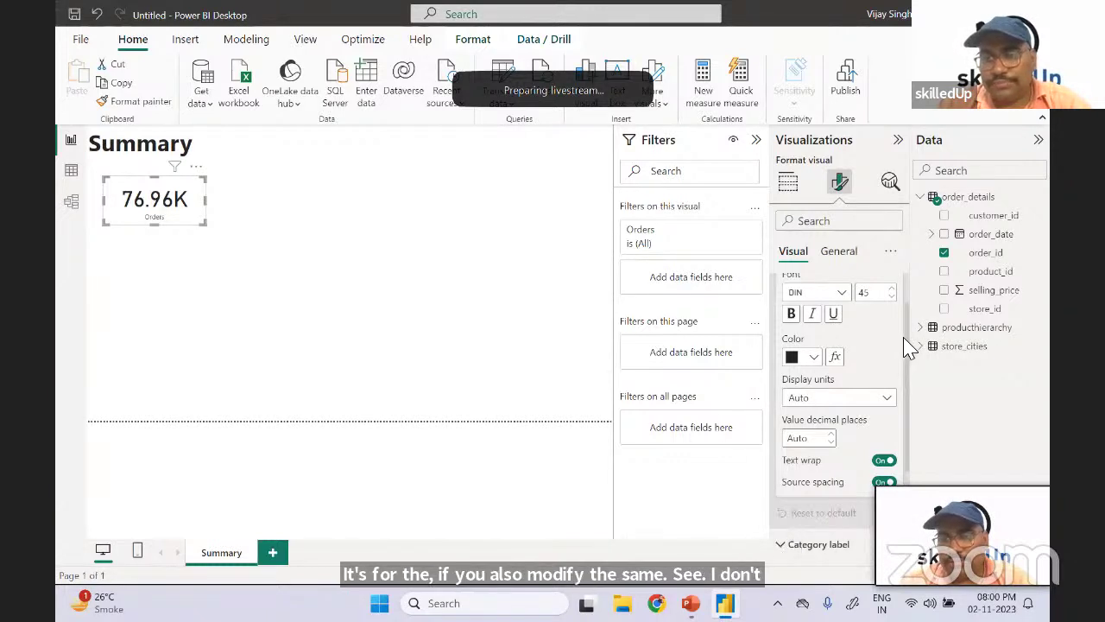
pyautogui.scroll(-3, 909, 384)
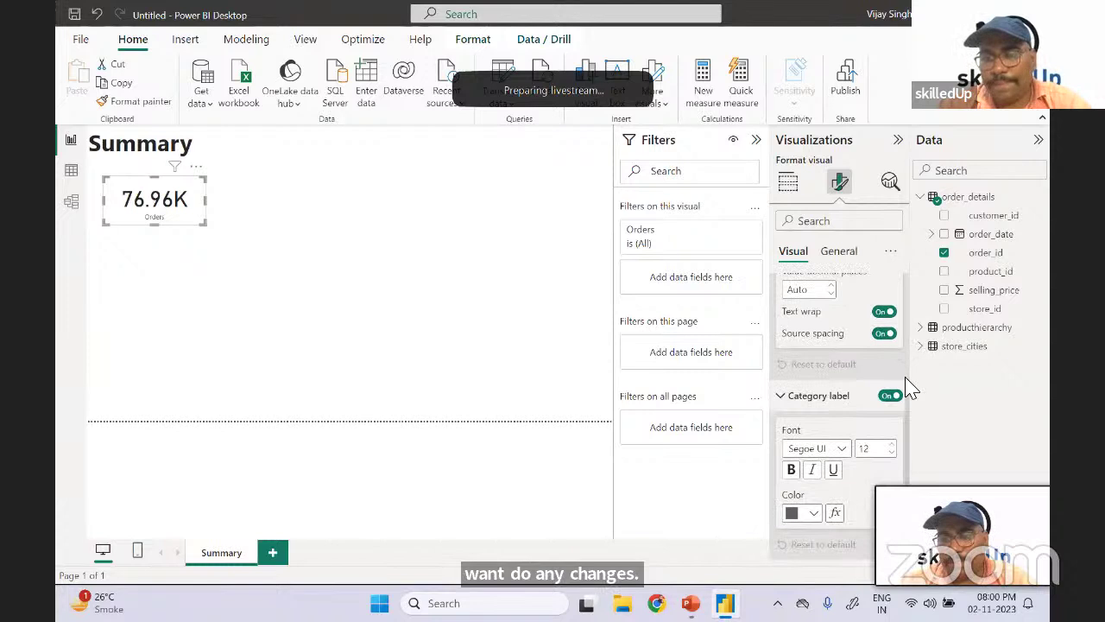
pyautogui.click(814, 513)
pyautogui.click(846, 449)
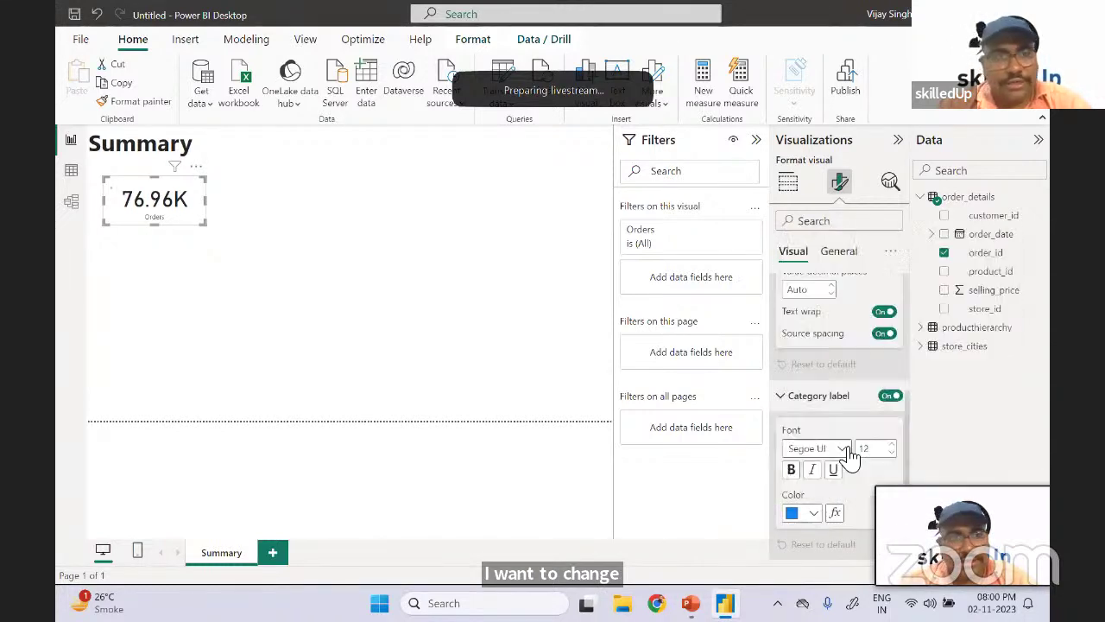
pyautogui.click(801, 519)
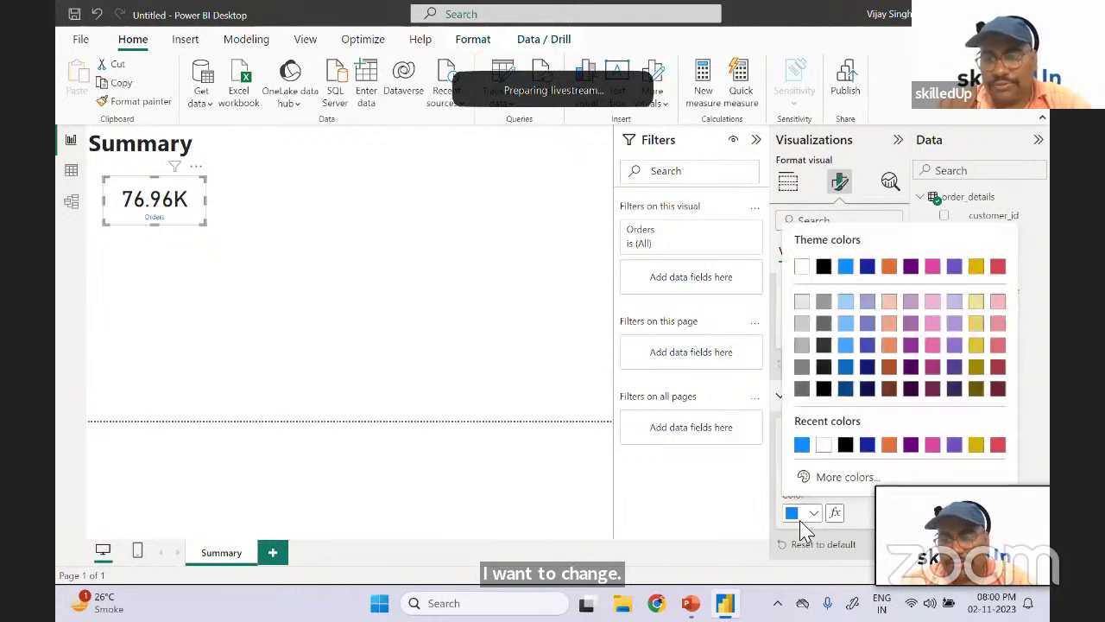
pyautogui.click(823, 266)
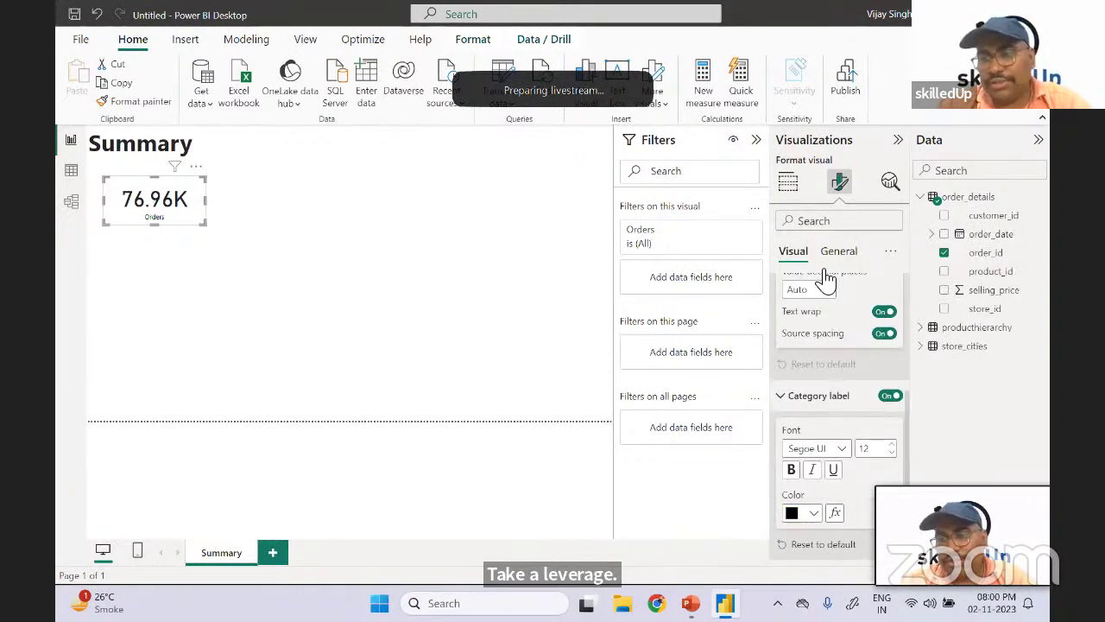
# - Examine the Orders card's callout value, category label, size and title formatting options
pyautogui.click(782, 397)
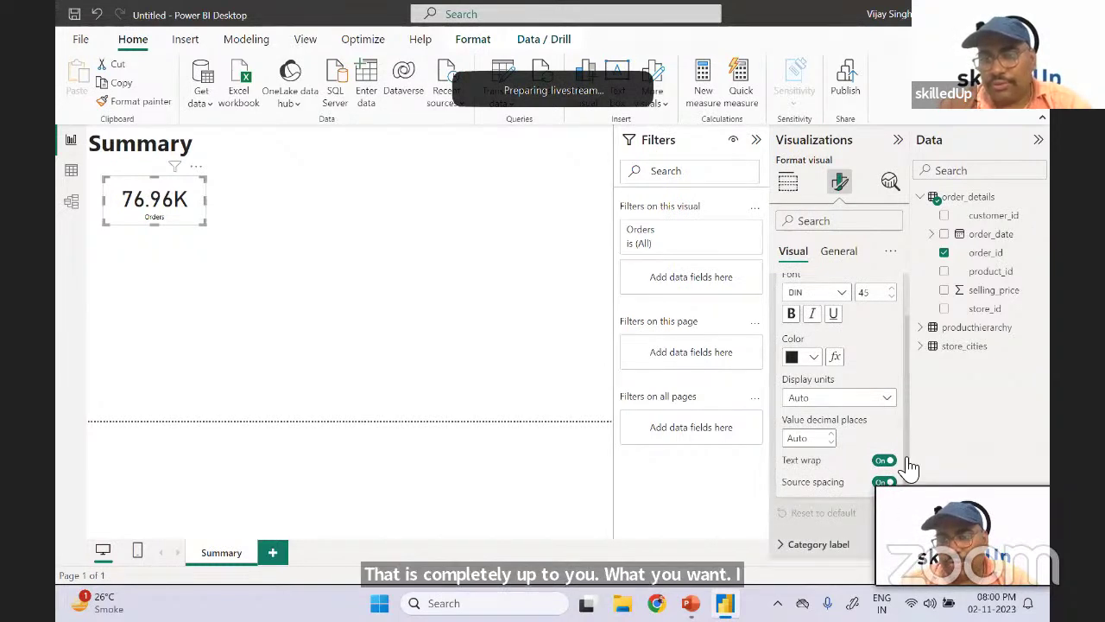
pyautogui.click(787, 542)
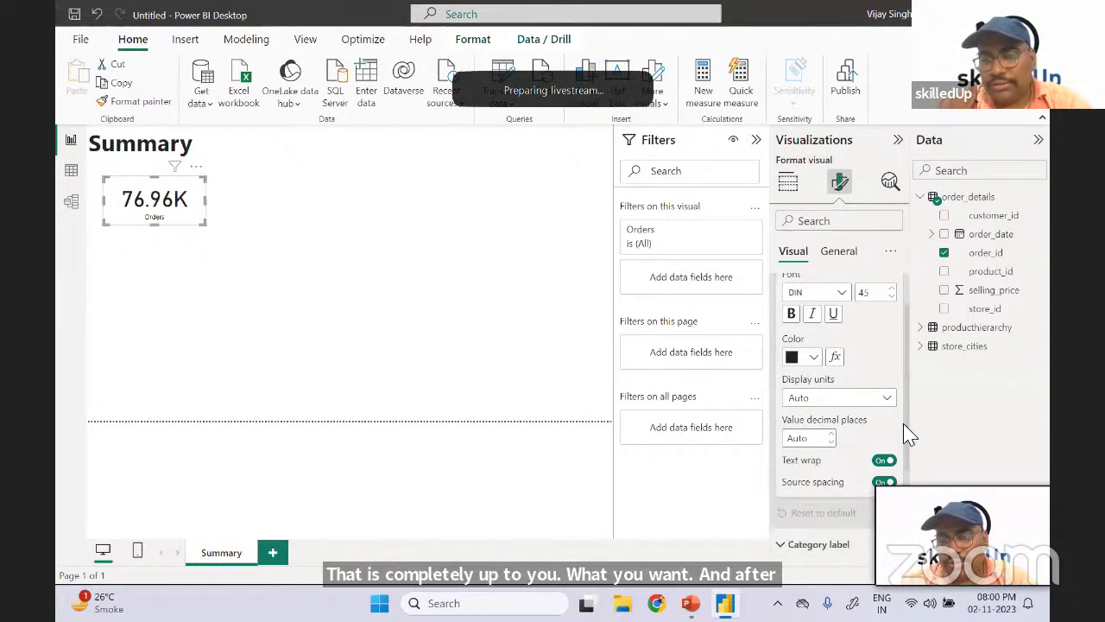
pyautogui.scroll(-3, 909, 439)
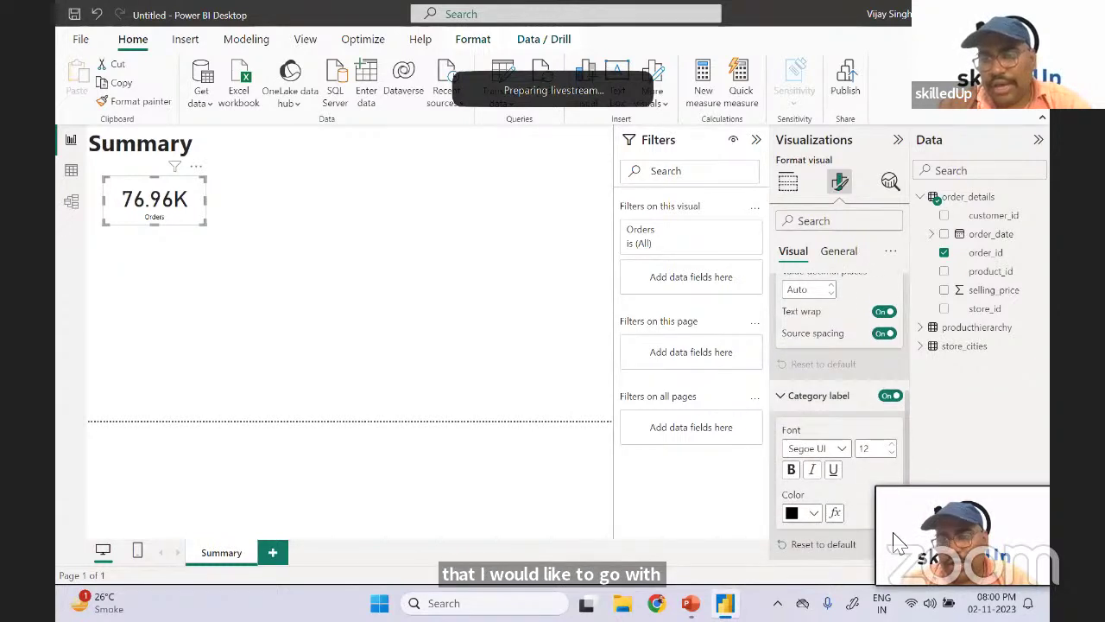
pyautogui.scroll(2, 902, 345)
pyautogui.click(839, 252)
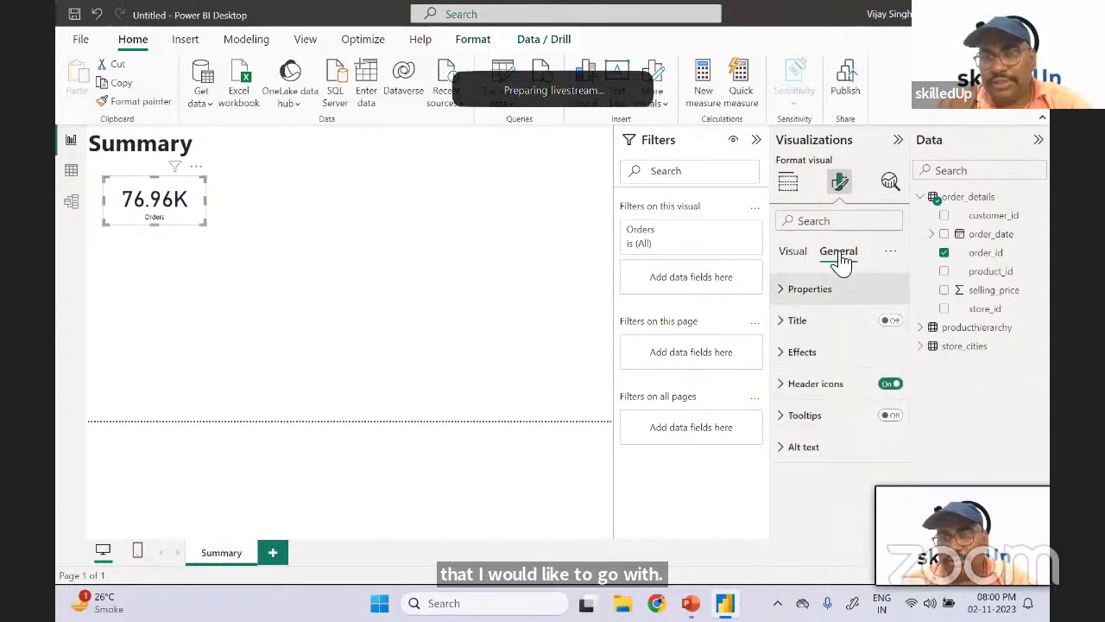
pyautogui.click(788, 293)
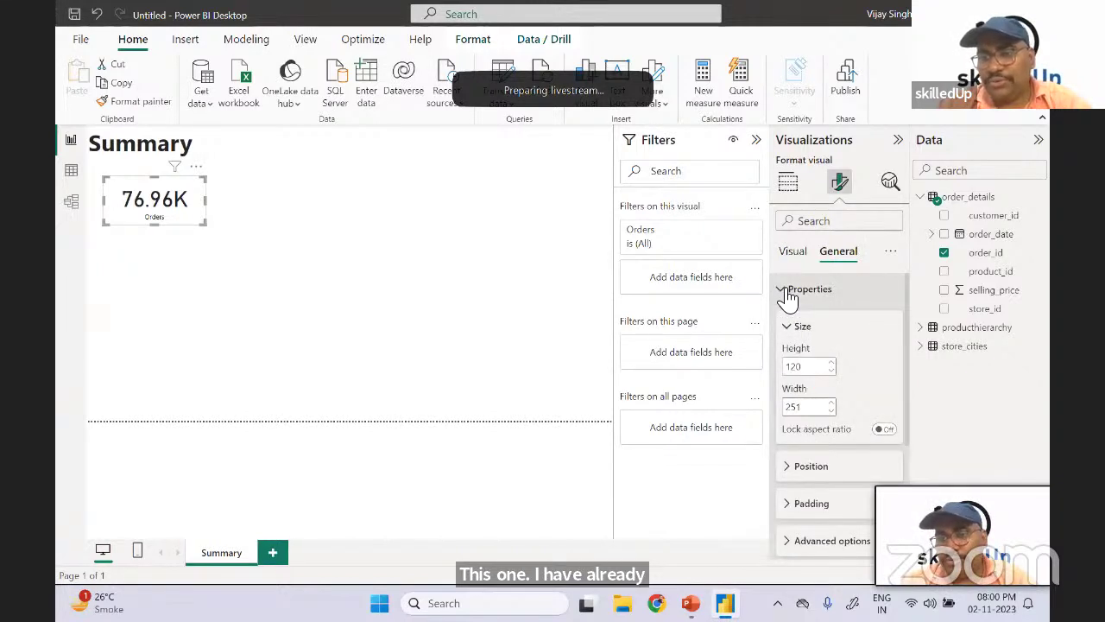
pyautogui.click(789, 293)
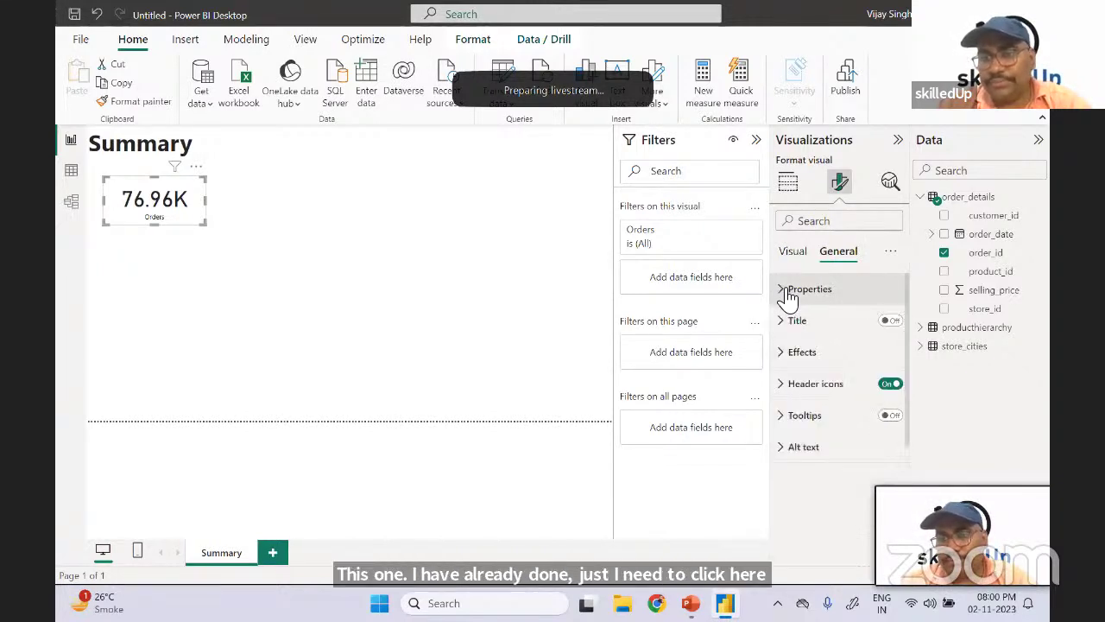
pyautogui.click(784, 325)
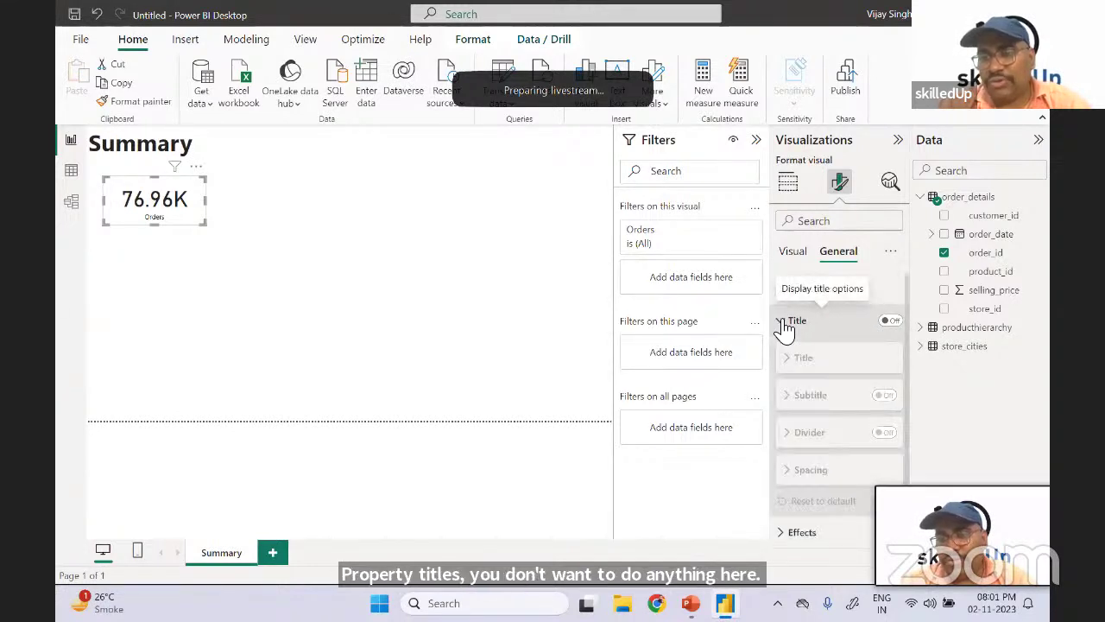
pyautogui.click(785, 323)
# - Set the Orders card's background transparency to 51%
pyautogui.click(784, 354)
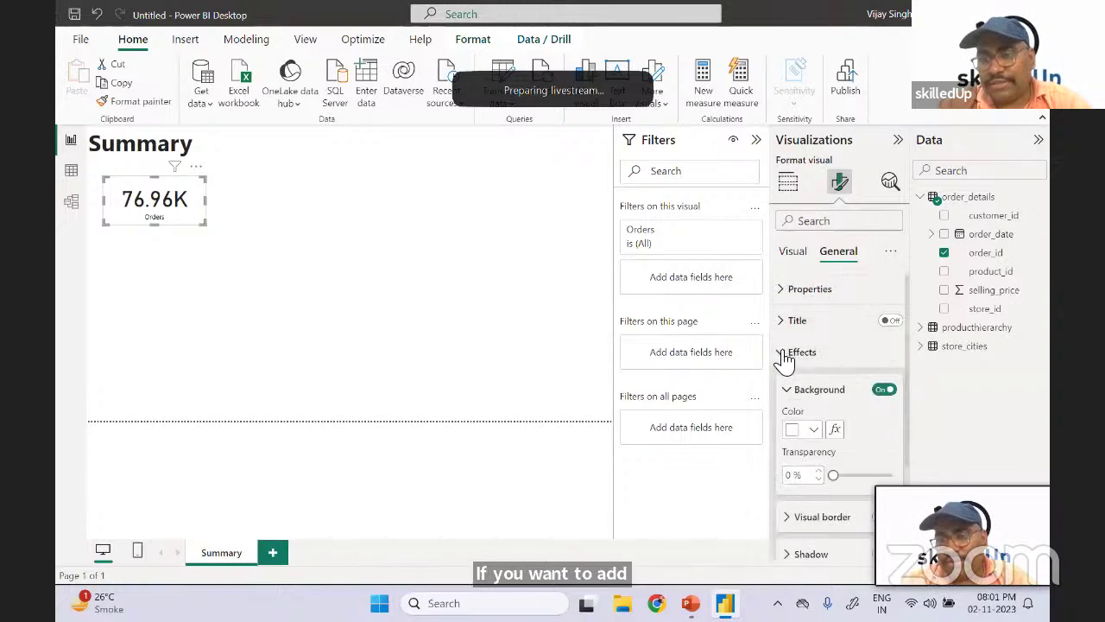
pyautogui.moveTo(837, 481); pyautogui.dragTo(862, 475)
pyautogui.click(377, 259)
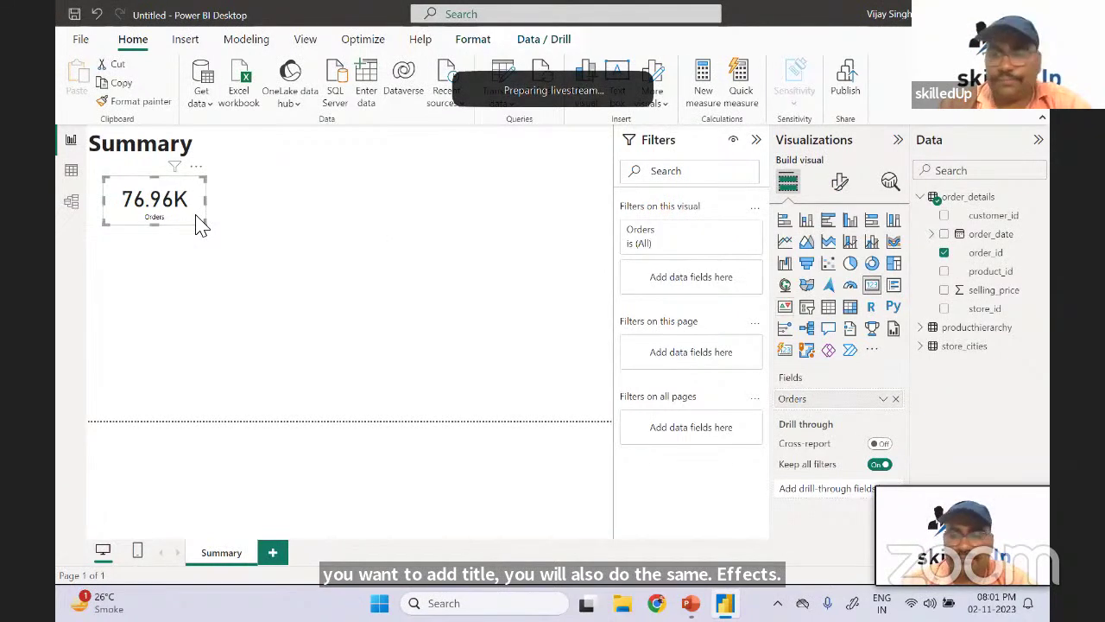
# - Fill the Orders card's background with blue and set its transparency to 29%
pyautogui.click(840, 184)
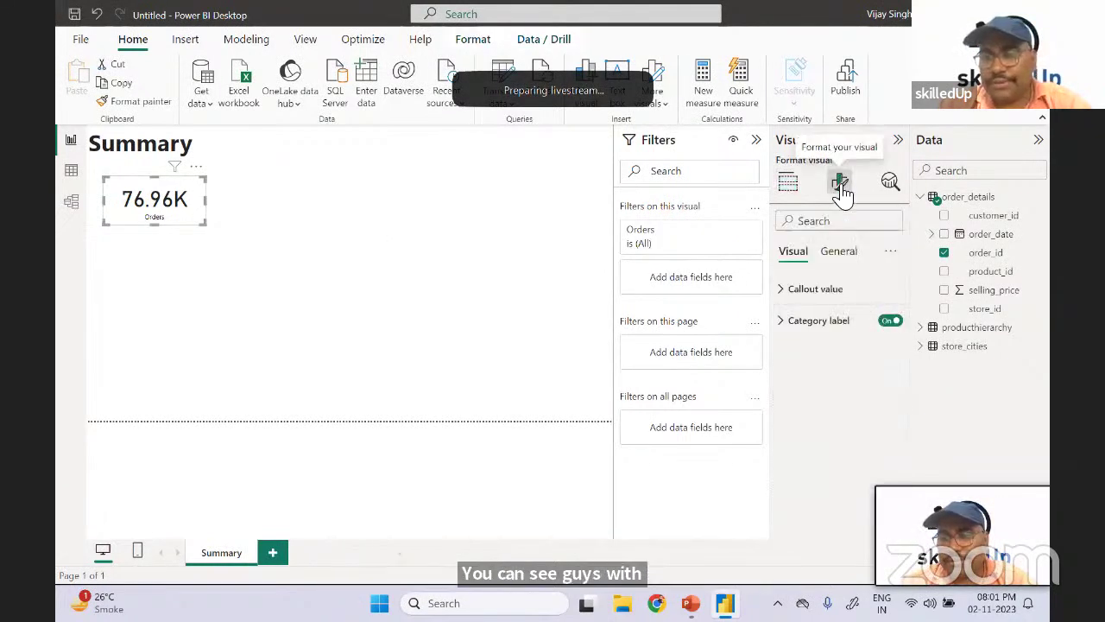
pyautogui.click(836, 250)
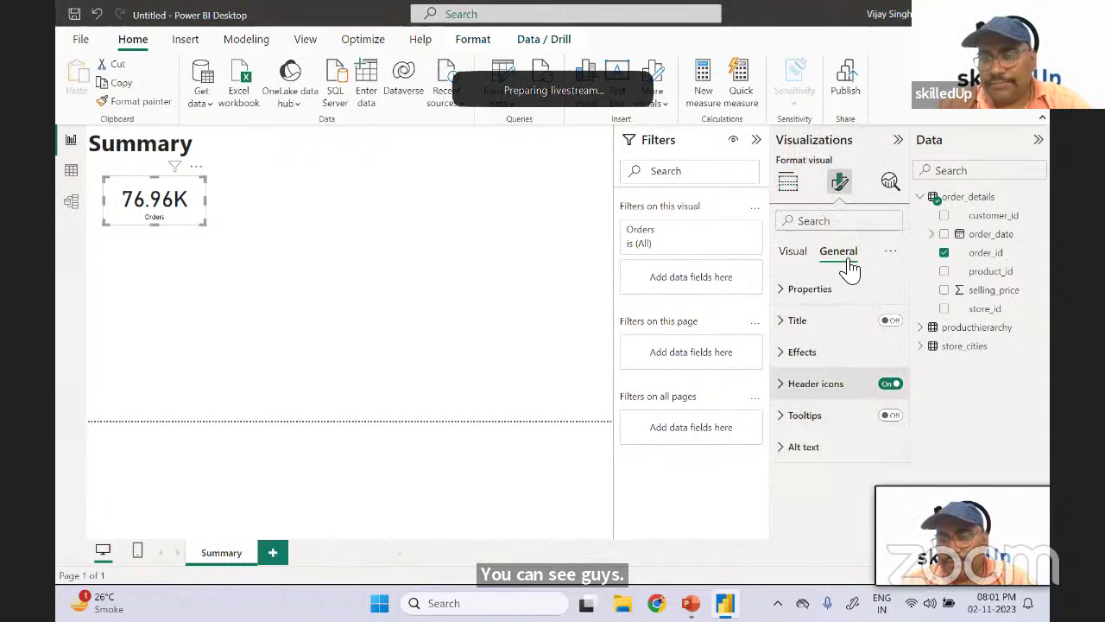
pyautogui.click(790, 353)
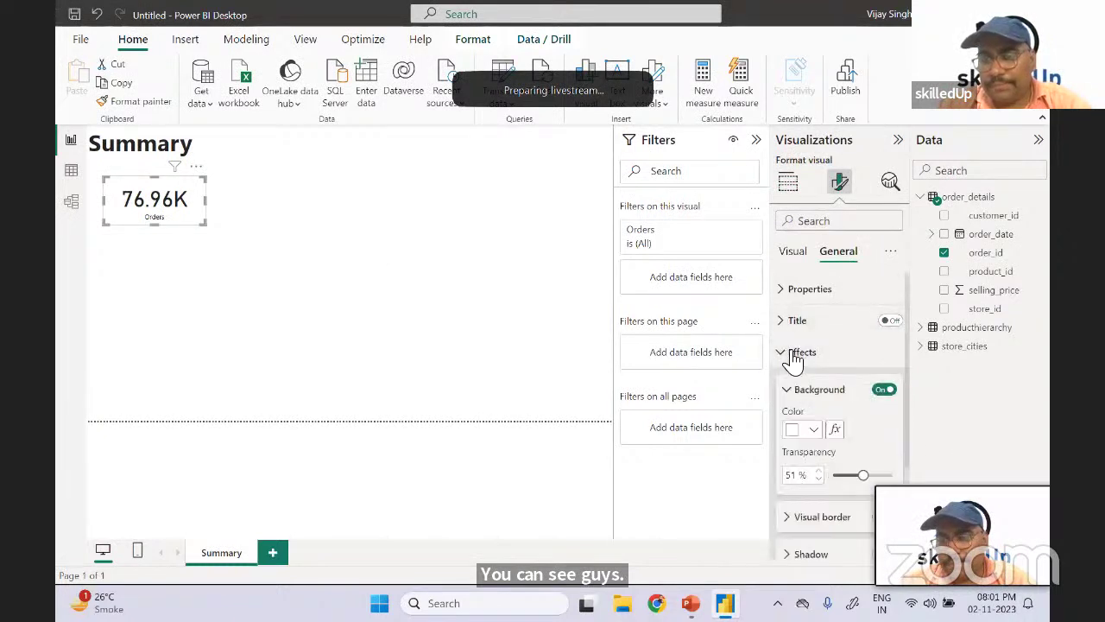
pyautogui.click(812, 430)
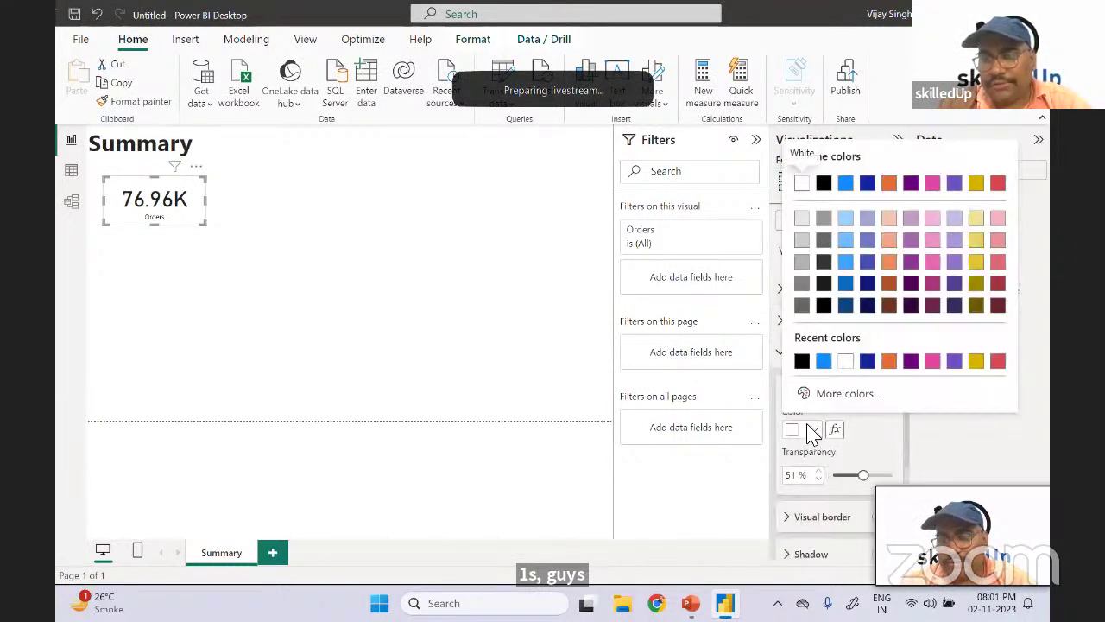
pyautogui.click(824, 361)
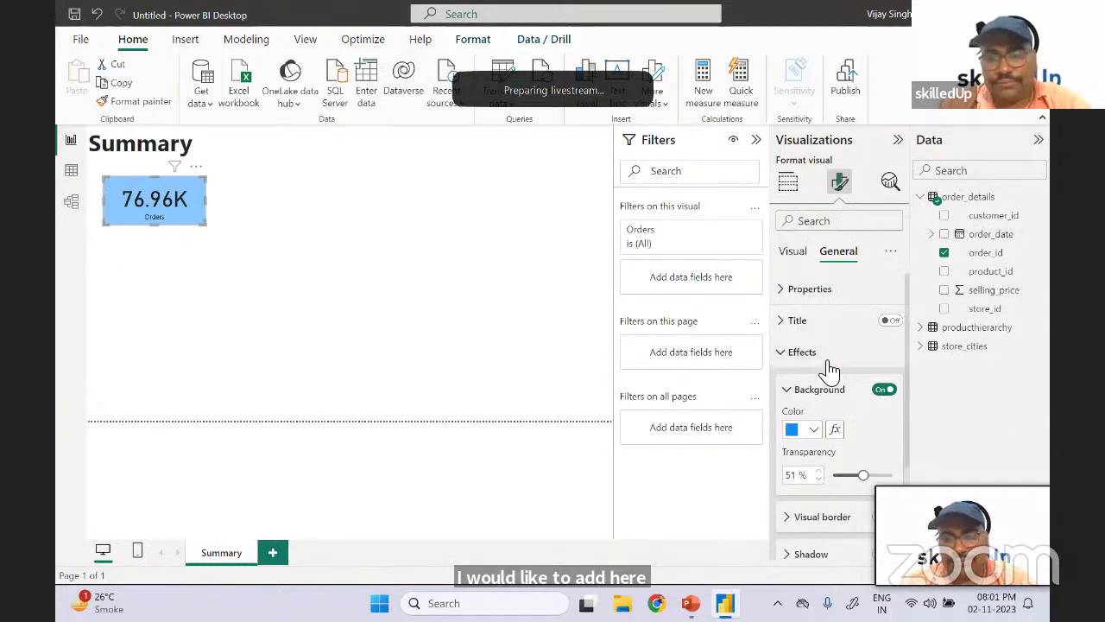
pyautogui.moveTo(856, 476)
pyautogui.mouseDown()
pyautogui.moveTo(895, 480)
pyautogui.moveTo(846, 477)
pyautogui.moveTo(853, 484)
pyautogui.mouseUp()
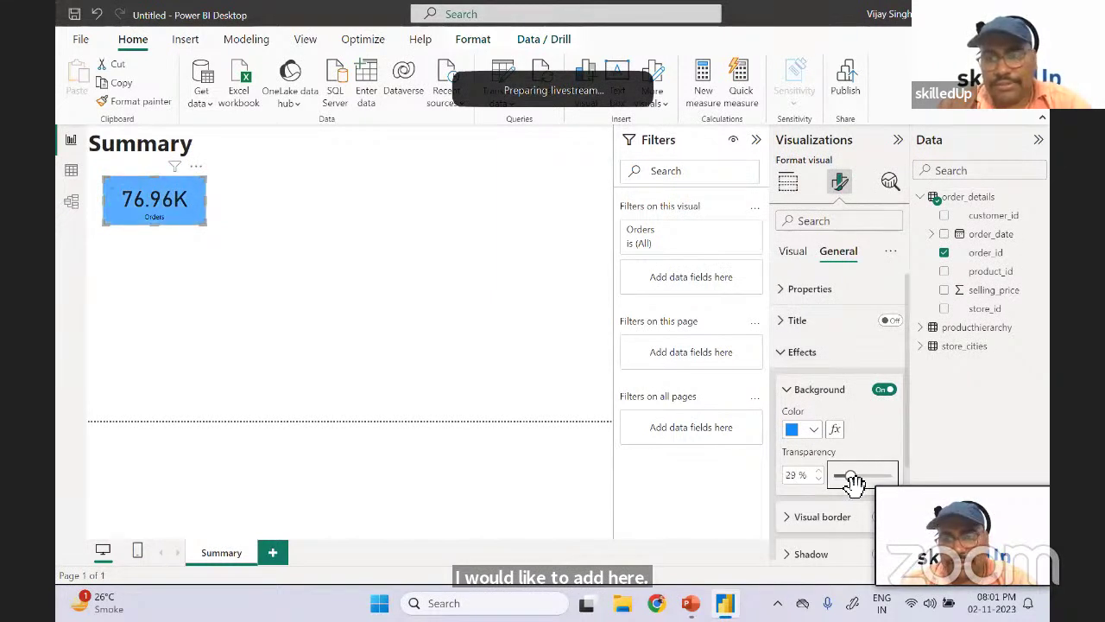
# - Set the Orders card's background color to white and open its visual border settings
pyautogui.click(811, 429)
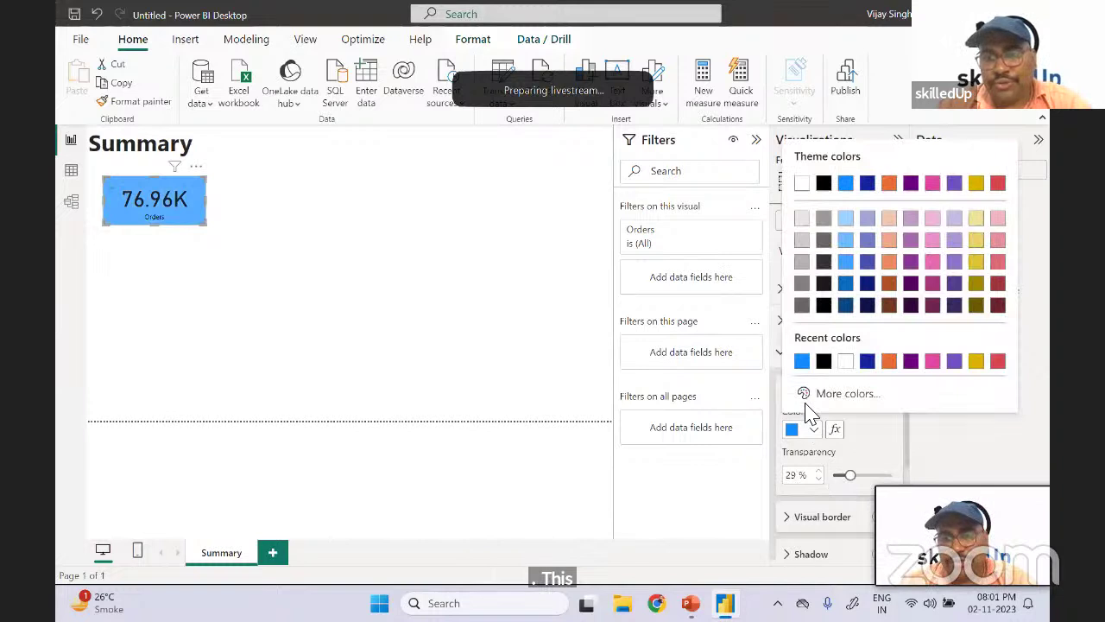
pyautogui.click(850, 362)
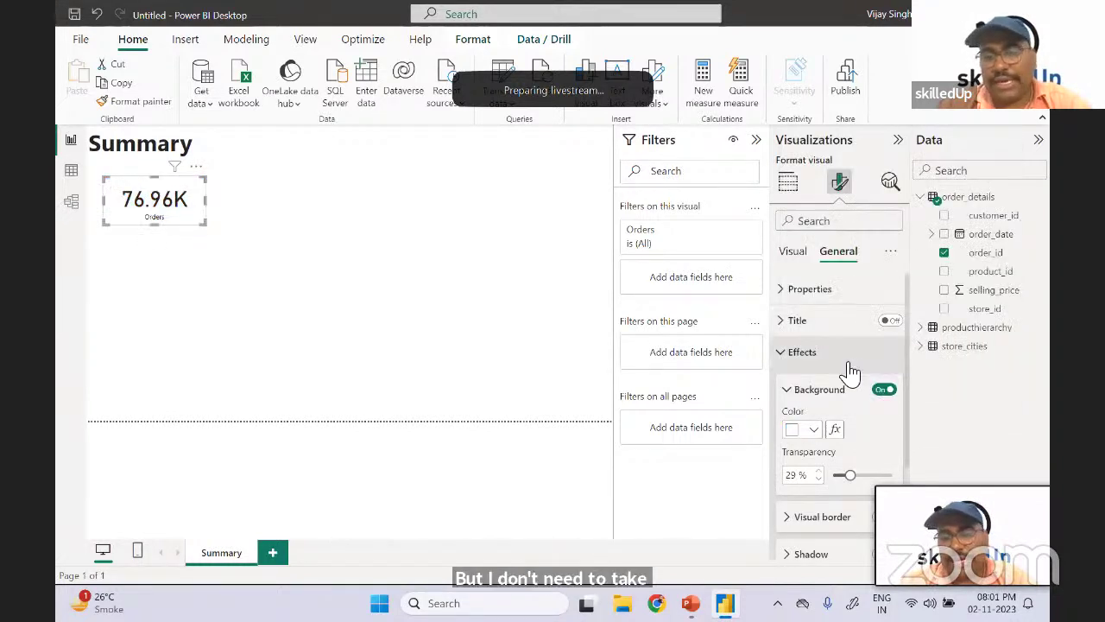
pyautogui.click(793, 390)
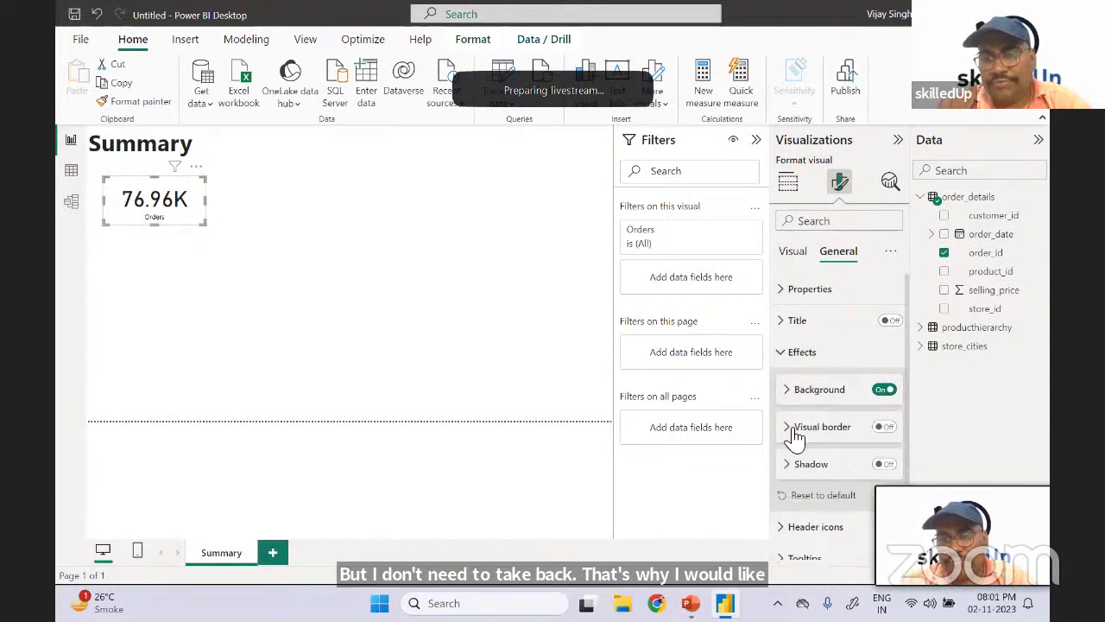
pyautogui.click(794, 432)
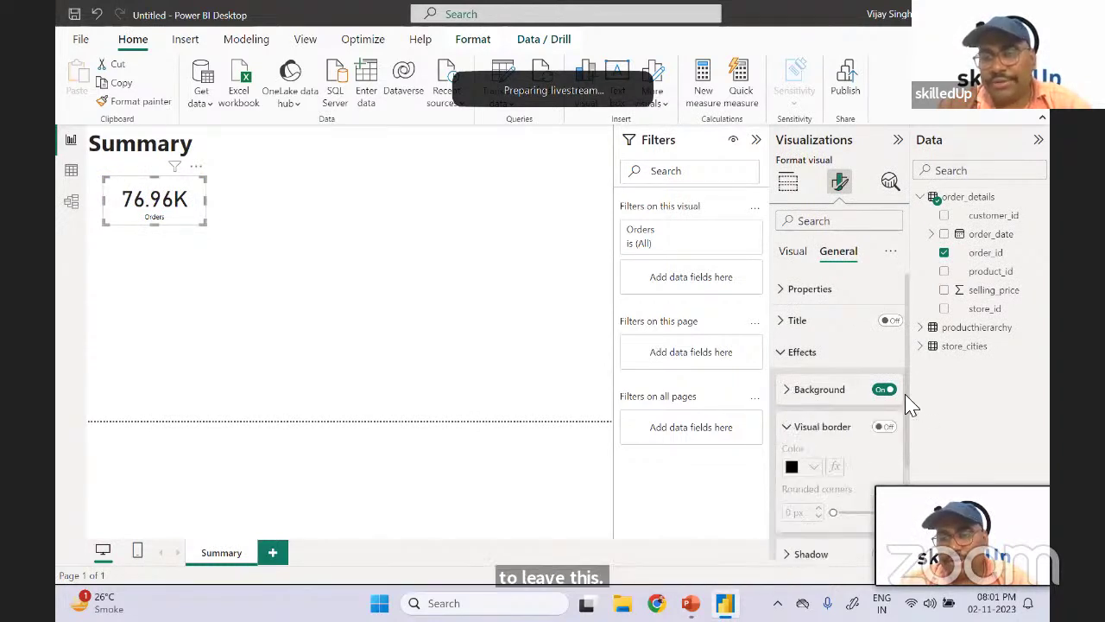
pyautogui.scroll(-3, 907, 405)
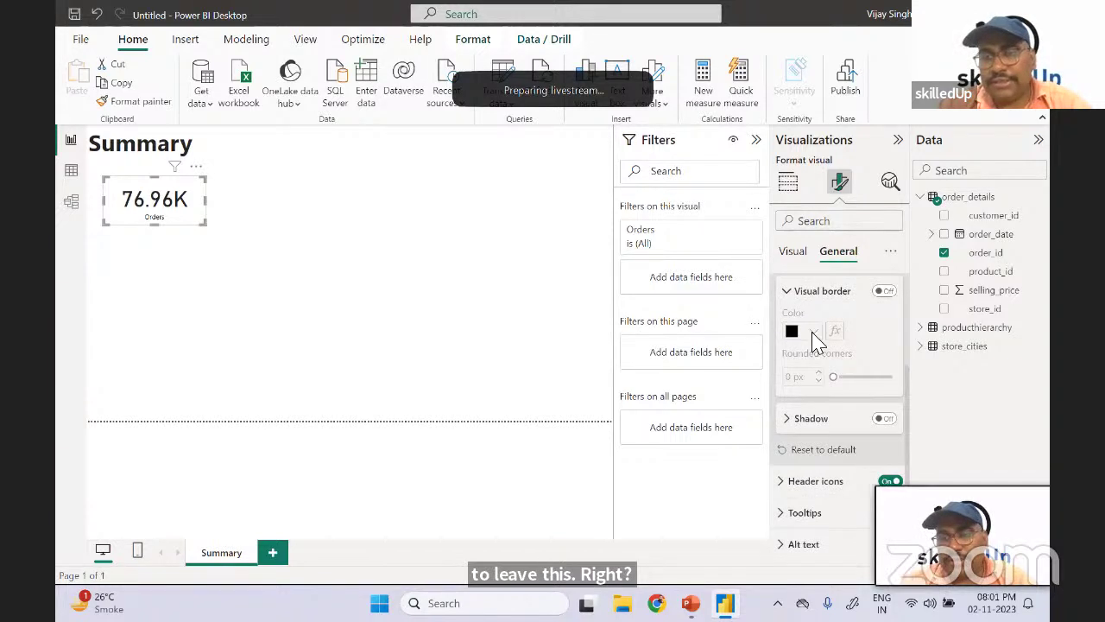
# - Turn on the Orders card's visual border, color it blue and round its corners to 18 px
pyautogui.click(889, 292)
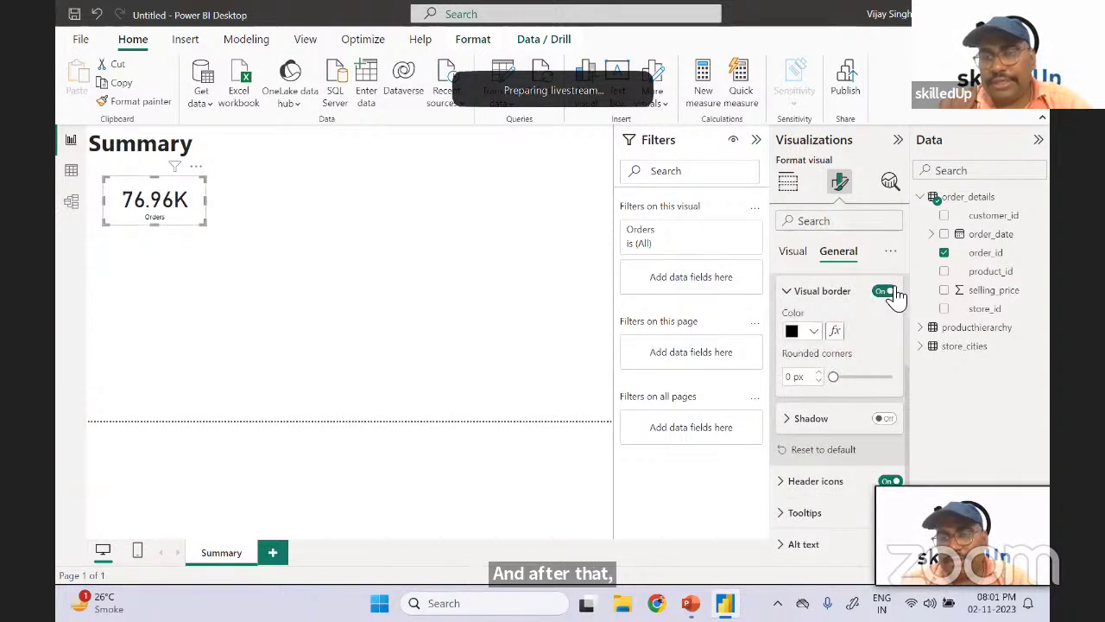
pyautogui.click(811, 331)
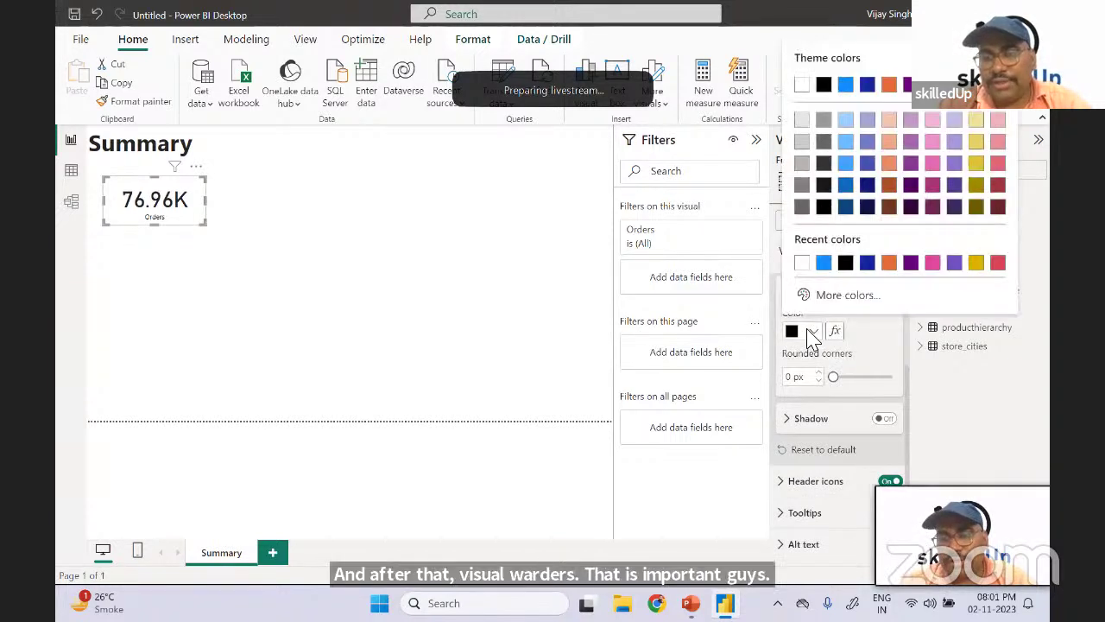
pyautogui.click(824, 262)
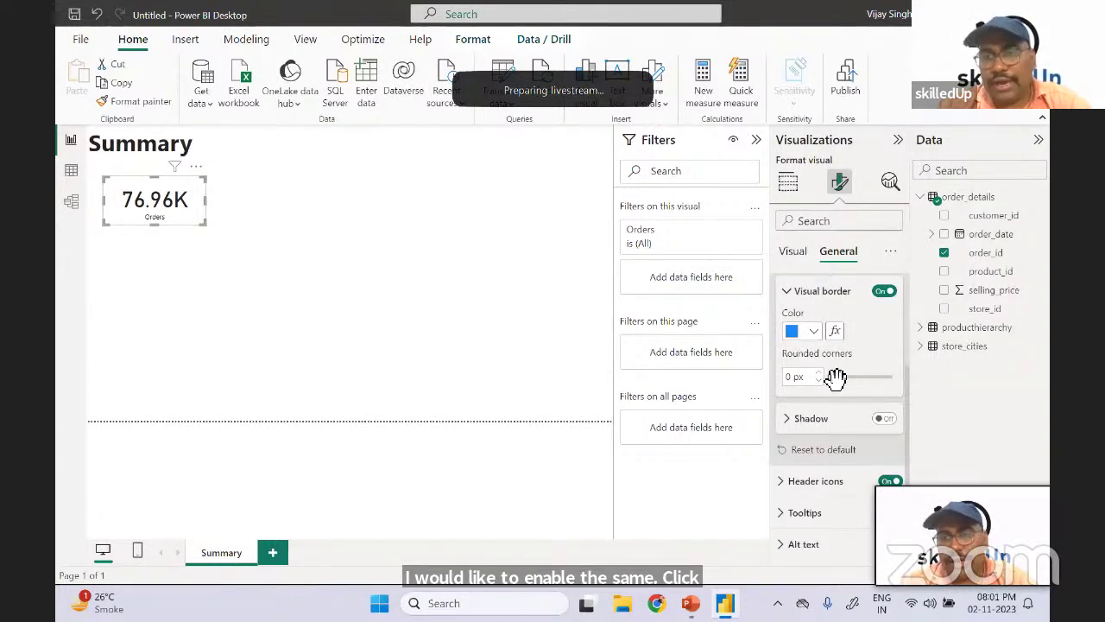
pyautogui.moveTo(856, 374); pyautogui.dragTo(869, 380)
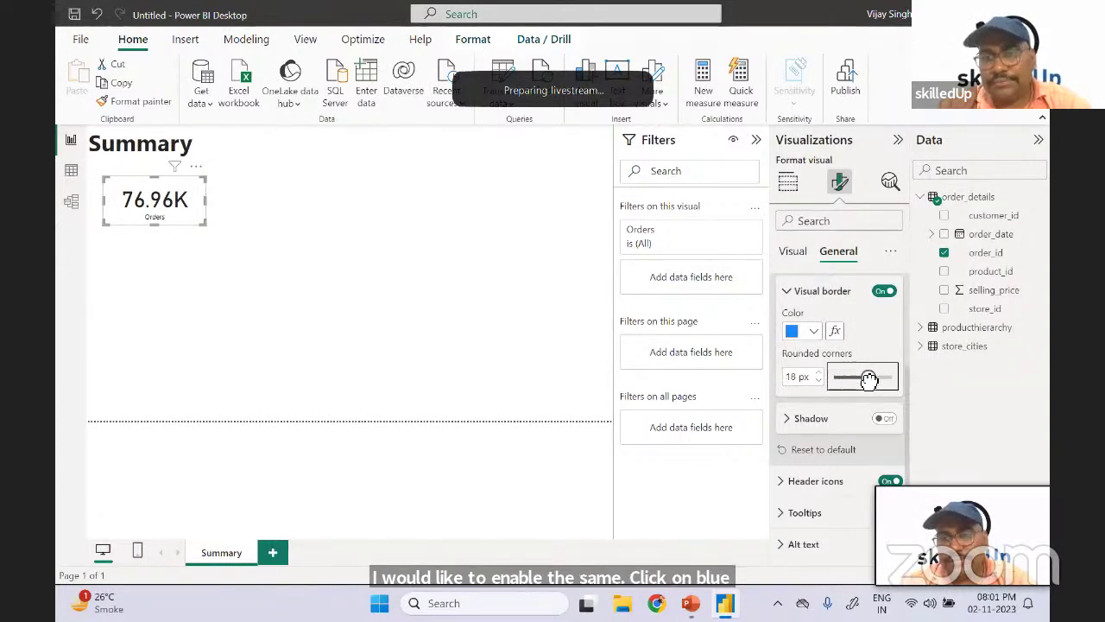
pyautogui.click(475, 283)
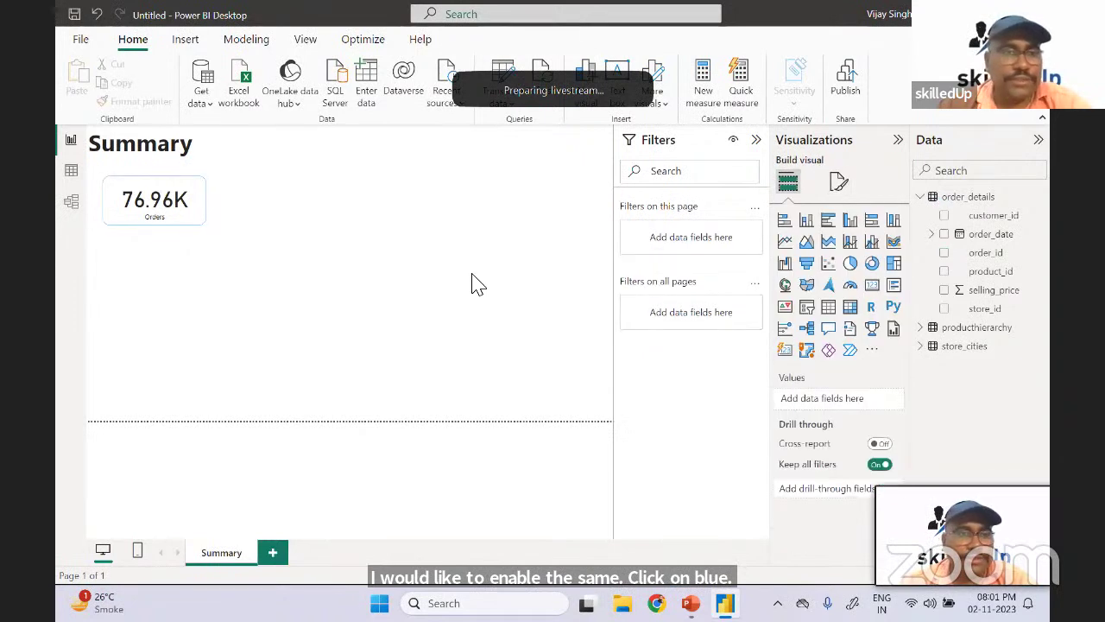
pyautogui.click(170, 209)
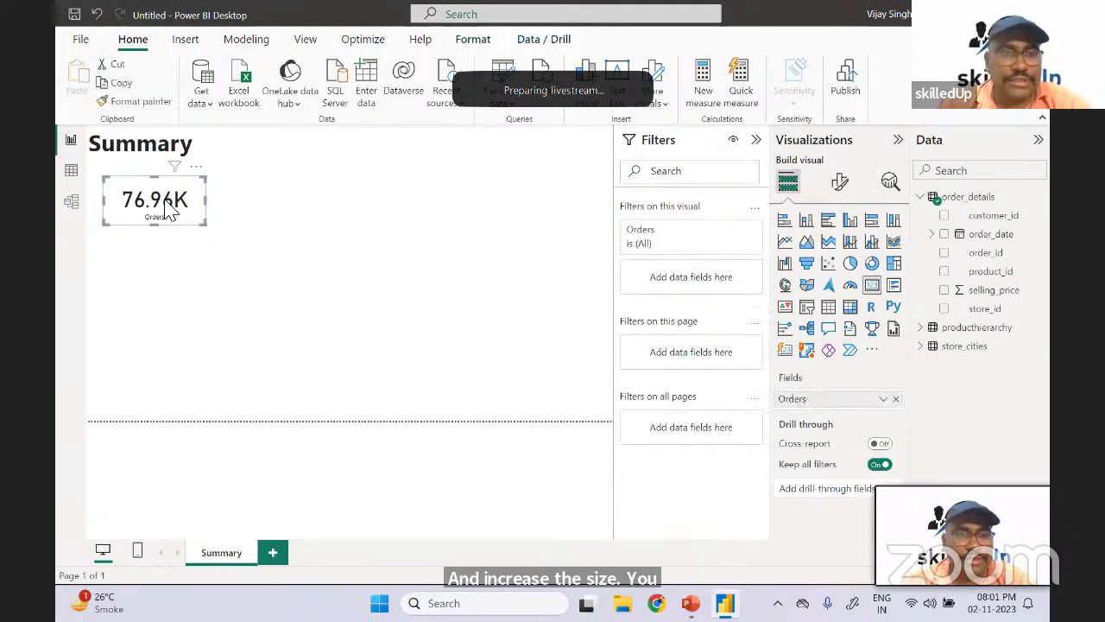
pyautogui.moveTo(215, 200)
pyautogui.mouseDown()
pyautogui.moveTo(195, 201)
pyautogui.moveTo(209, 199)
pyautogui.mouseUp()
pyautogui.click(208, 200)
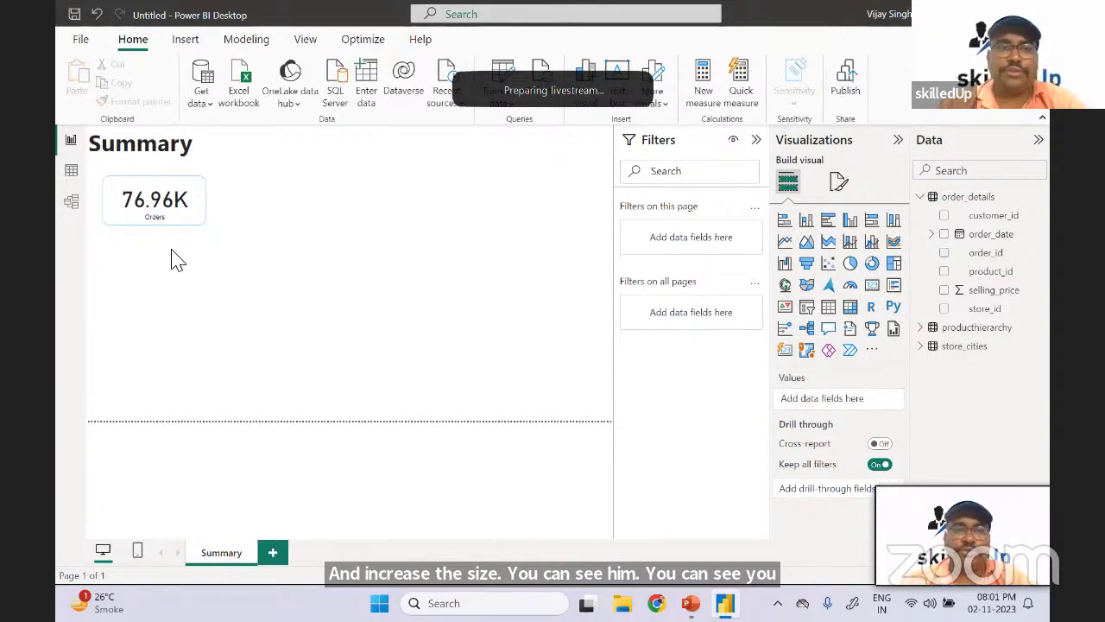
# - Duplicate the Orders card and place the copy directly beside the original, aligned with it
pyautogui.click(177, 203)
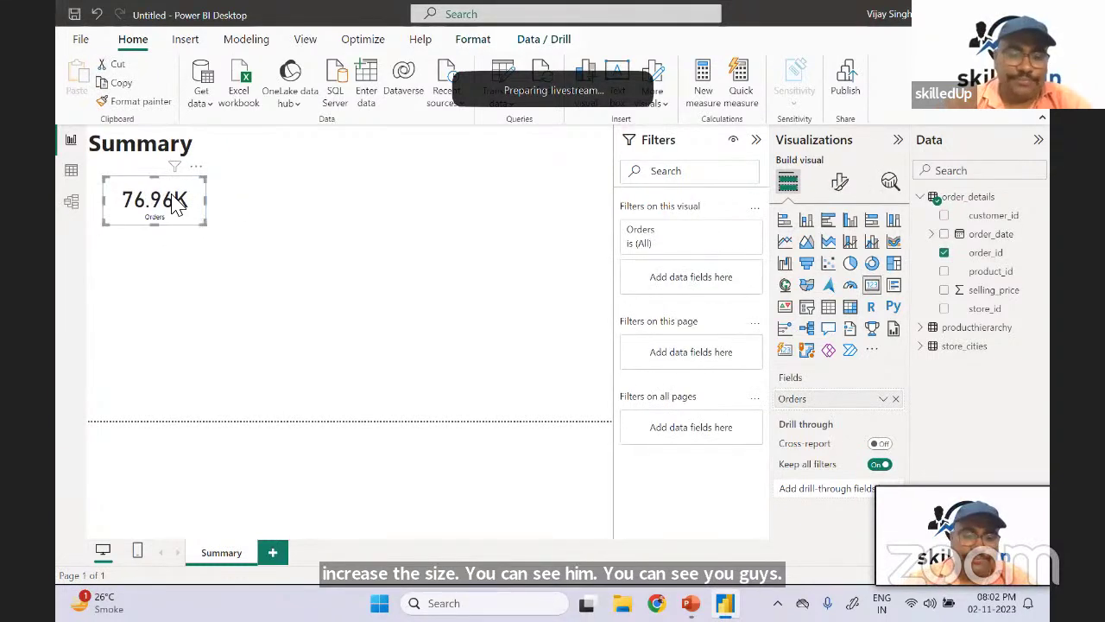
pyautogui.hotkey('ctrl', 'c')
pyautogui.hotkey('ctrl', 'v')
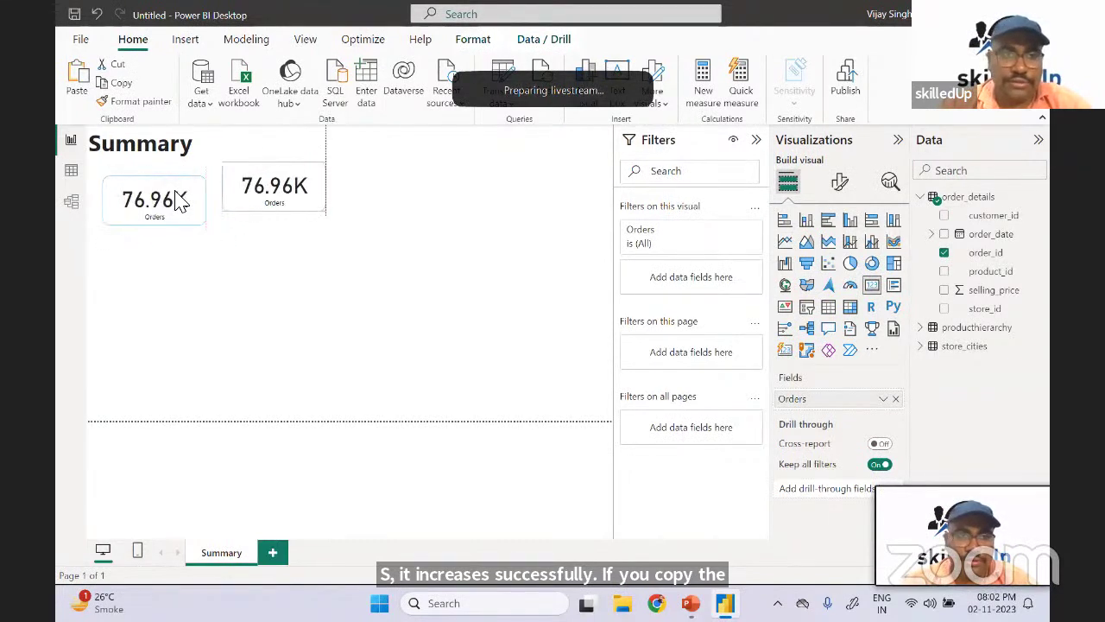
pyautogui.moveTo(281, 182)
pyautogui.mouseDown()
pyautogui.moveTo(293, 197)
pyautogui.moveTo(283, 195)
pyautogui.mouseUp()
# - Examine the original Orders card's effects, alt text and header icon formatting options
pyautogui.click(151, 195)
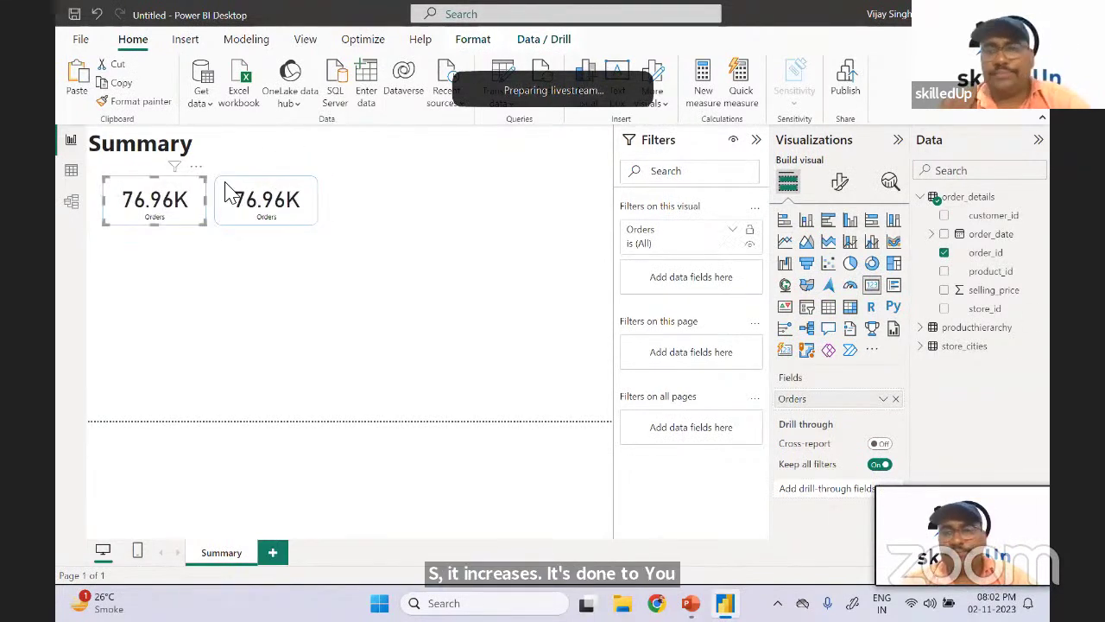
pyautogui.click(841, 193)
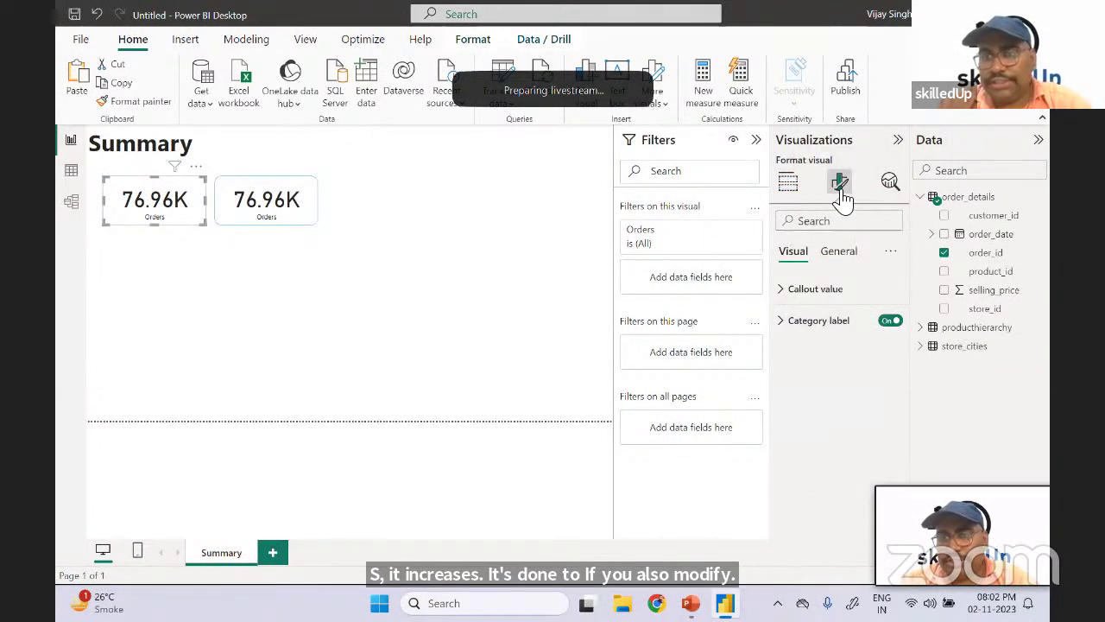
pyautogui.click(837, 251)
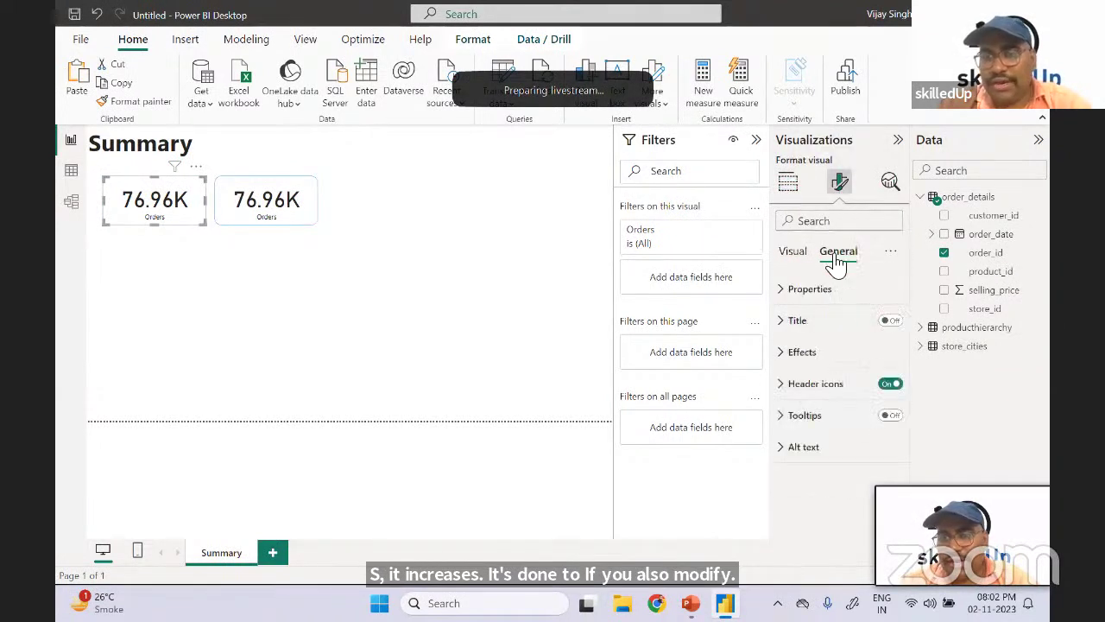
pyautogui.click(787, 355)
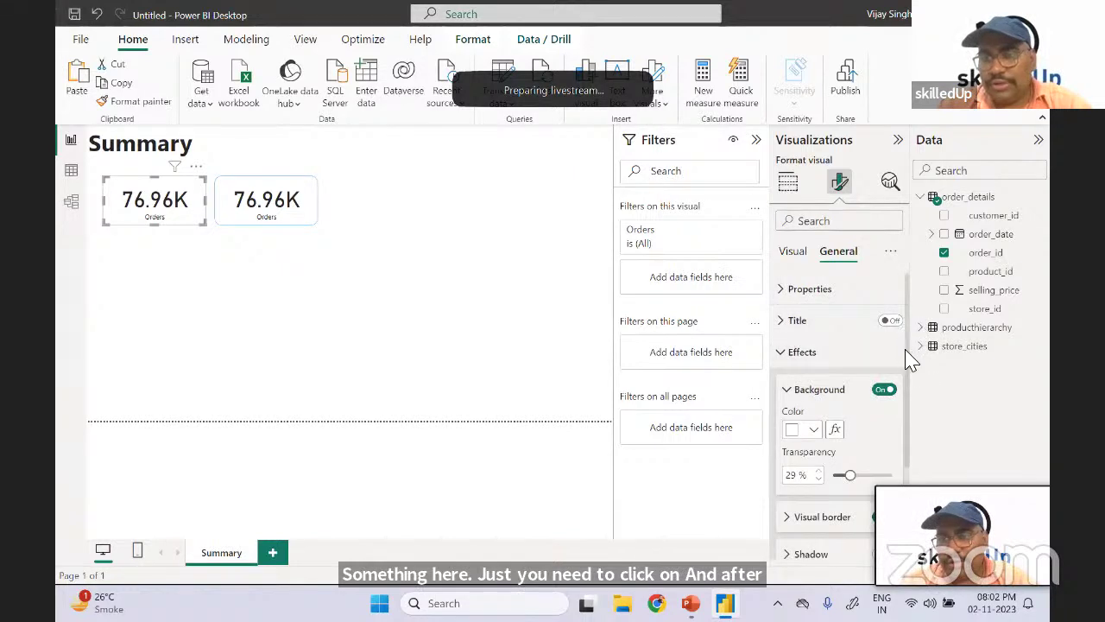
pyautogui.scroll(-3, 907, 358)
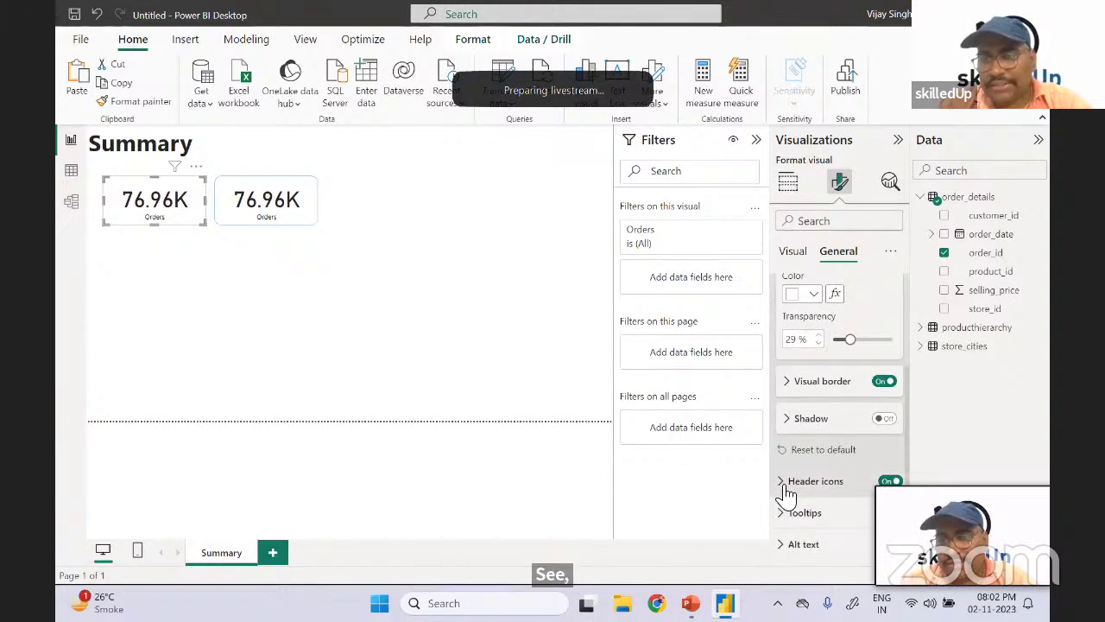
pyautogui.click(785, 546)
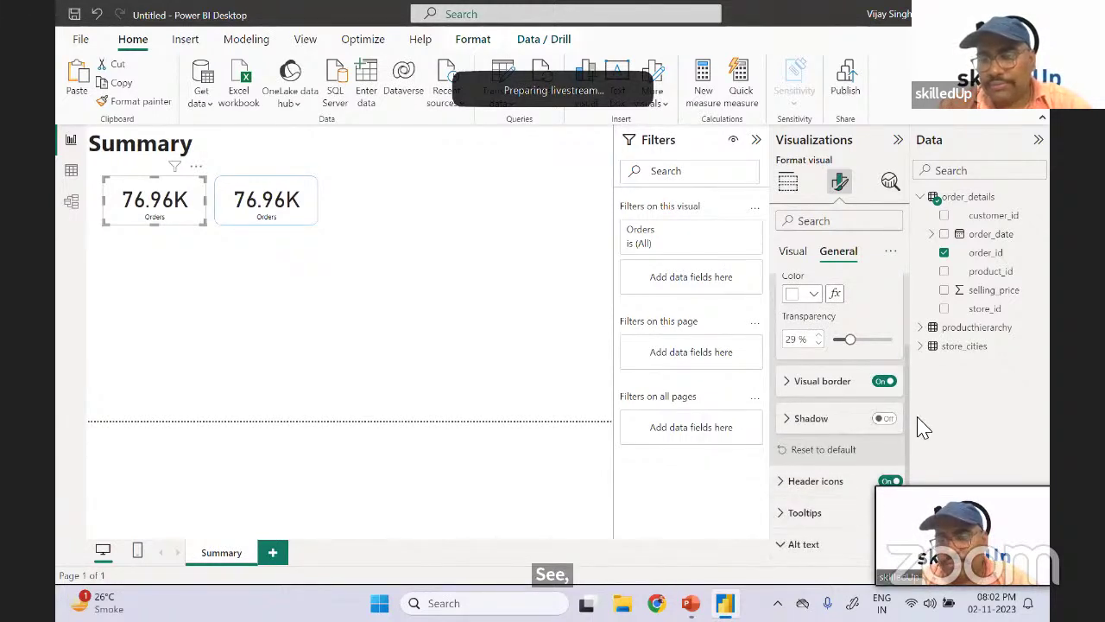
pyautogui.moveTo(913, 432); pyautogui.dragTo(897, 515)
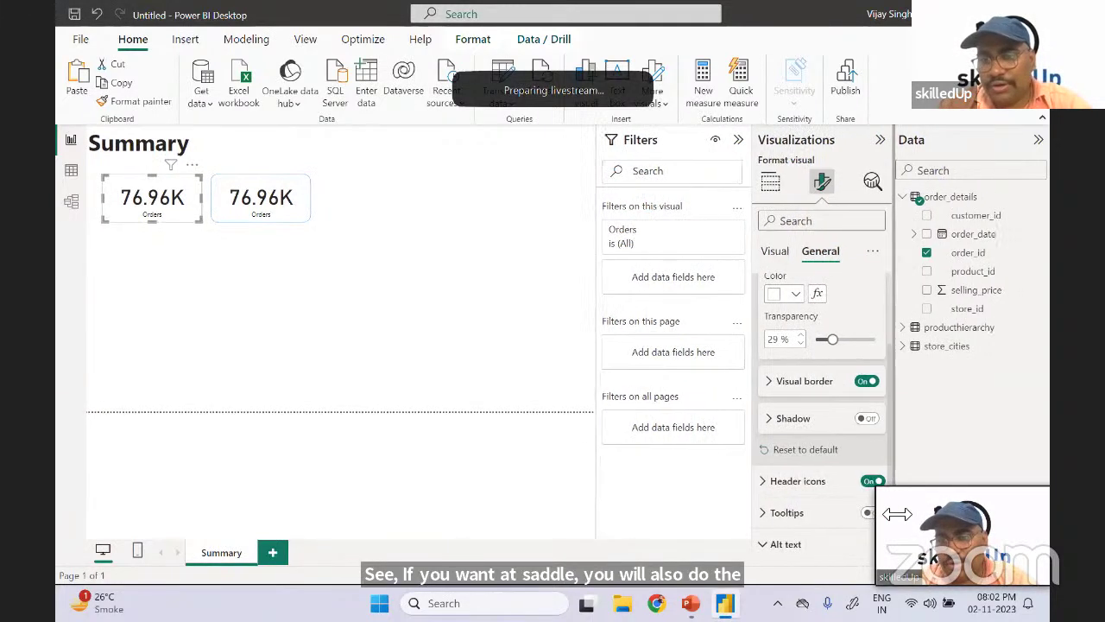
pyautogui.moveTo(893, 468); pyautogui.dragTo(854, 478)
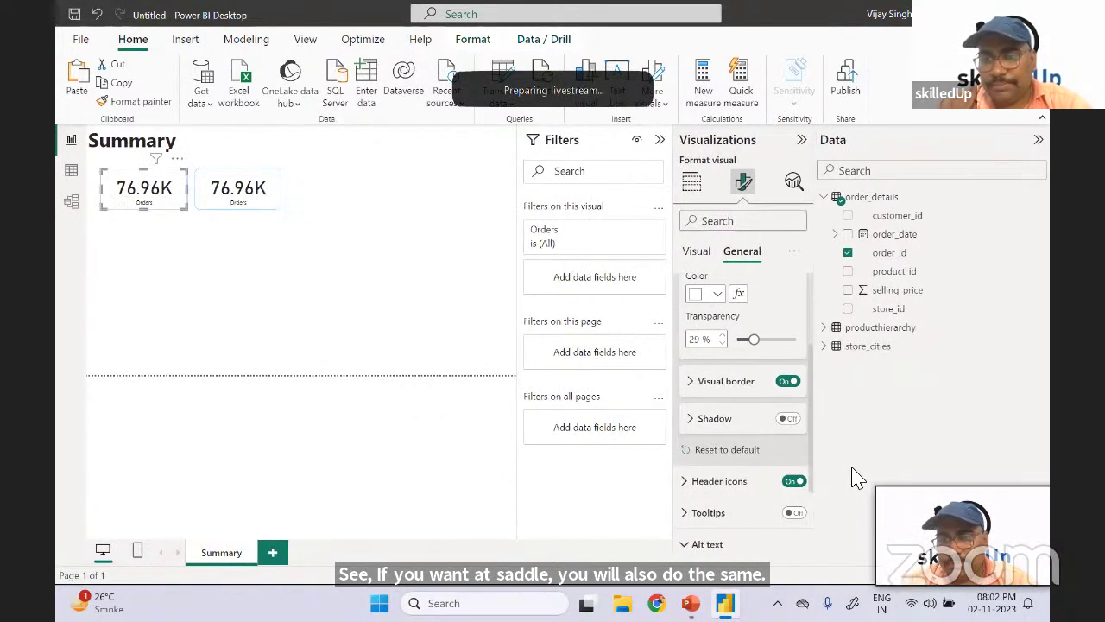
pyautogui.scroll(-3, 809, 457)
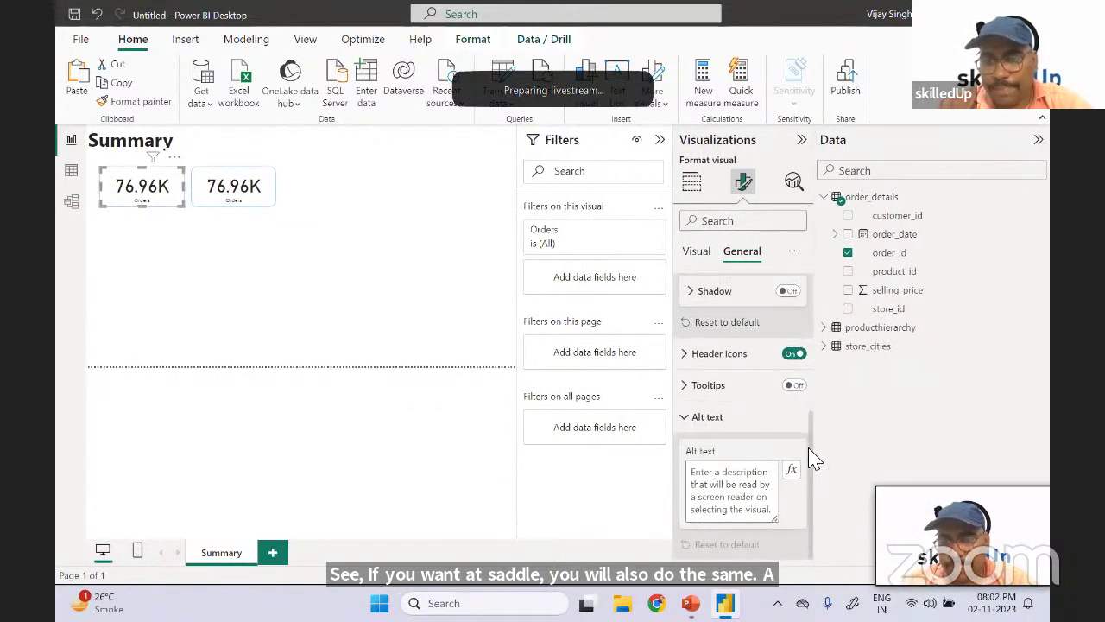
pyautogui.click(684, 417)
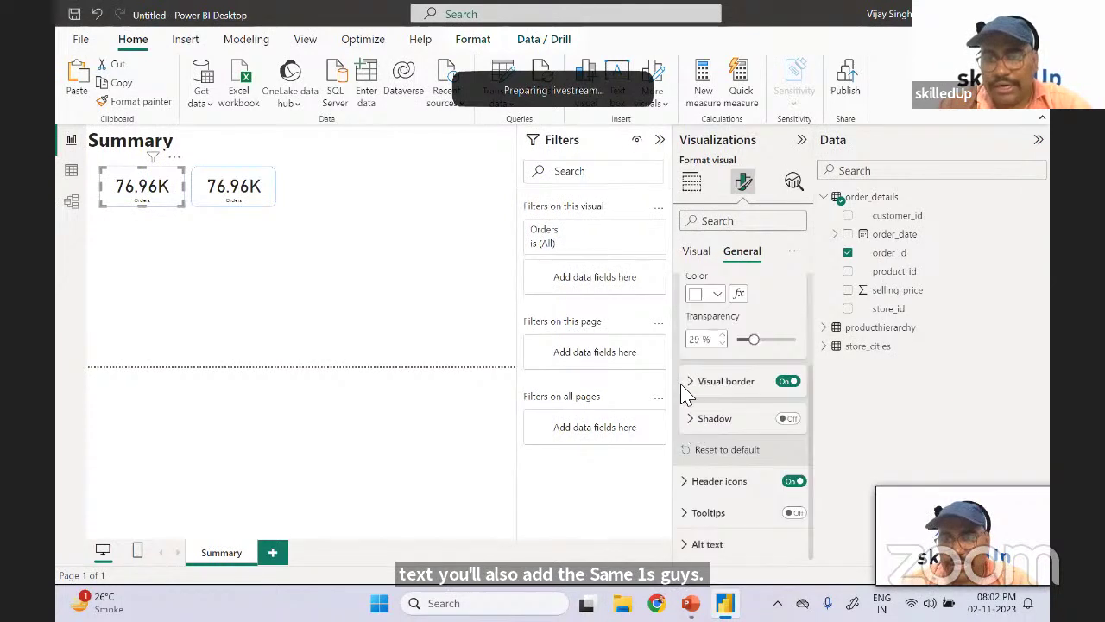
pyautogui.click(719, 481)
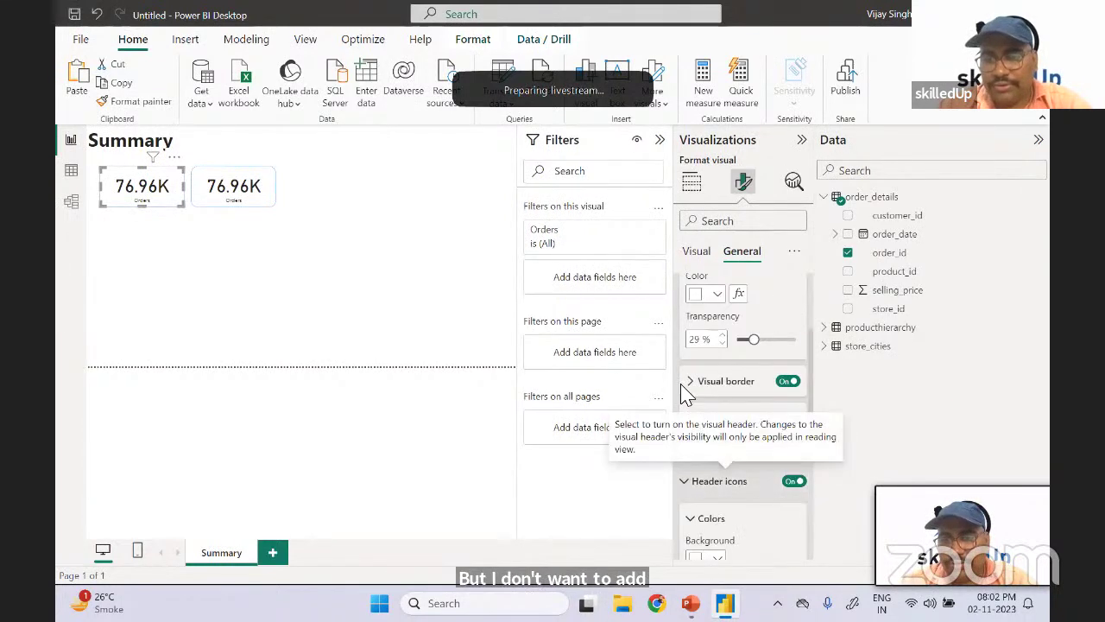
pyautogui.click(690, 486)
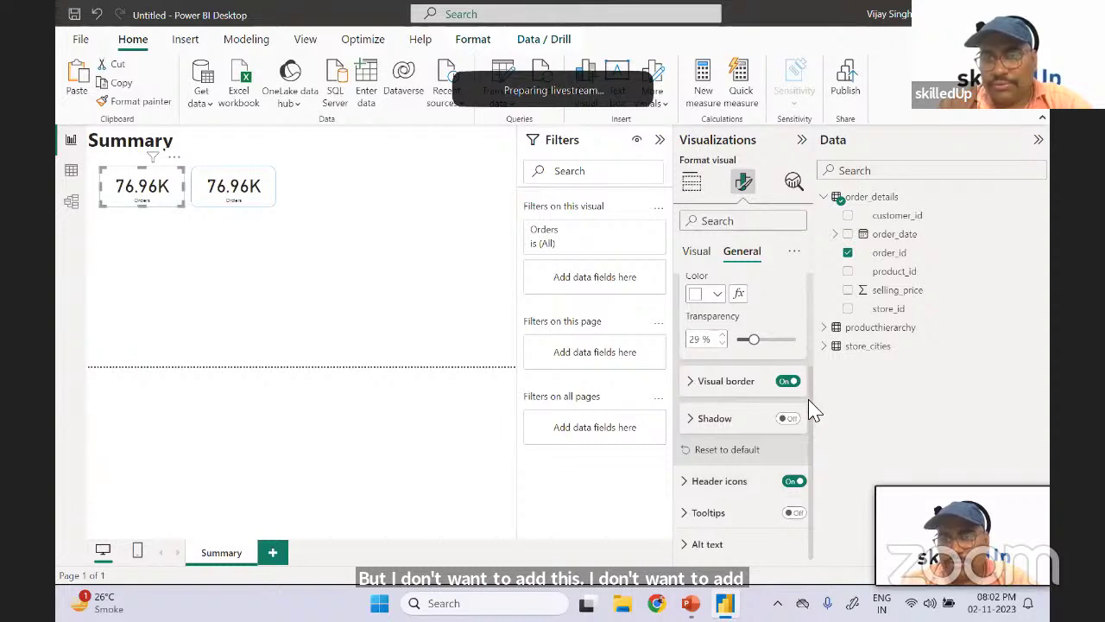
pyautogui.moveTo(814, 414); pyautogui.dragTo(812, 358)
pyautogui.scroll(2, 811, 358)
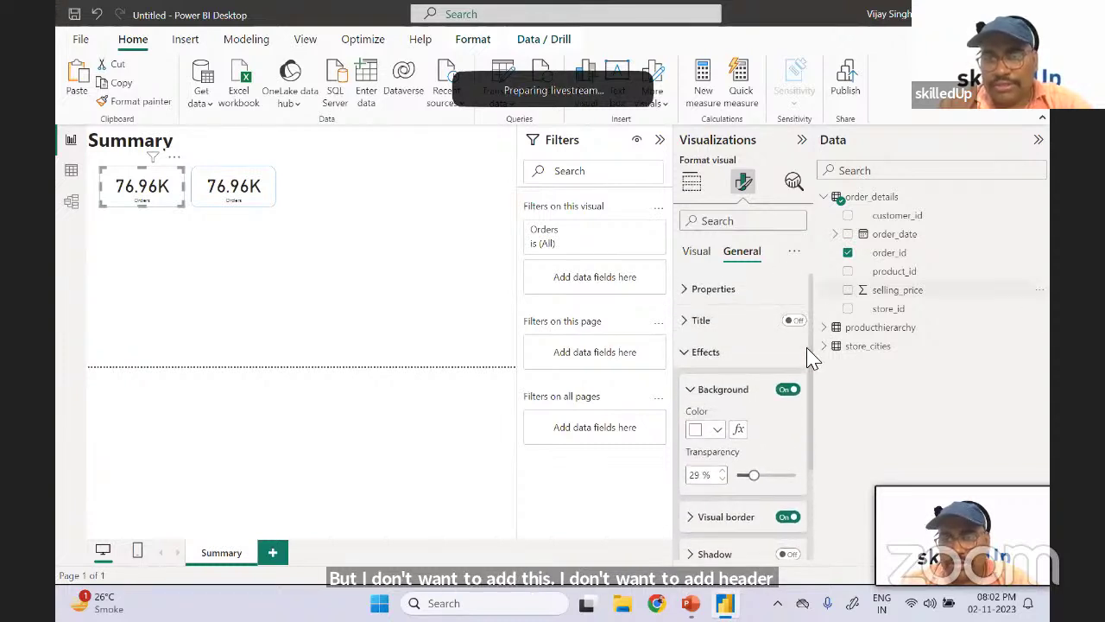
# - Try the title "Test" on the original Orders card and turn its title off again
pyautogui.click(689, 329)
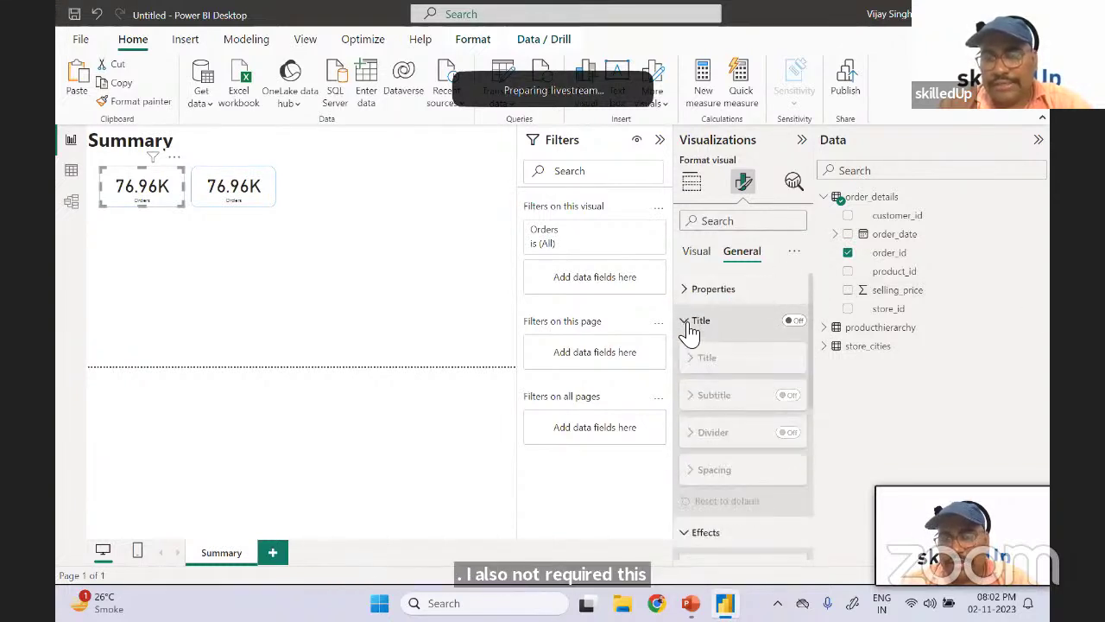
pyautogui.click(793, 321)
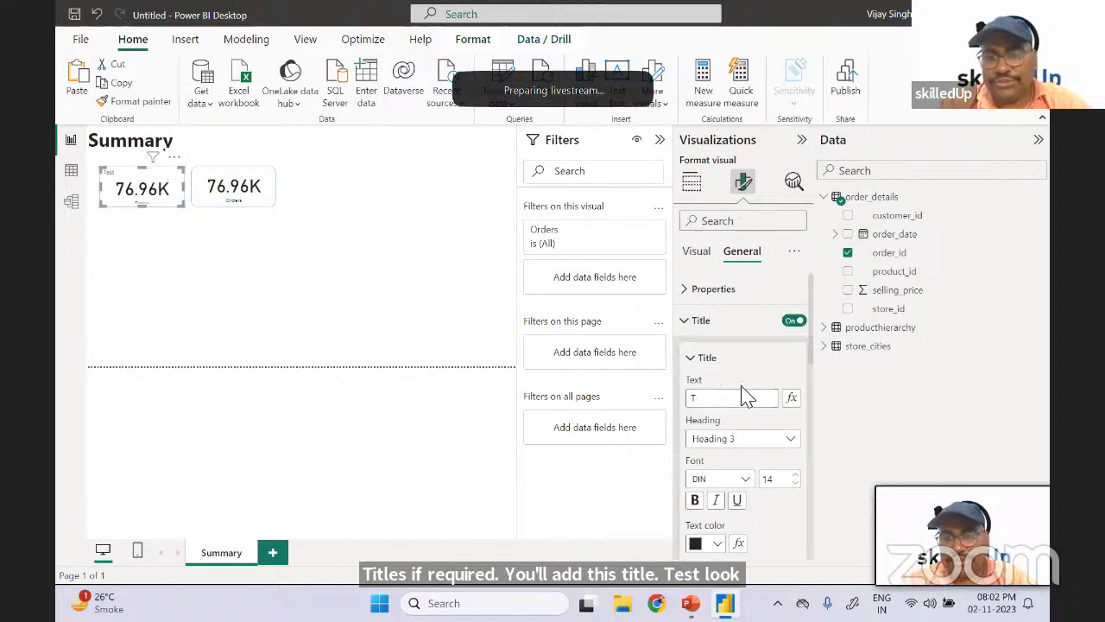
pyautogui.click(792, 320)
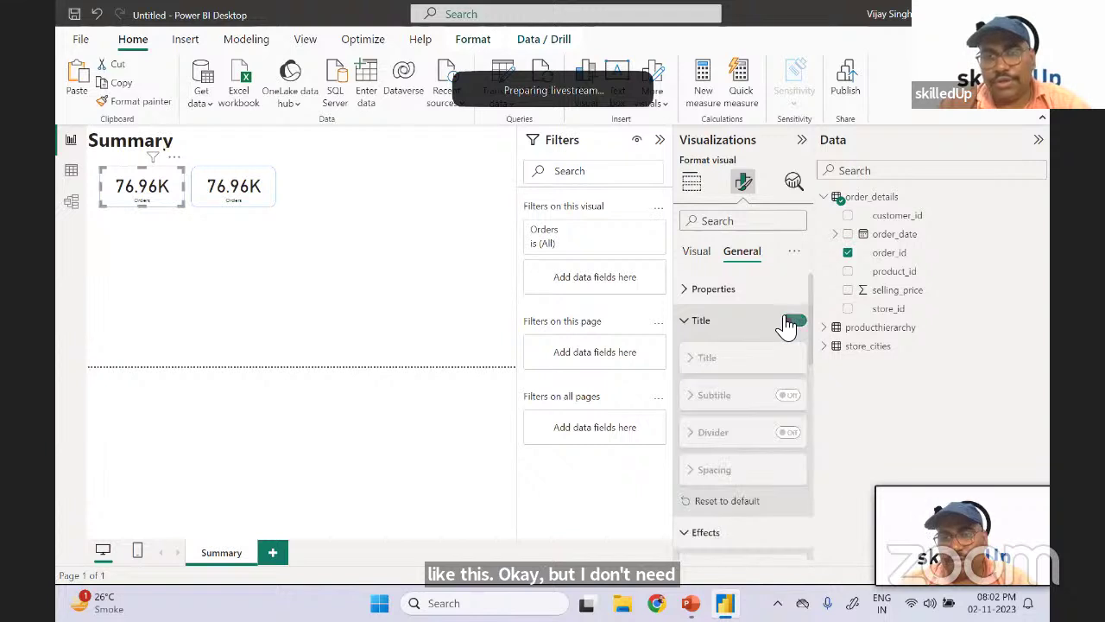
# - Try a height of 200 for the original Orders card and undo the size change
pyautogui.click(698, 290)
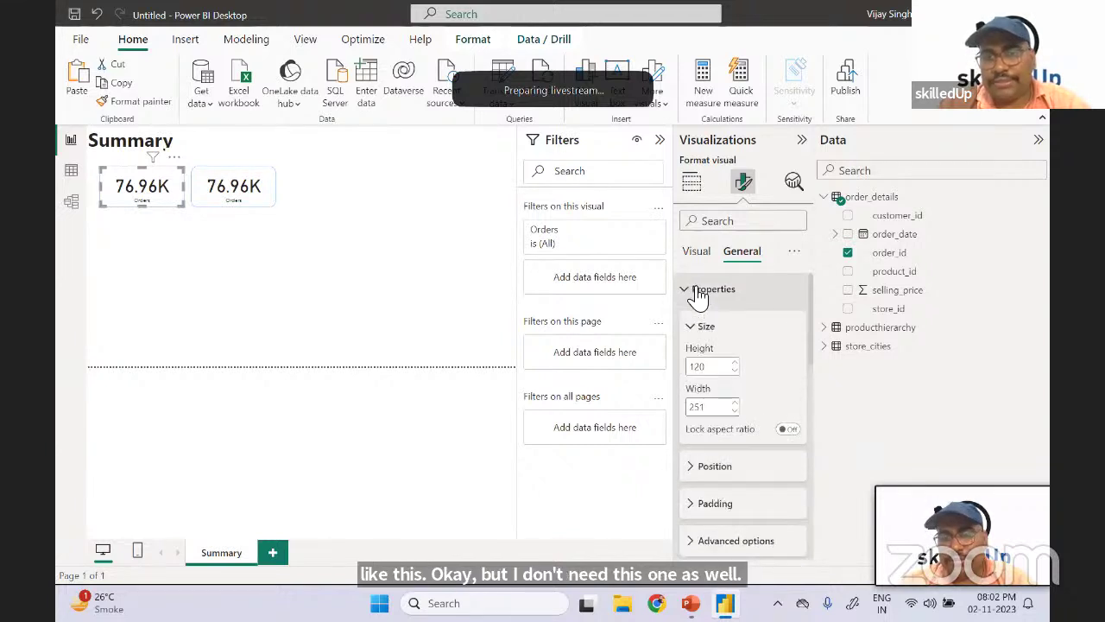
pyautogui.press('Tab')
pyautogui.press('Tab')
pyautogui.press('BackSpace')
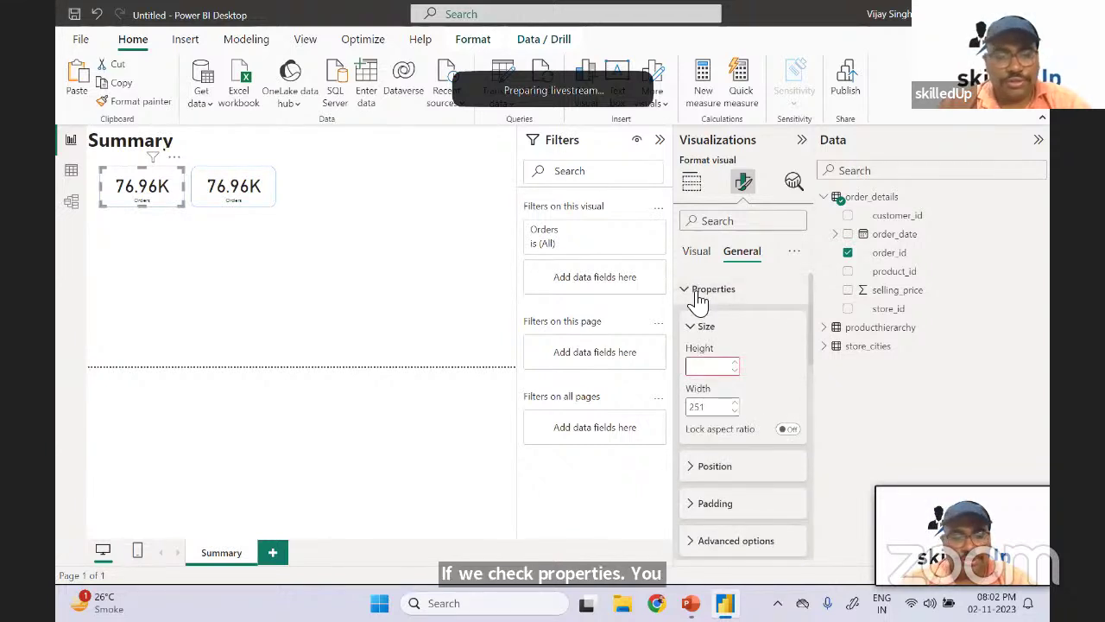
pyautogui.write('200')
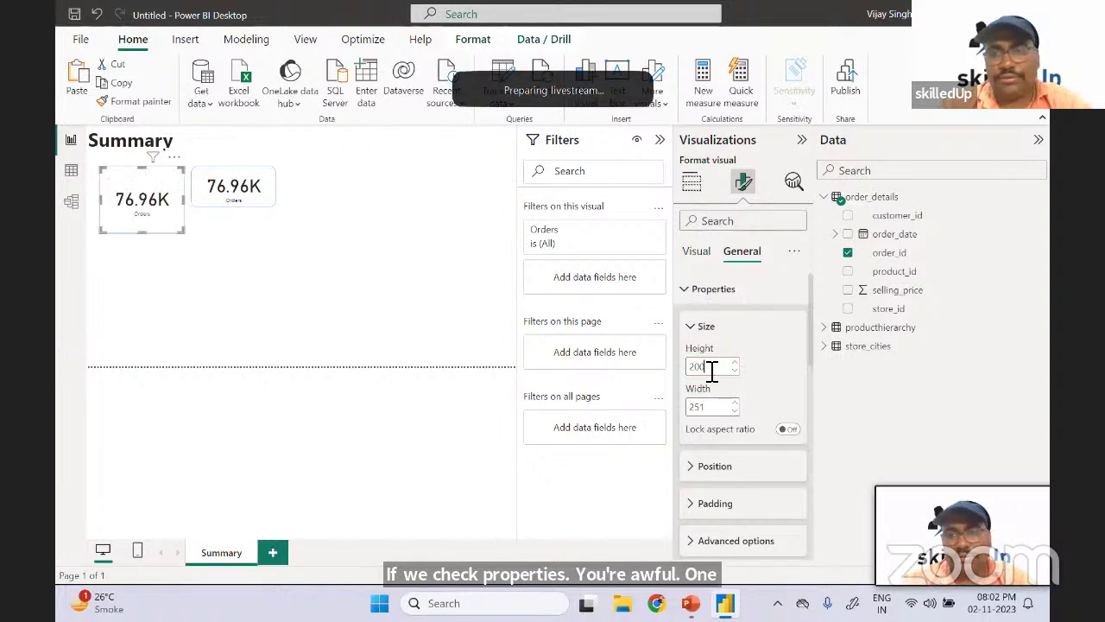
pyautogui.hotkey('ctrl', 'z')
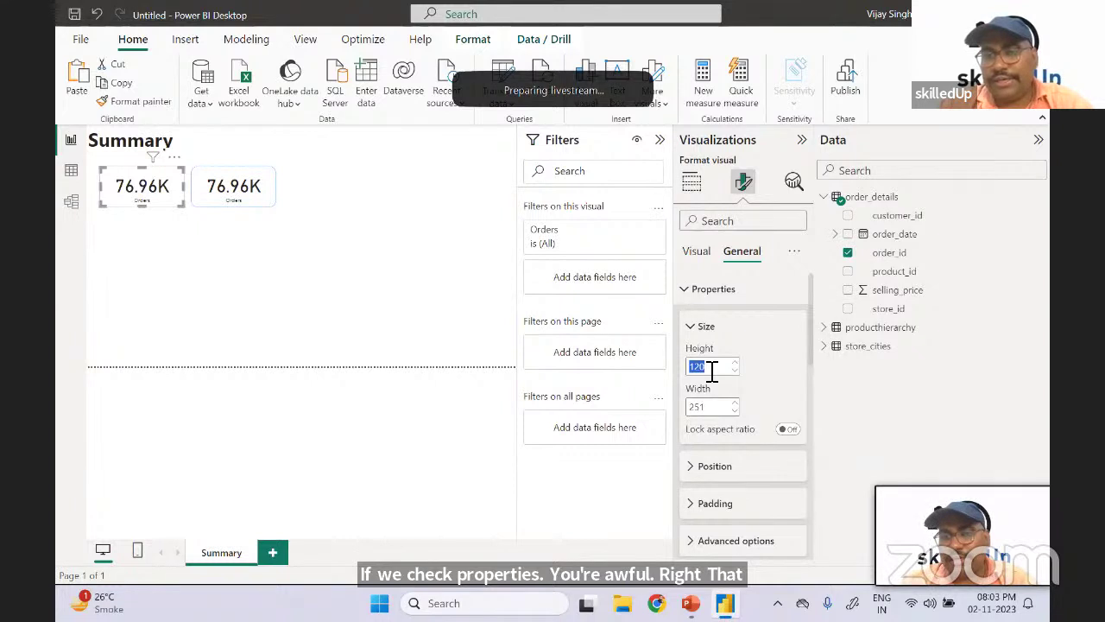
# - Set the original Orders card's callout value to font size 35 and make it bold
pyautogui.click(707, 251)
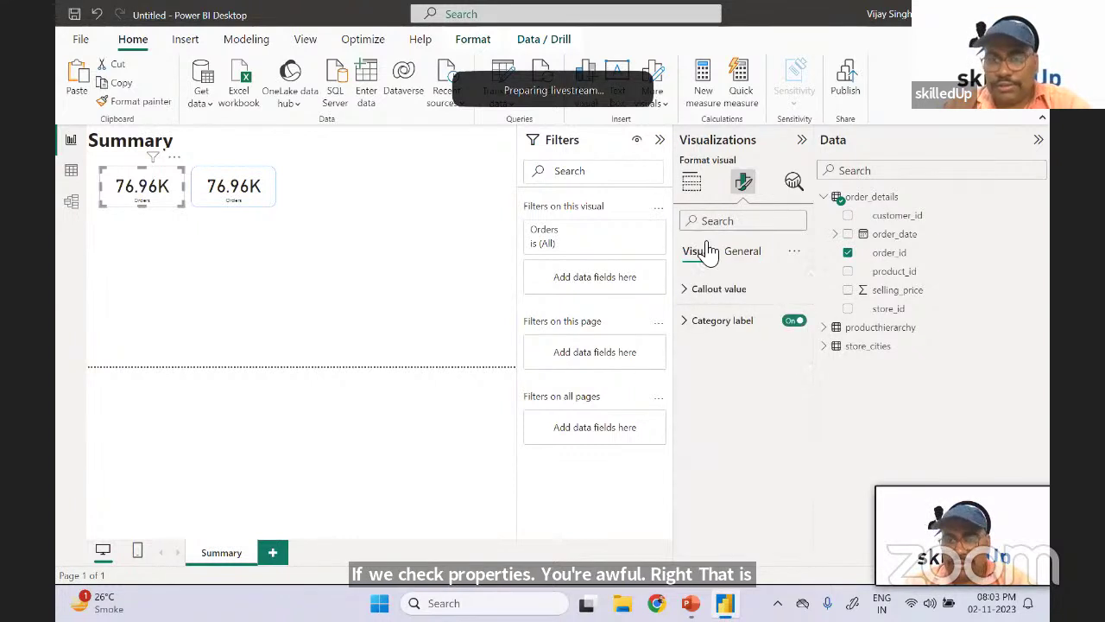
pyautogui.click(691, 291)
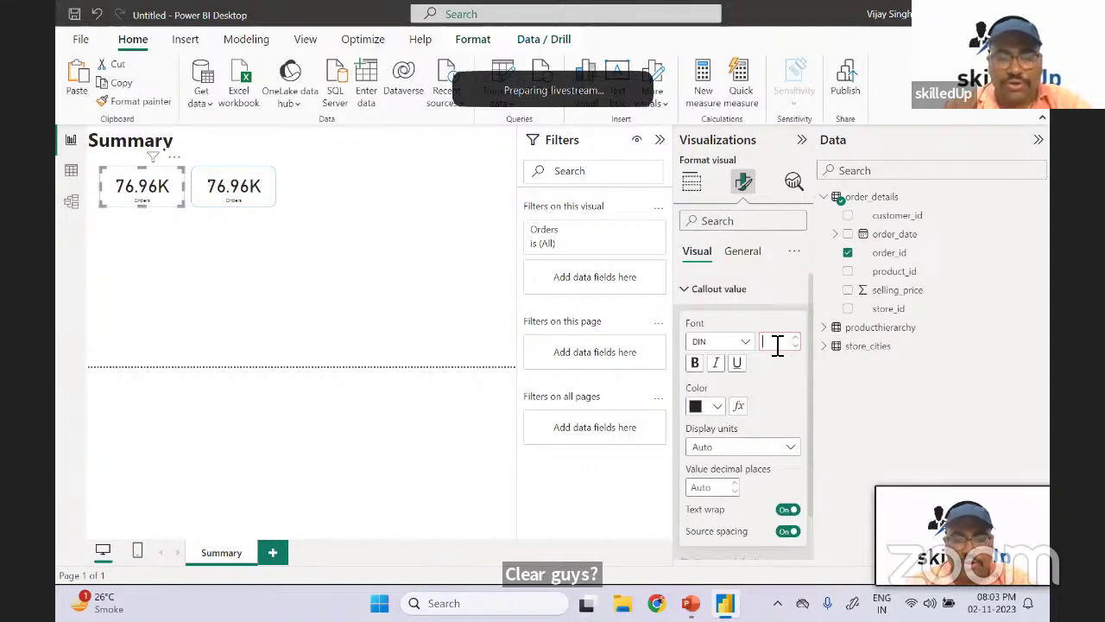
pyautogui.write('35')
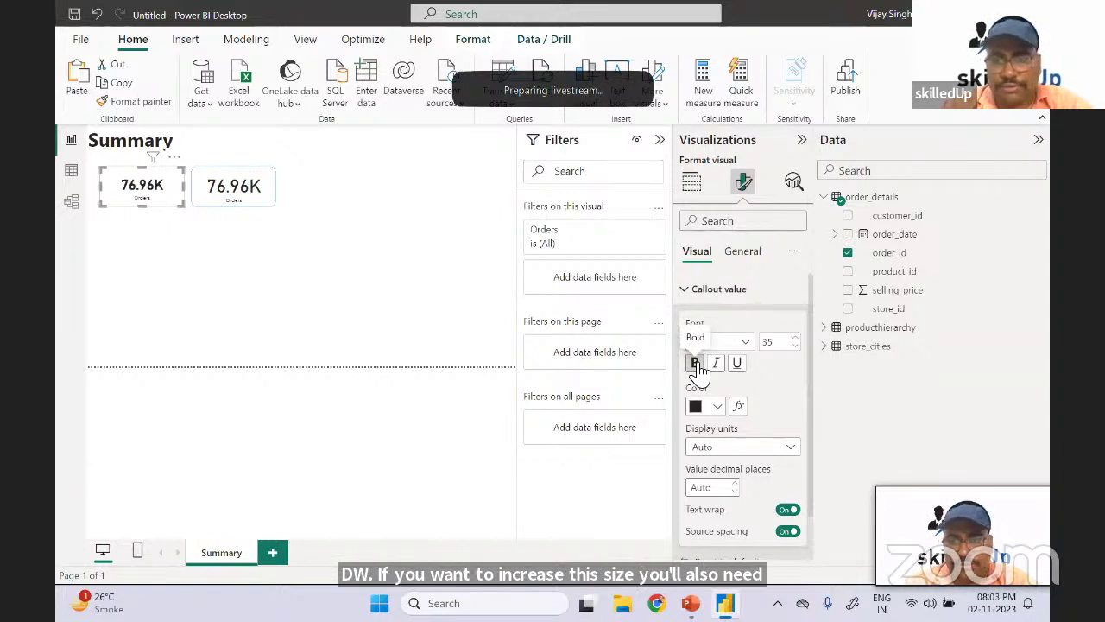
# - Make the original Orders card's category label bold
pyautogui.scroll(-1, 812, 401)
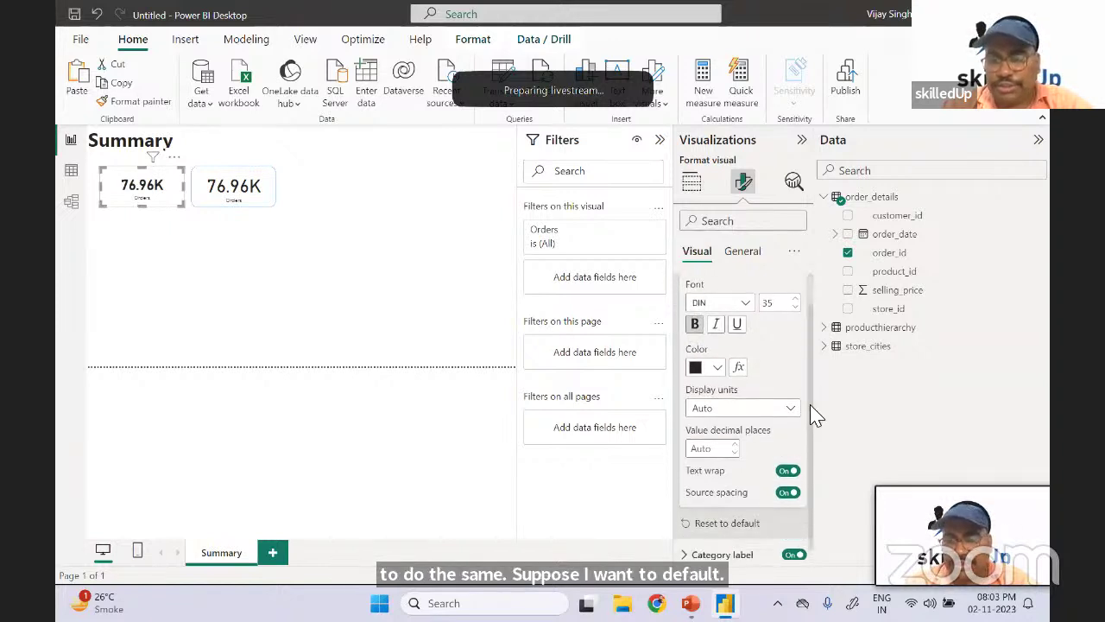
pyautogui.click(686, 544)
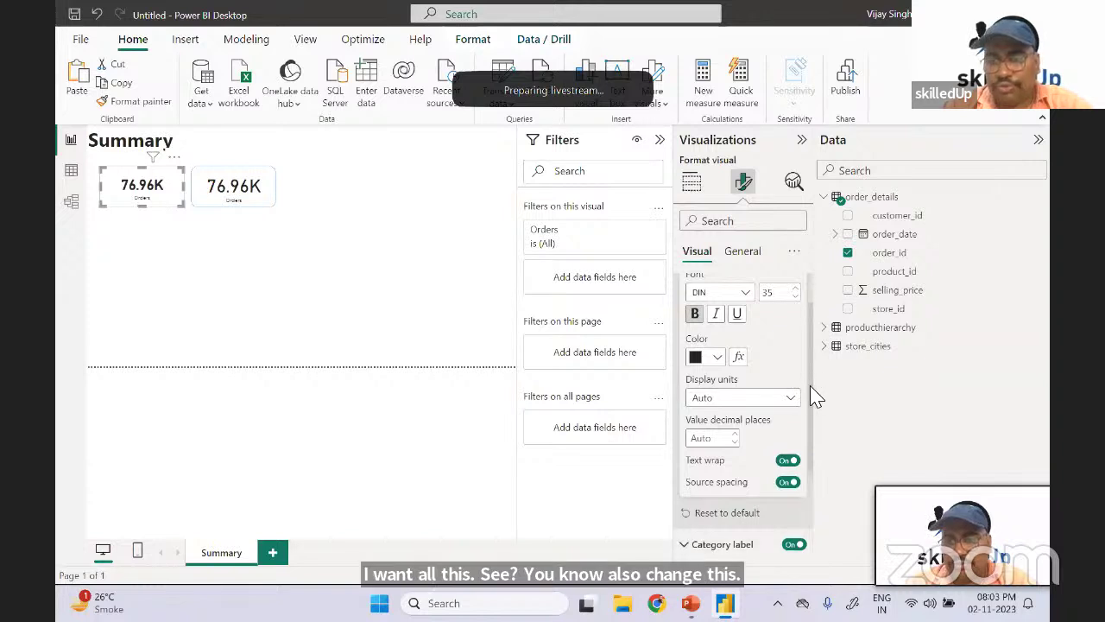
pyautogui.scroll(-3, 812, 397)
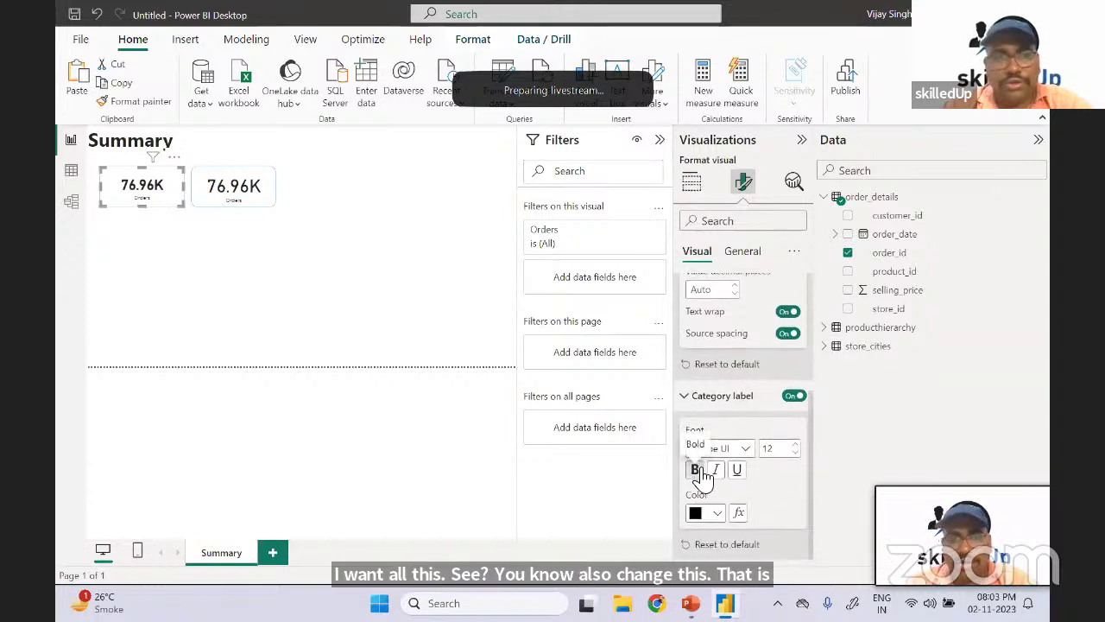
pyautogui.click(704, 470)
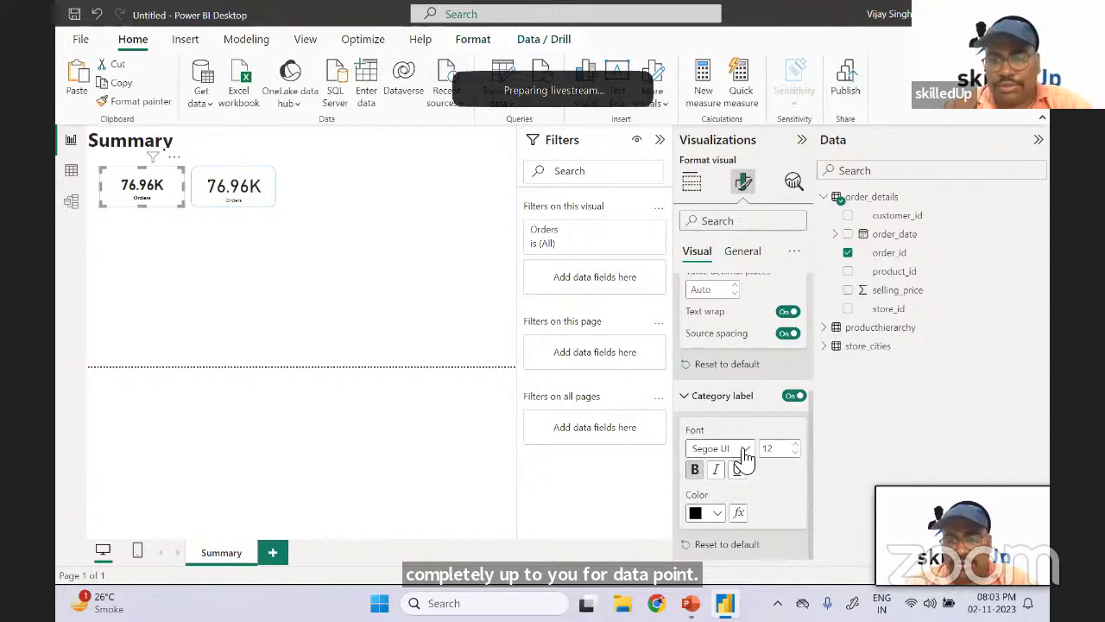
# - Set the first Orders card's category label font size to 20 and turn off bold for its callout value
pyautogui.doubleClick(767, 448)
pyautogui.write('20')
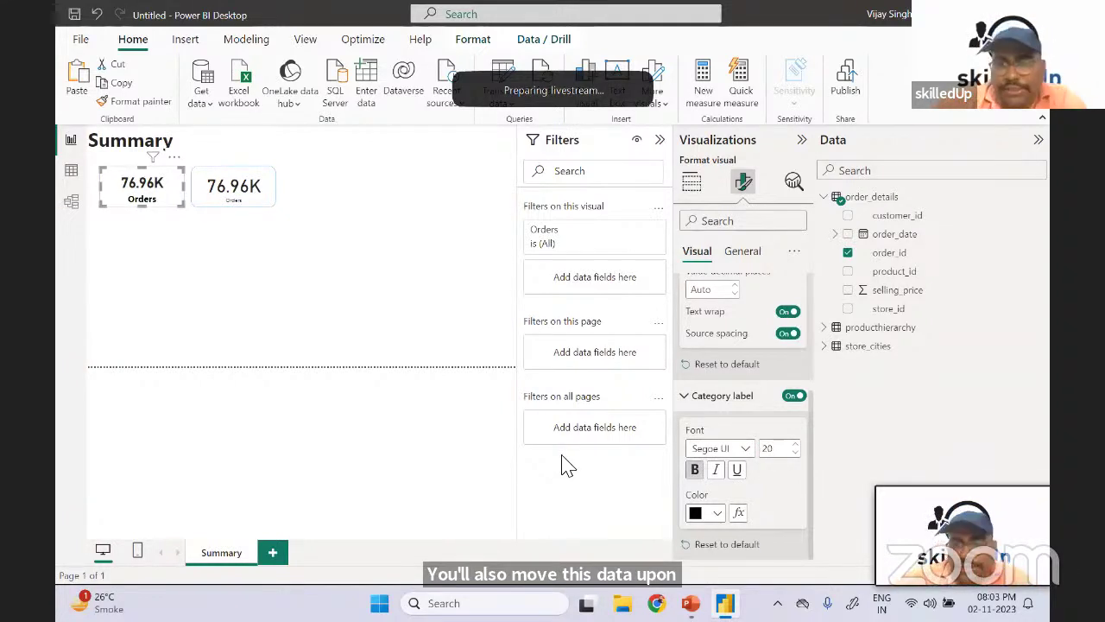
pyautogui.scroll(5, 813, 449)
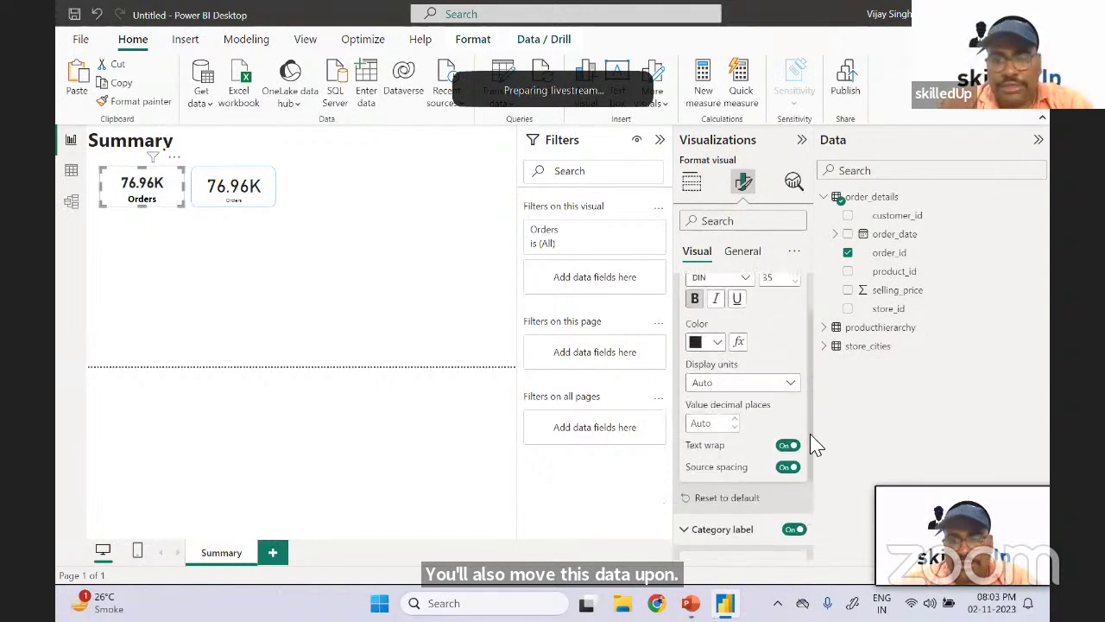
pyautogui.click(695, 357)
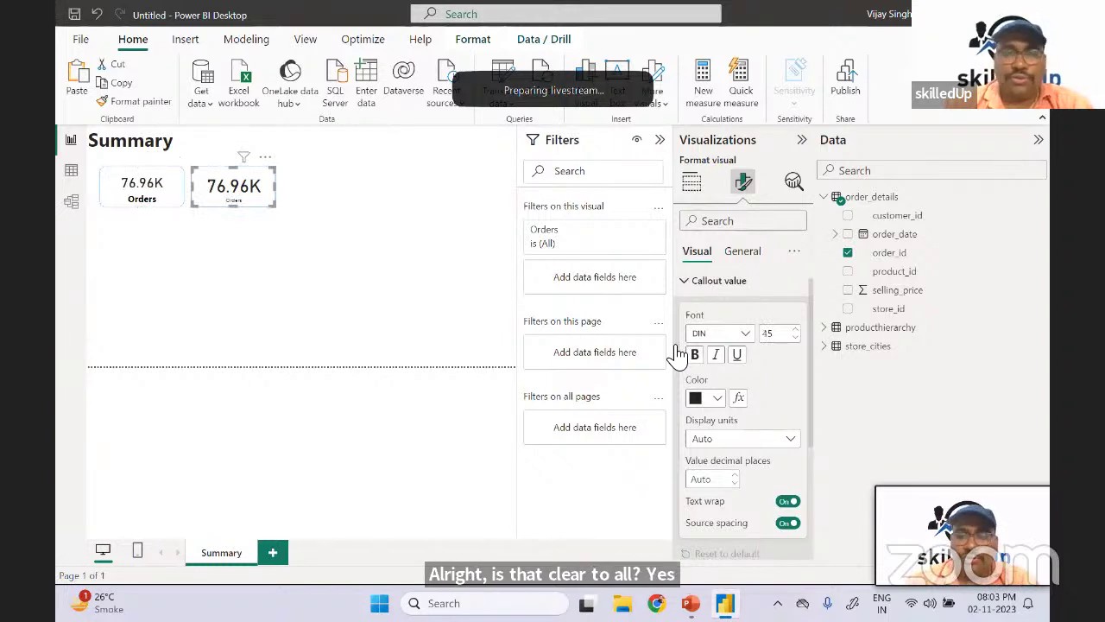
# - Delete the second Orders card and place a copy of the formatted Orders card directly beside the original
pyautogui.press('Delete')
pyautogui.click(141, 148)
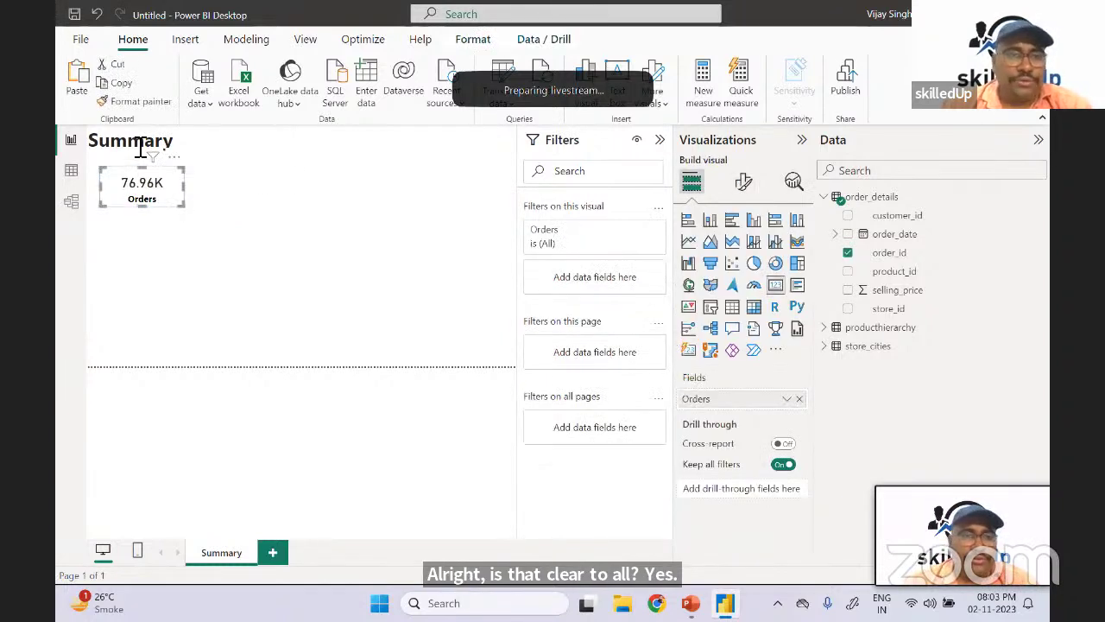
pyautogui.moveTo(170, 174); pyautogui.dragTo(257, 183)
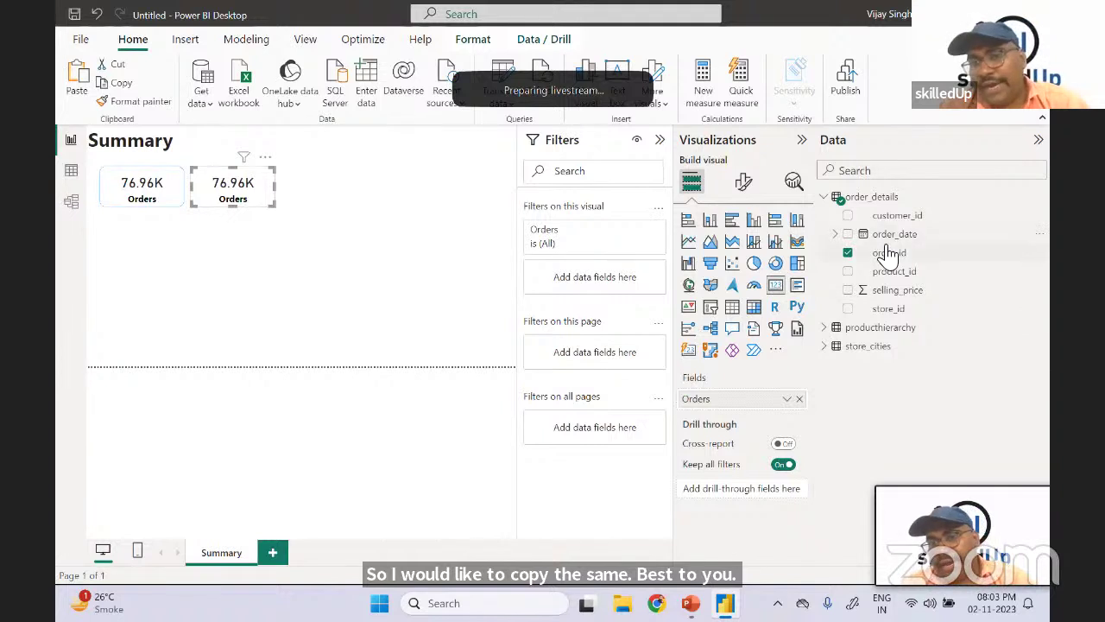
# - Replace the copied card's order_id field with selling_price and rename the field for this visual as GMV
pyautogui.click(848, 253)
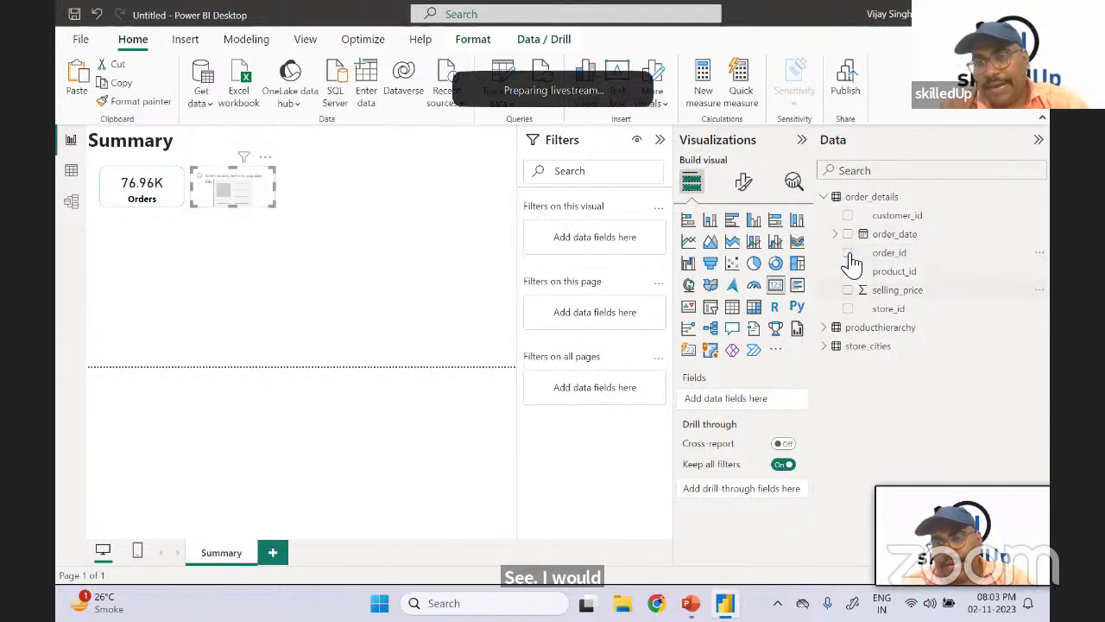
pyautogui.click(848, 290)
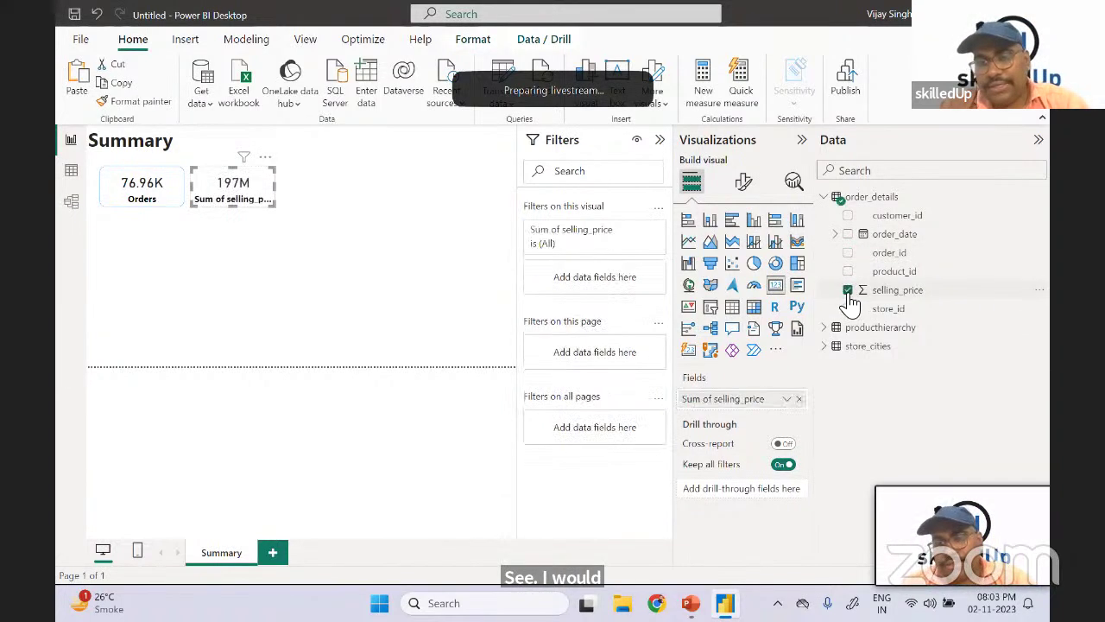
pyautogui.doubleClick(736, 402)
pyautogui.write('GMV')
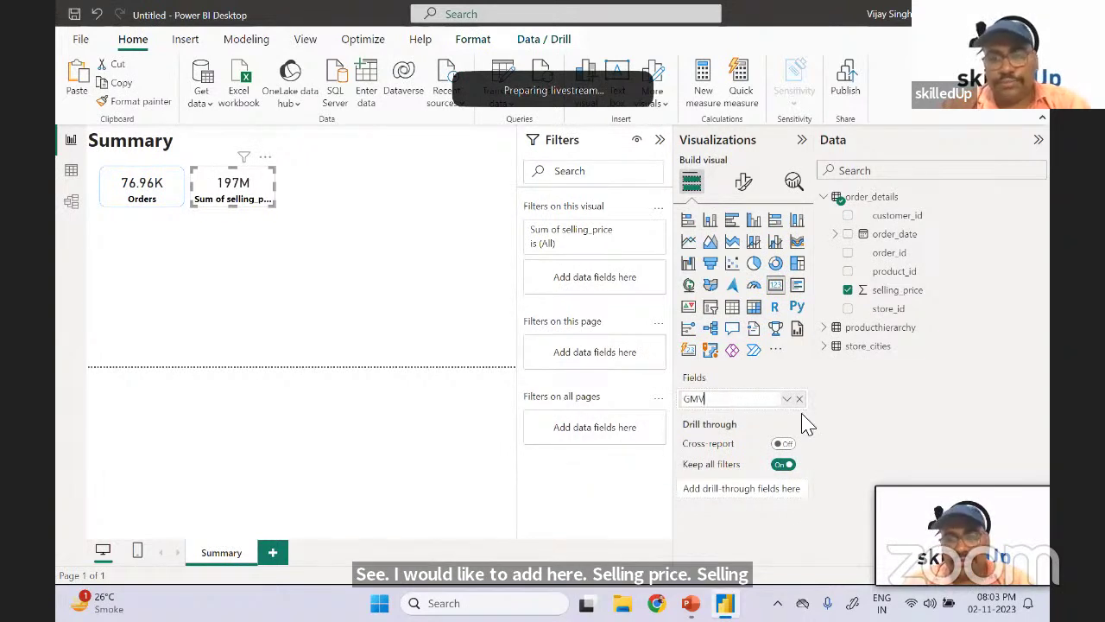
pyautogui.press('Return')
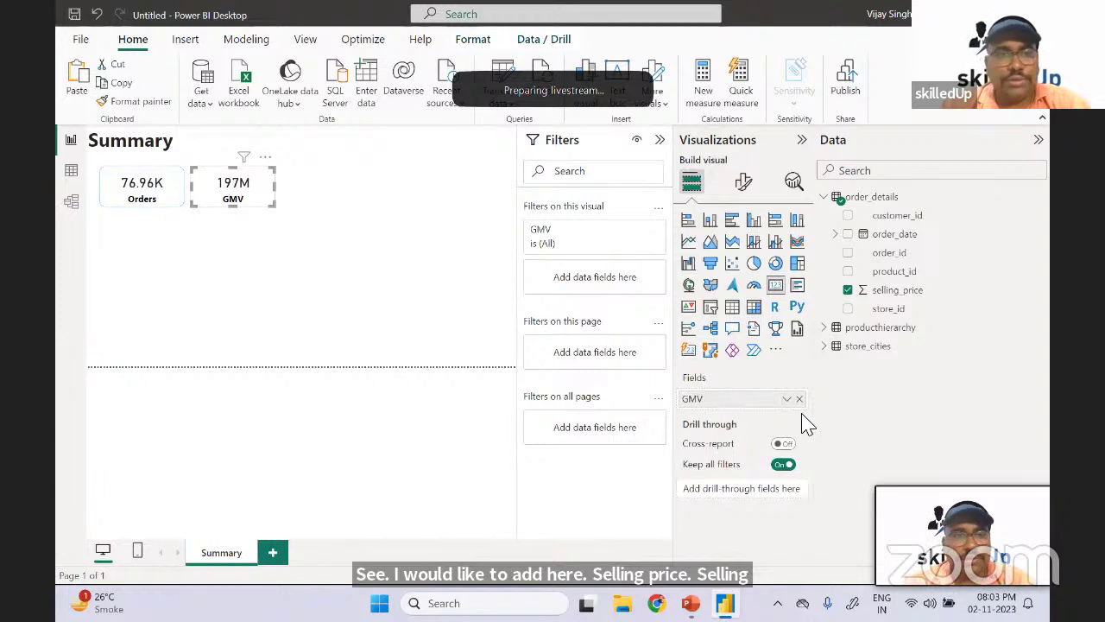
# - Duplicate the GMV card beside itself and replace the copy's selling_price field with customer_id
pyautogui.click(246, 205)
pyautogui.moveTo(243, 196); pyautogui.dragTo(331, 198)
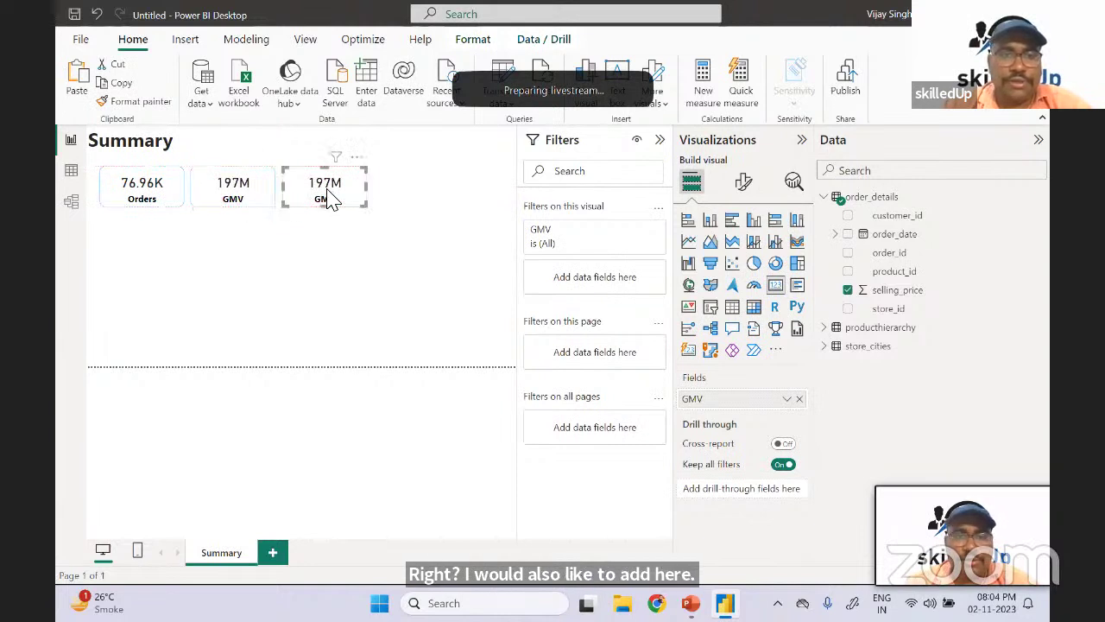
pyautogui.click(848, 291)
pyautogui.click(848, 215)
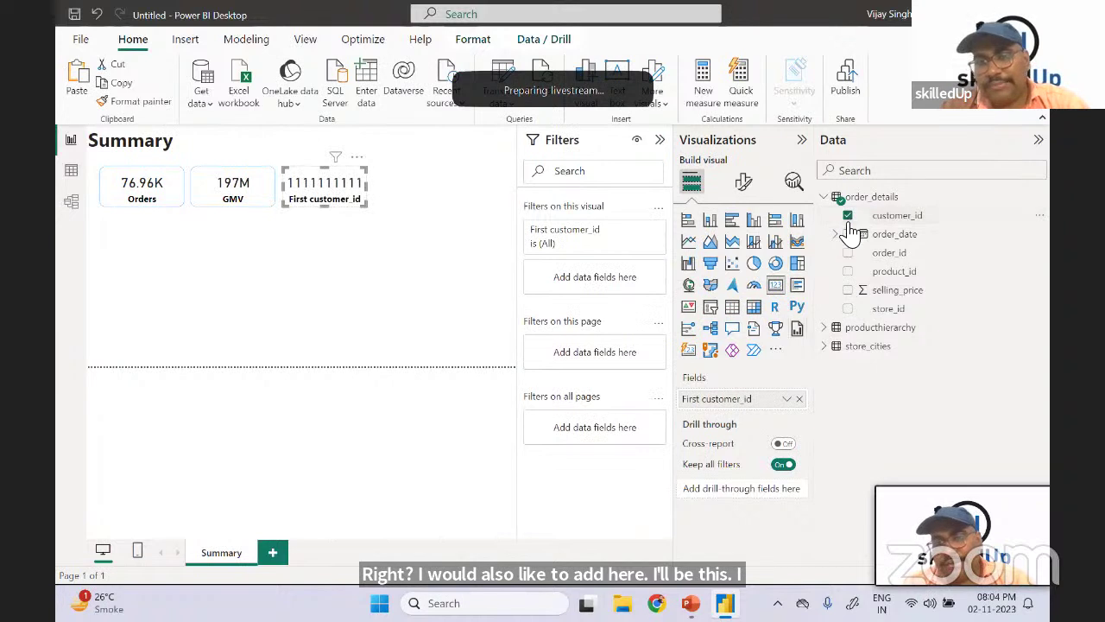
# - Summarize customer_id on the third card as Count (Distinct) and rename the field as Customers
pyautogui.click(787, 399)
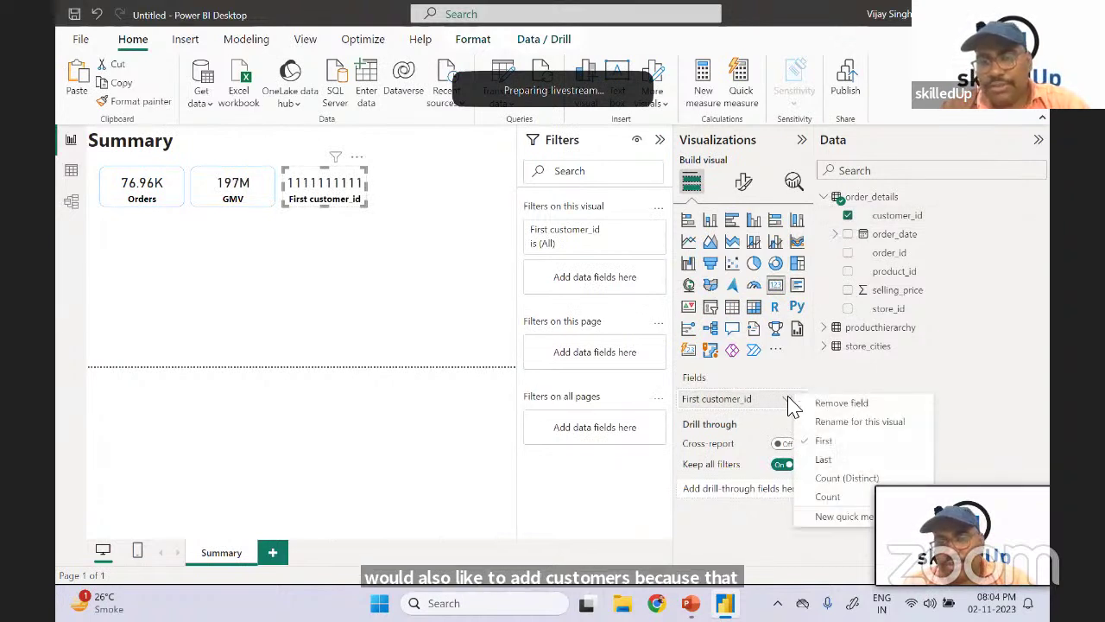
pyautogui.click(827, 480)
pyautogui.doubleClick(705, 399)
pyautogui.write('C')
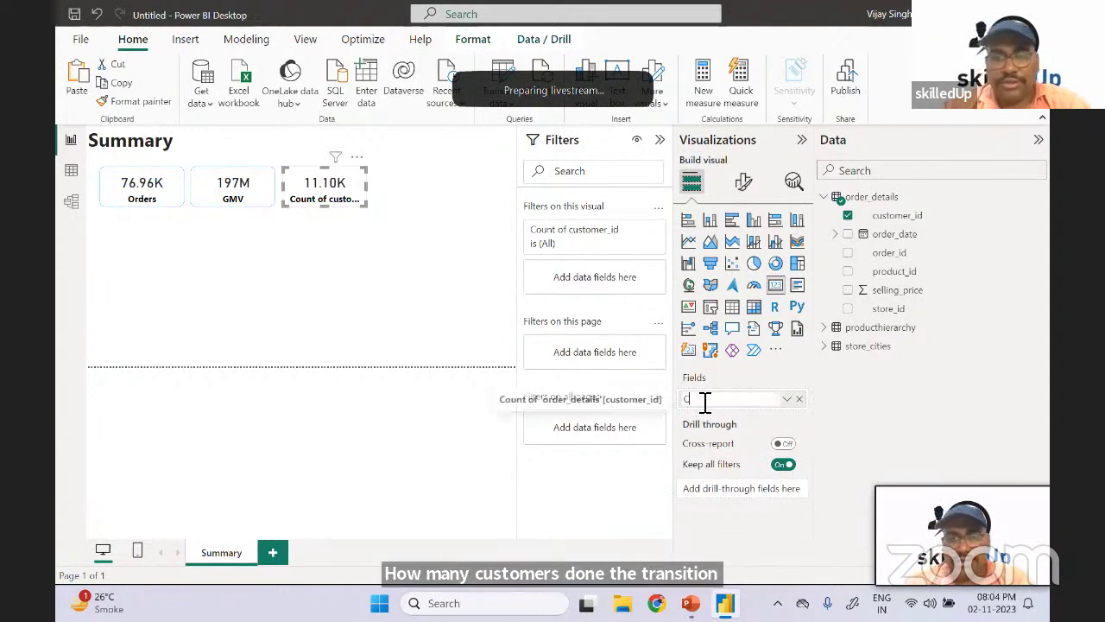
pyautogui.write('ustomers')
pyautogui.press('Return')
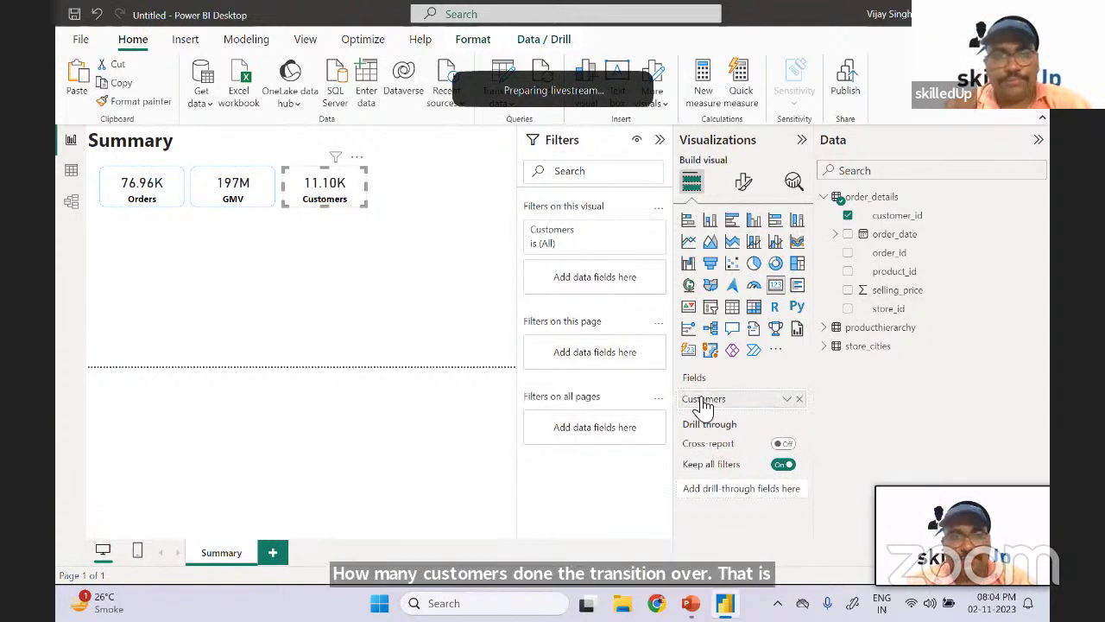
# - Add a slicer at the page's upper-right corner, reduce its height, and assign order_date as its field
pyautogui.click(440, 177)
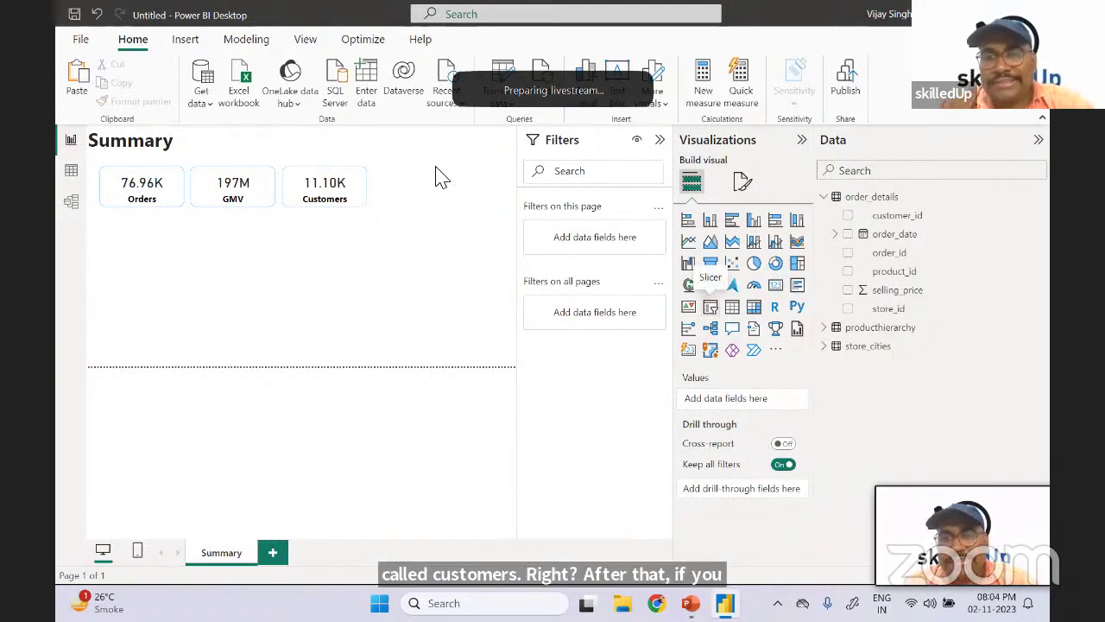
pyautogui.click(710, 306)
pyautogui.moveTo(144, 276); pyautogui.dragTo(388, 143)
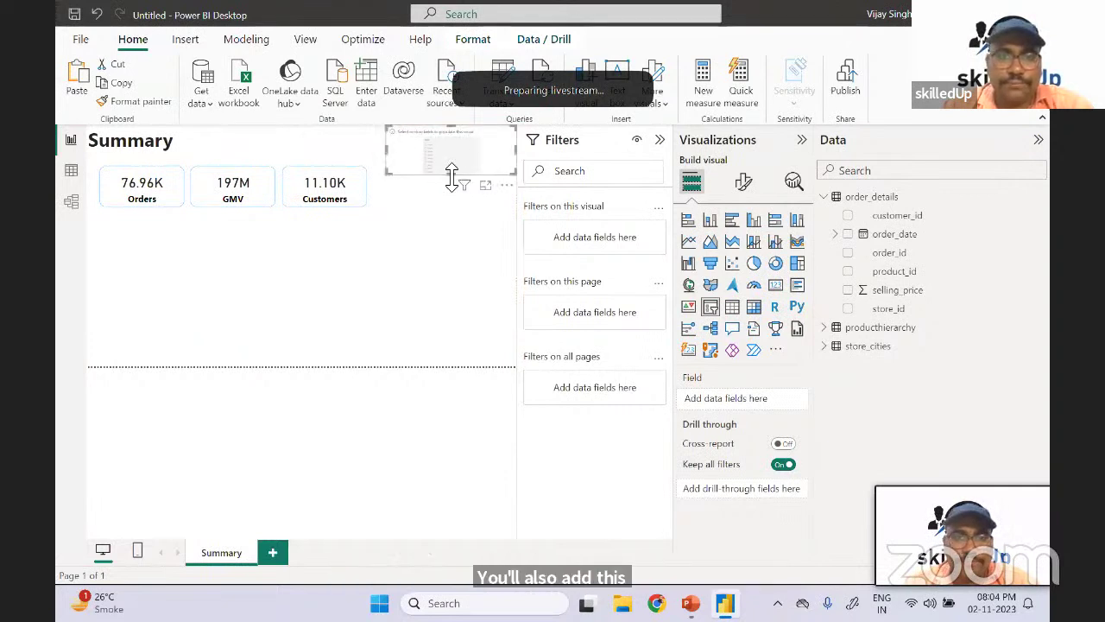
pyautogui.moveTo(451, 176); pyautogui.dragTo(452, 158)
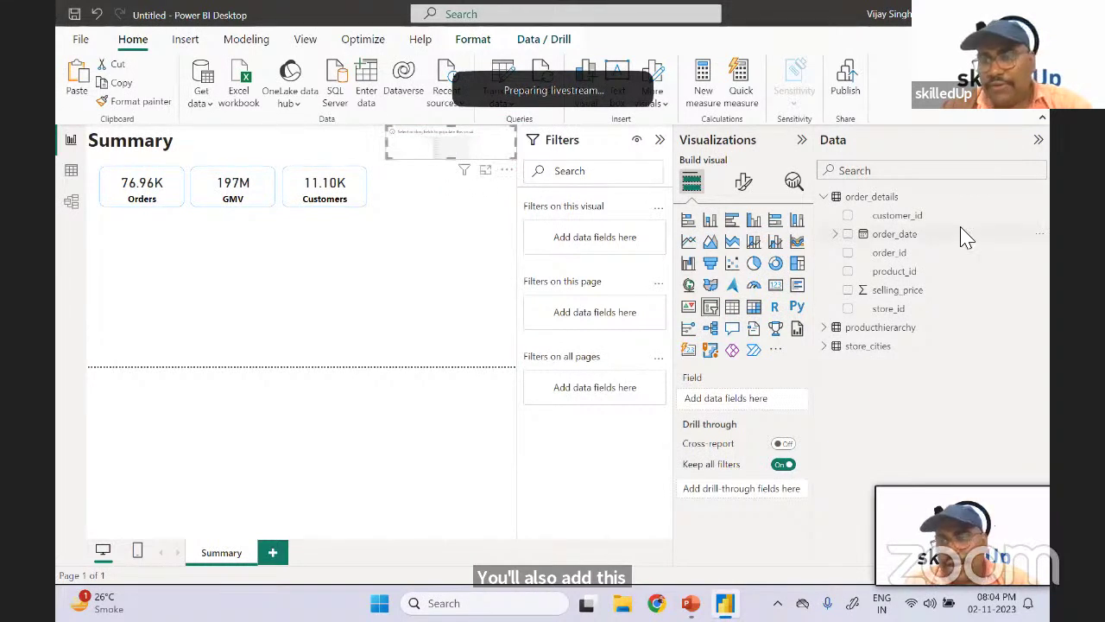
pyautogui.click(847, 234)
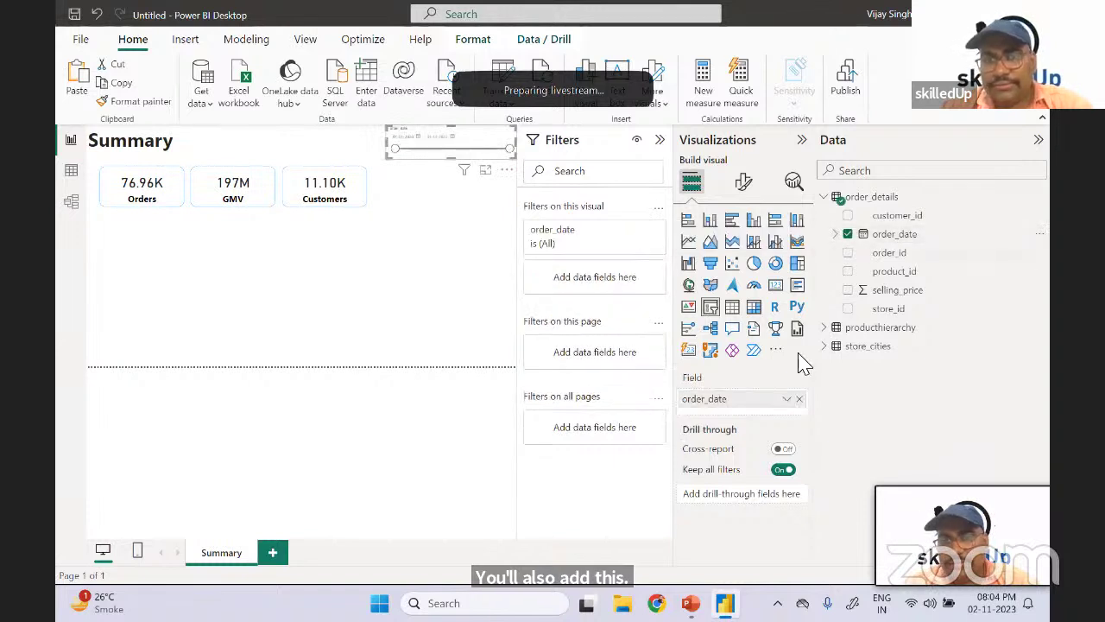
pyautogui.click(787, 400)
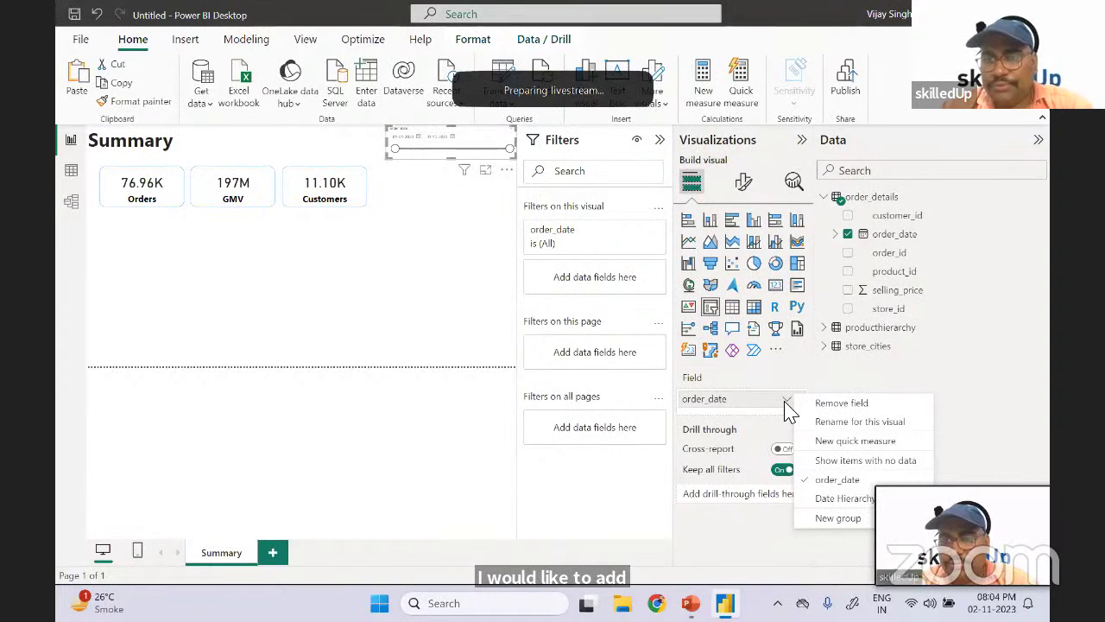
# - Turn off the slicer header in the order_date slicer's visual formatting
pyautogui.click(743, 184)
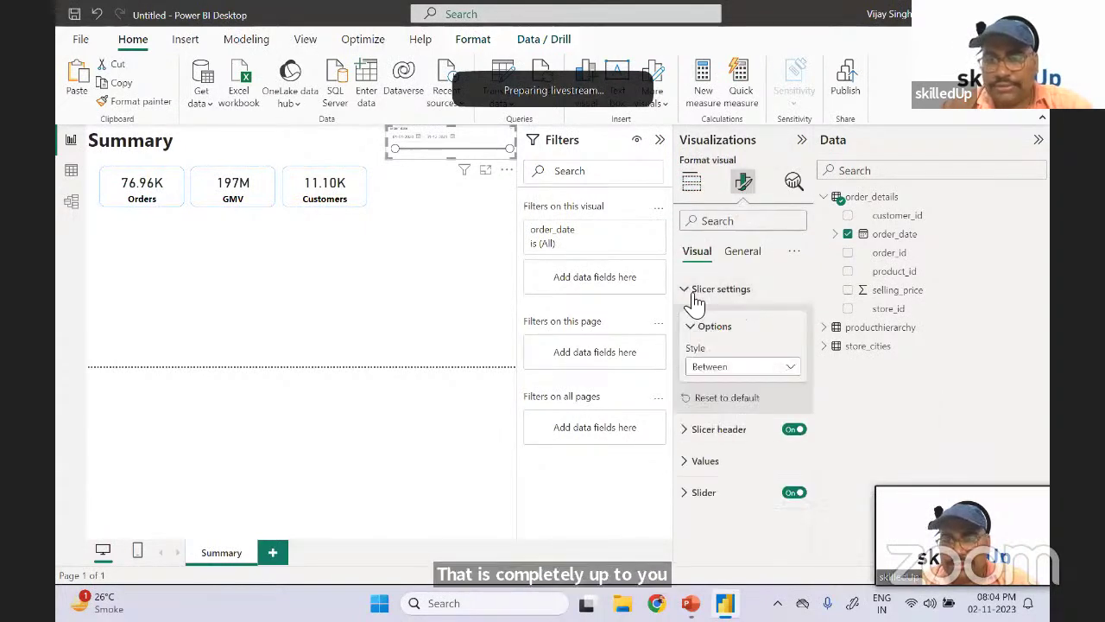
pyautogui.click(696, 326)
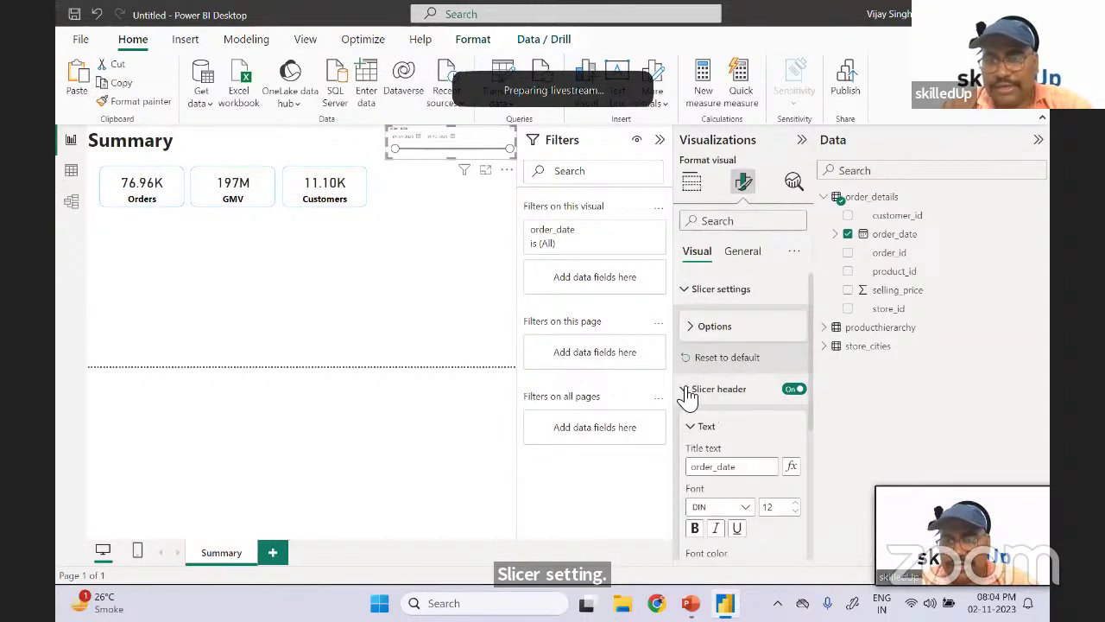
pyautogui.click(794, 391)
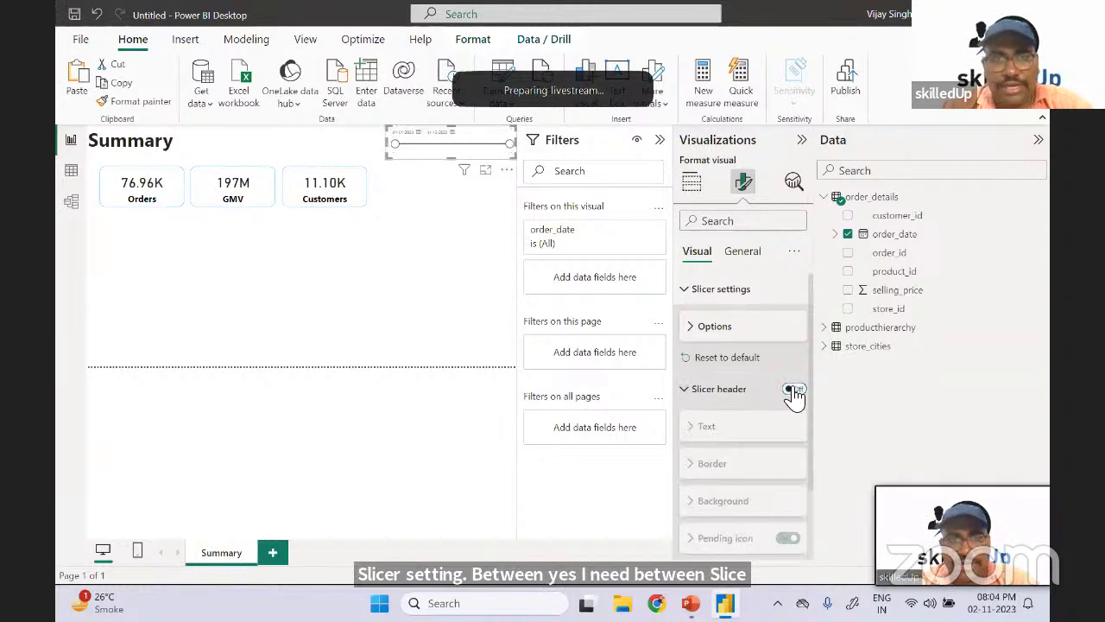
pyautogui.click(692, 399)
# - Format the slicer's date values as bold at size 25 and widen the slicer so both dates fit on one line
pyautogui.click(695, 426)
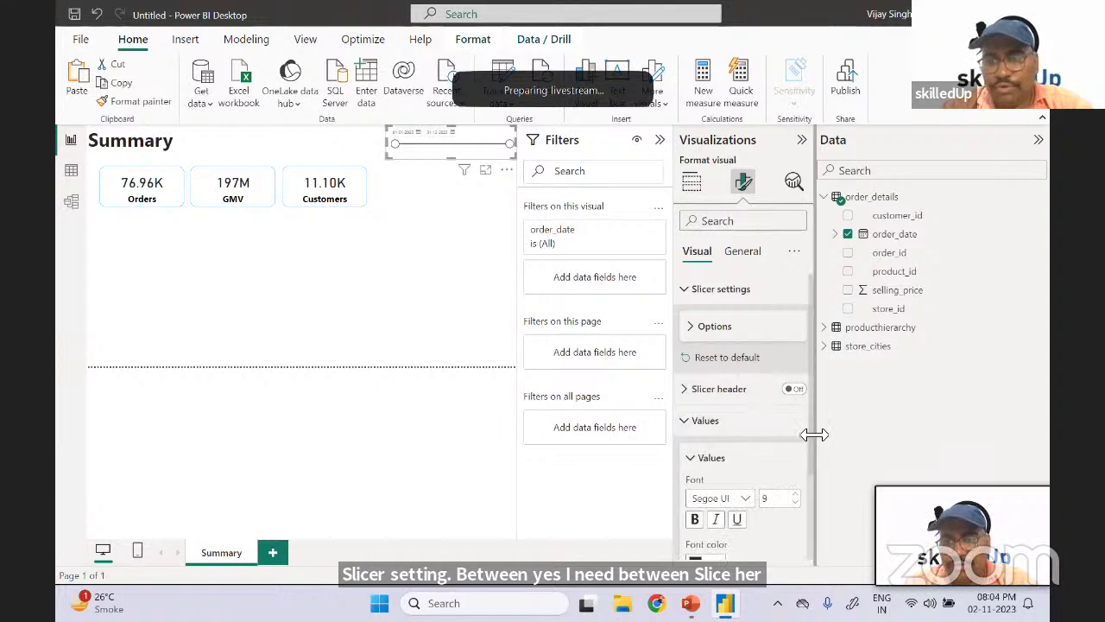
pyautogui.moveTo(814, 434); pyautogui.dragTo(806, 439)
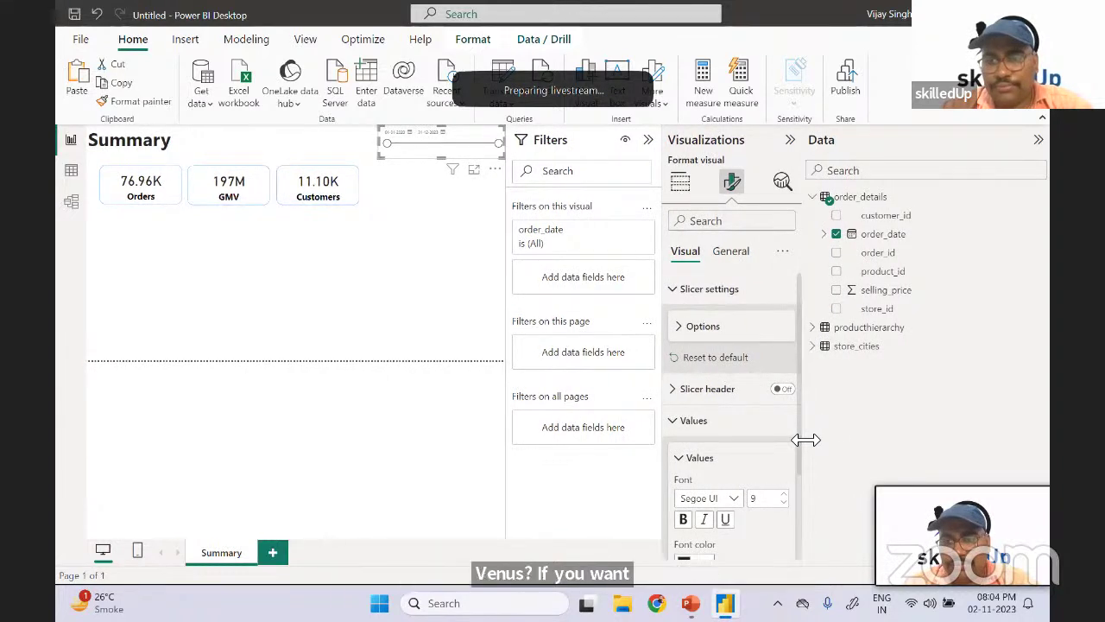
pyautogui.scroll(-3, 804, 444)
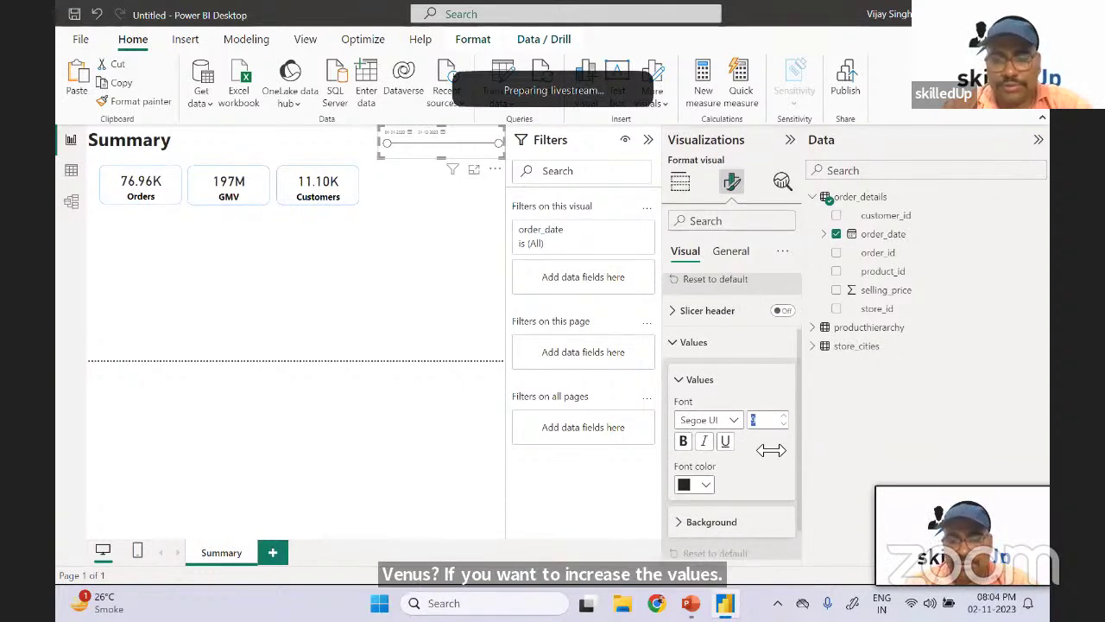
pyautogui.write('20')
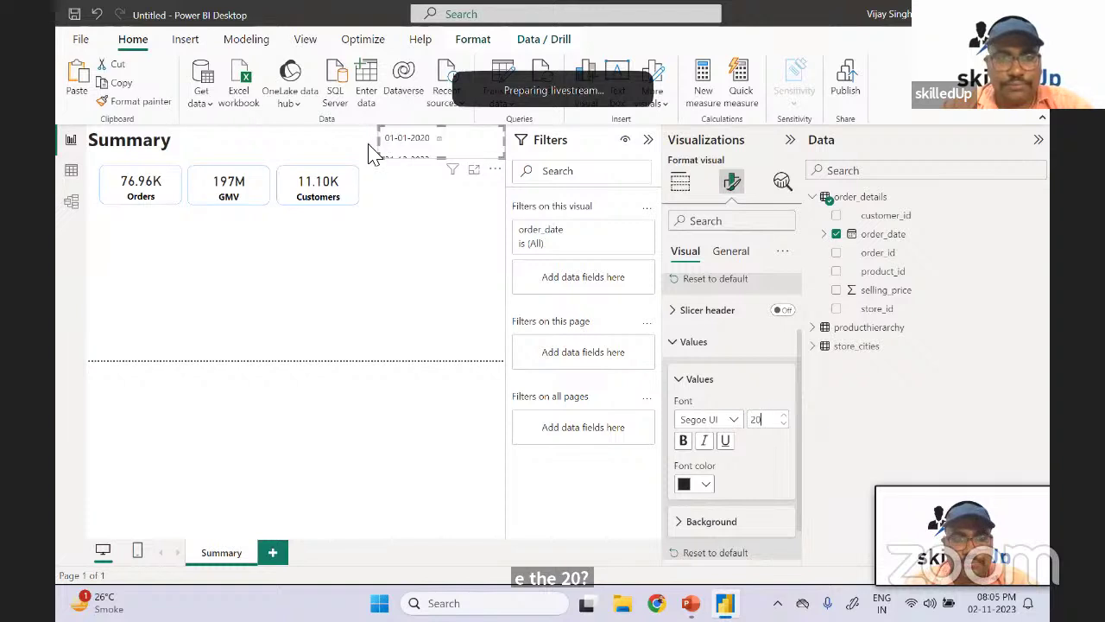
pyautogui.click(682, 441)
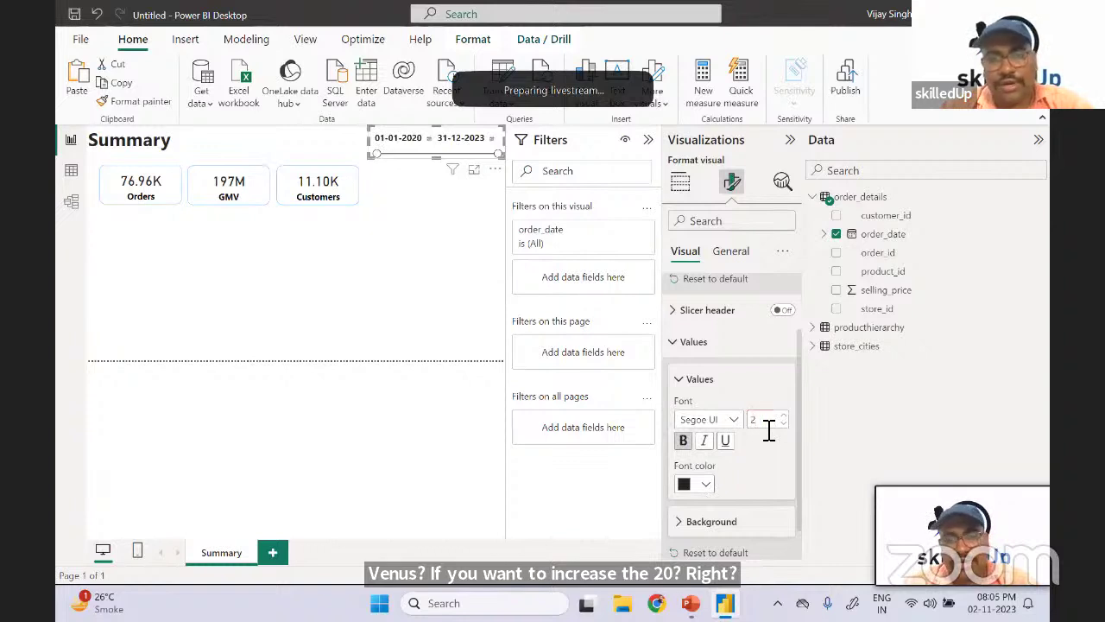
pyautogui.write('5')
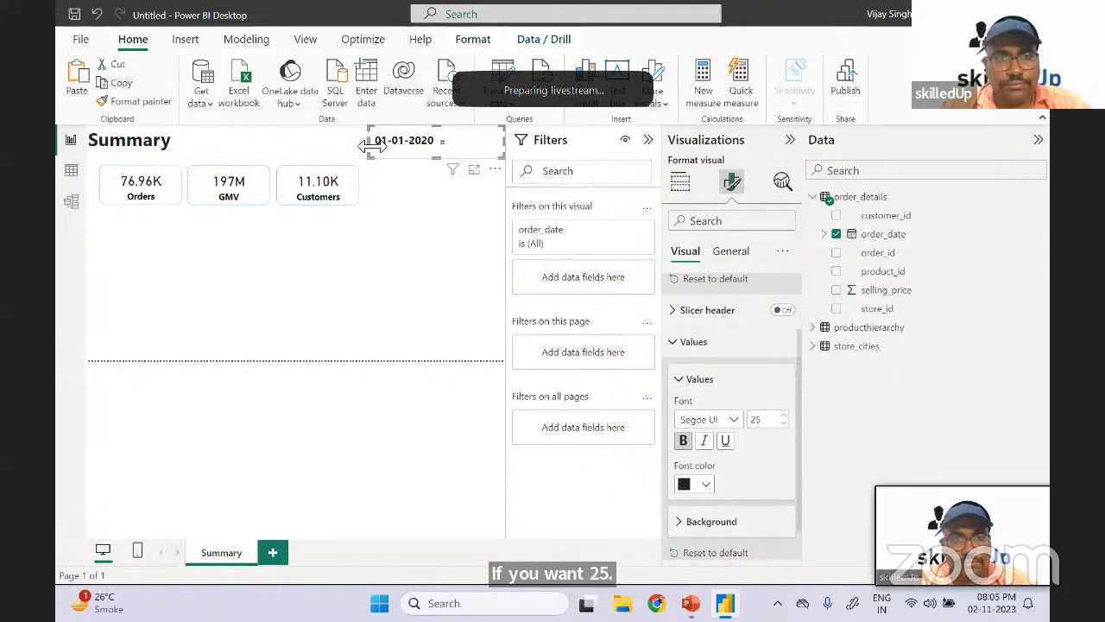
pyautogui.moveTo(372, 145); pyautogui.dragTo(347, 144)
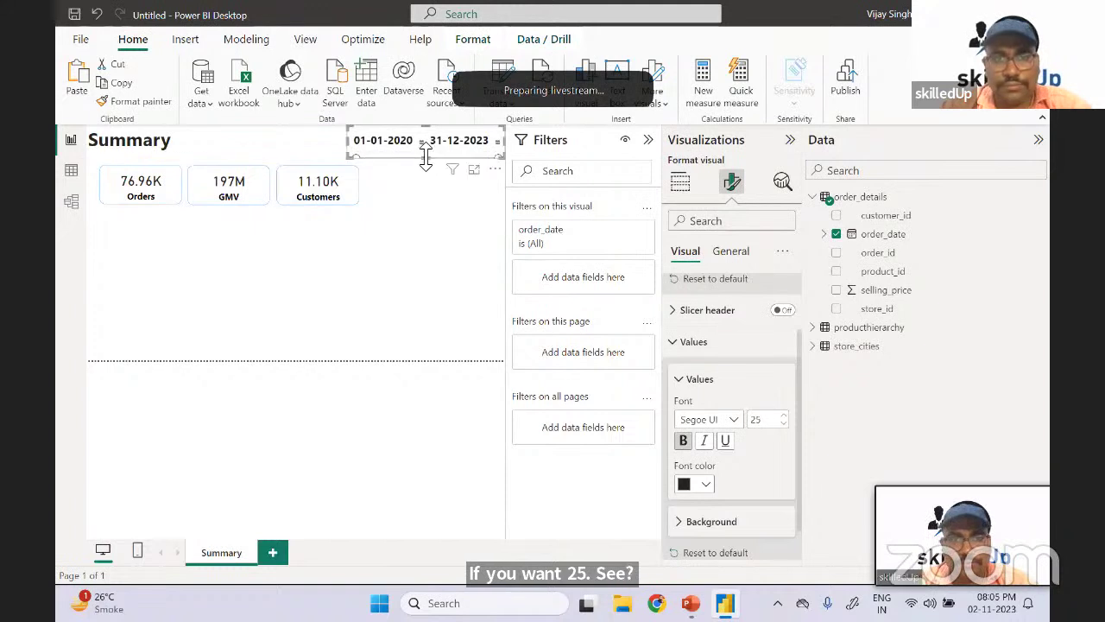
# - Set the slicer values' font color to white and their background color to black, and deselect the slicer
pyautogui.click(706, 483)
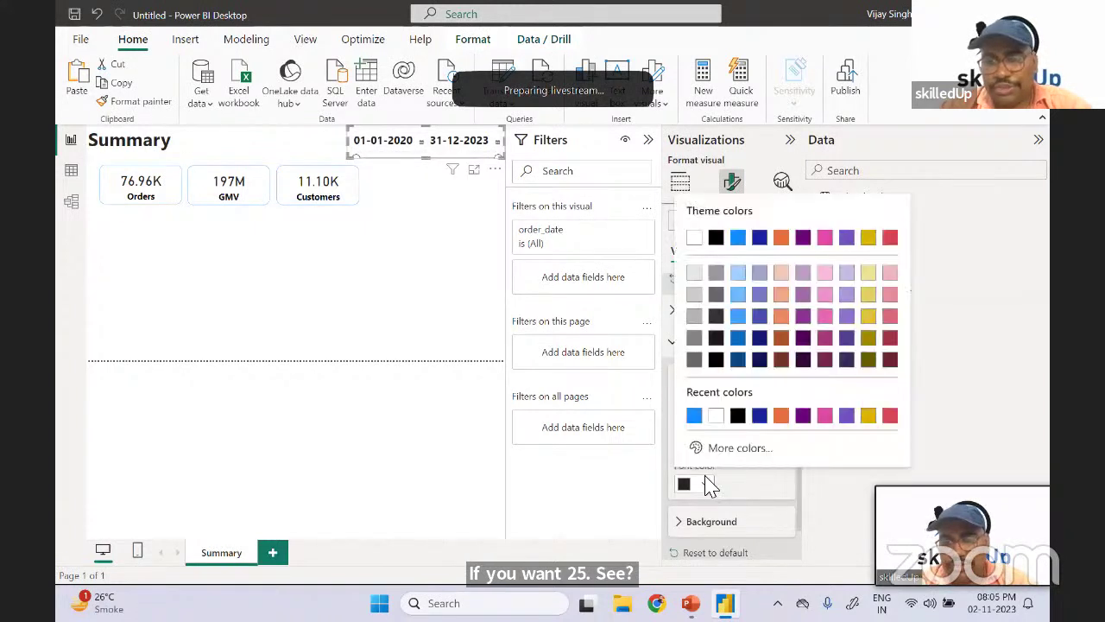
pyautogui.click(716, 416)
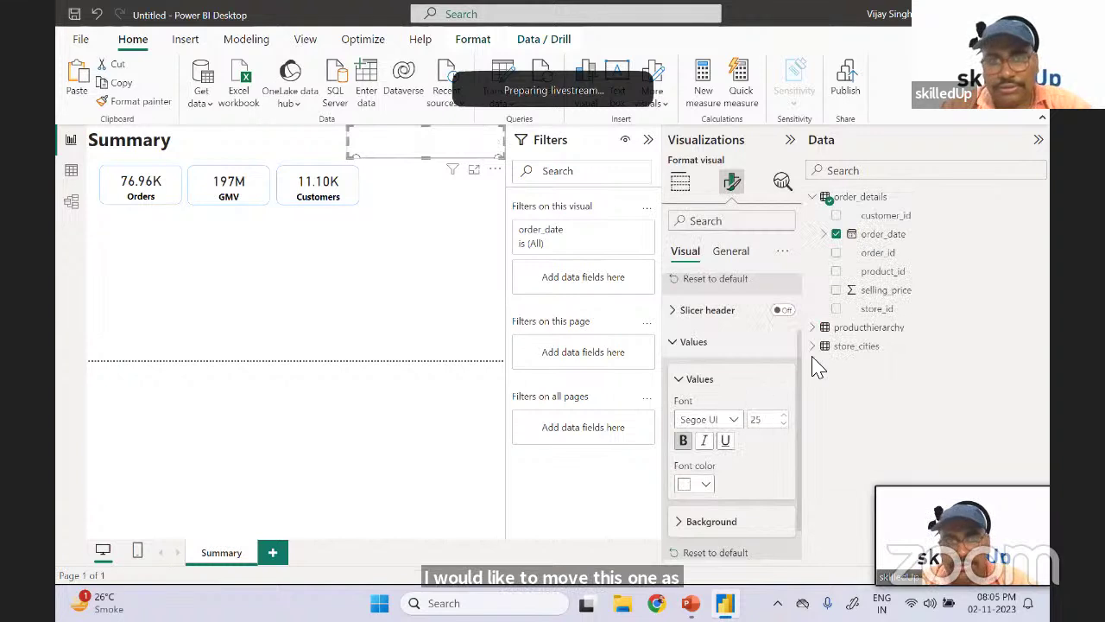
pyautogui.scroll(-1, 802, 385)
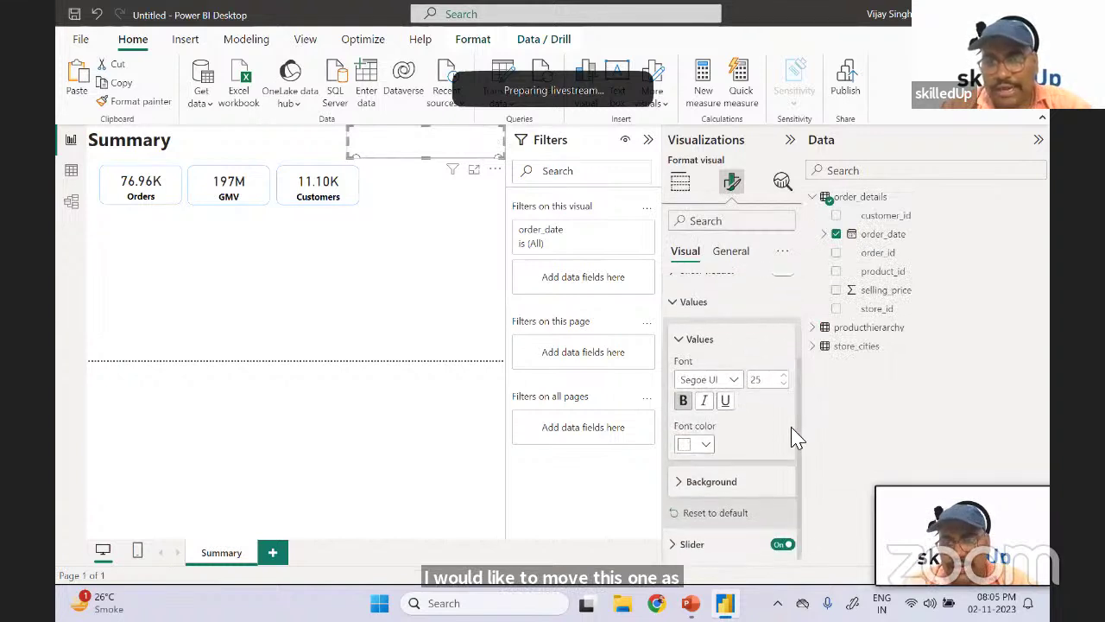
pyautogui.click(683, 480)
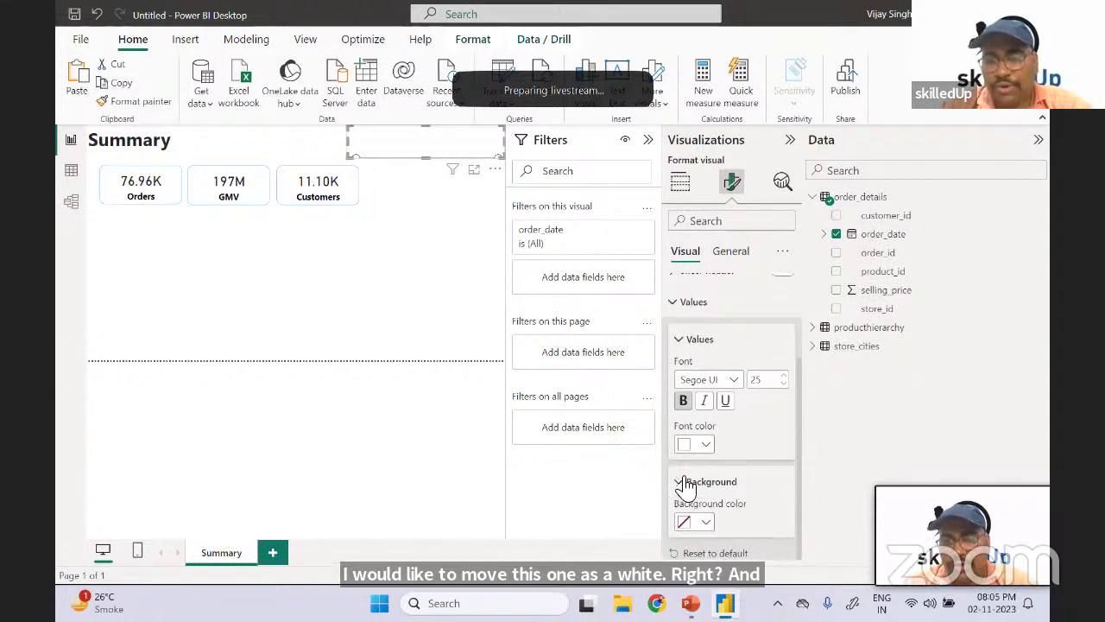
pyautogui.click(707, 525)
pyautogui.click(735, 455)
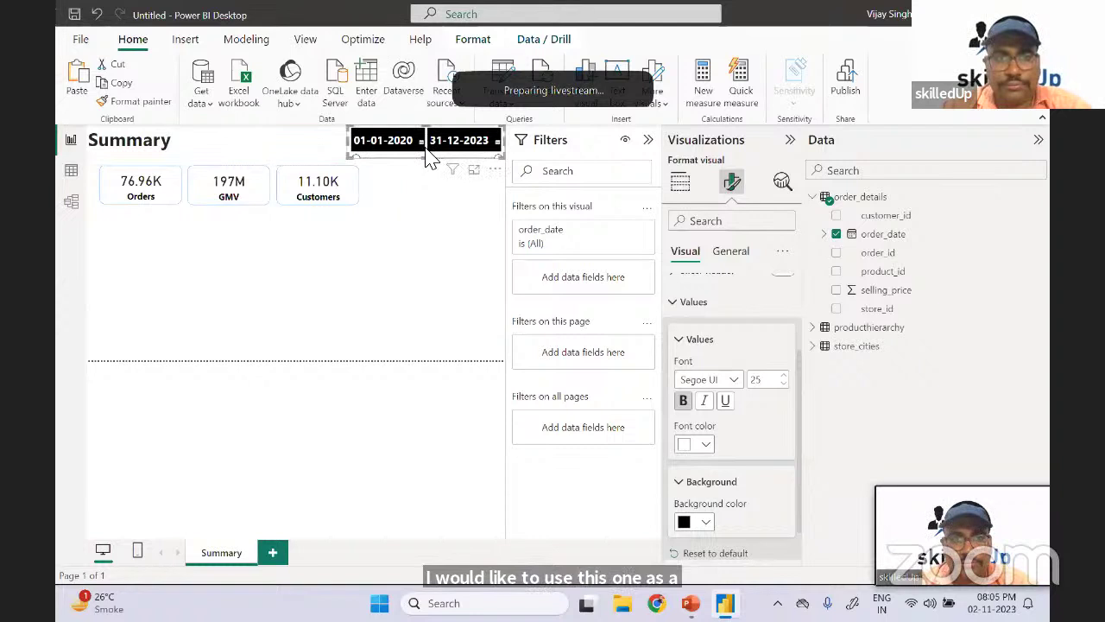
pyautogui.click(421, 185)
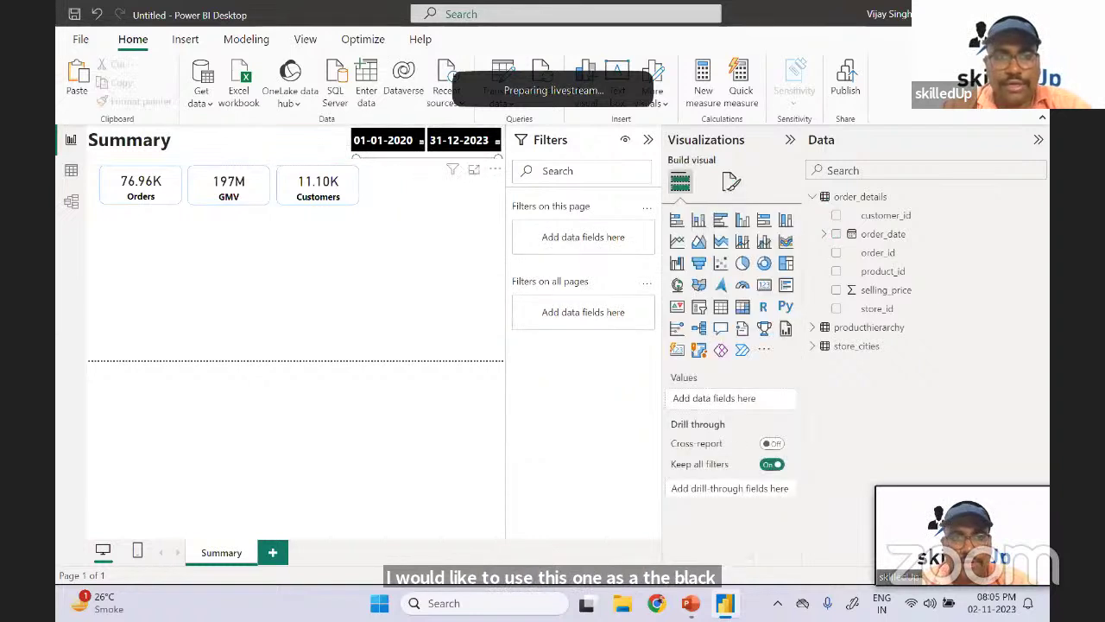
# - Deselect the order_date slicer and collapse the Filters pane to enlarge the report canvas
pyautogui.click(412, 164)
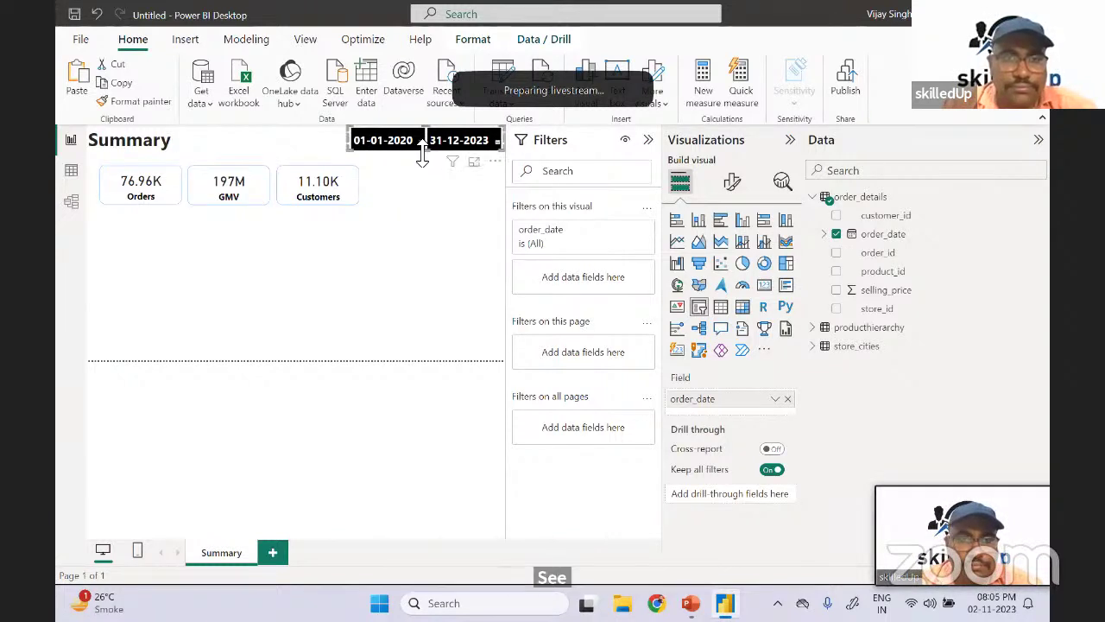
pyautogui.click(409, 227)
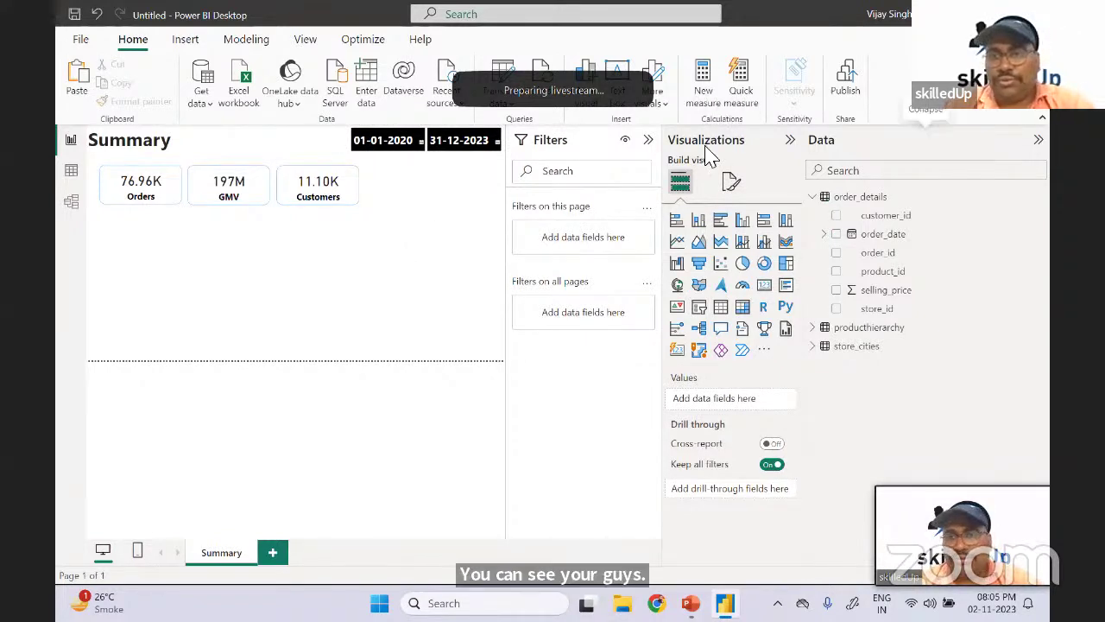
pyautogui.click(648, 140)
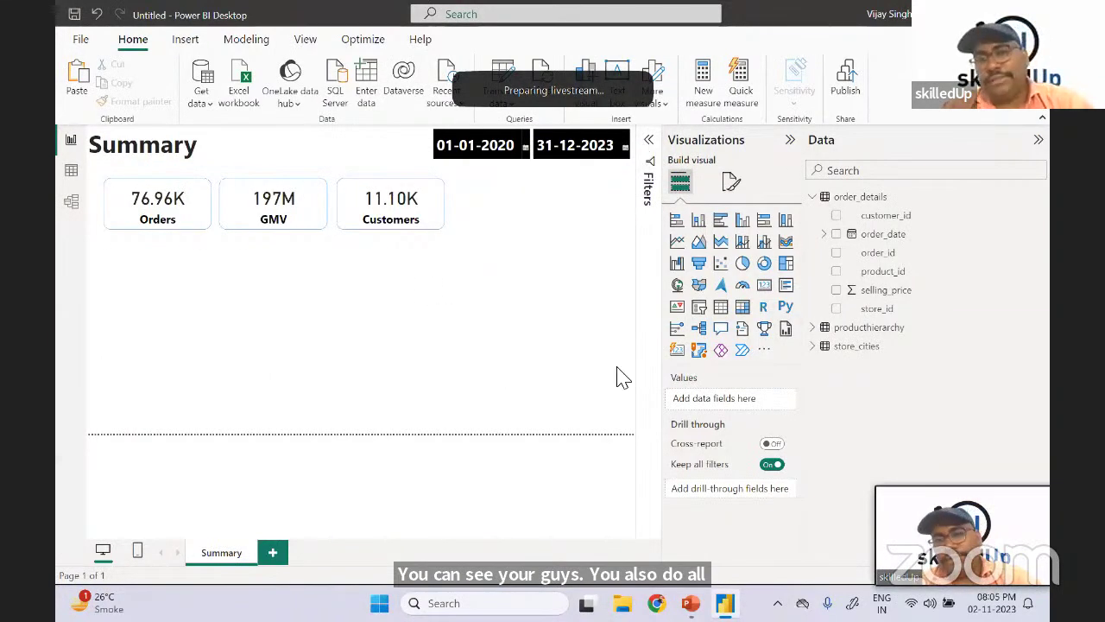
# - Add a table visual below the cards, enlarge it in width and height, and add category from producthierarchy as its column
pyautogui.click(724, 309)
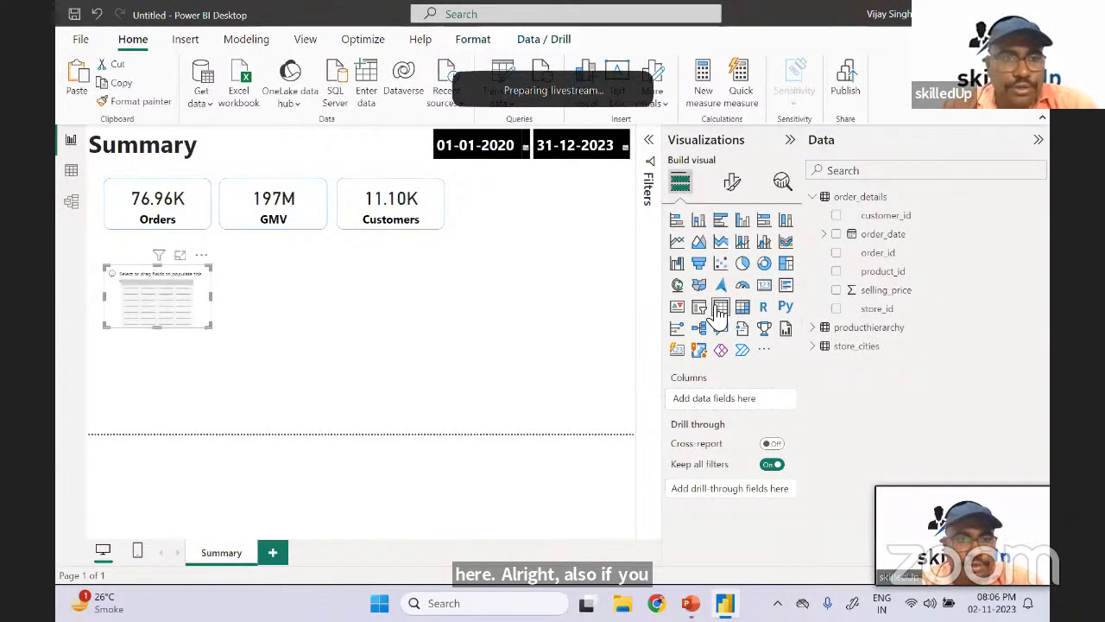
pyautogui.moveTo(217, 299); pyautogui.dragTo(391, 299)
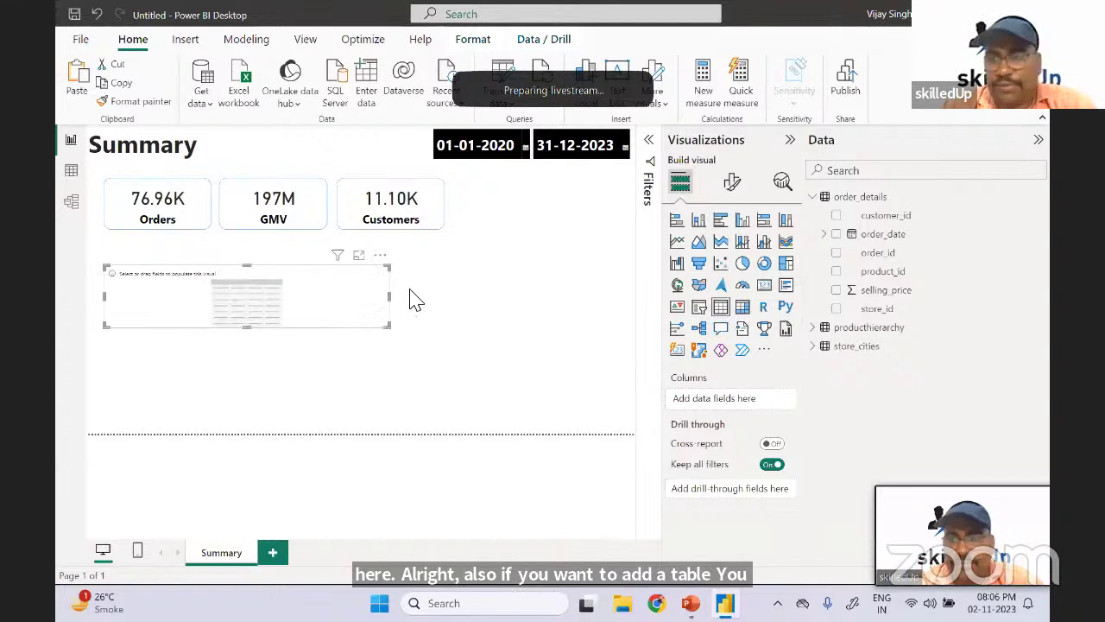
pyautogui.click(818, 333)
pyautogui.click(814, 331)
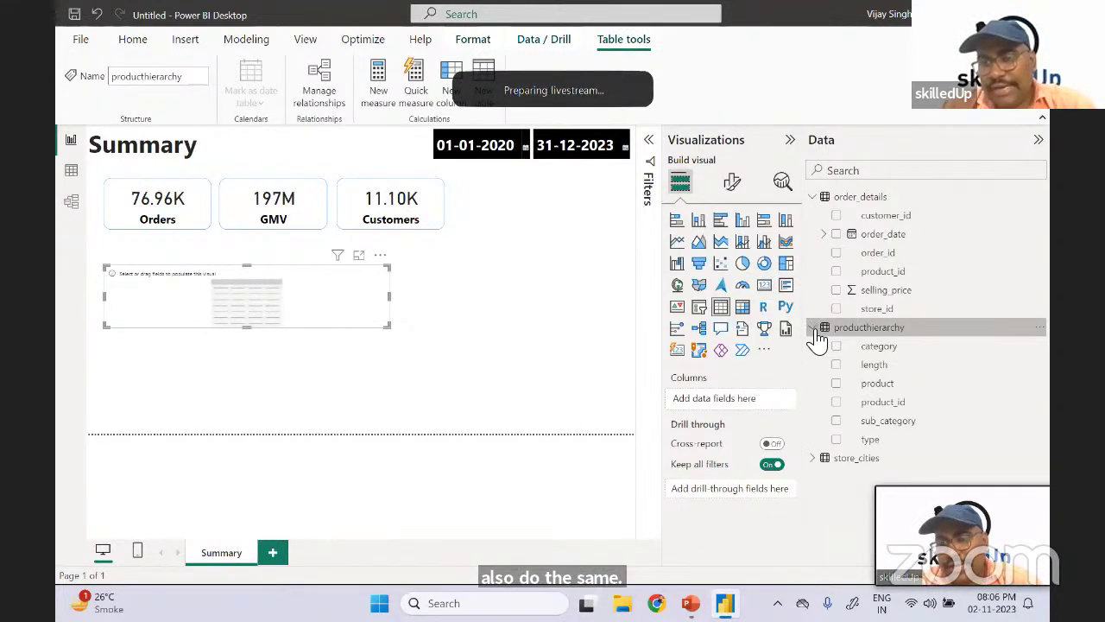
pyautogui.click(836, 347)
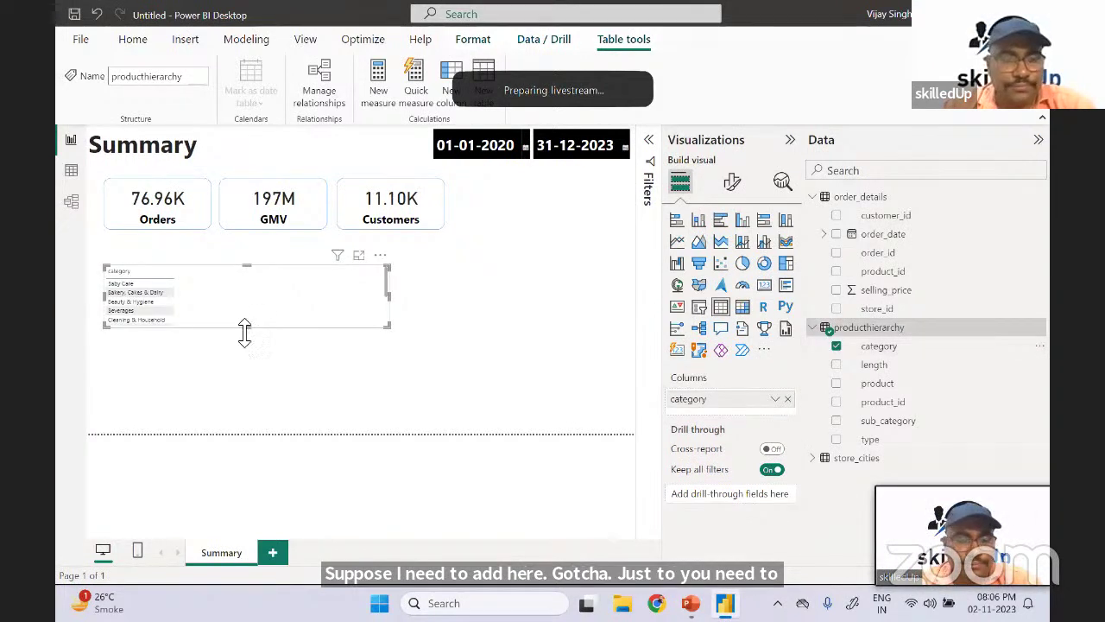
pyautogui.moveTo(244, 330); pyautogui.dragTo(239, 394)
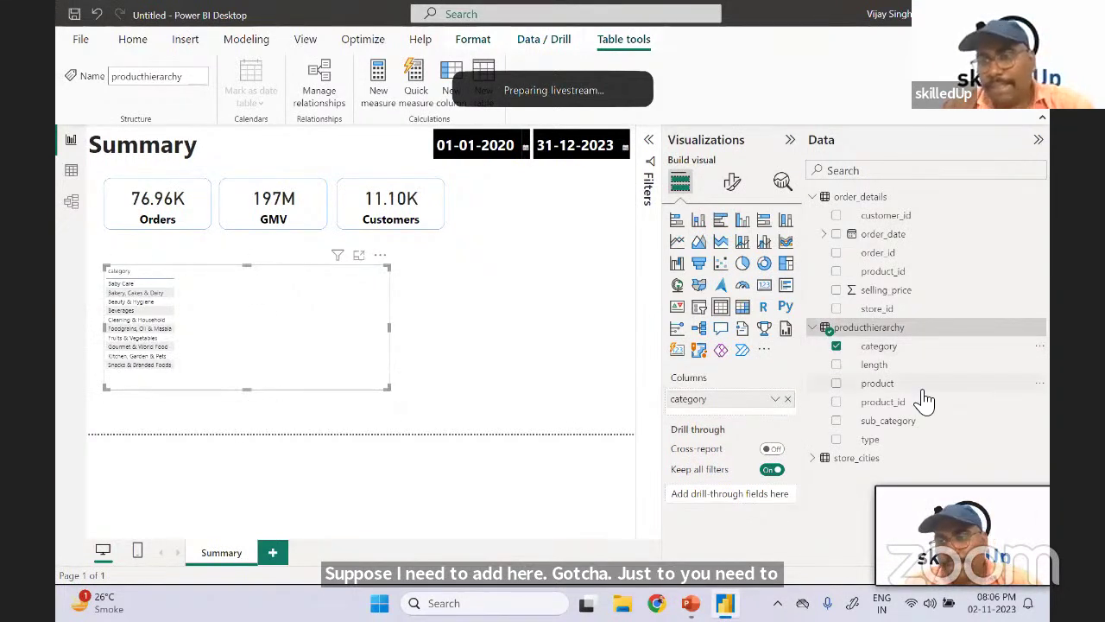
# - Add order_id to the table as a Count (Distinct) column and rename it Orders
pyautogui.click(836, 253)
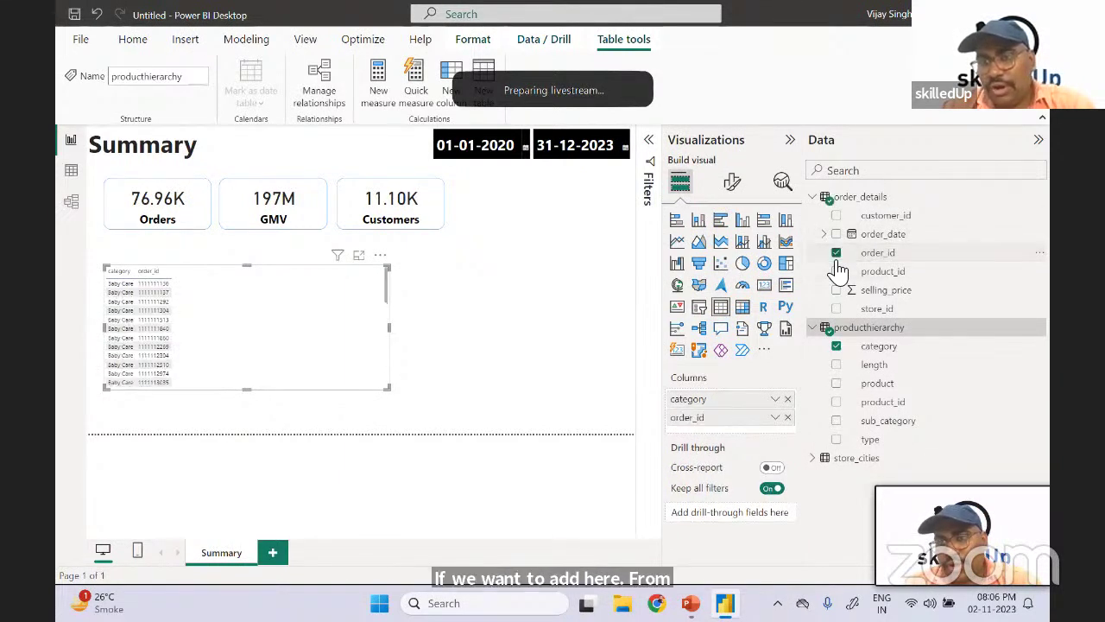
pyautogui.click(774, 418)
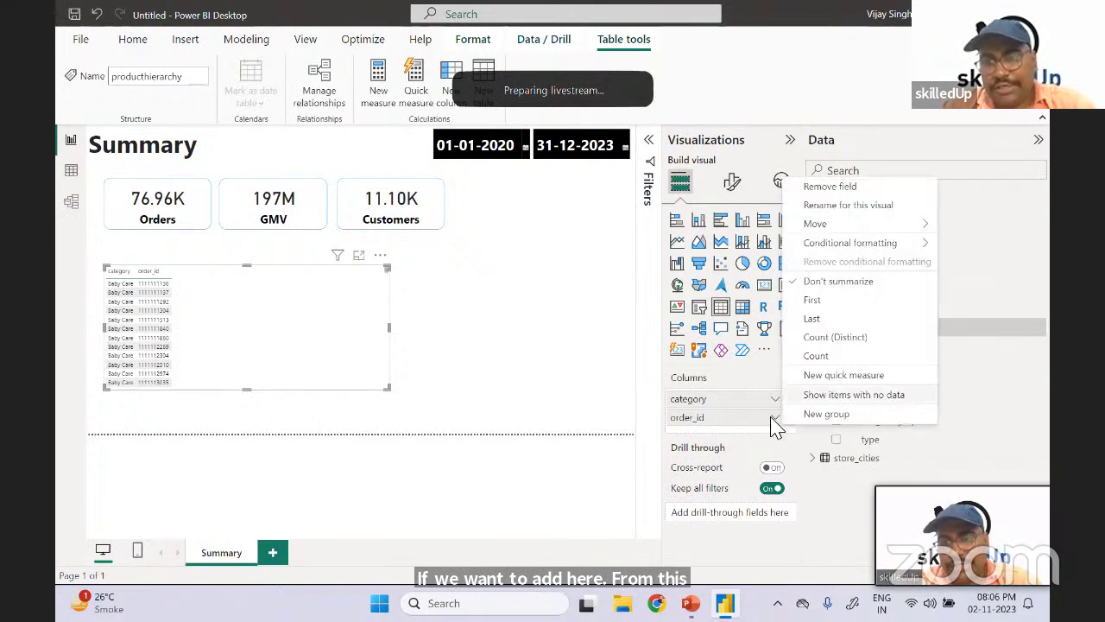
pyautogui.click(838, 338)
pyautogui.doubleClick(708, 418)
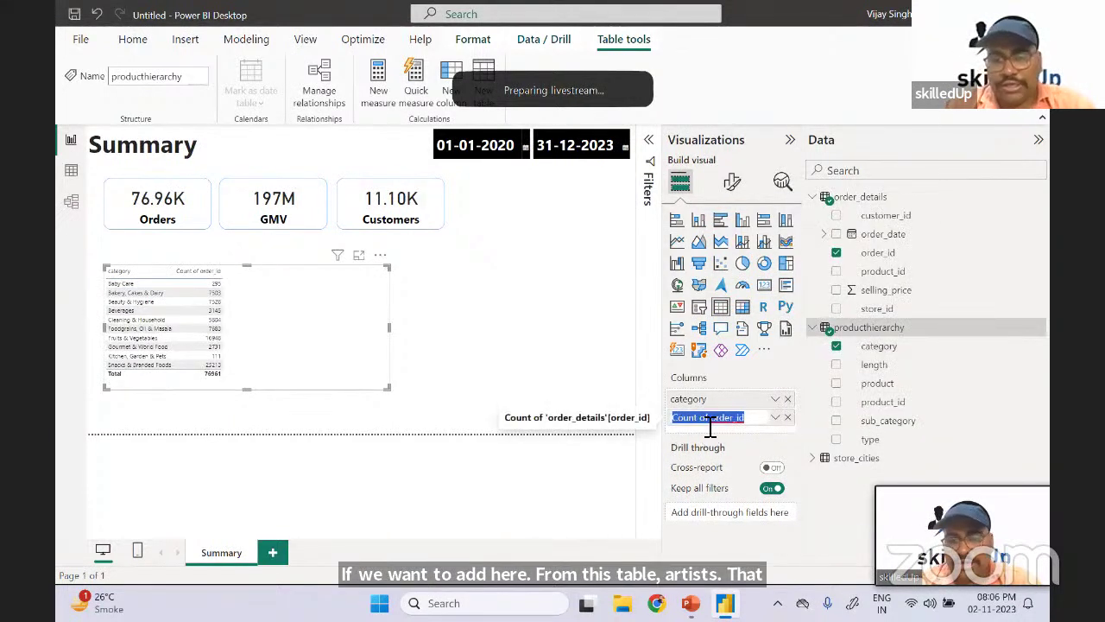
pyautogui.write('Orders')
pyautogui.press('Return')
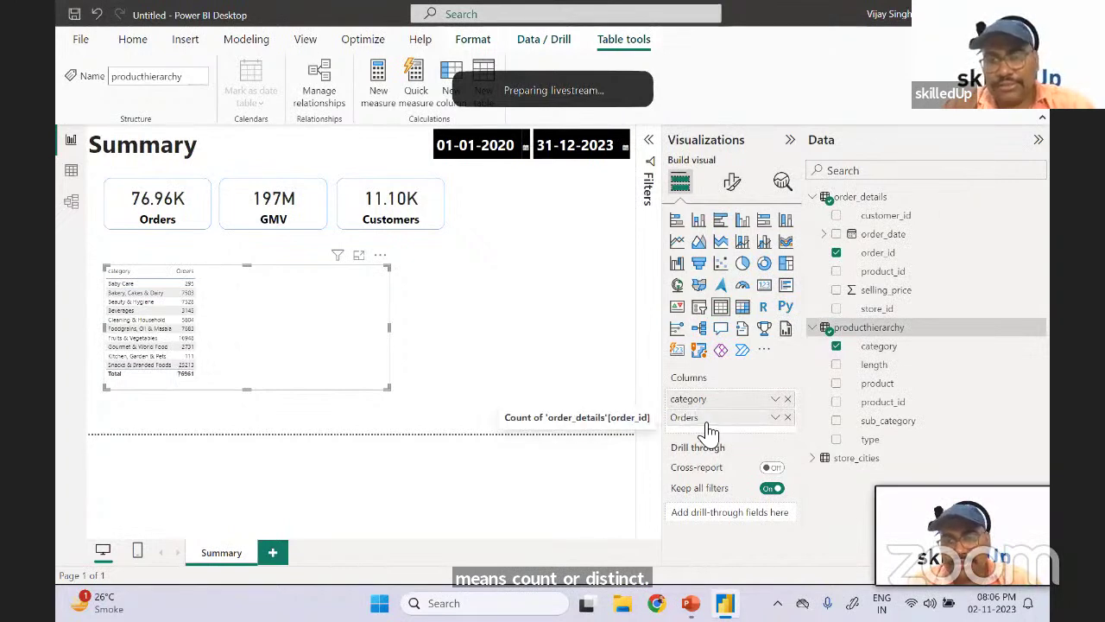
# - Rename the table's category column to Category and add summed selling_price as a column named GMV
pyautogui.doubleClick(708, 405)
pyautogui.write('C')
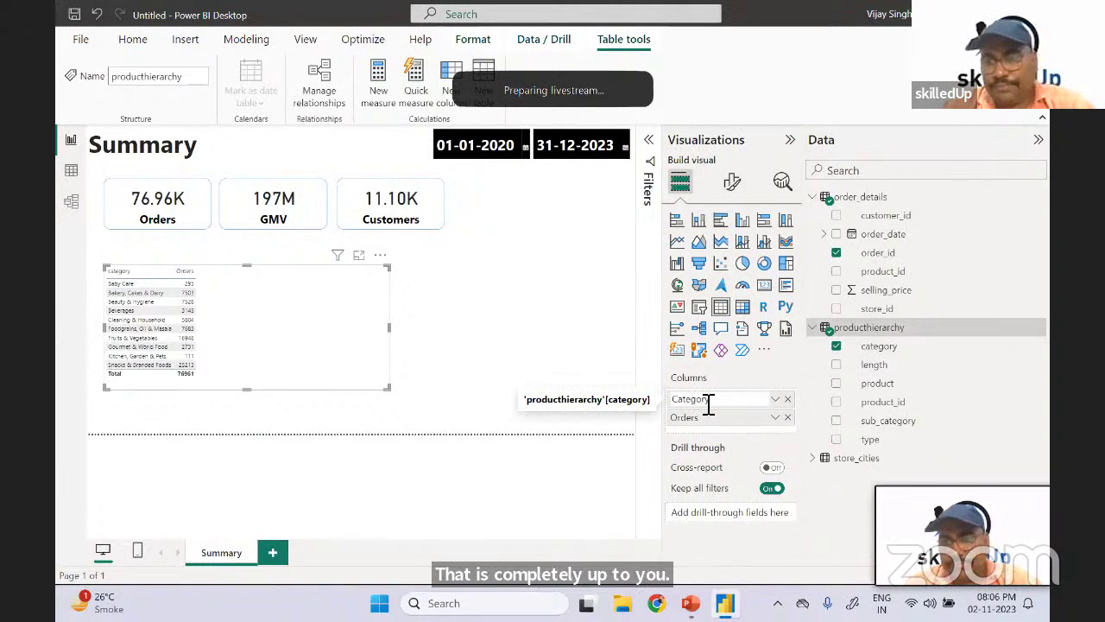
pyautogui.press('Return')
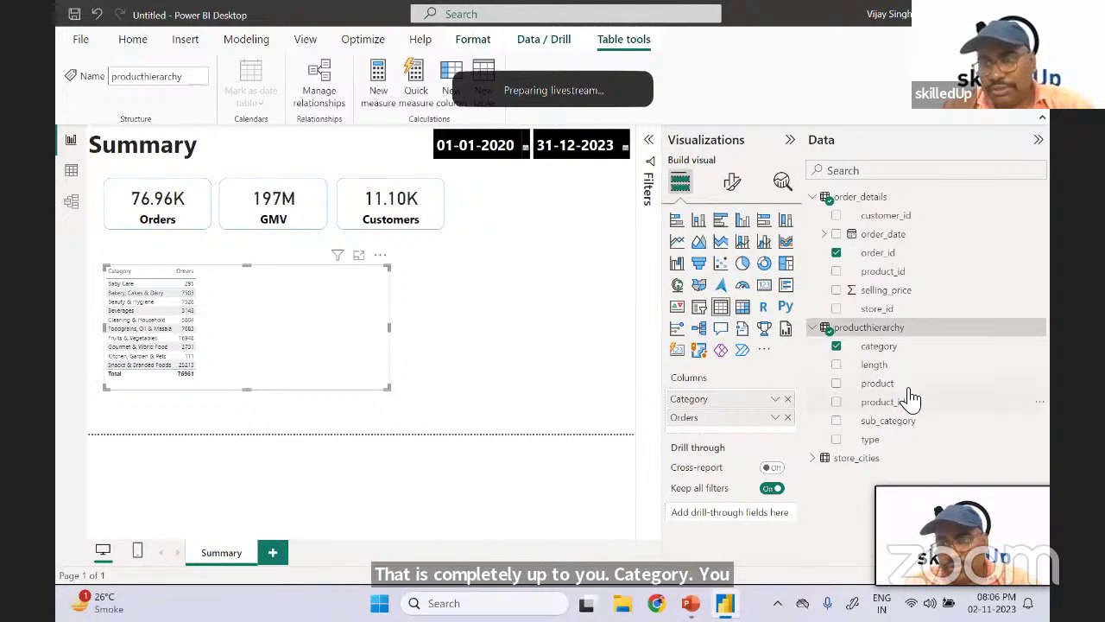
pyautogui.click(836, 291)
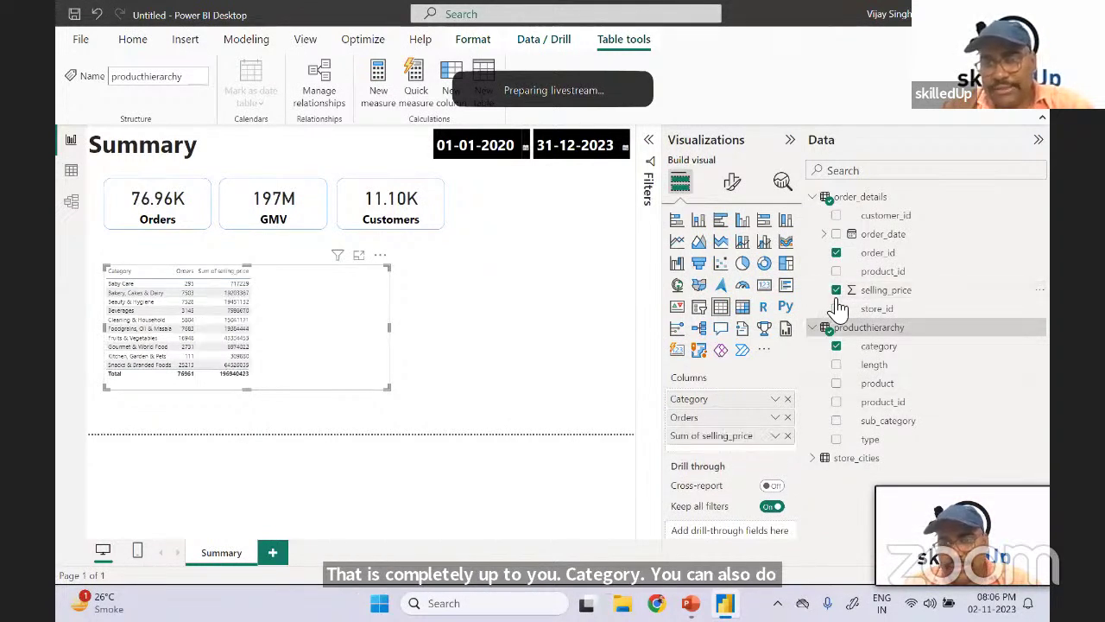
pyautogui.doubleClick(717, 438)
pyautogui.write('GMV')
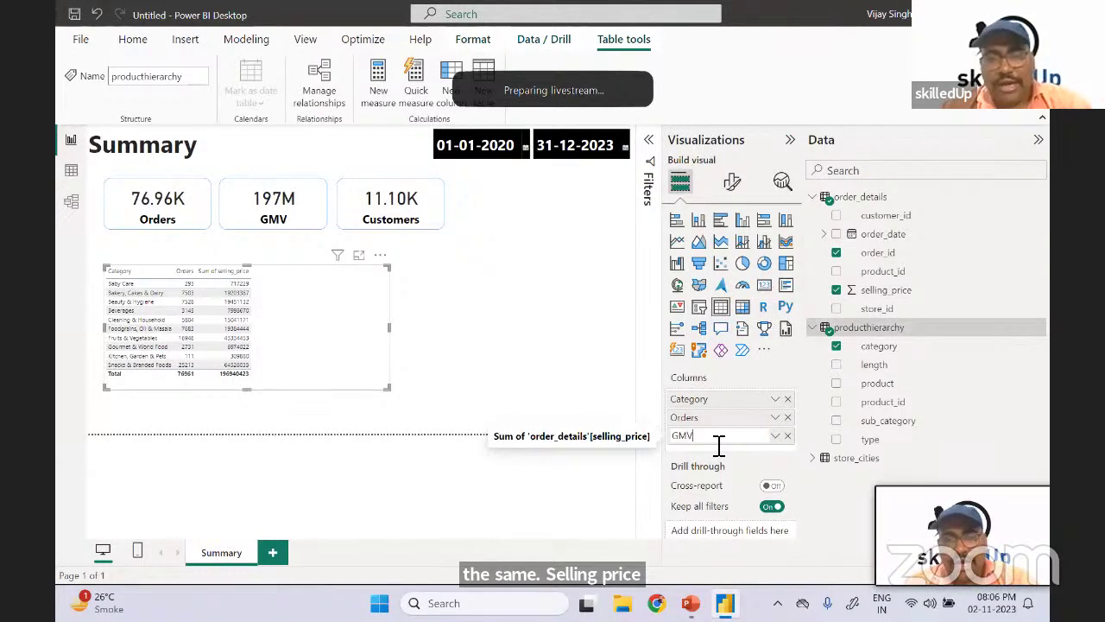
pyautogui.press('Return')
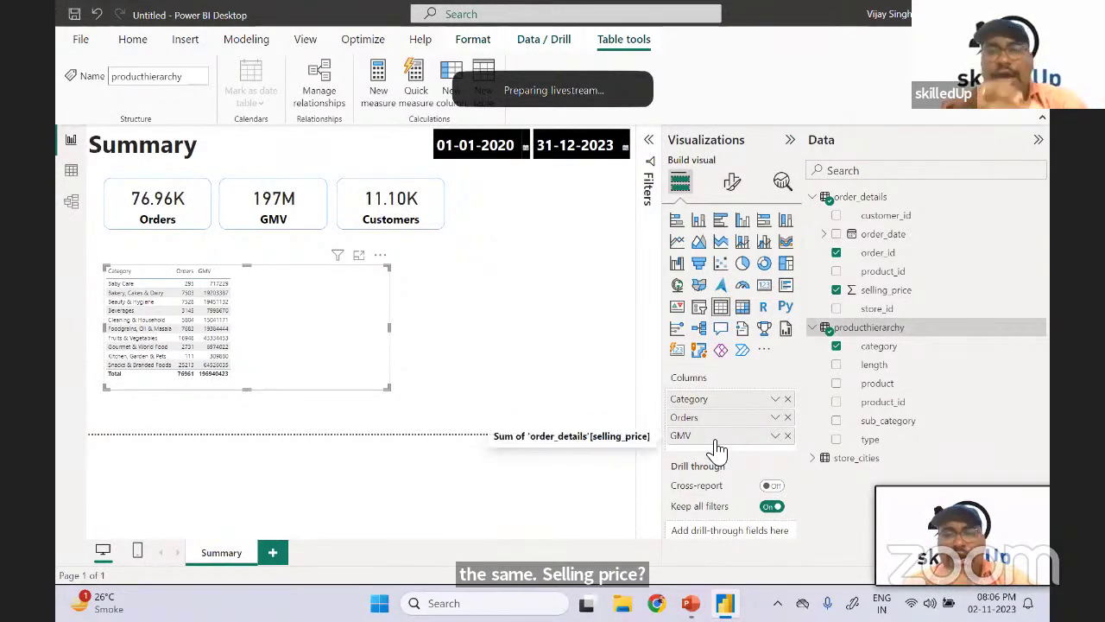
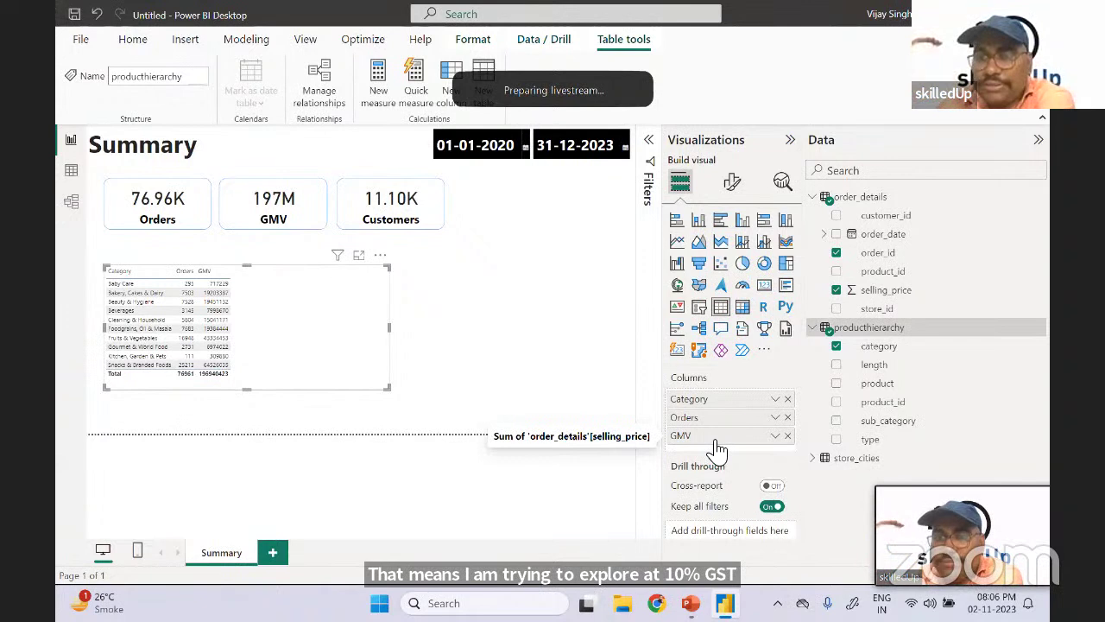
# - Create a new measure in the order_details table and name it Revenue
pyautogui.rightClick(893, 199)
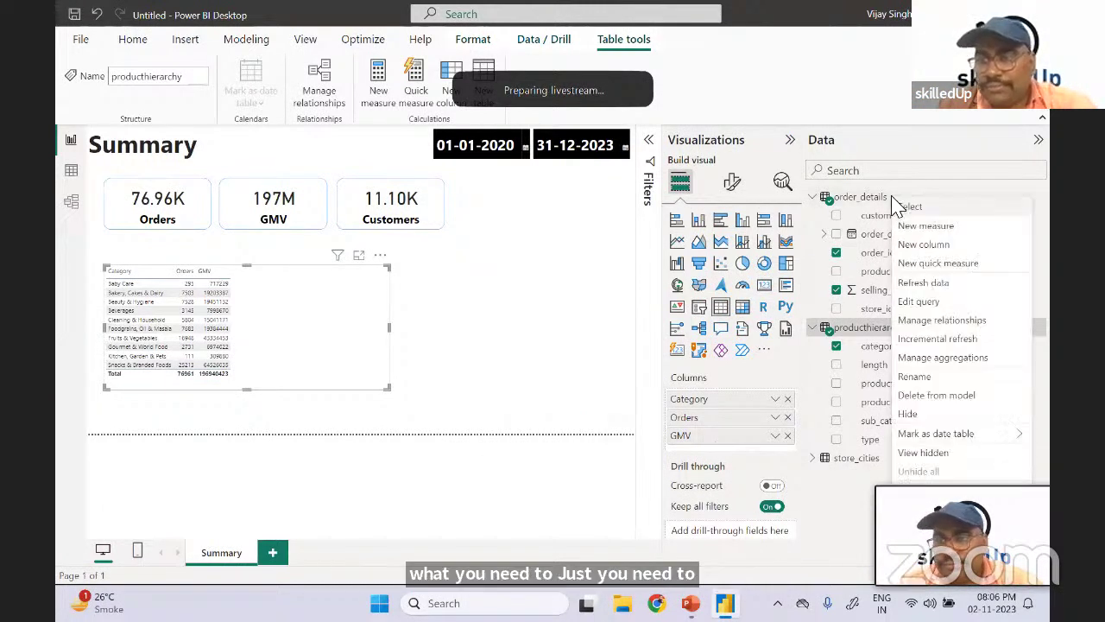
pyautogui.click(936, 232)
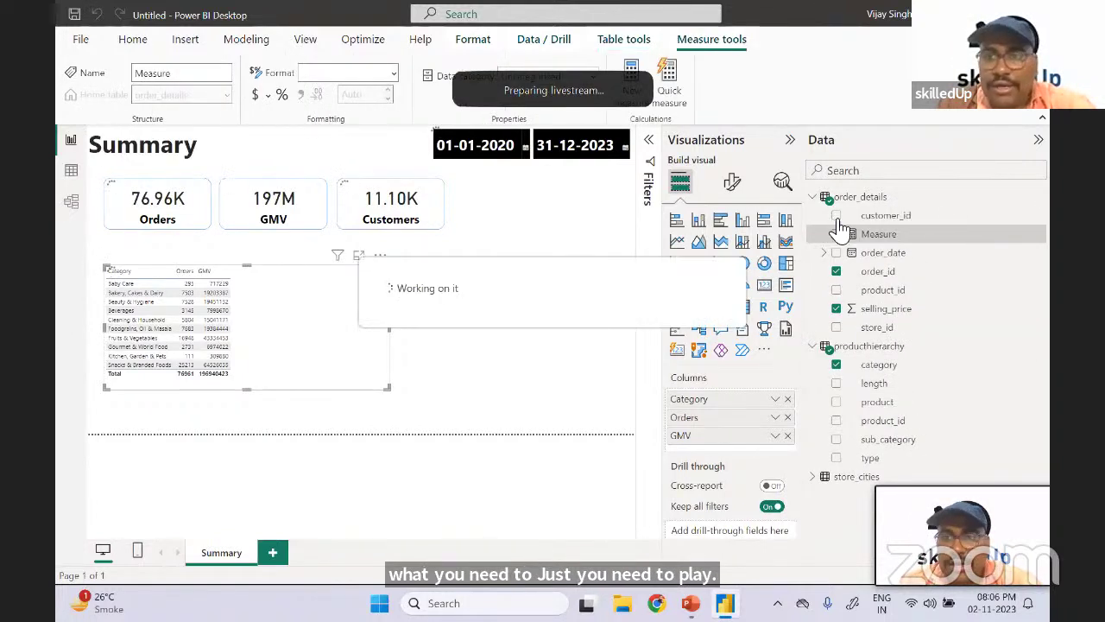
pyautogui.click(232, 143)
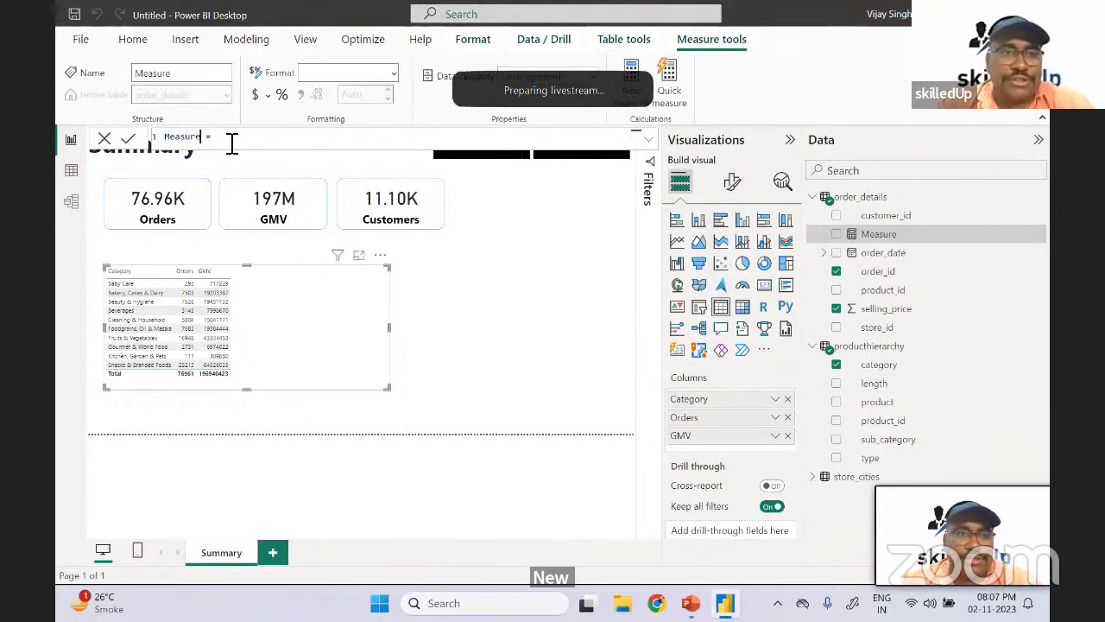
pyautogui.hotkey('ctrl', 'shift', 'Left')
pyautogui.write('Revenue')
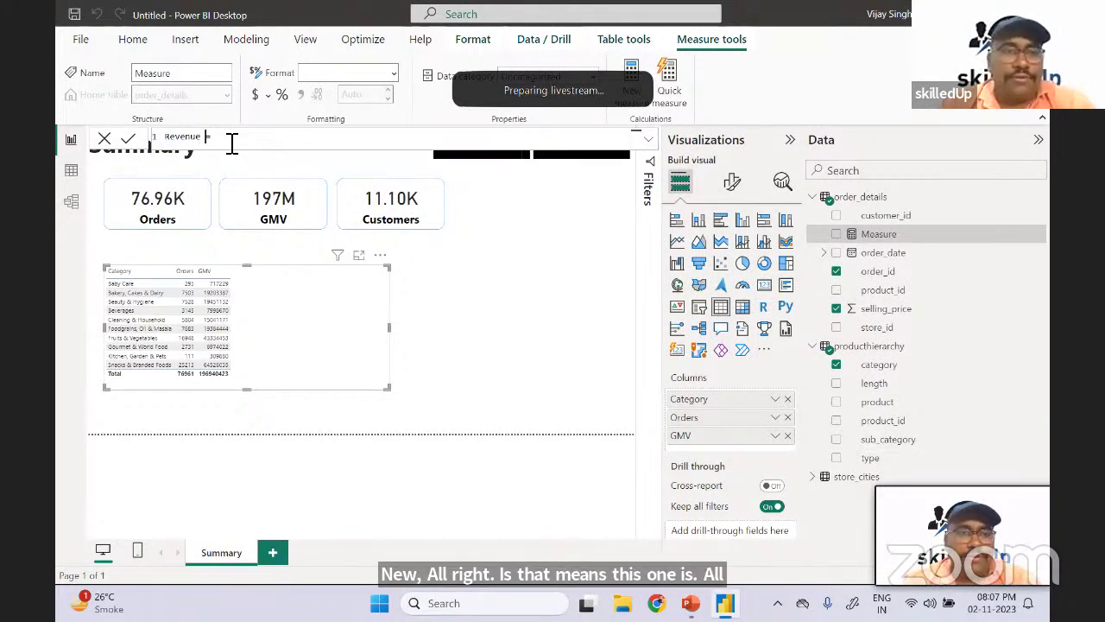
pyautogui.write(' = ')
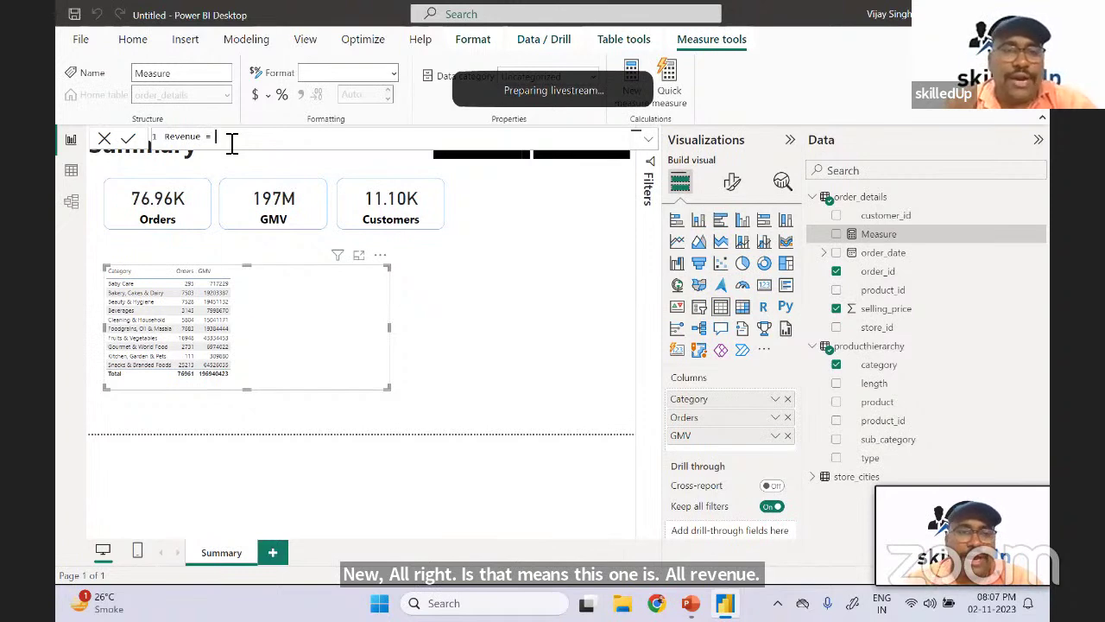
# - Define the Revenue measure as SUM(order_details[selling_price]/1.18) and commit the formula
pyautogui.write('sum')
pyautogui.press('Tab')
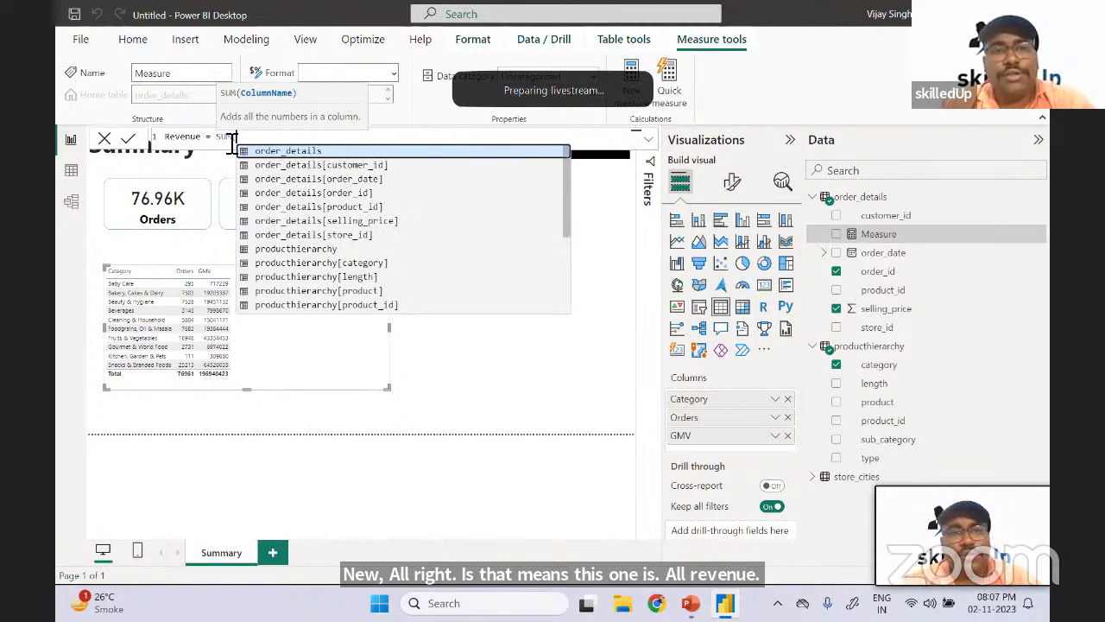
pyautogui.press('Down')
pyautogui.press('Down')
pyautogui.press('Down')
pyautogui.press('Down')
pyautogui.press('Down')
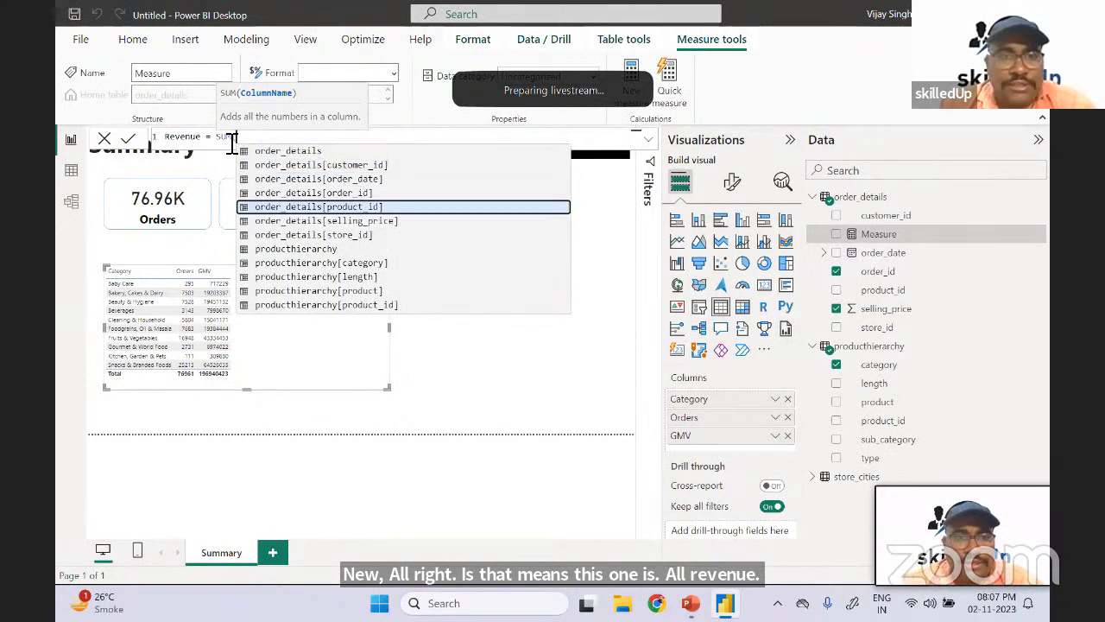
pyautogui.press('Tab')
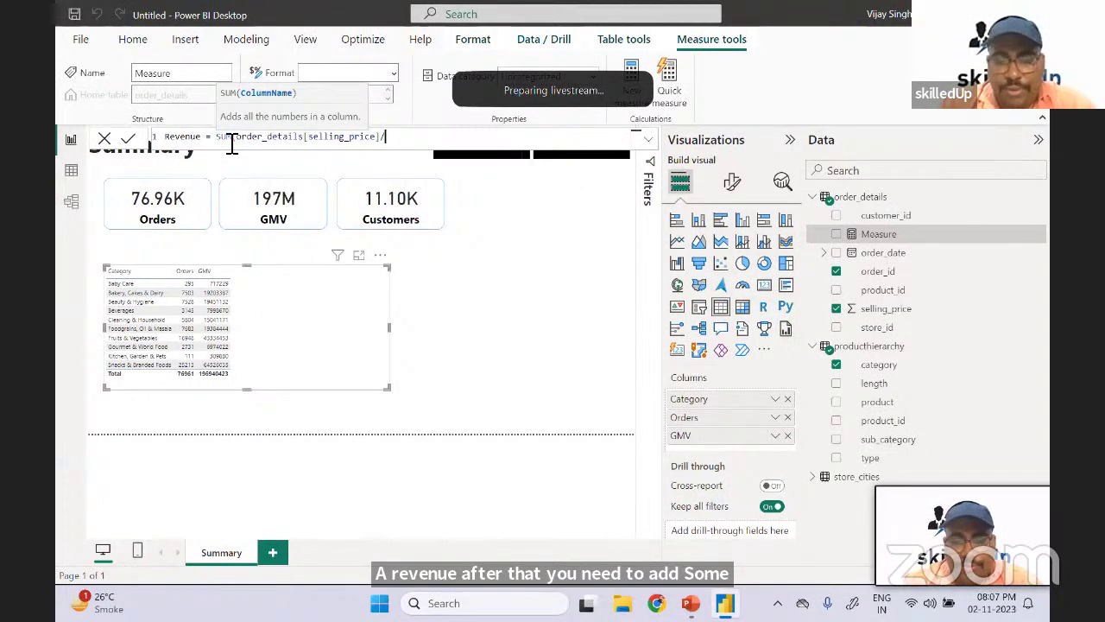
pyautogui.write('/1.18')
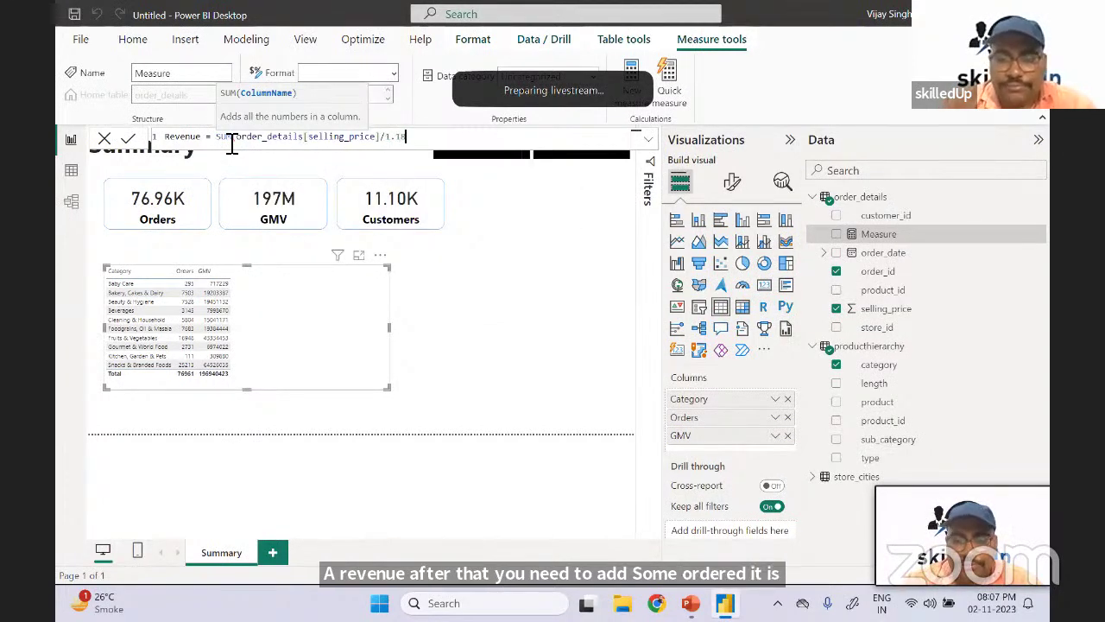
pyautogui.write(')')
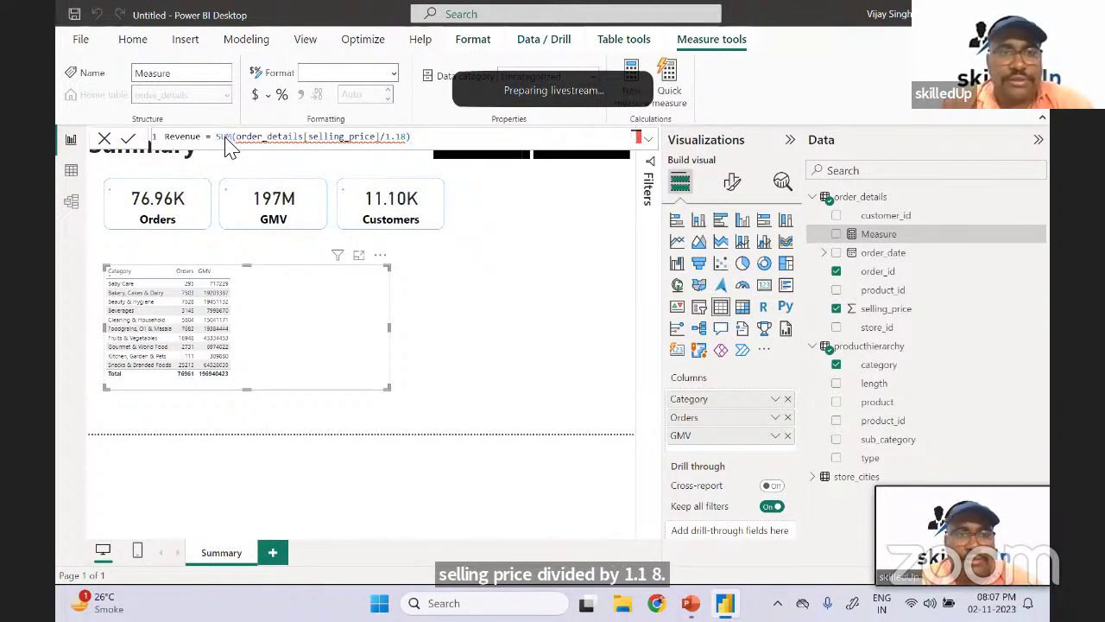
pyautogui.press('Return')
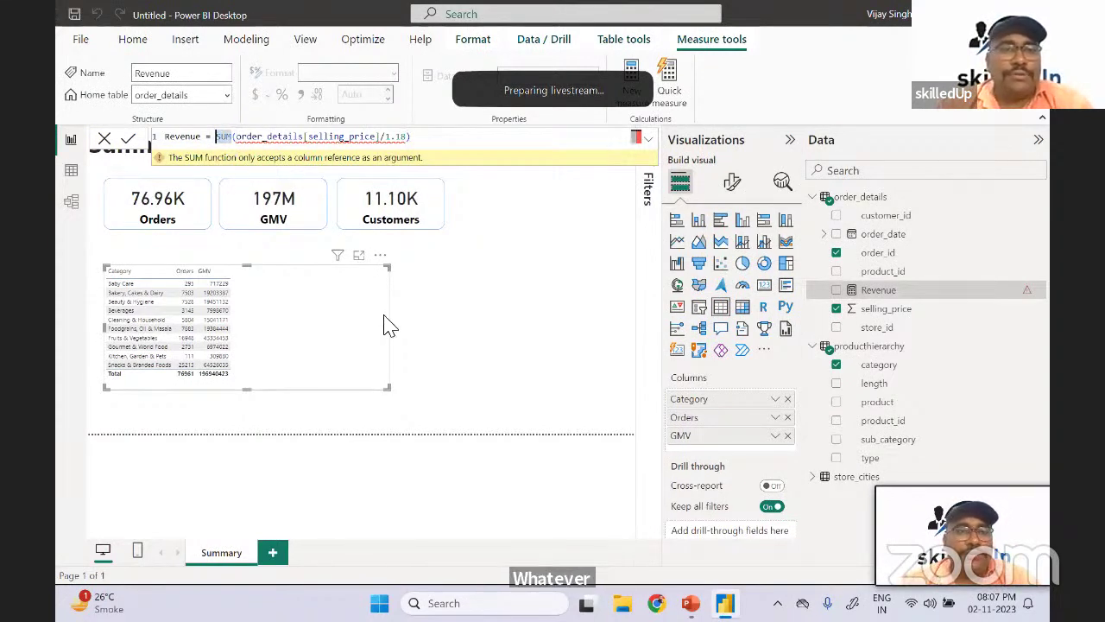
# - Insert CALCULATE( before SUM in the Revenue formula and try closing SUM before the division by 1.18
pyautogui.write('CALCULATE(')
pyautogui.press('End')
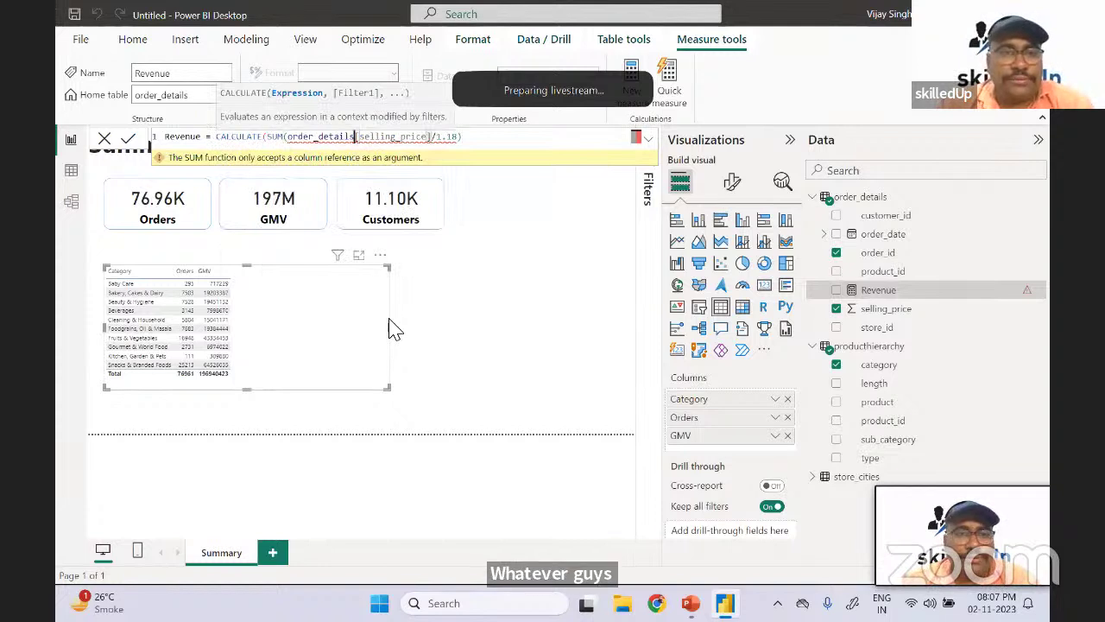
pyautogui.press('Left')
pyautogui.press('Left')
pyautogui.press('Left')
pyautogui.press('Left')
pyautogui.press('Left')
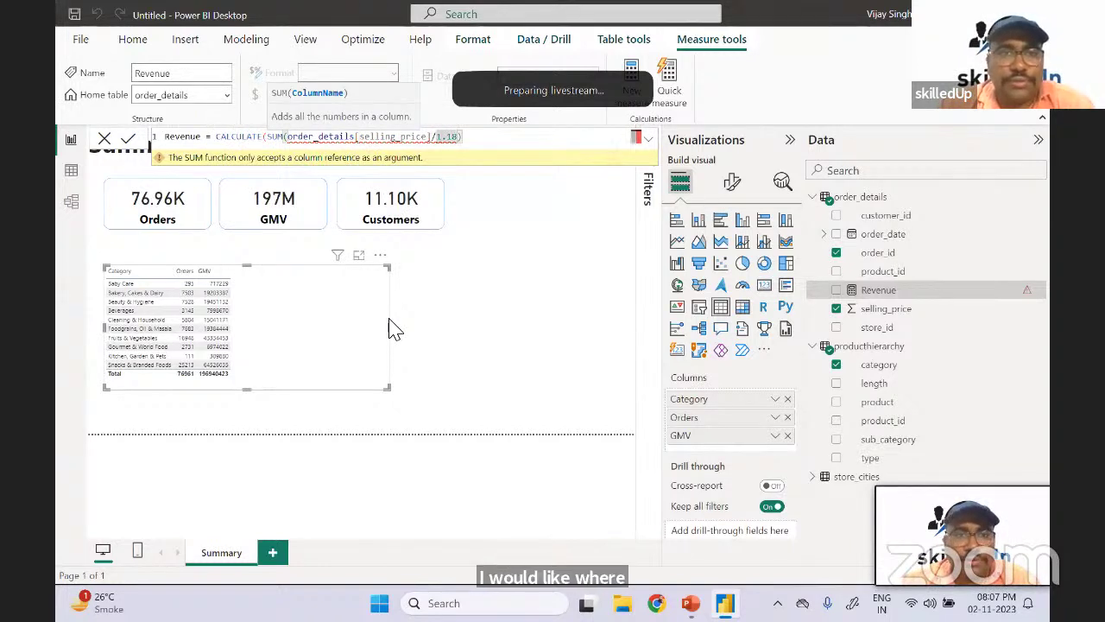
pyautogui.press('BackSpace')
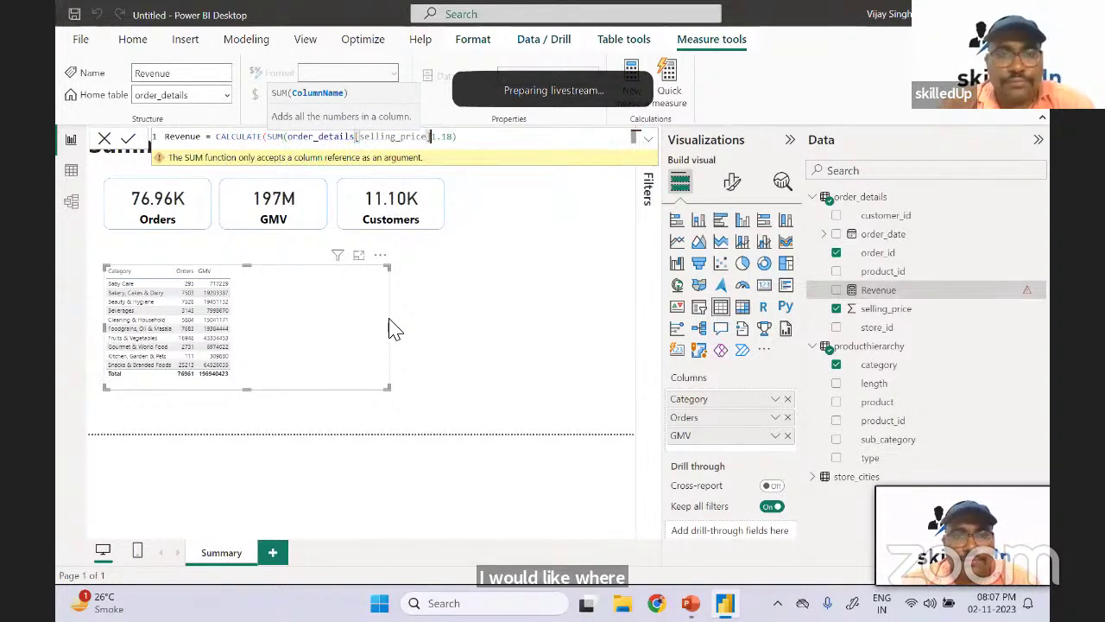
pyautogui.write(')')
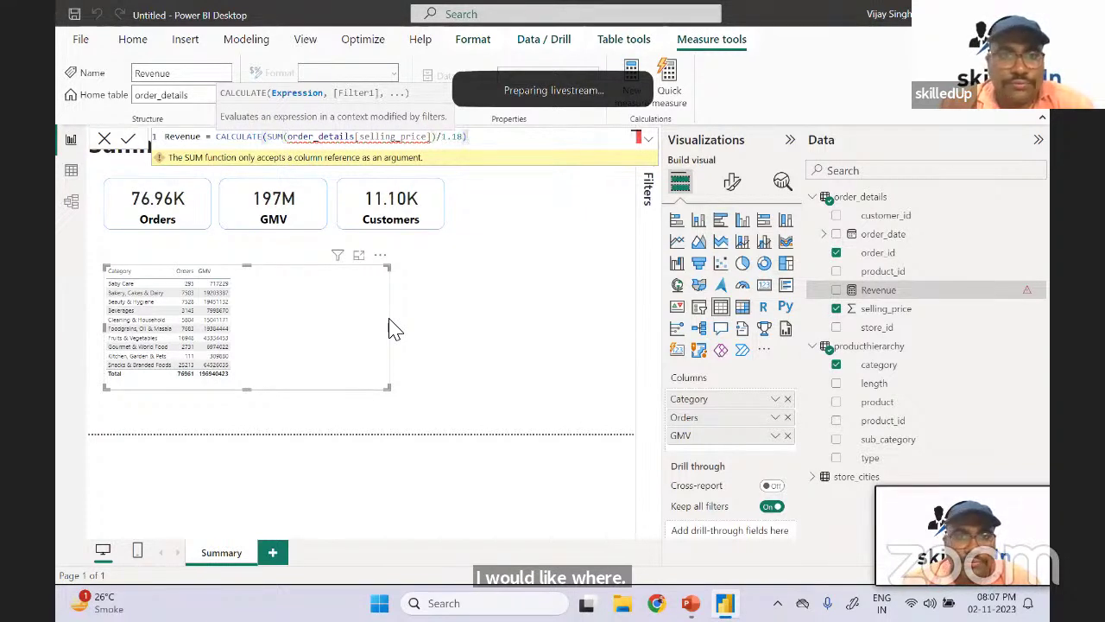
pyautogui.press('BackSpace')
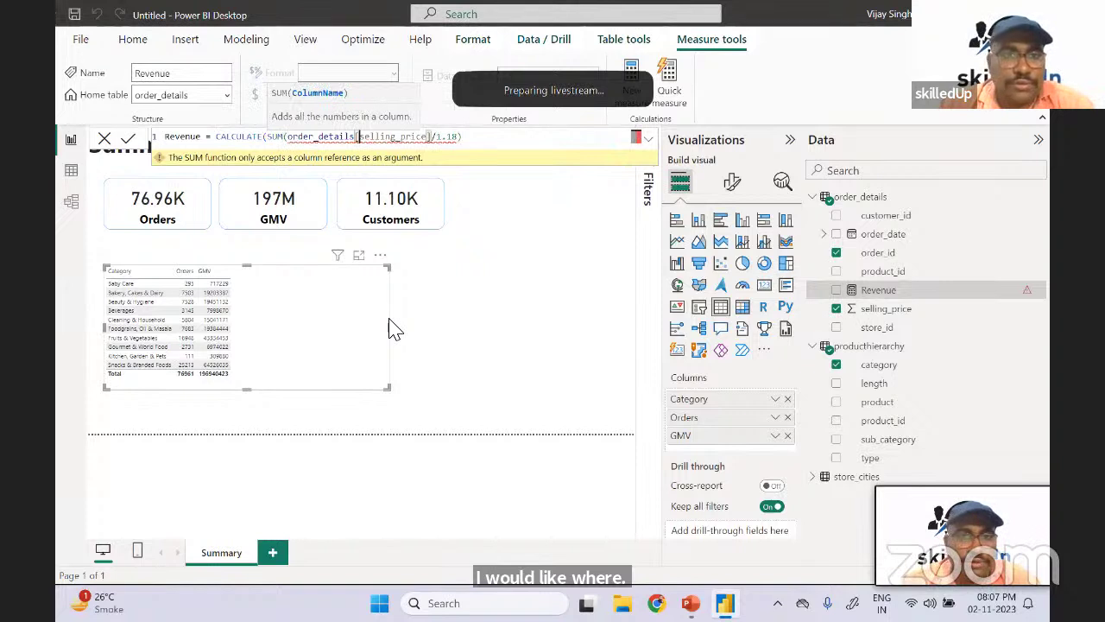
# - Remove the CALCULATE( wrapper from the start of the Revenue formula
pyautogui.hotkey('ctrl', 'Left')
pyautogui.hotkey('ctrl', 'Left')
pyautogui.hotkey('ctrl', 'Left')
pyautogui.hotkey('ctrl', 'Left')
pyautogui.hotkey('ctrl', 'Left')
pyautogui.hotkey('ctrl', 'Left')
pyautogui.hotkey('ctrl', 'shift', 'Left')
pyautogui.hotkey('ctrl', 'shift', 'Left')
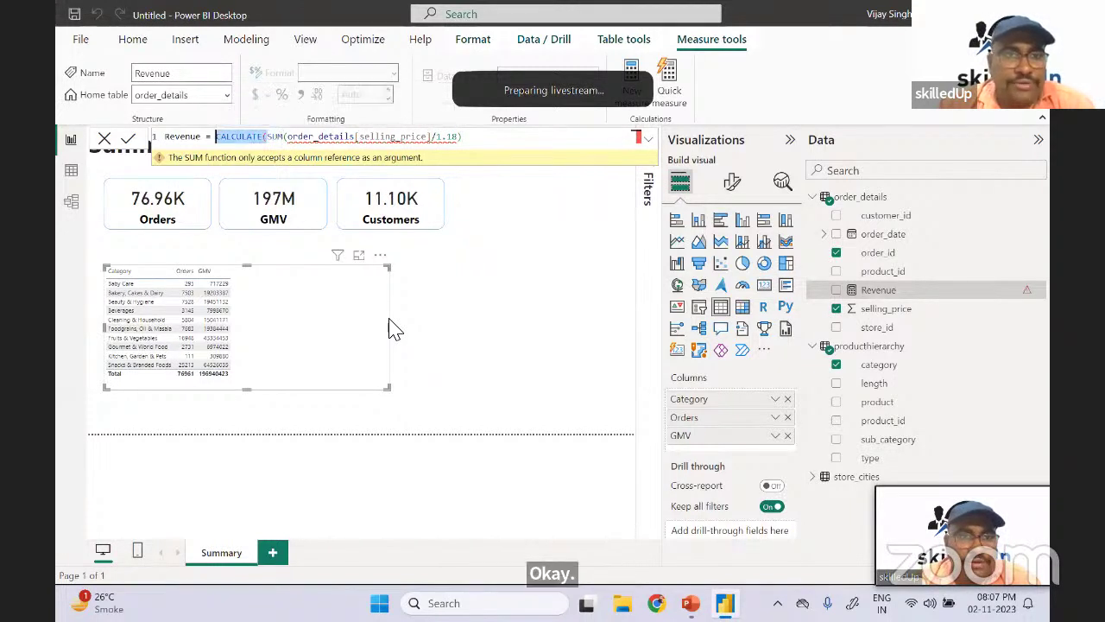
pyautogui.press('BackSpace')
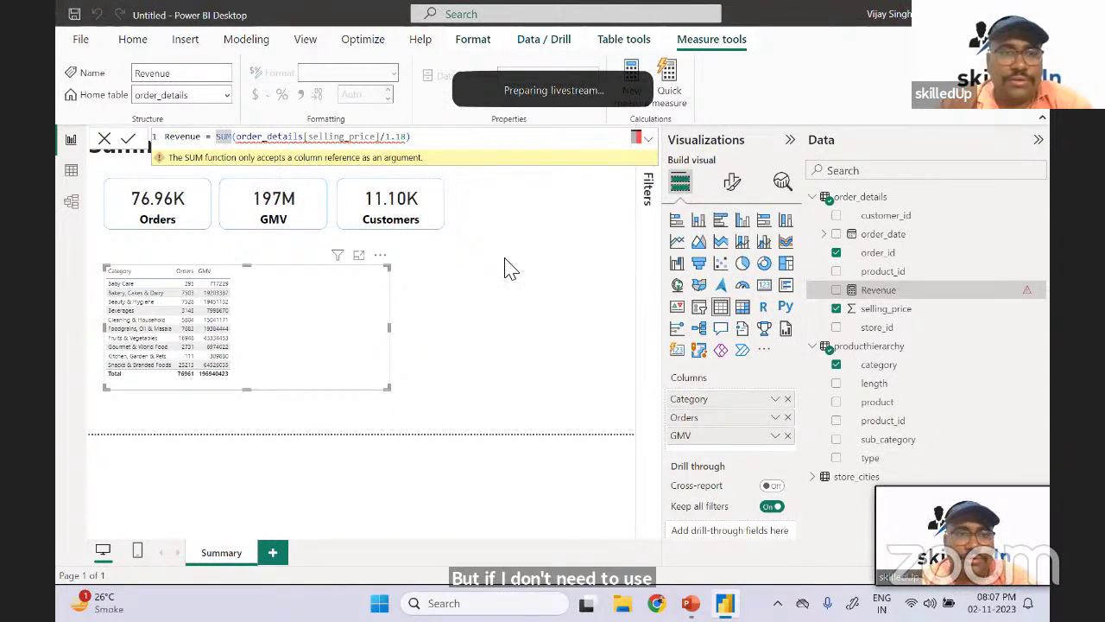
# - Correct the Revenue formula to SUM(order_details[selling_price])/1.18 by closing SUM before the division, and commit it
pyautogui.hotkey('ctrl', 'Right')
pyautogui.hotkey('ctrl', 'Right')
pyautogui.hotkey('ctrl', 'Right')
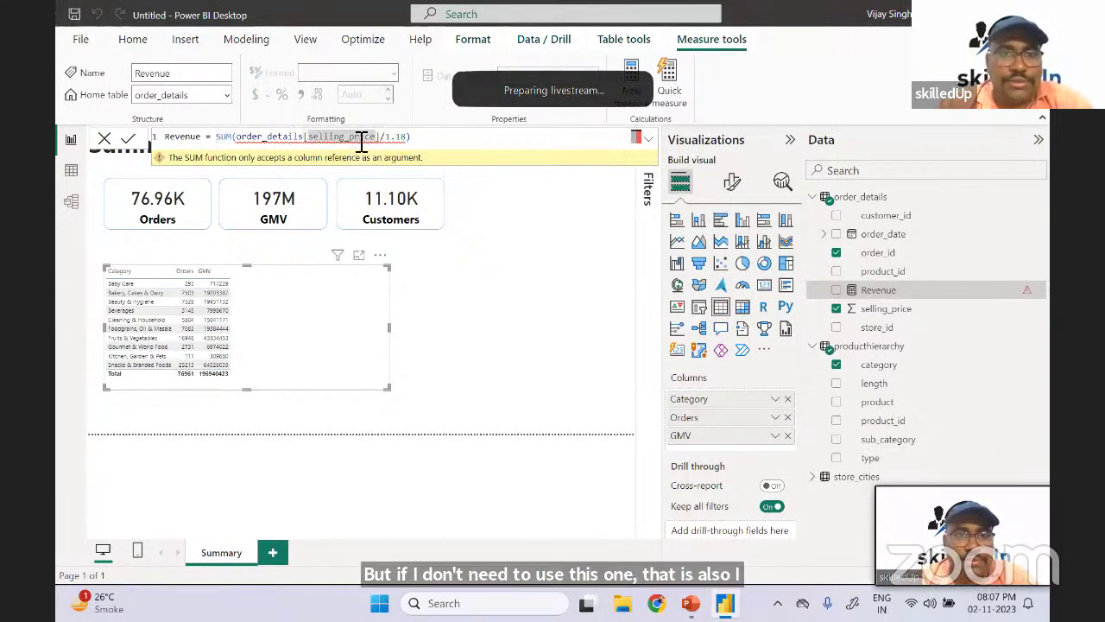
pyautogui.press('End')
pyautogui.press('BackSpace')
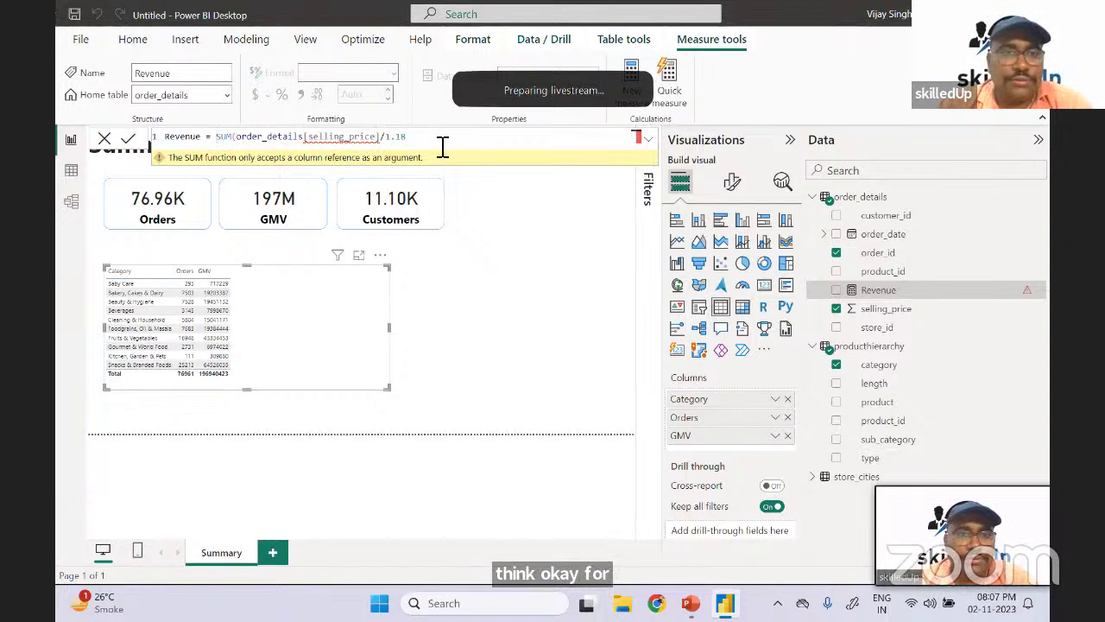
pyautogui.press('Left')
pyautogui.press('Left')
pyautogui.press('Left')
pyautogui.press('Left')
pyautogui.press('Left')
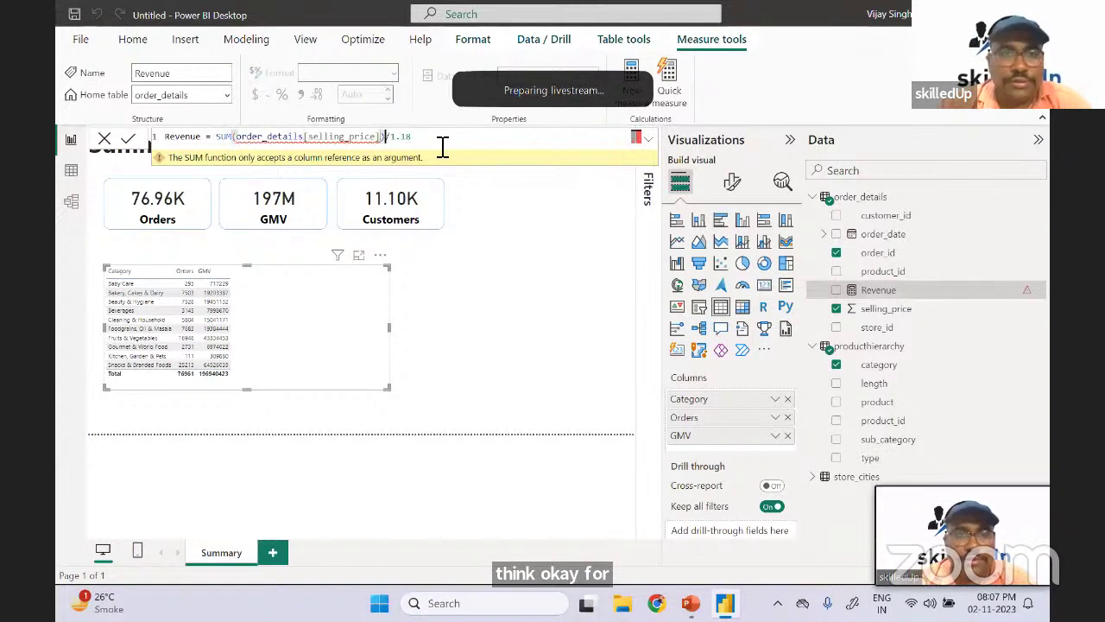
pyautogui.write(')')
pyautogui.press('Return')
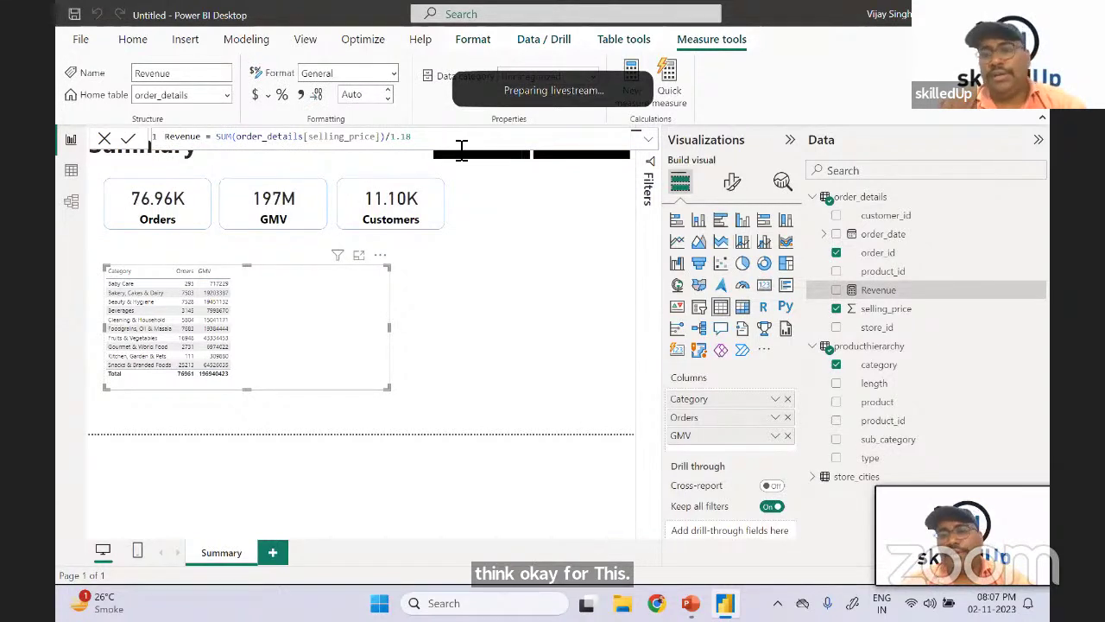
# - Add the Revenue measure to the category table and set its decimal places to 0
pyautogui.moveTo(855, 290); pyautogui.dragTo(734, 458)
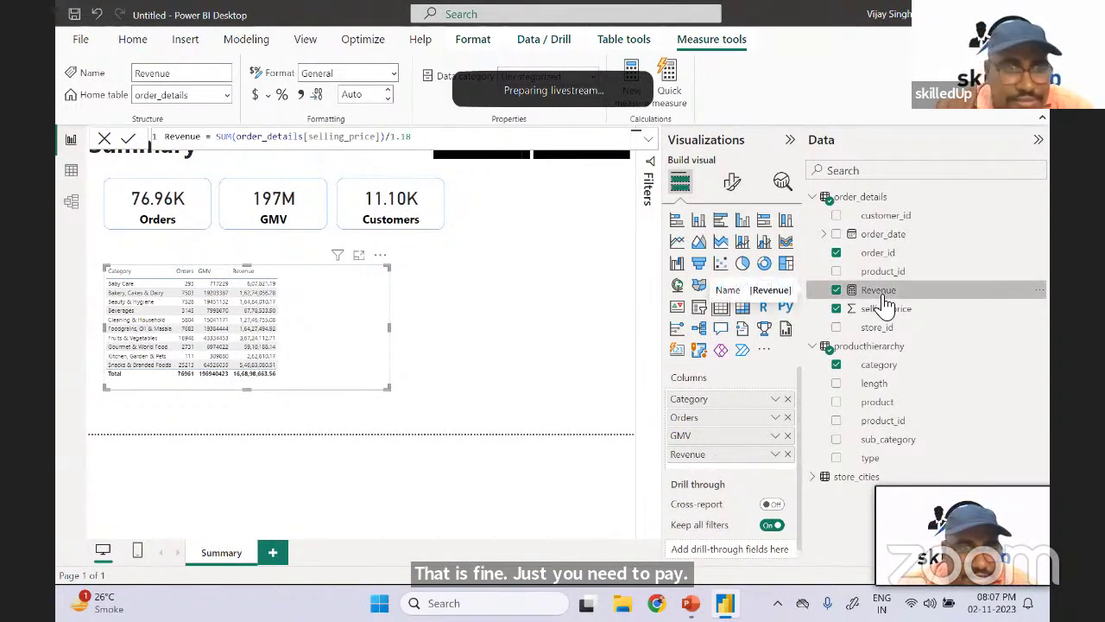
pyautogui.click(357, 96)
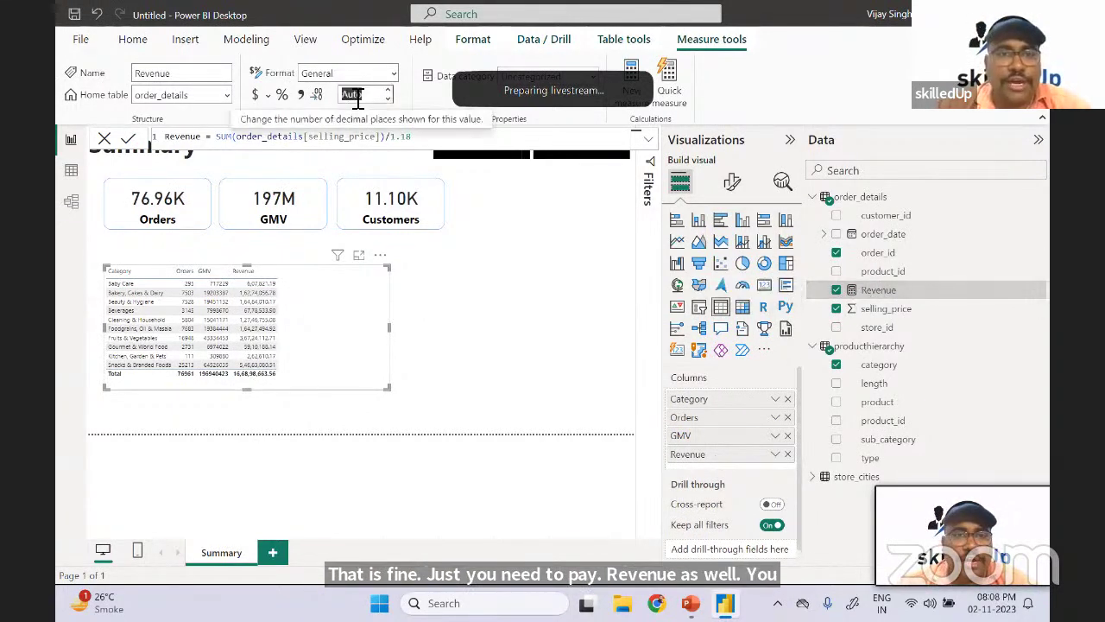
pyautogui.click(357, 96)
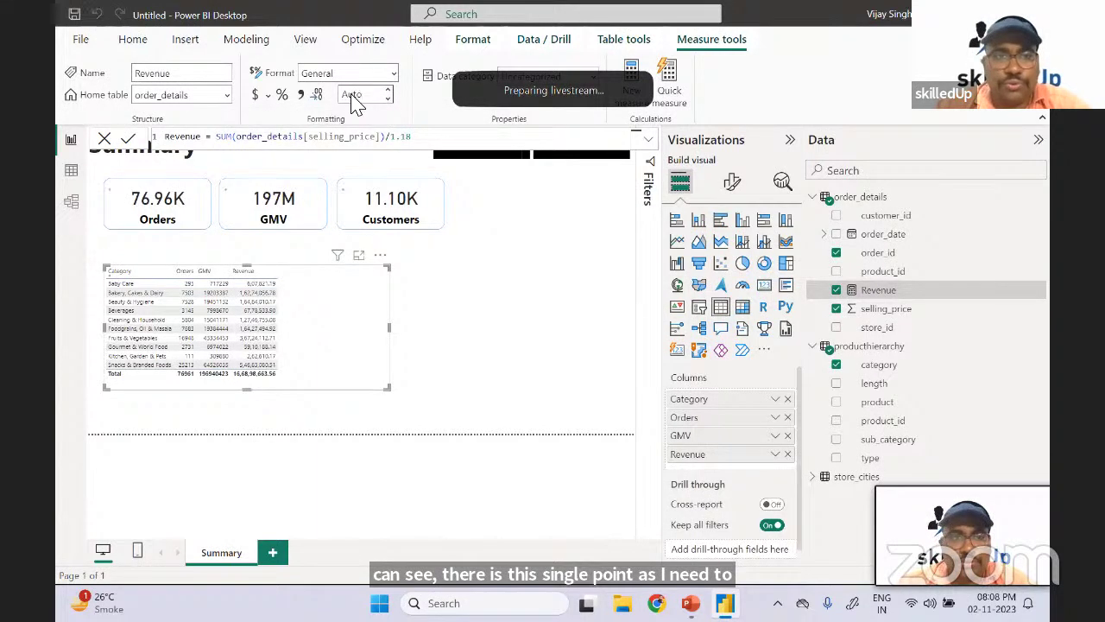
pyautogui.write('0')
pyautogui.press('Return')
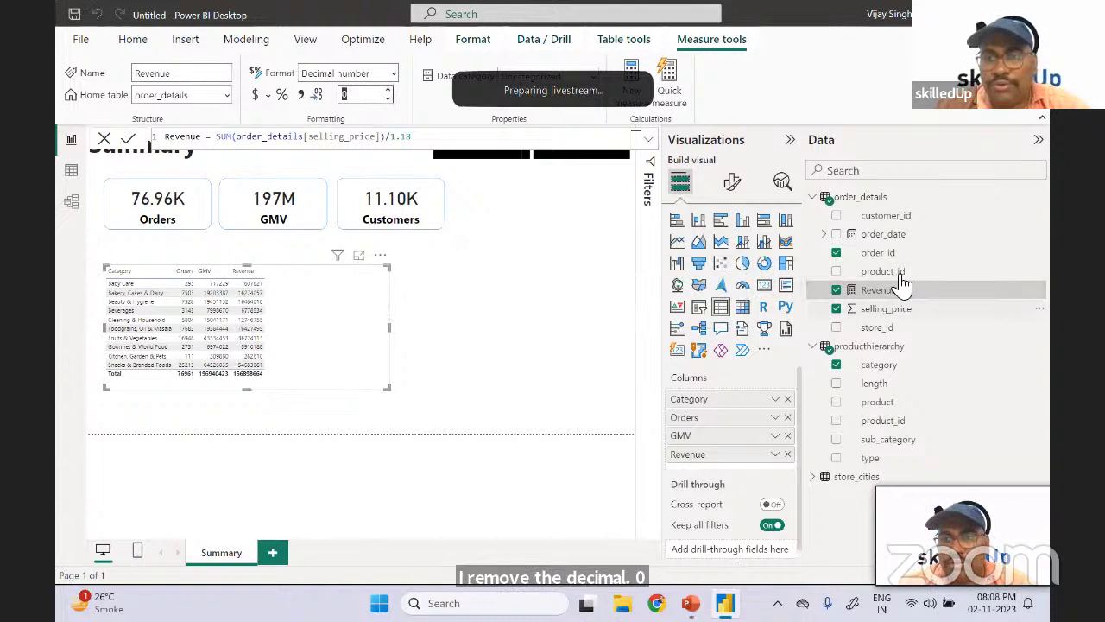
# - Turn on the thousands separator for the selling_price column
pyautogui.click(880, 310)
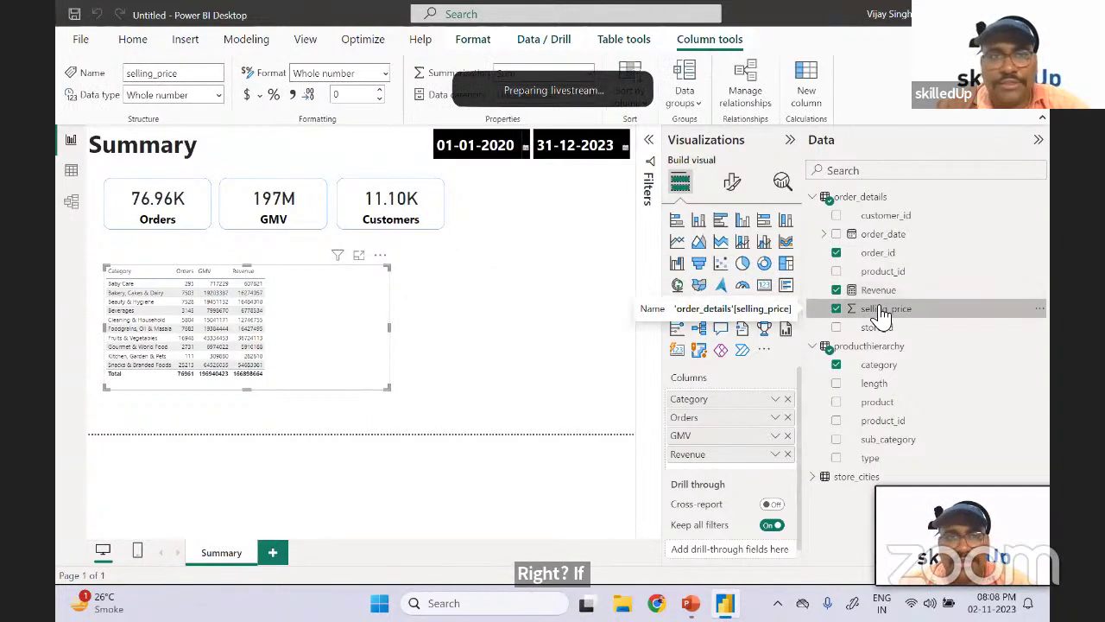
pyautogui.click(293, 97)
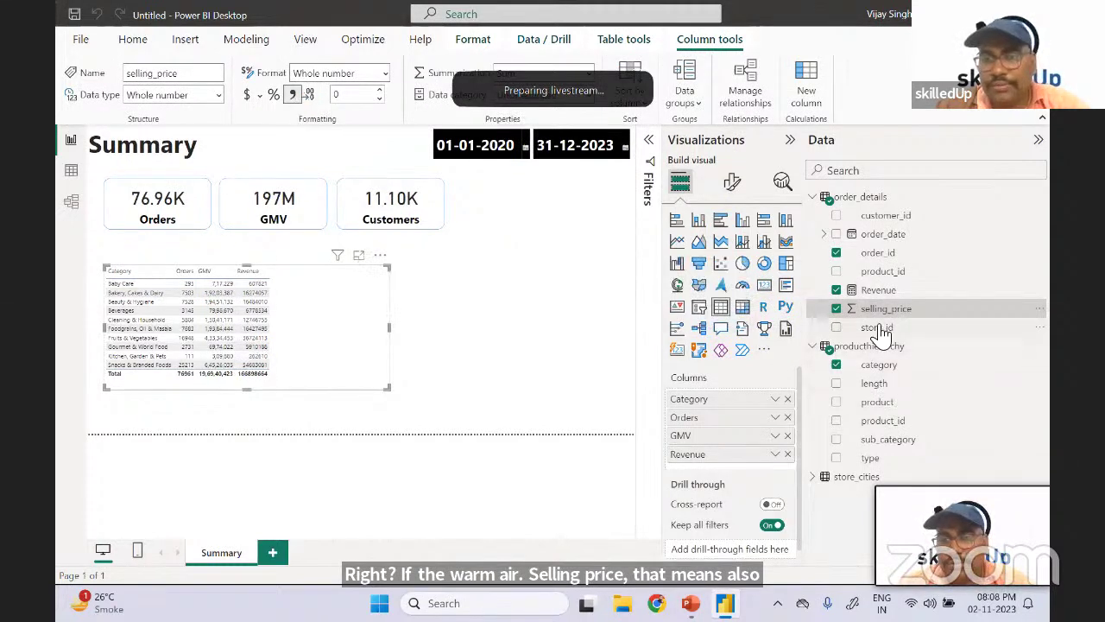
# - Check which display formats are available for the order_id column
pyautogui.click(878, 253)
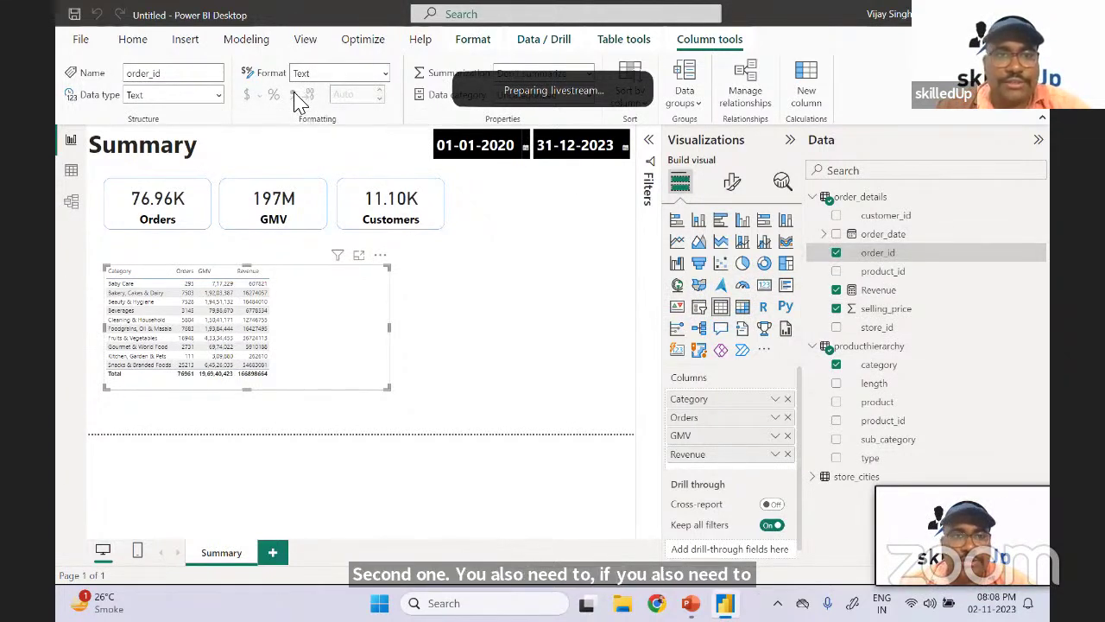
pyautogui.click(345, 78)
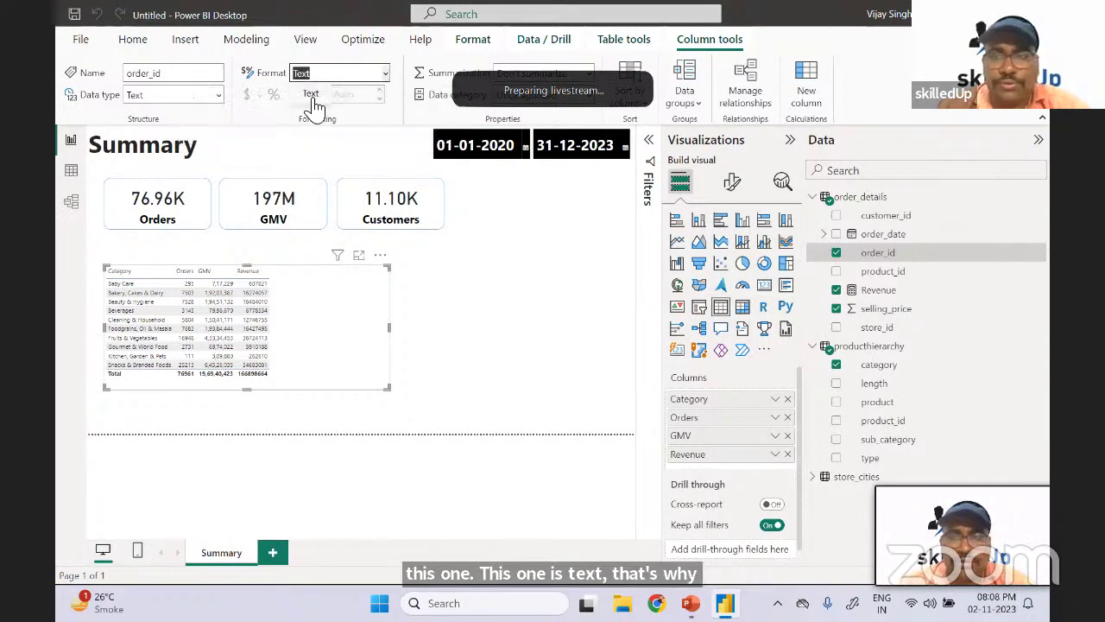
pyautogui.click(309, 319)
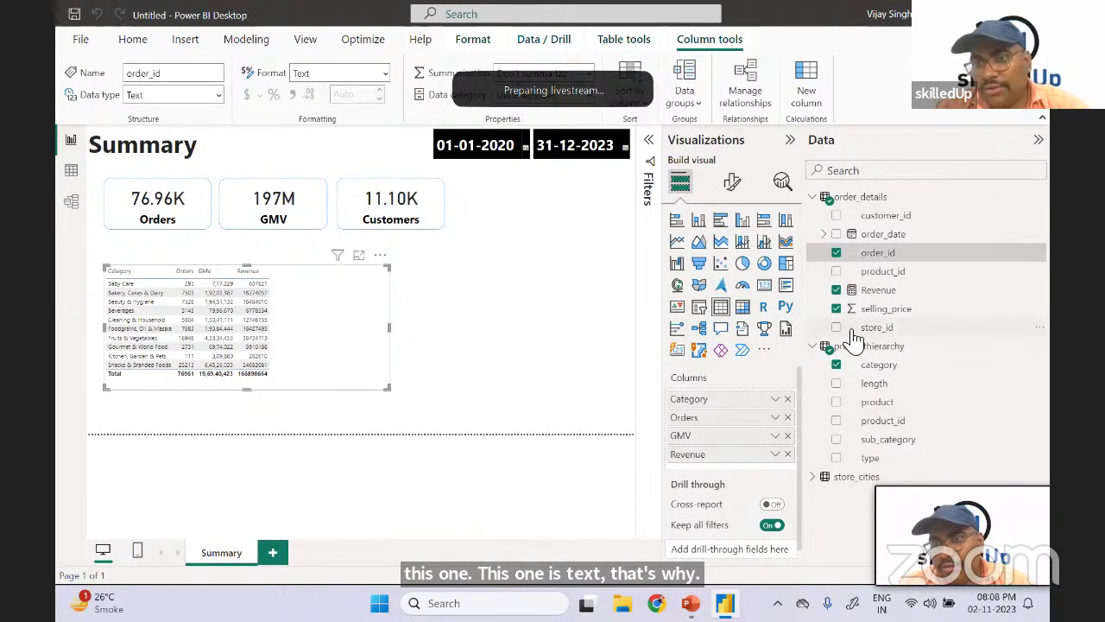
# - Add customer_id to the table as a distinct count and rename that column Customers
pyautogui.click(836, 215)
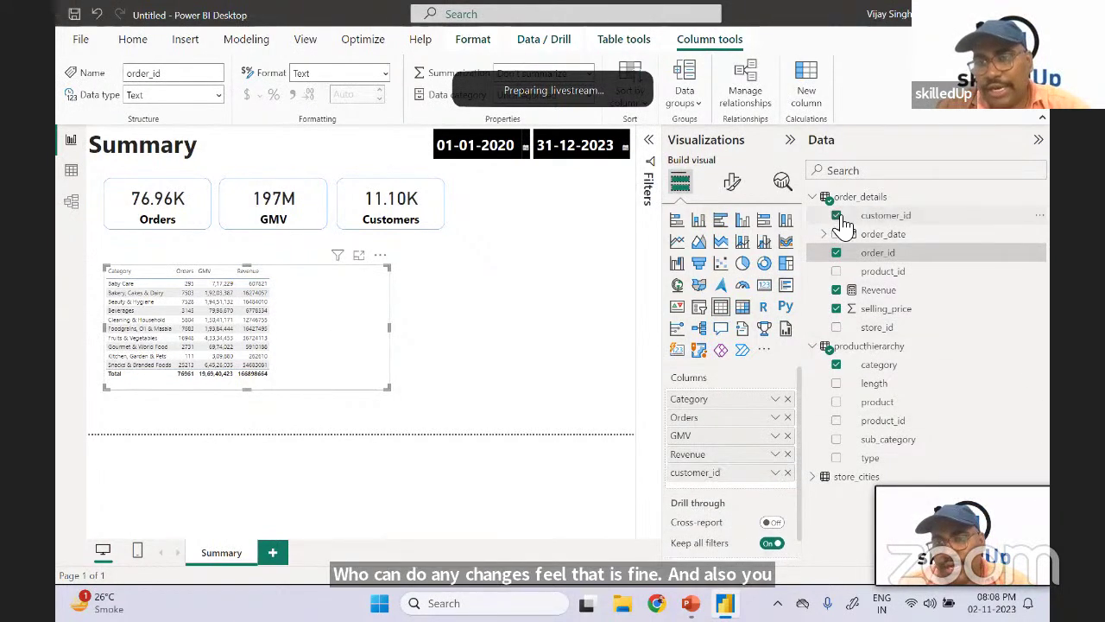
pyautogui.click(775, 472)
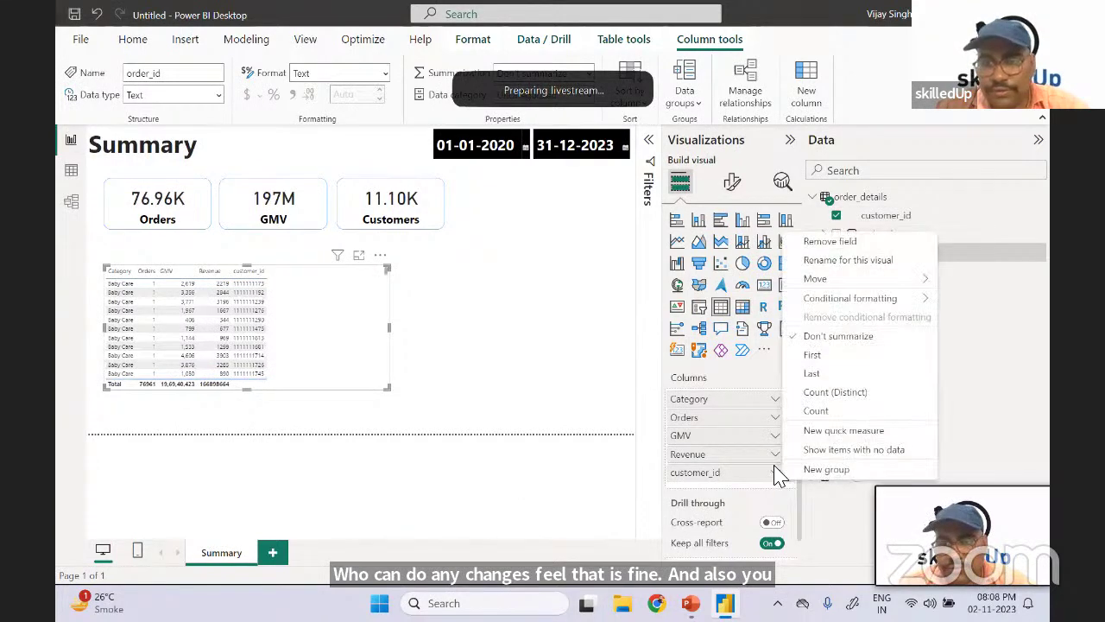
pyautogui.click(834, 410)
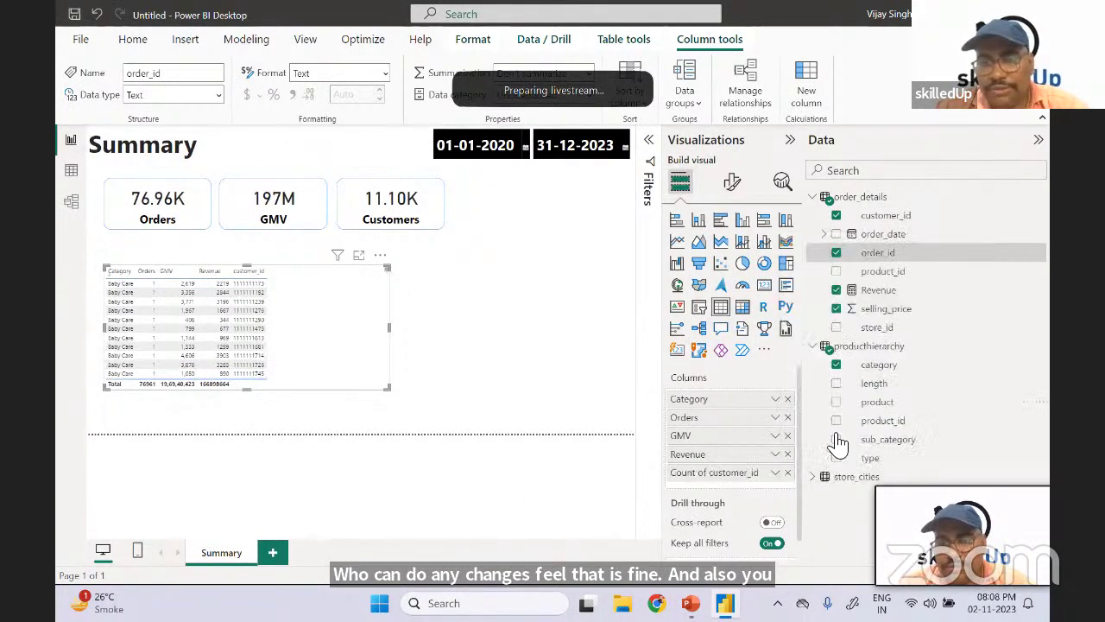
pyautogui.doubleClick(708, 475)
pyautogui.write('Customers')
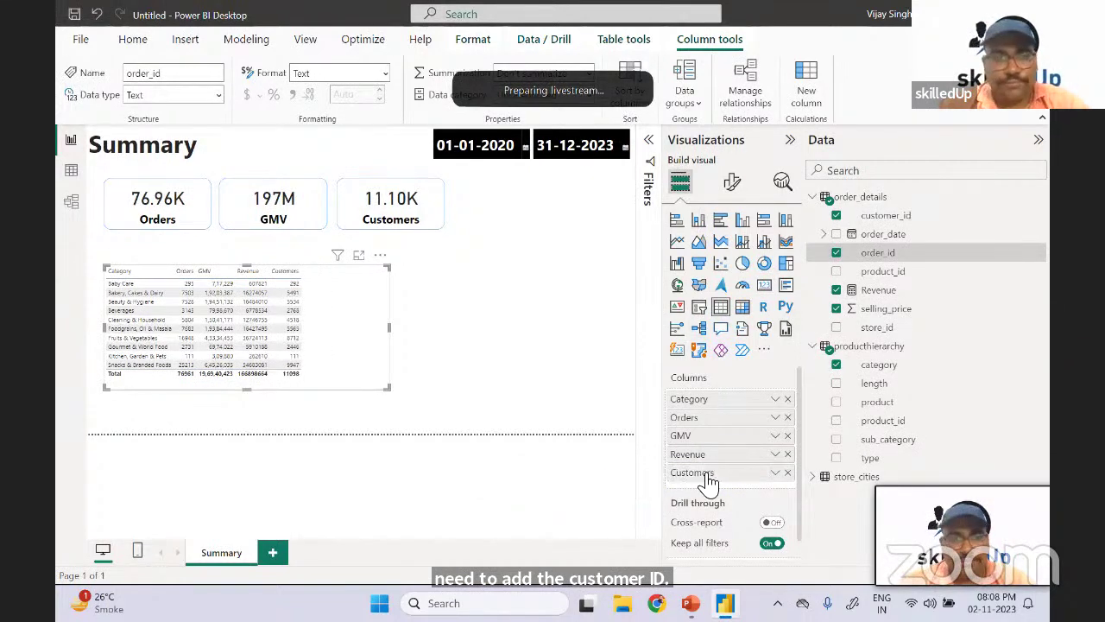
pyautogui.press('Return')
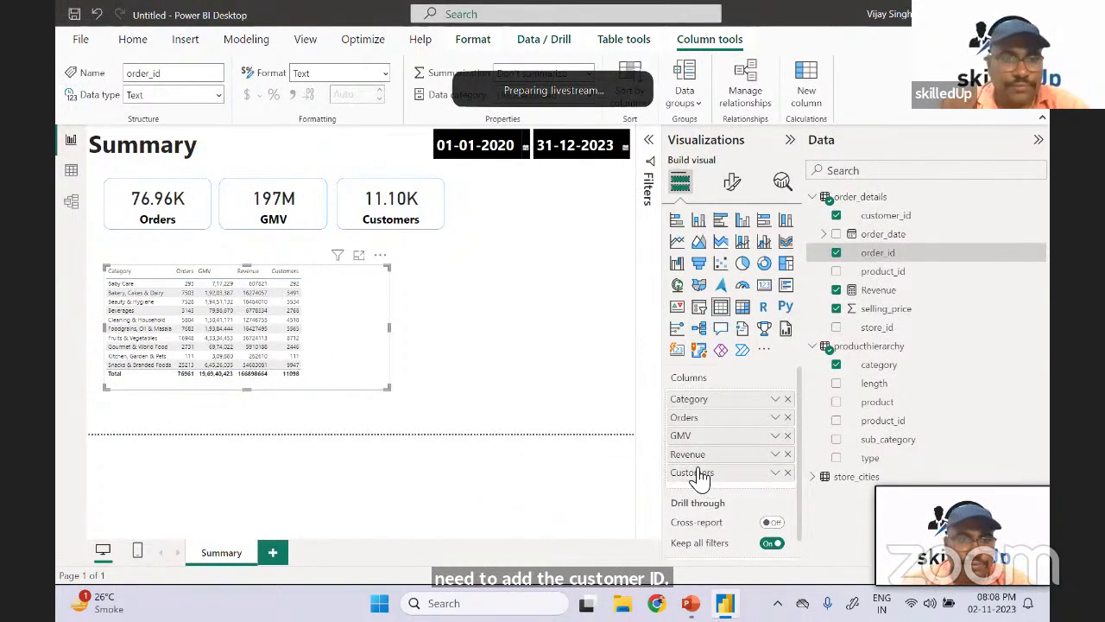
# - Set the table's values font size to 13 and resize the table to fit all its columns and rows
pyautogui.moveTo(393, 327); pyautogui.dragTo(343, 323)
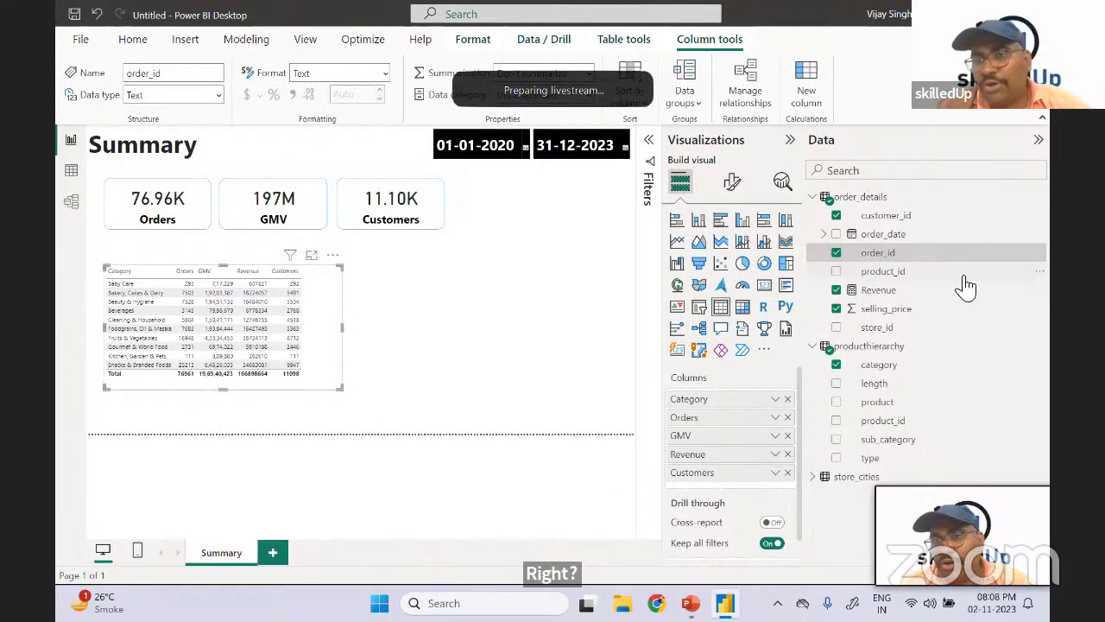
pyautogui.click(732, 183)
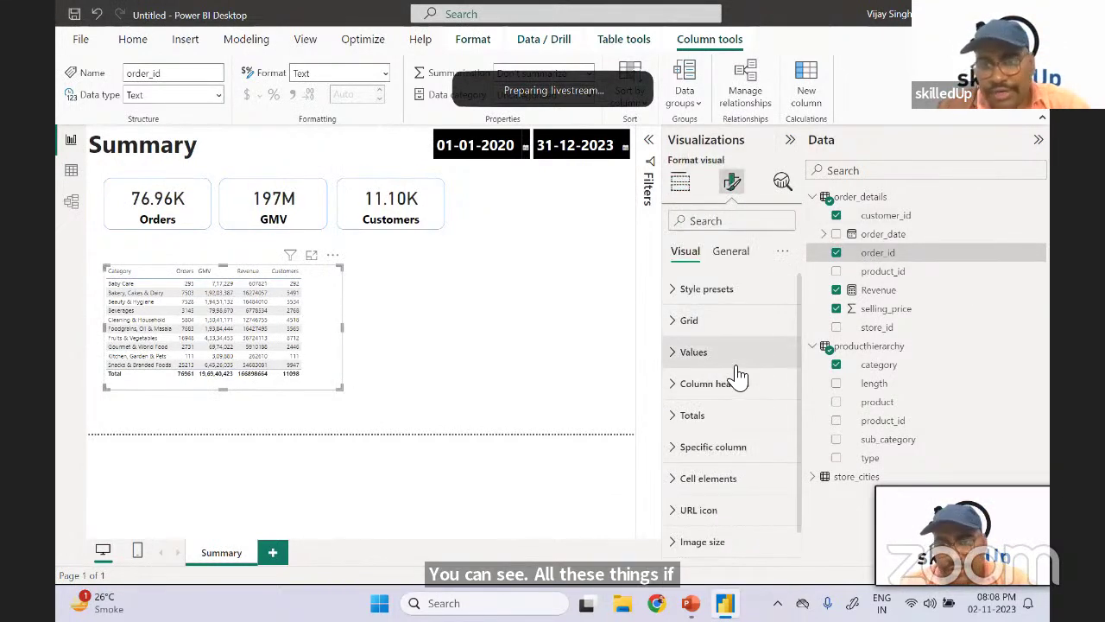
pyautogui.click(676, 359)
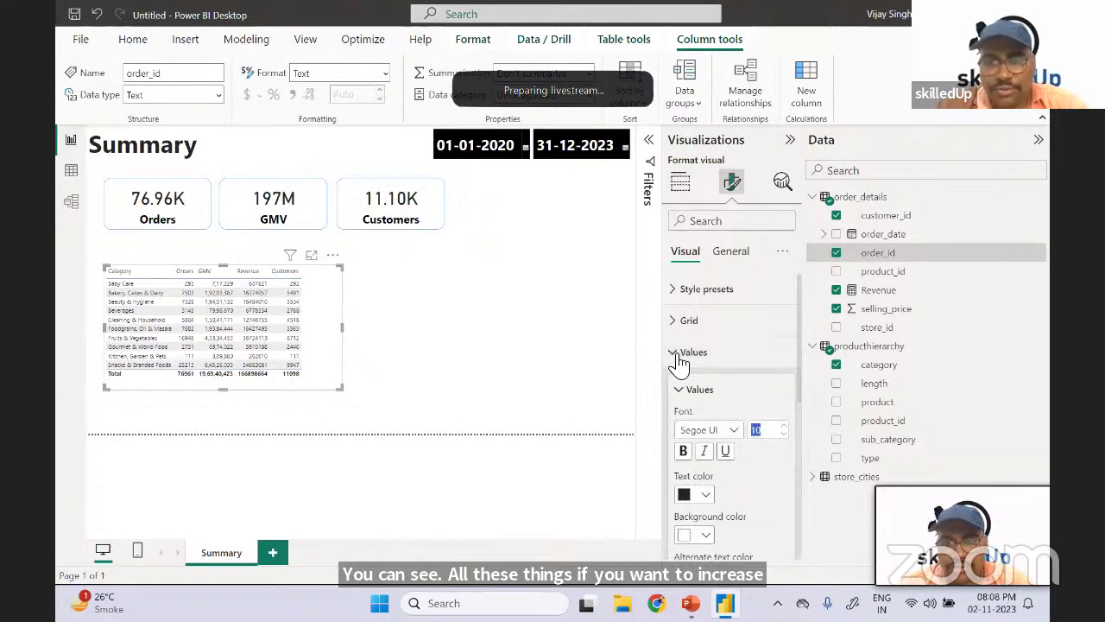
pyautogui.write('1')
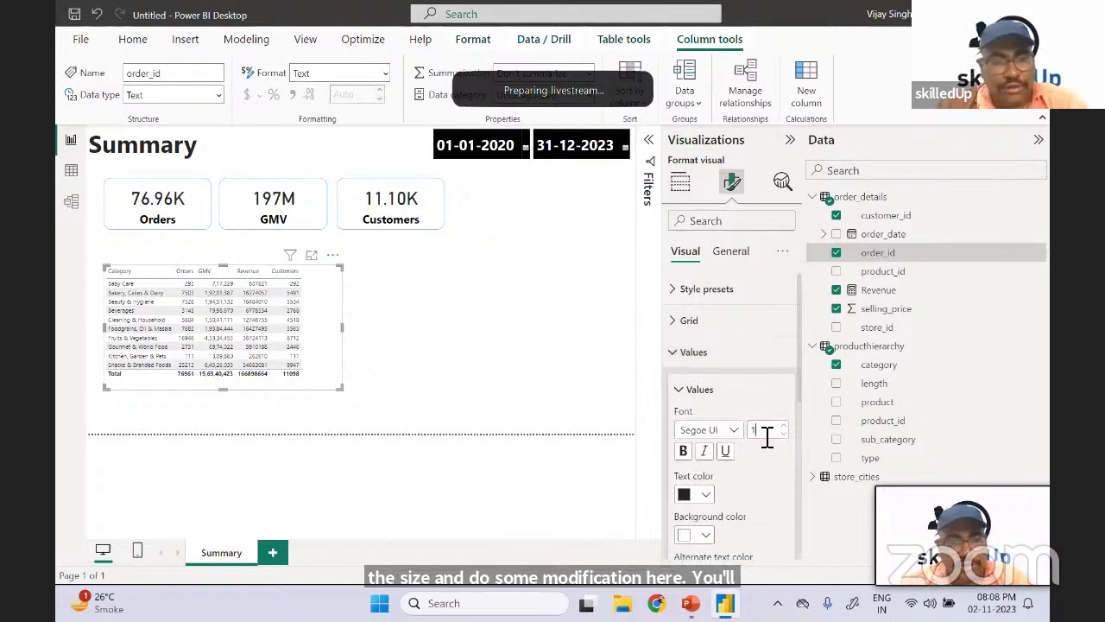
pyautogui.write('3')
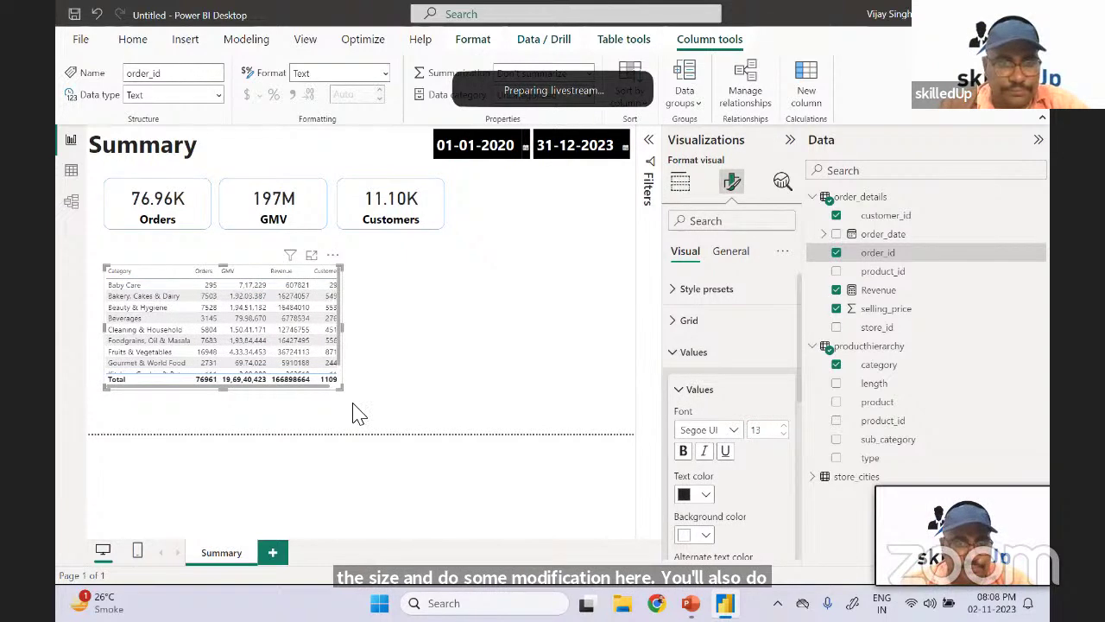
pyautogui.moveTo(345, 390); pyautogui.dragTo(358, 414)
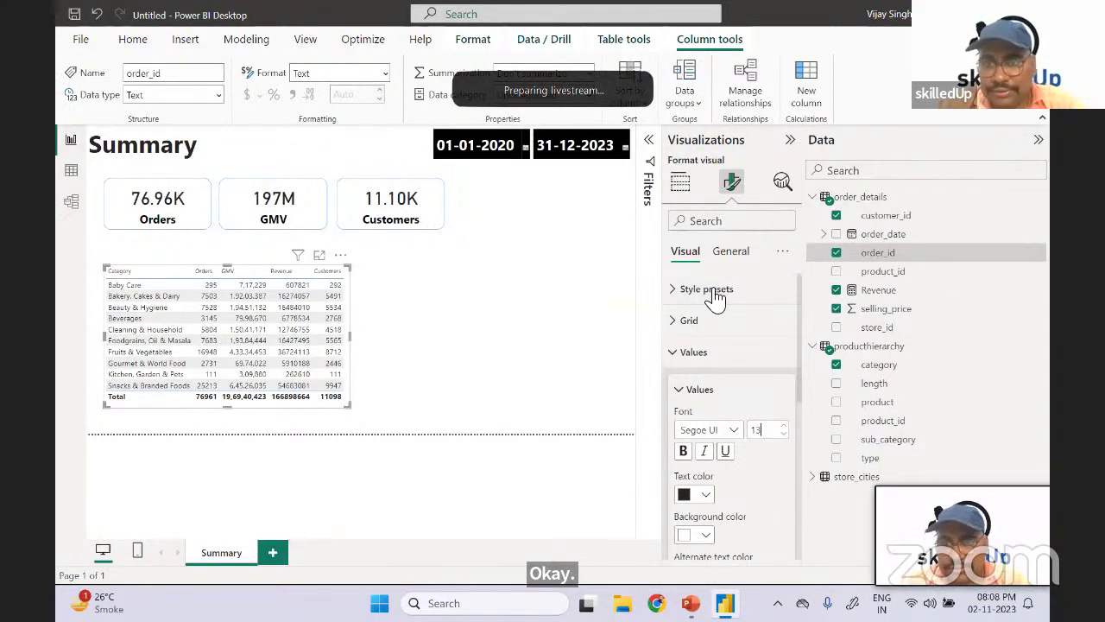
# - Try bold on the table's values and switch it off again
pyautogui.click(684, 451)
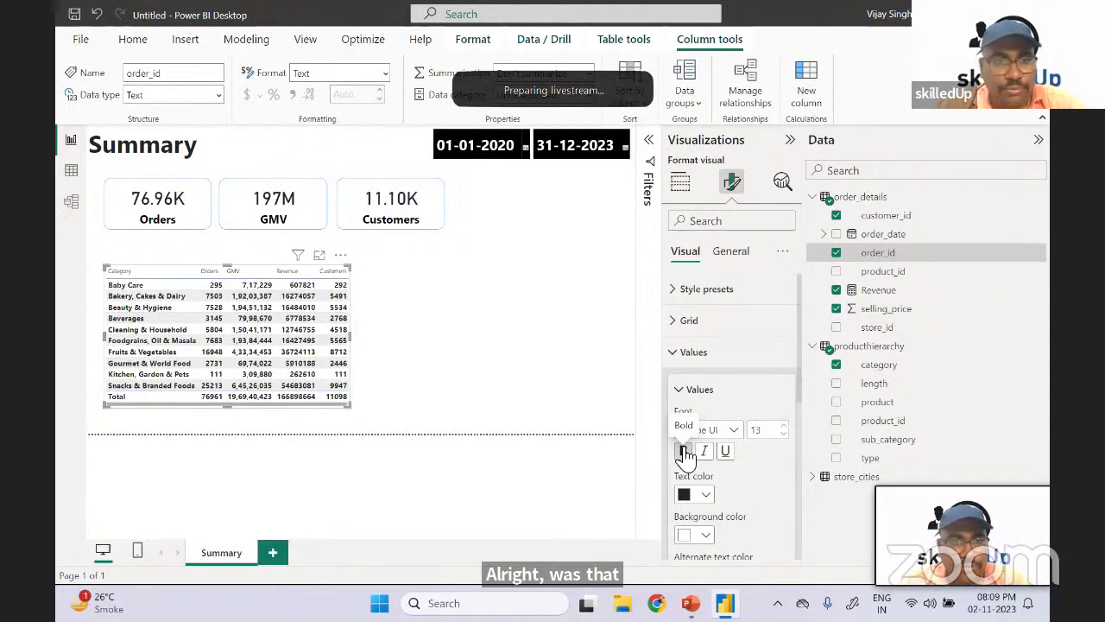
pyautogui.click(684, 451)
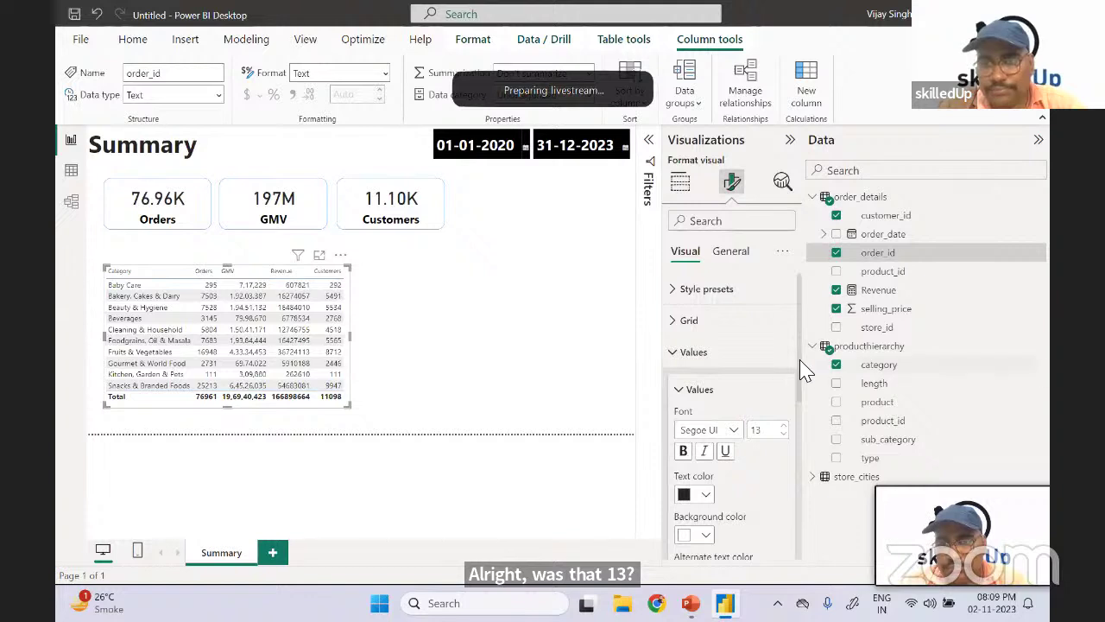
# - Recolour the table's horizontal gridlines, trying white and black before choosing light blue
pyautogui.moveTo(802, 369)
pyautogui.mouseDown()
pyautogui.moveTo(797, 411)
pyautogui.moveTo(800, 365)
pyautogui.mouseUp()
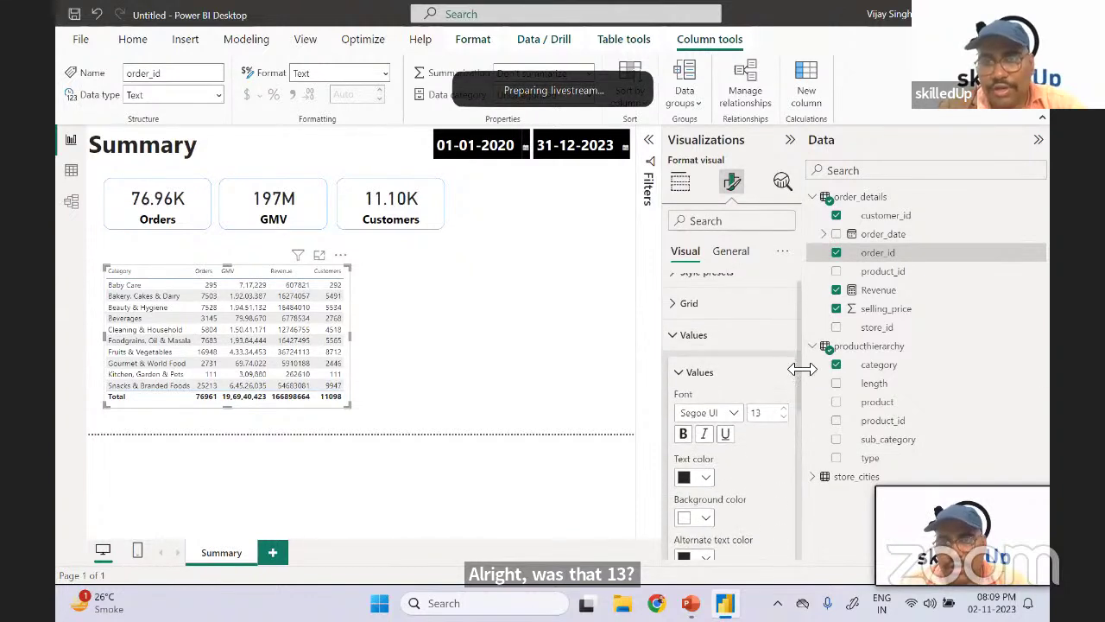
pyautogui.click(688, 303)
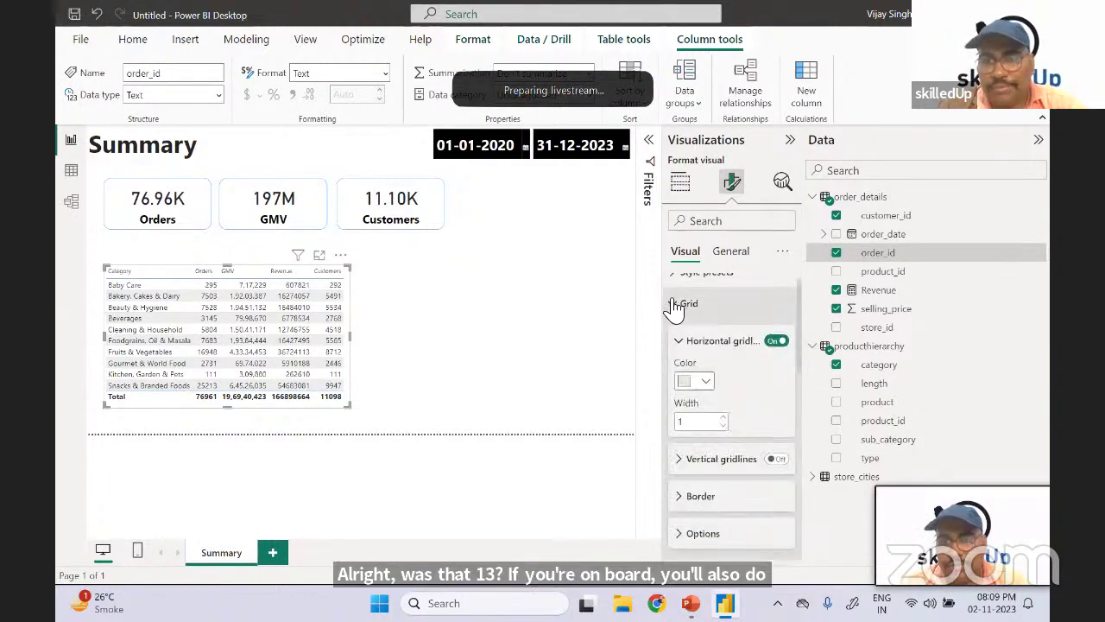
pyautogui.click(706, 383)
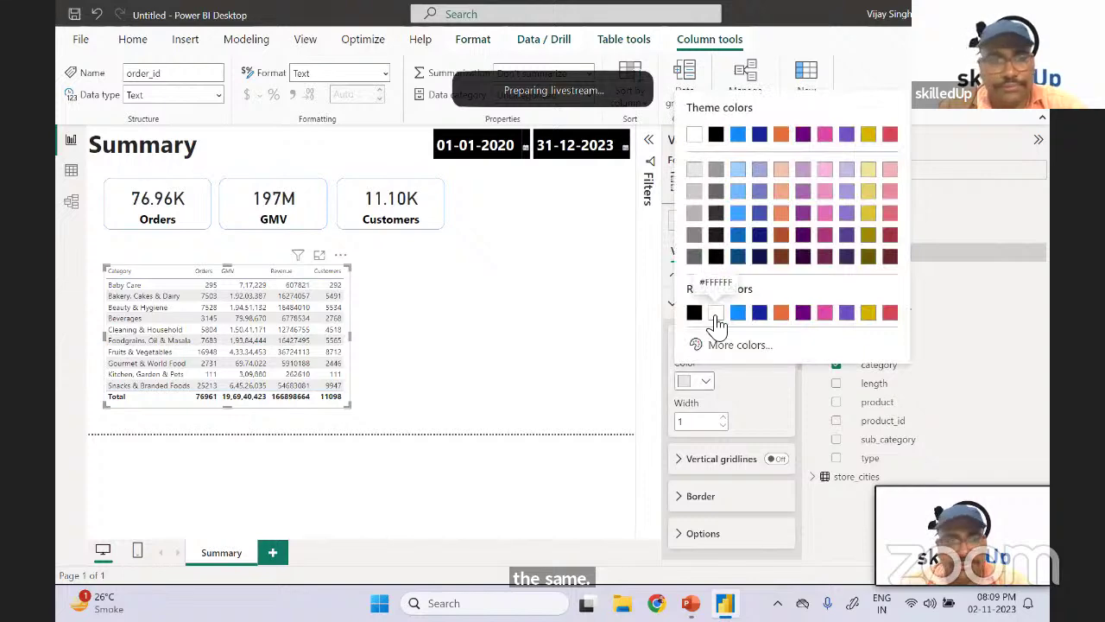
pyautogui.click(716, 312)
pyautogui.click(706, 383)
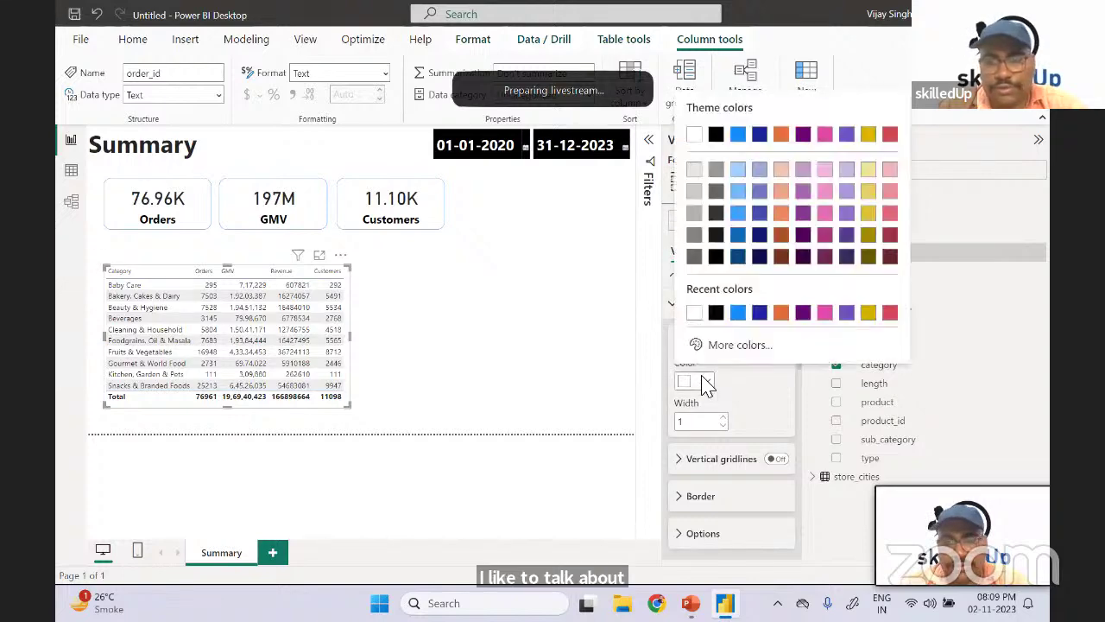
pyautogui.click(713, 313)
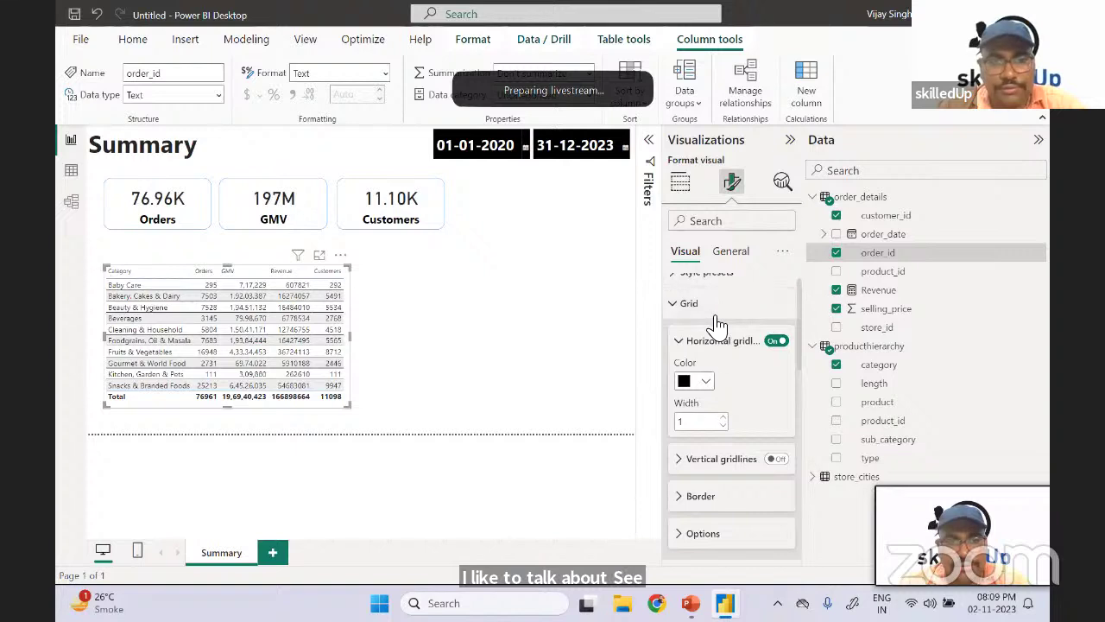
pyautogui.click(706, 382)
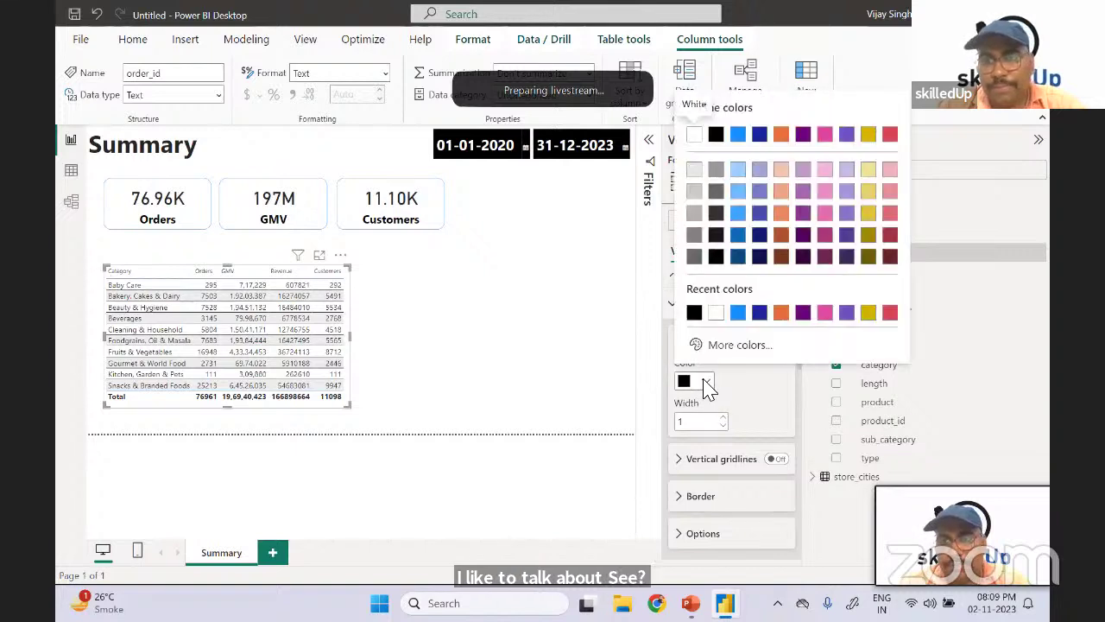
pyautogui.click(739, 173)
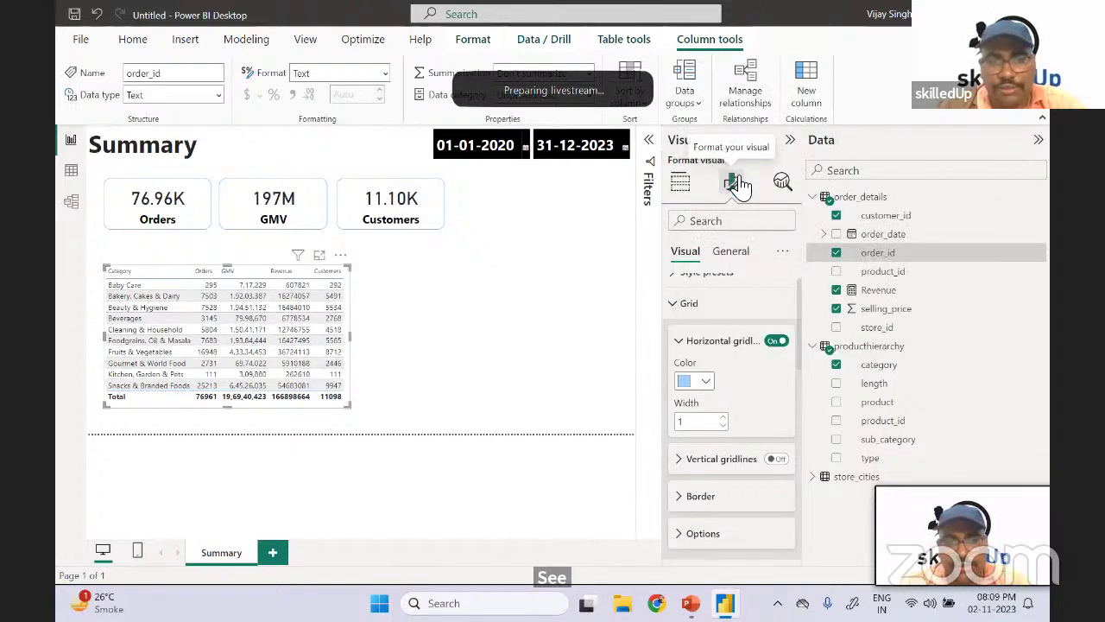
# - Review the available style presets for the category table and keep Default
pyautogui.scroll(1, 801, 339)
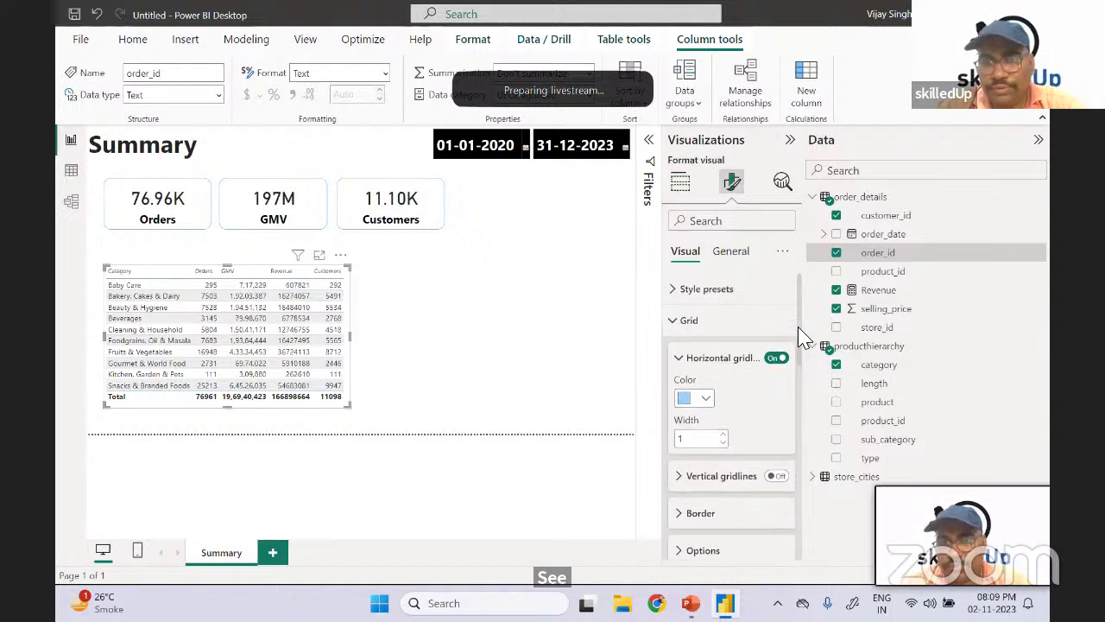
pyautogui.click(672, 290)
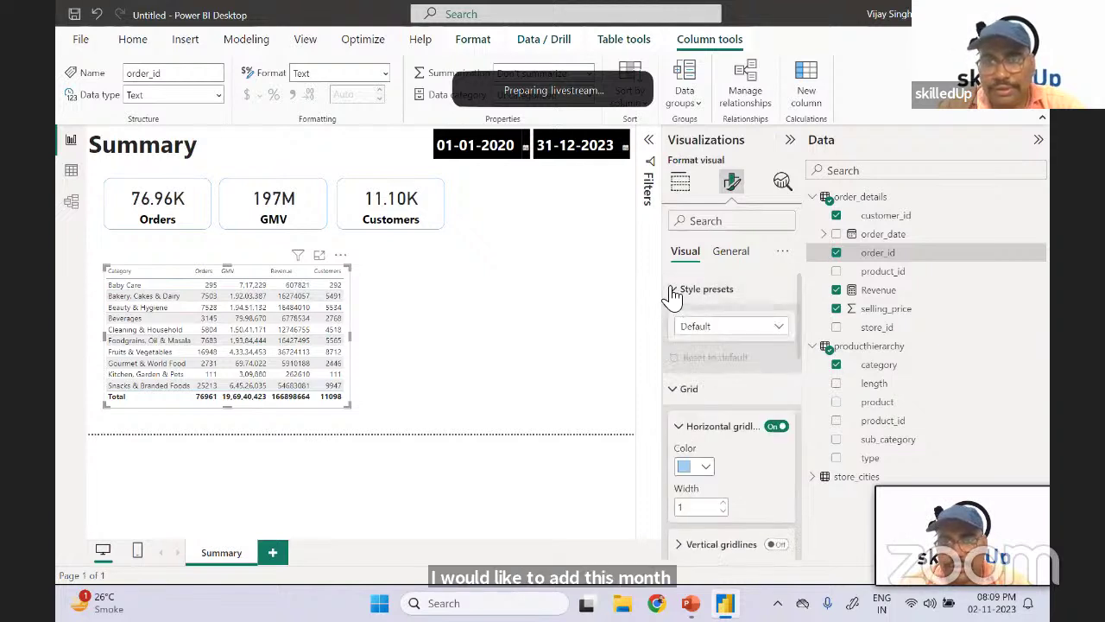
pyautogui.click(729, 328)
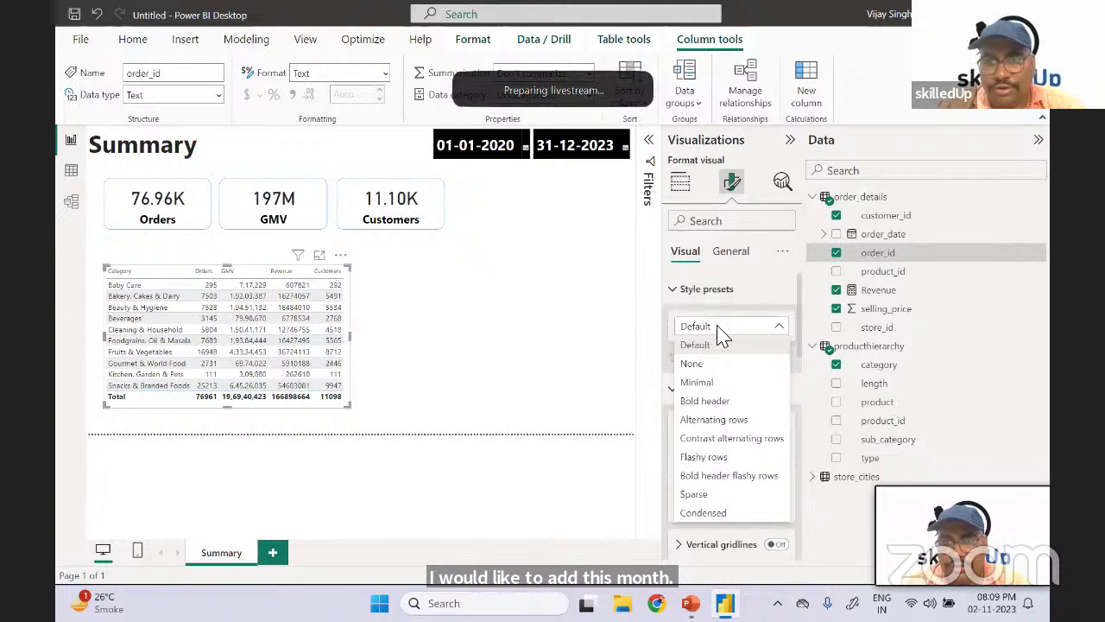
pyautogui.click(723, 337)
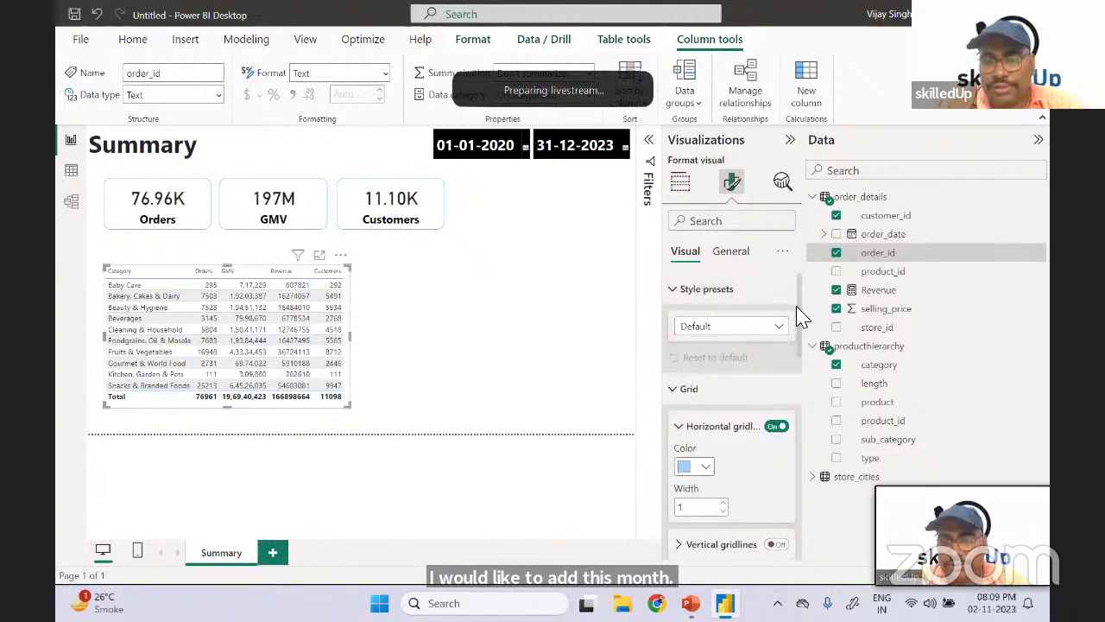
# - Turn on the table's vertical gridlines and colour them light blue
pyautogui.scroll(-5, 802, 318)
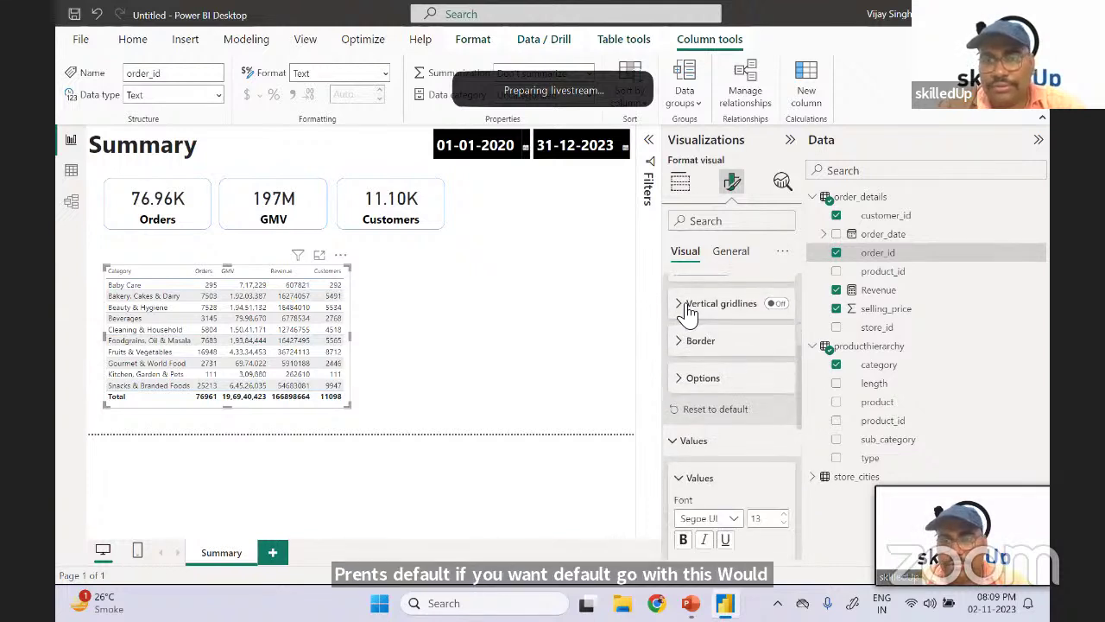
pyautogui.click(777, 305)
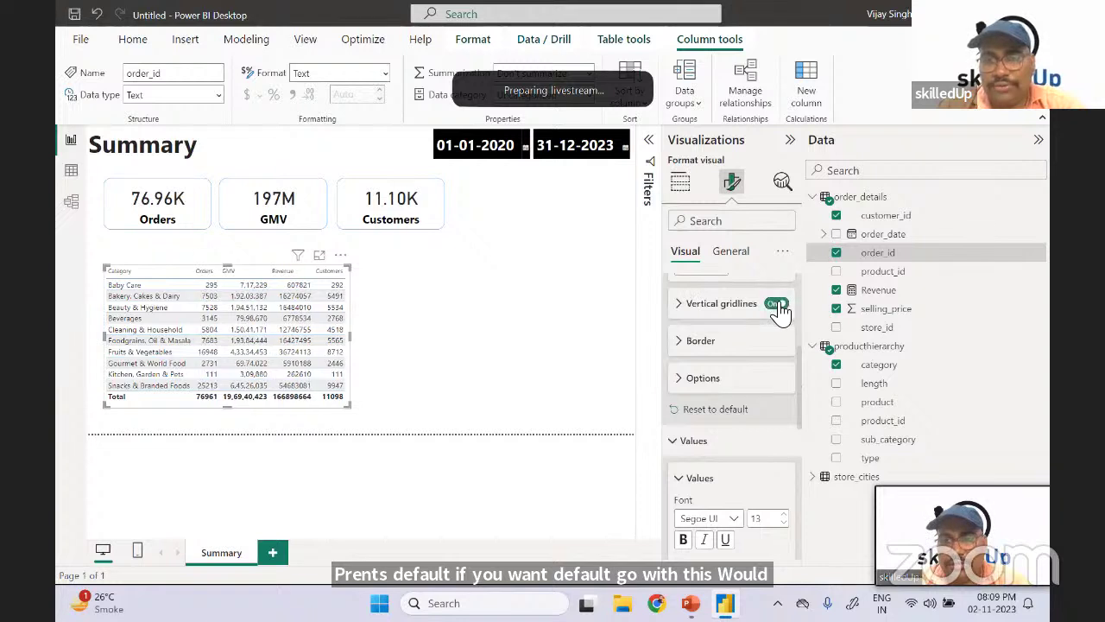
pyautogui.click(682, 311)
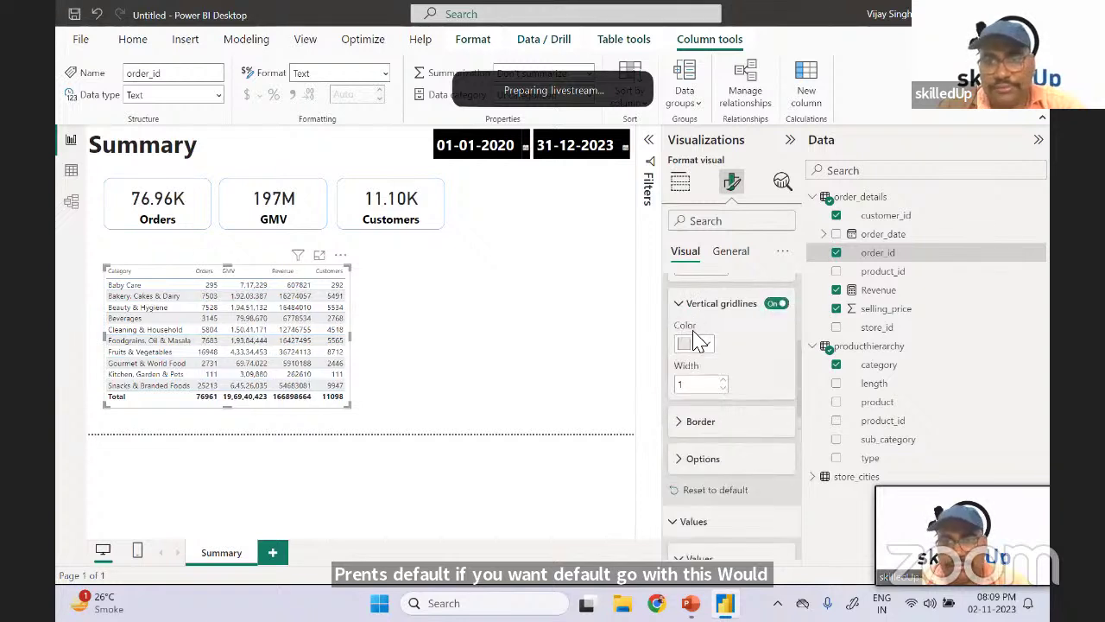
pyautogui.click(700, 343)
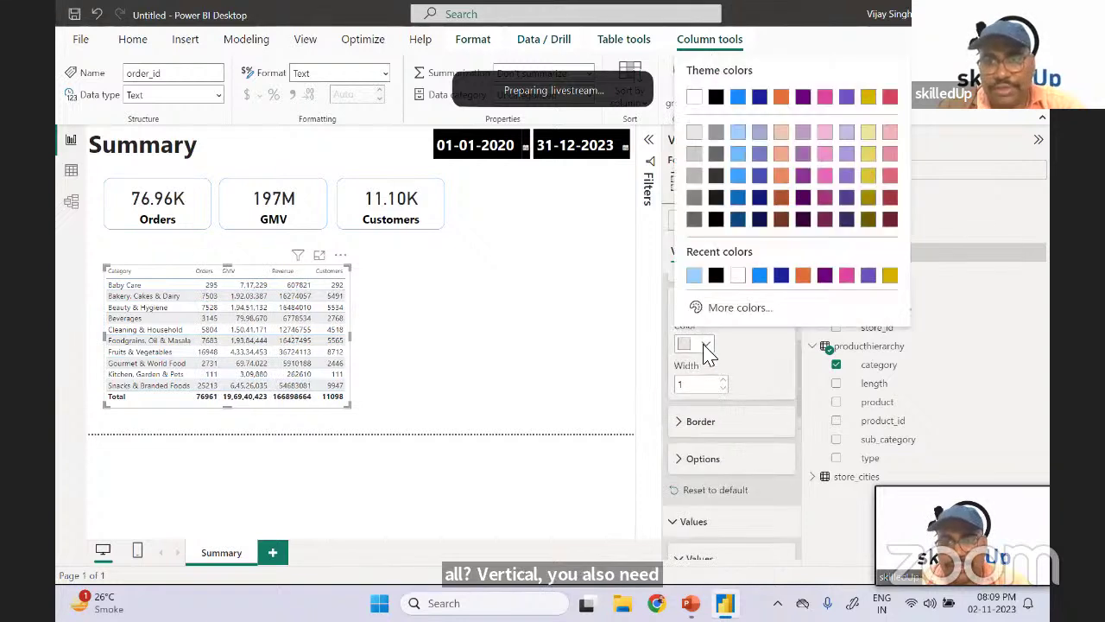
pyautogui.click(738, 136)
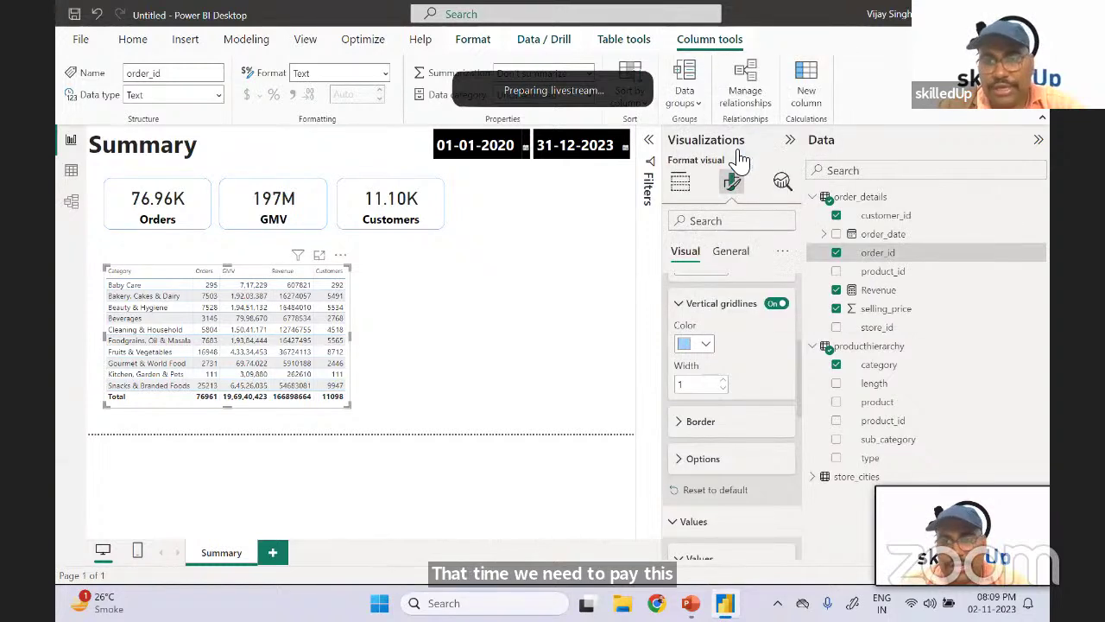
# - Add borders to all sections of the table at the top, bottom, left and right positions
pyautogui.click(685, 424)
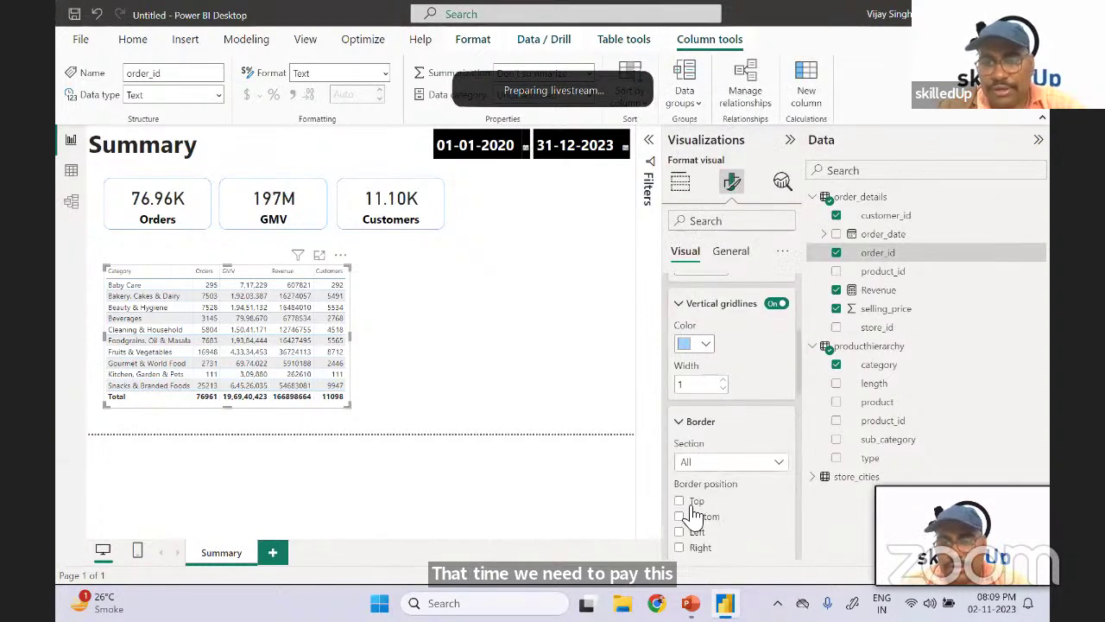
pyautogui.moveTo(800, 380); pyautogui.dragTo(790, 421)
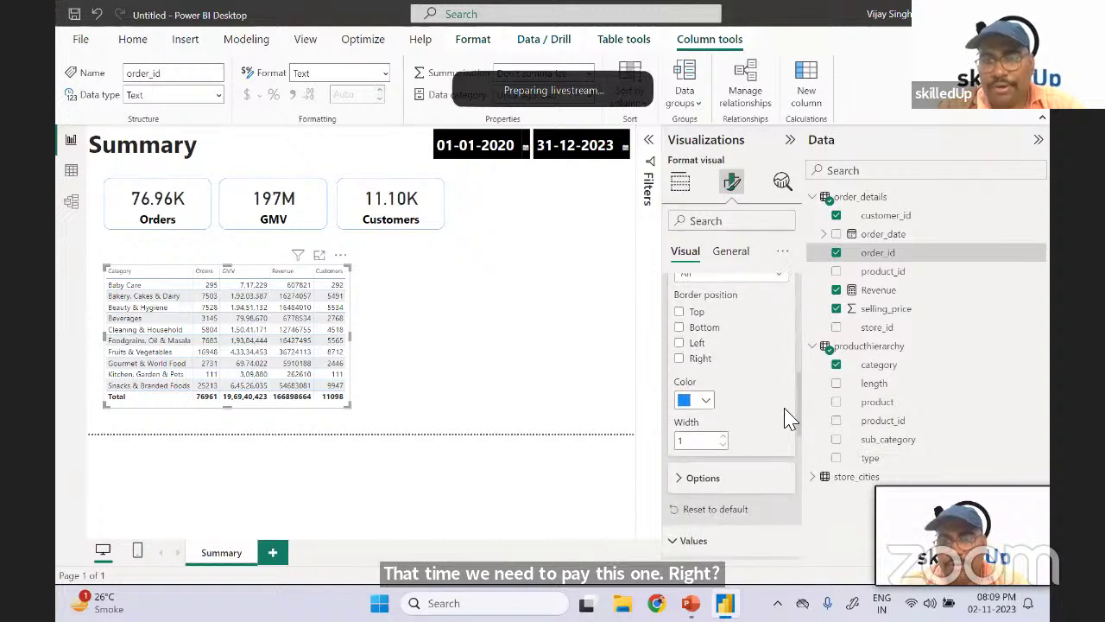
pyautogui.click(679, 311)
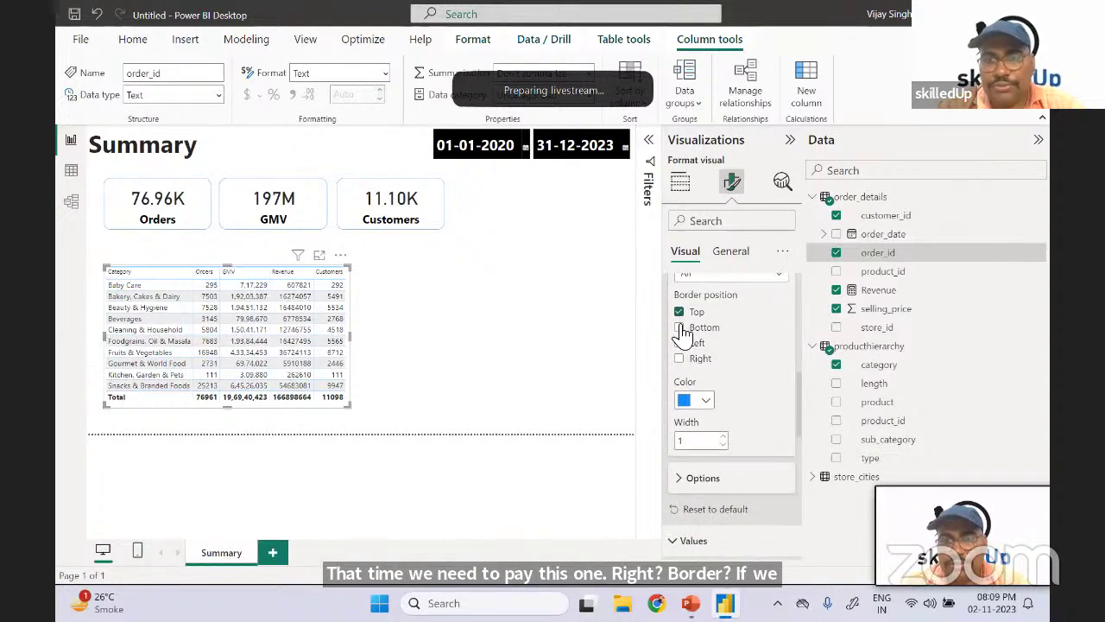
pyautogui.click(679, 328)
pyautogui.click(679, 343)
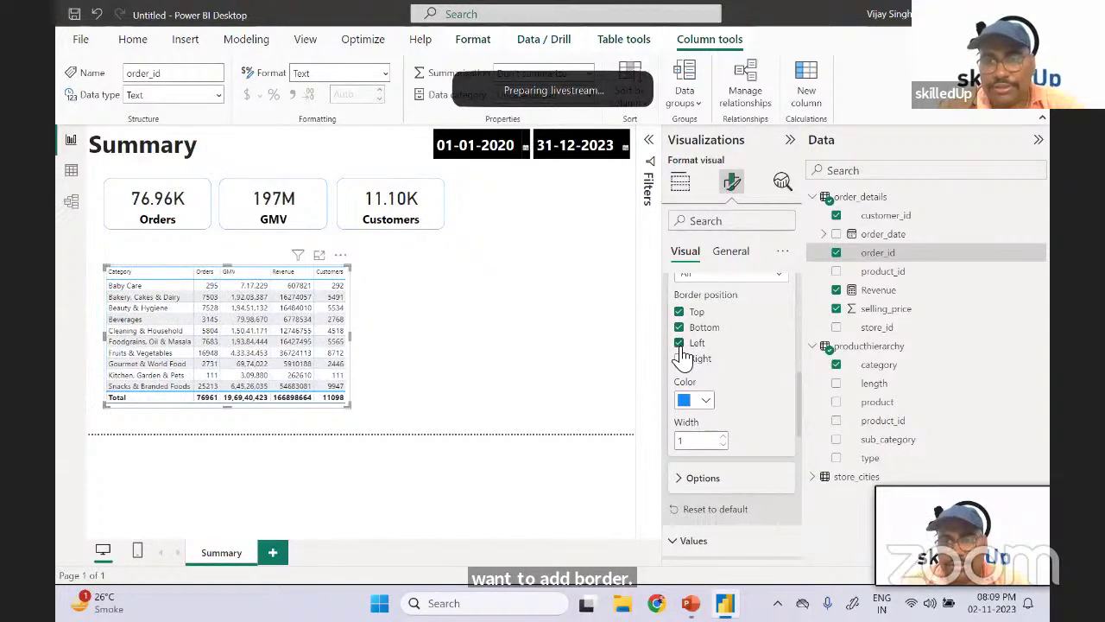
pyautogui.click(679, 359)
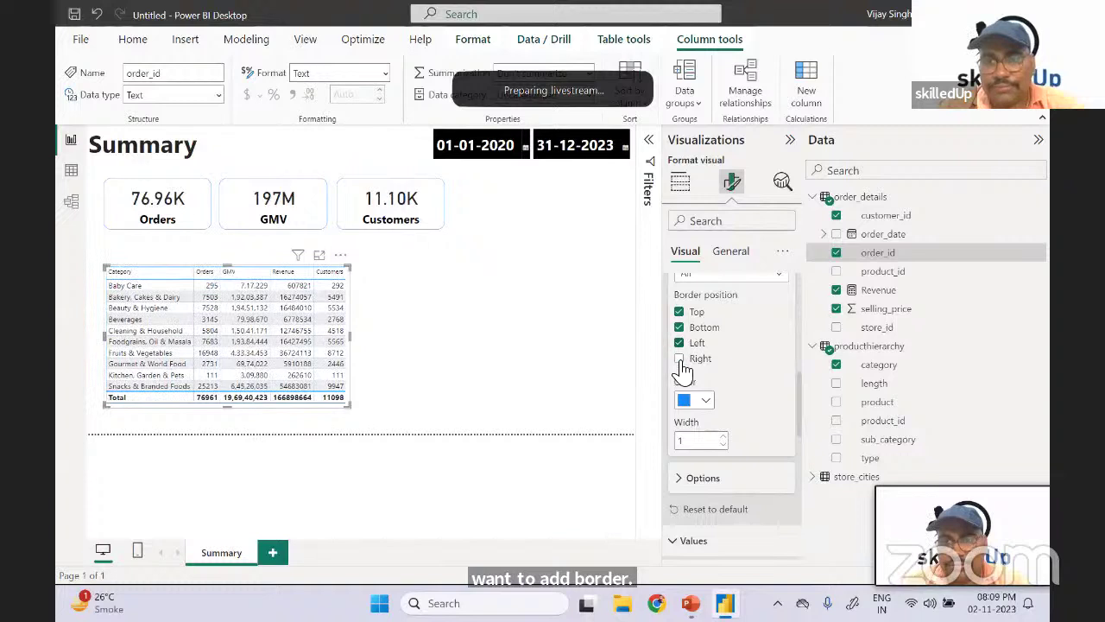
# - Set the alternate background colour of the table's values to white
pyautogui.click(679, 478)
pyautogui.scroll(-5, 794, 406)
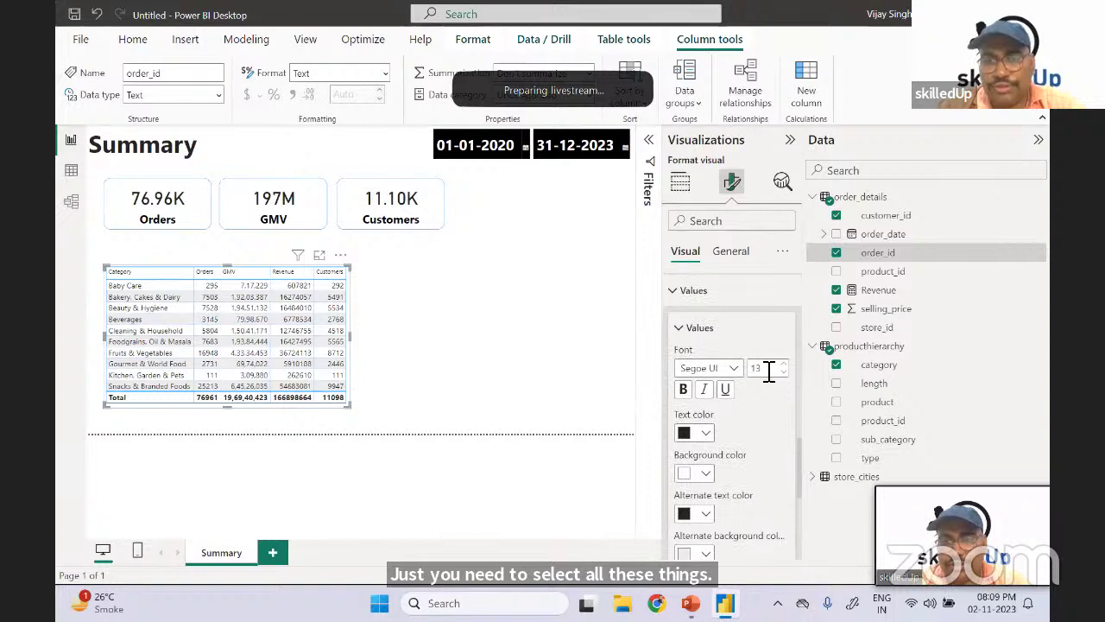
pyautogui.click(768, 369)
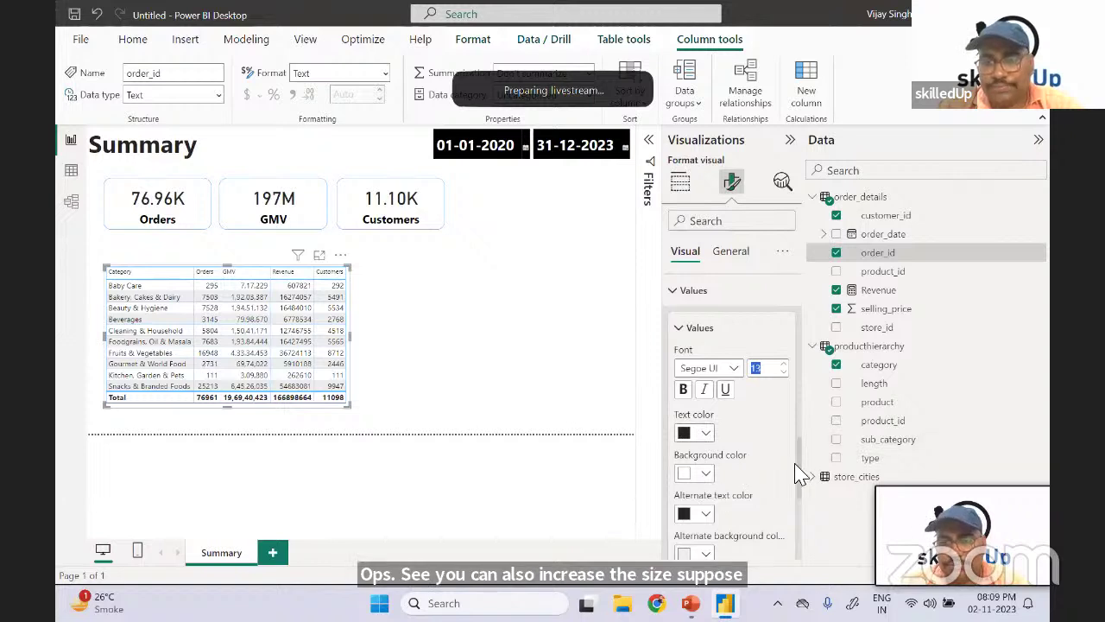
pyautogui.moveTo(802, 473); pyautogui.dragTo(801, 531)
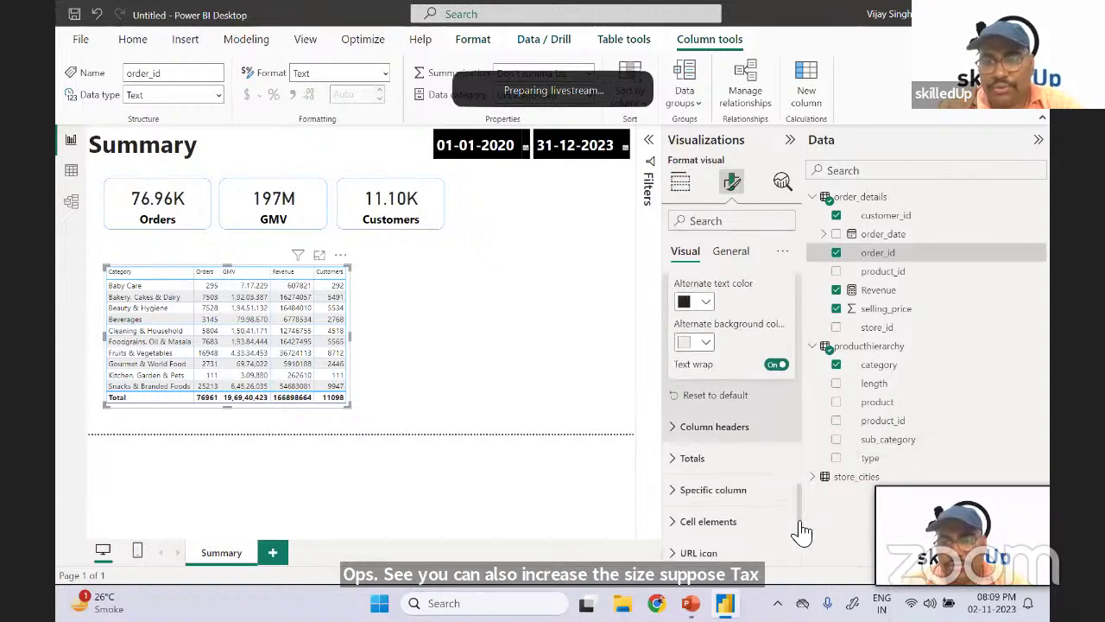
pyautogui.click(703, 342)
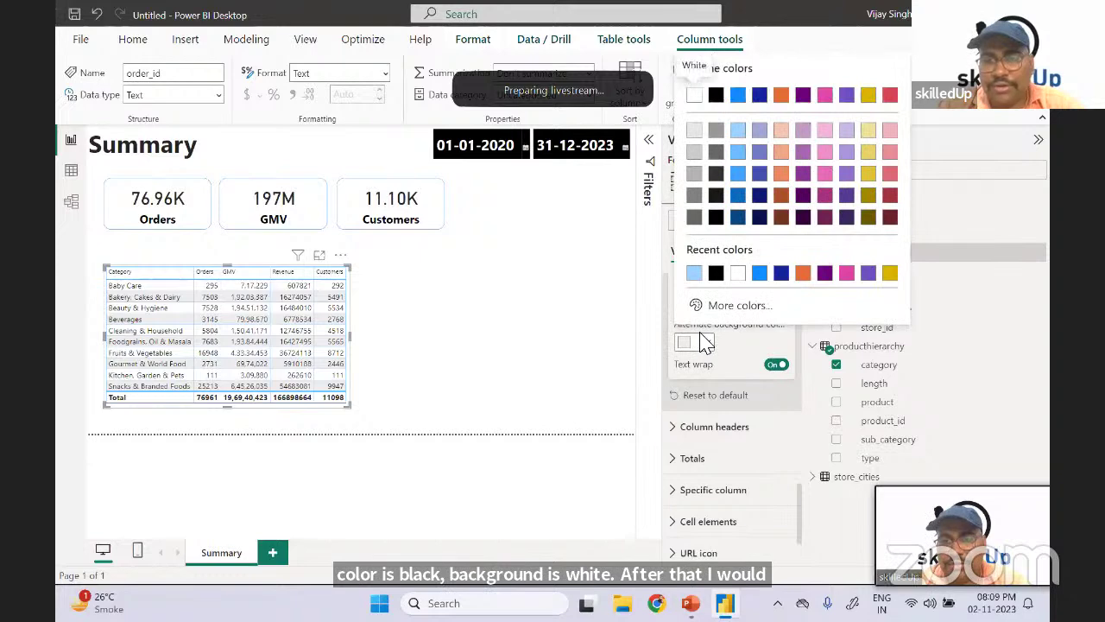
pyautogui.click(738, 275)
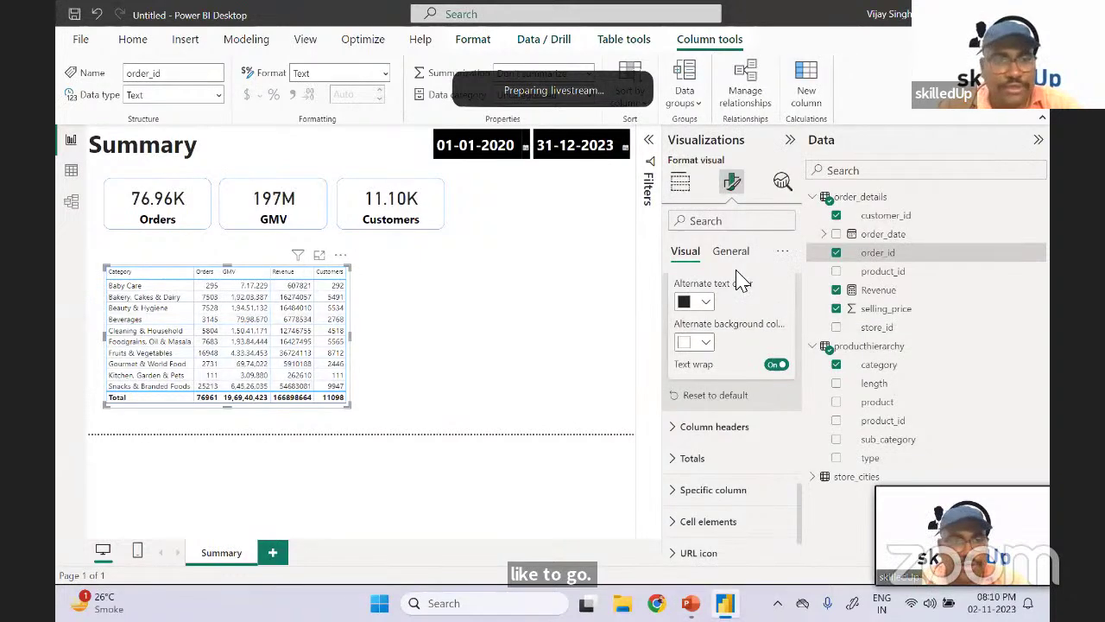
# - Set the table's column header font size to 13, trying 15 first, and make the headers bold
pyautogui.click(678, 432)
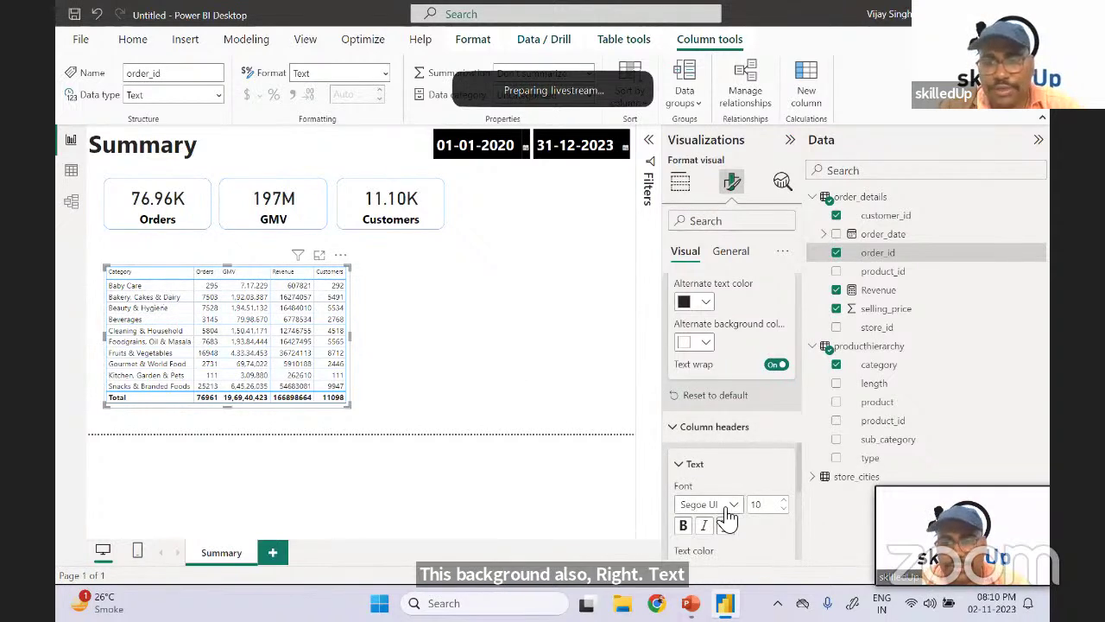
pyautogui.click(766, 510)
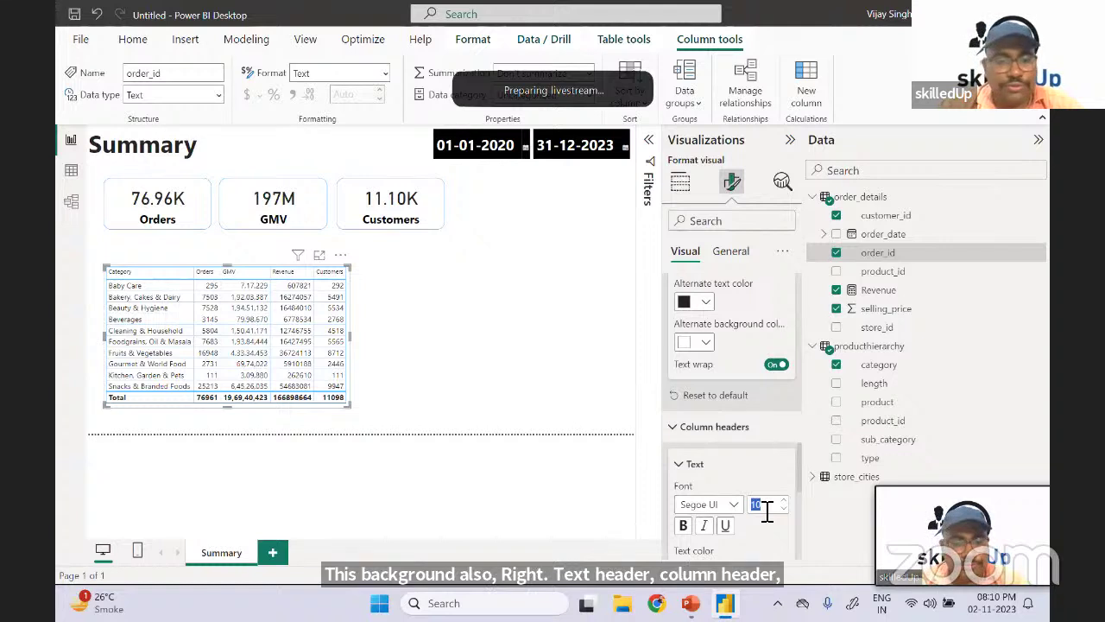
pyautogui.write('1')
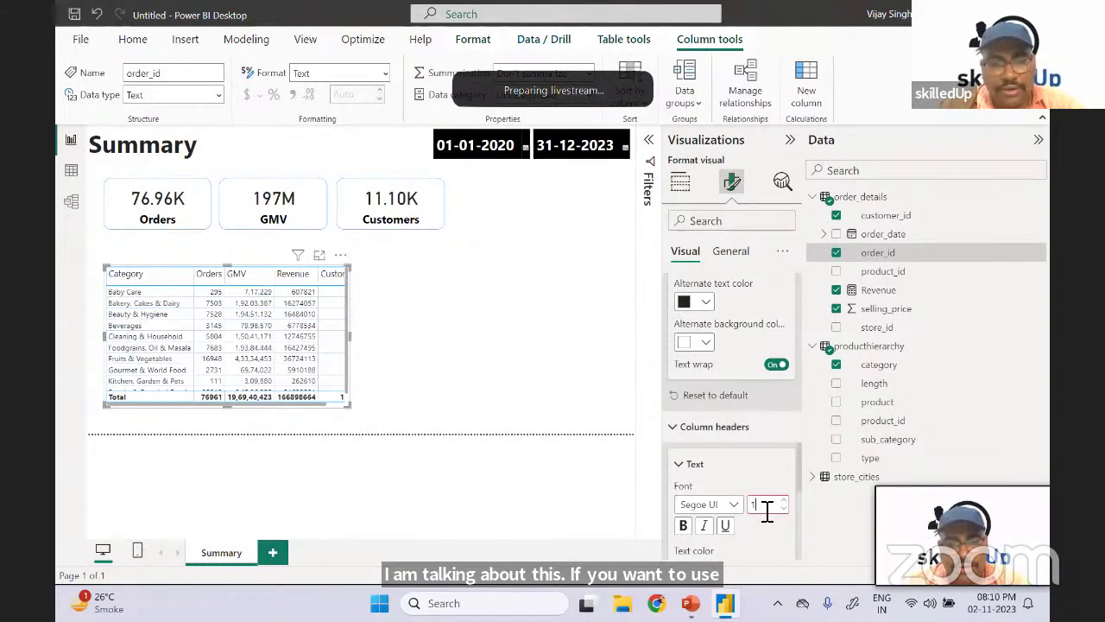
pyautogui.write('53')
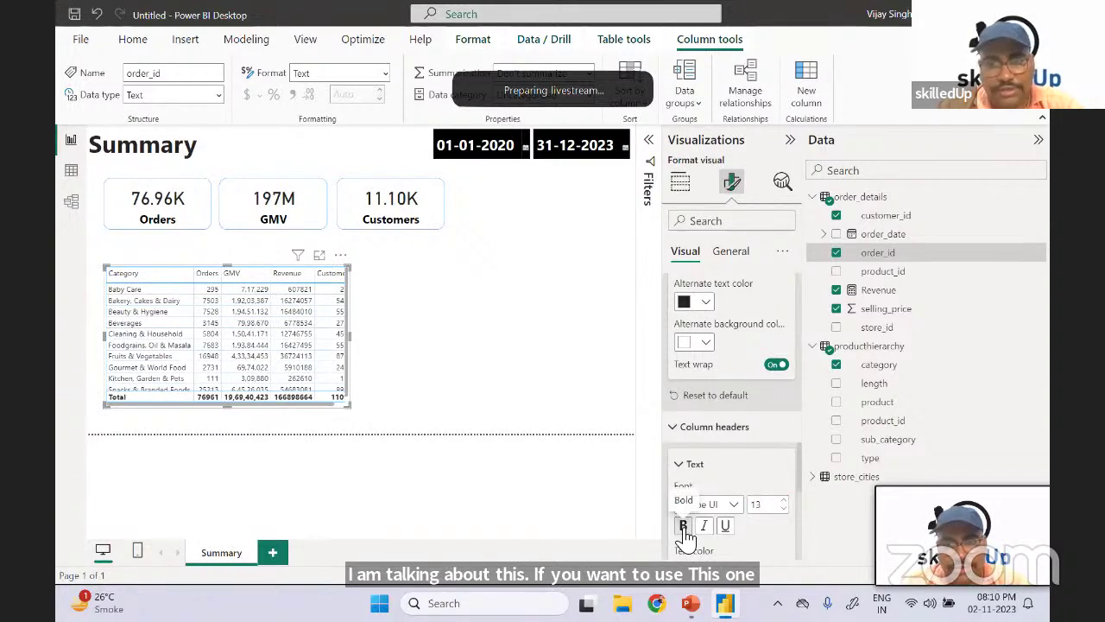
pyautogui.click(682, 525)
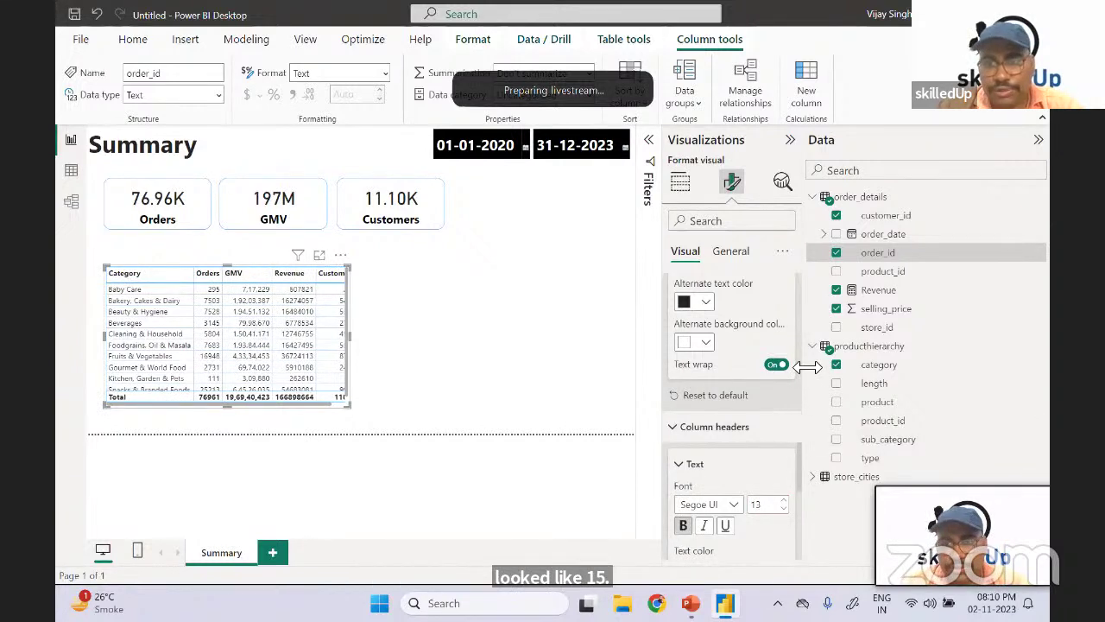
# - Give the column headers white text on a black background and left alignment, trying centre alignment first
pyautogui.scroll(-4, 801, 479)
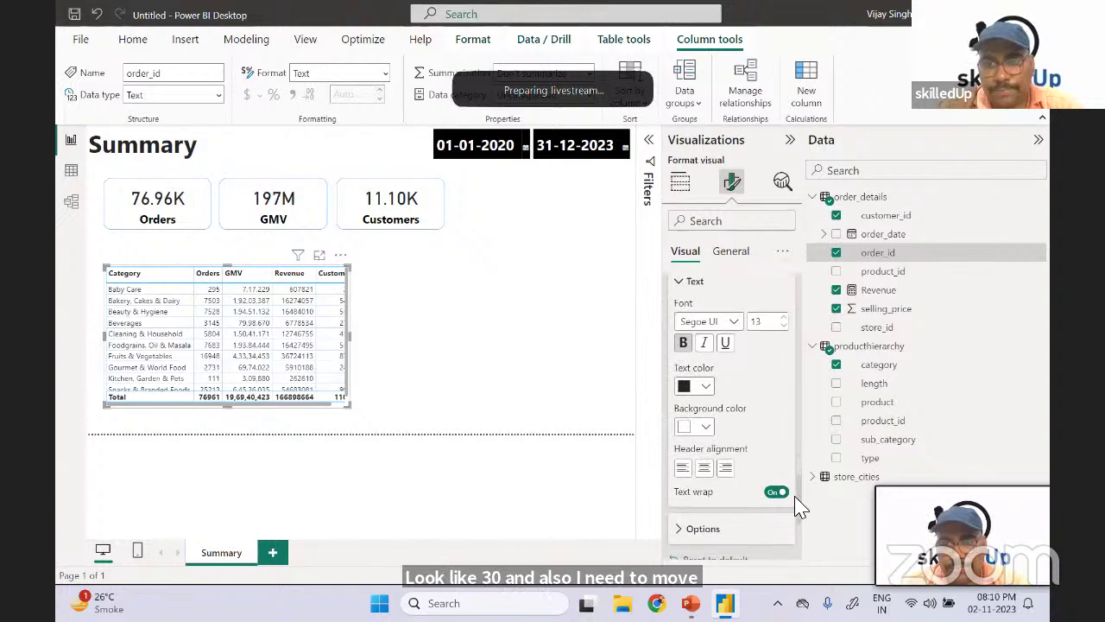
pyautogui.click(706, 386)
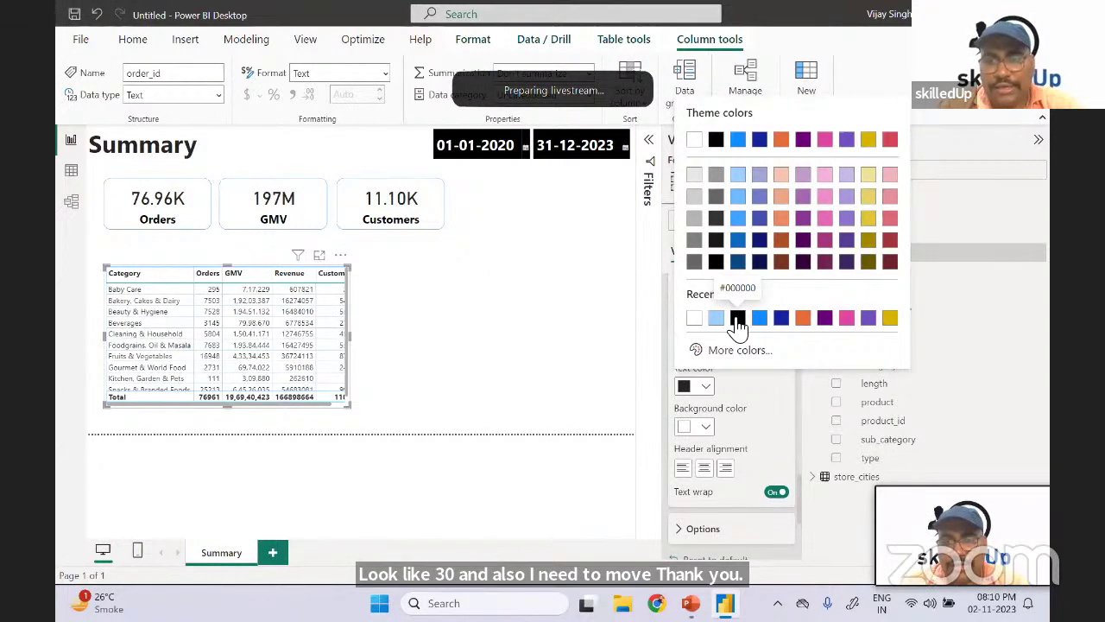
pyautogui.click(694, 319)
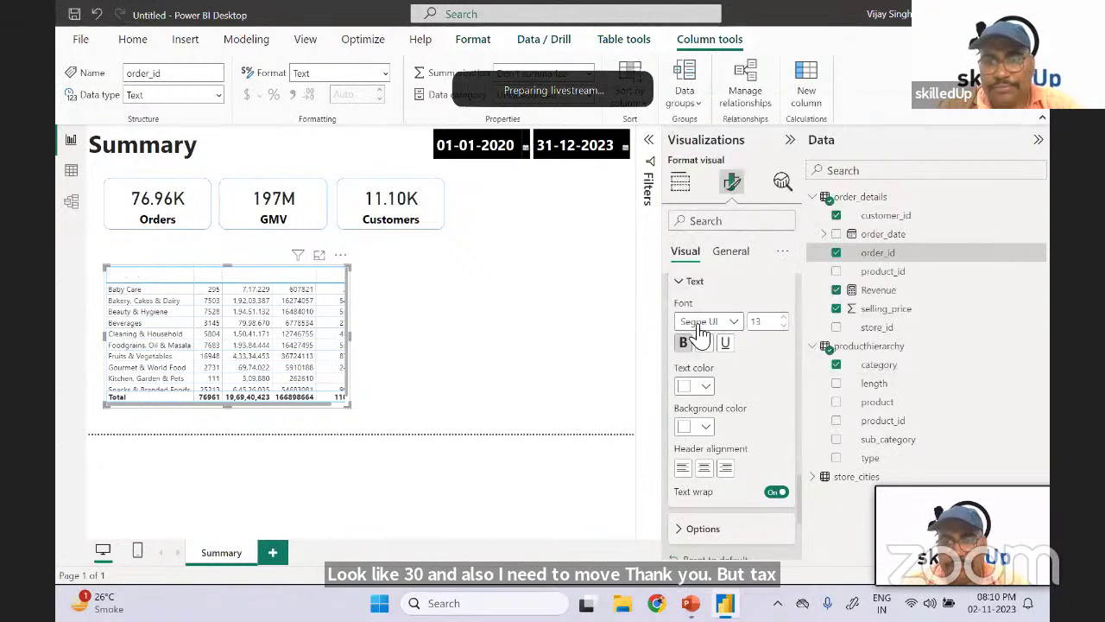
pyautogui.click(706, 425)
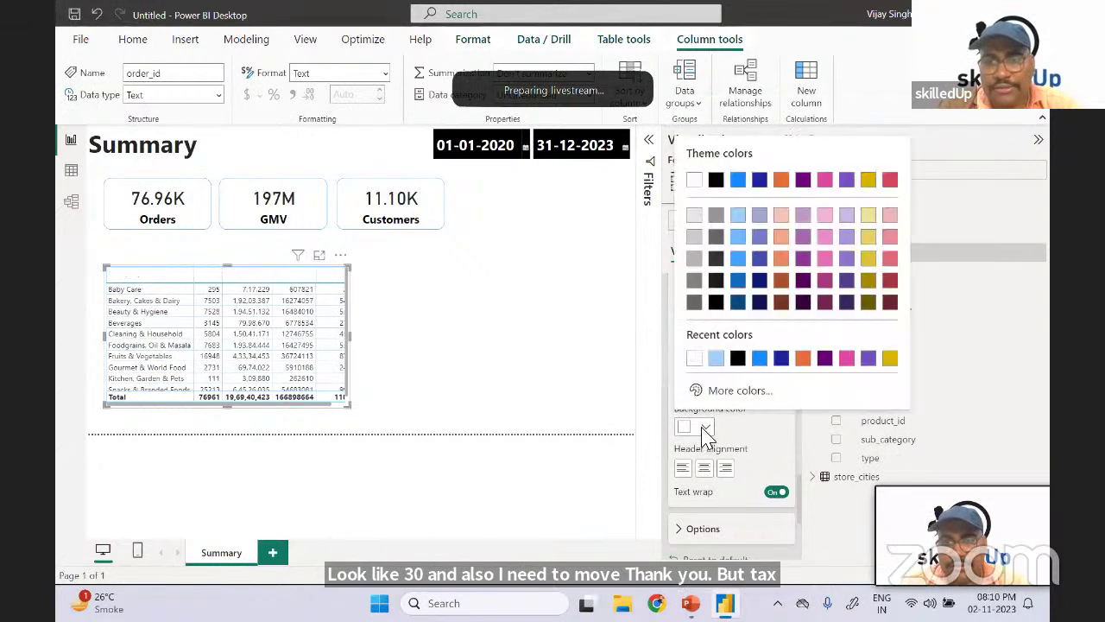
pyautogui.click(739, 359)
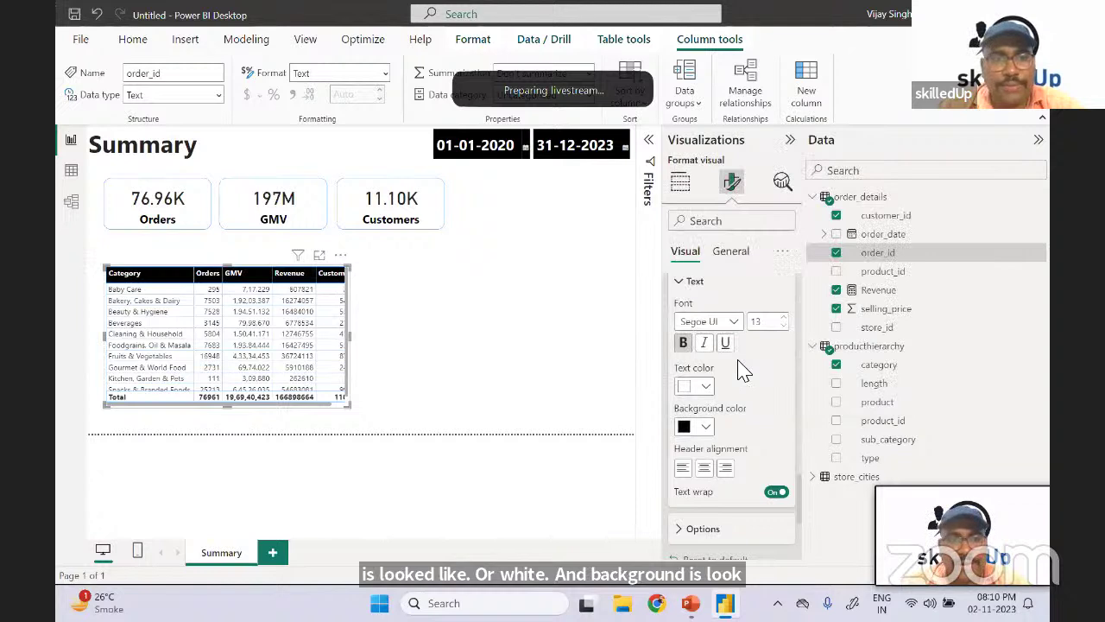
pyautogui.click(706, 467)
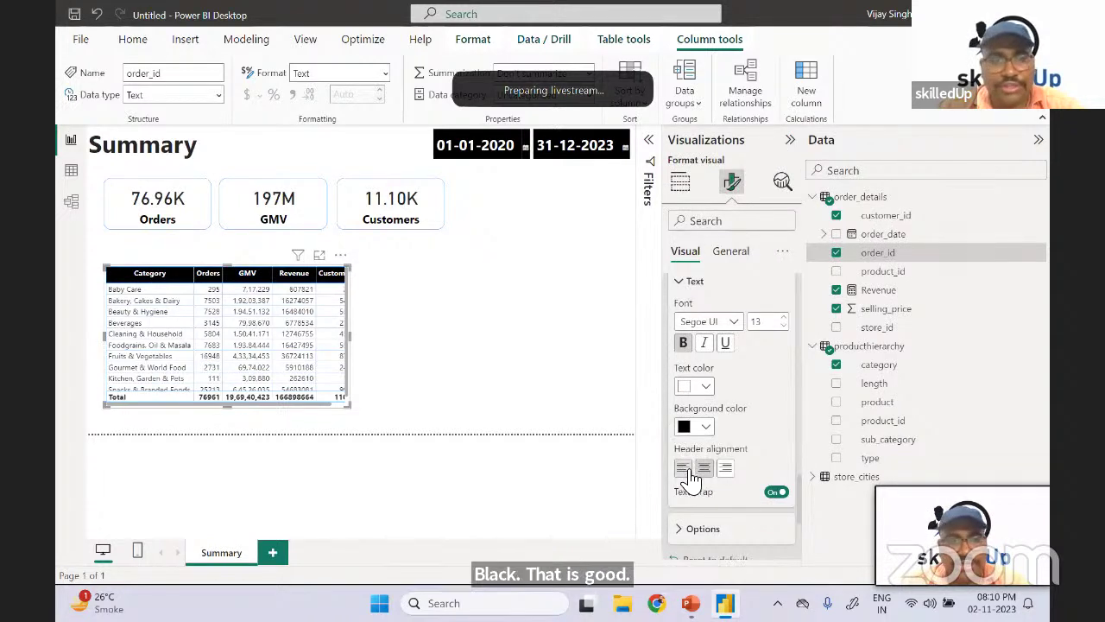
pyautogui.click(689, 468)
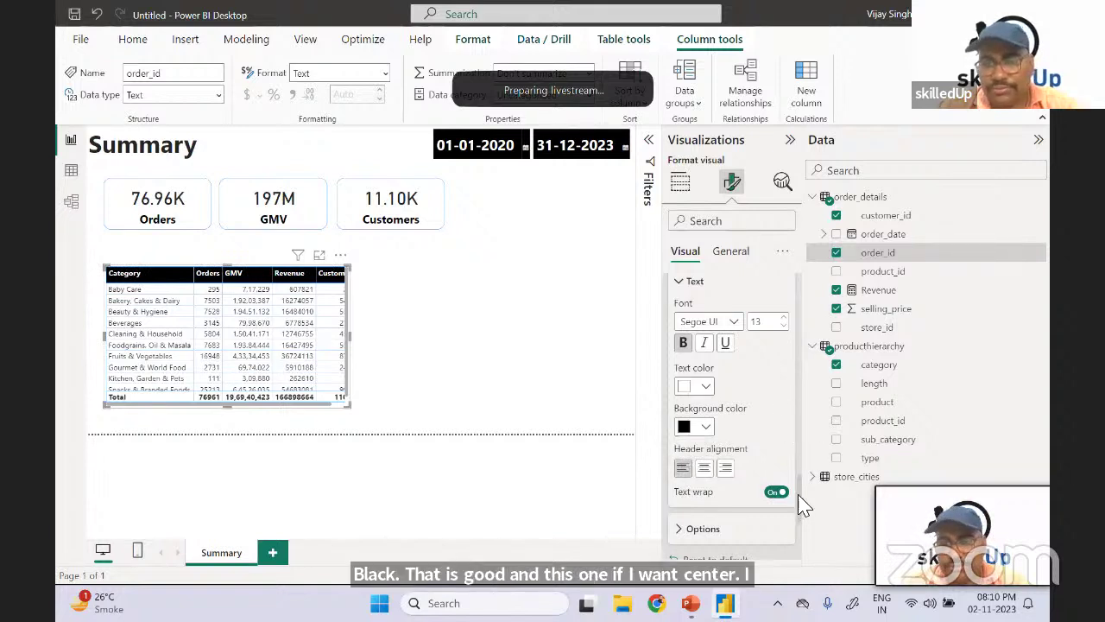
# - Give the table's totals row white text on a black background, and enlarge the table to fit every column
pyautogui.moveTo(801, 497); pyautogui.dragTo(801, 535)
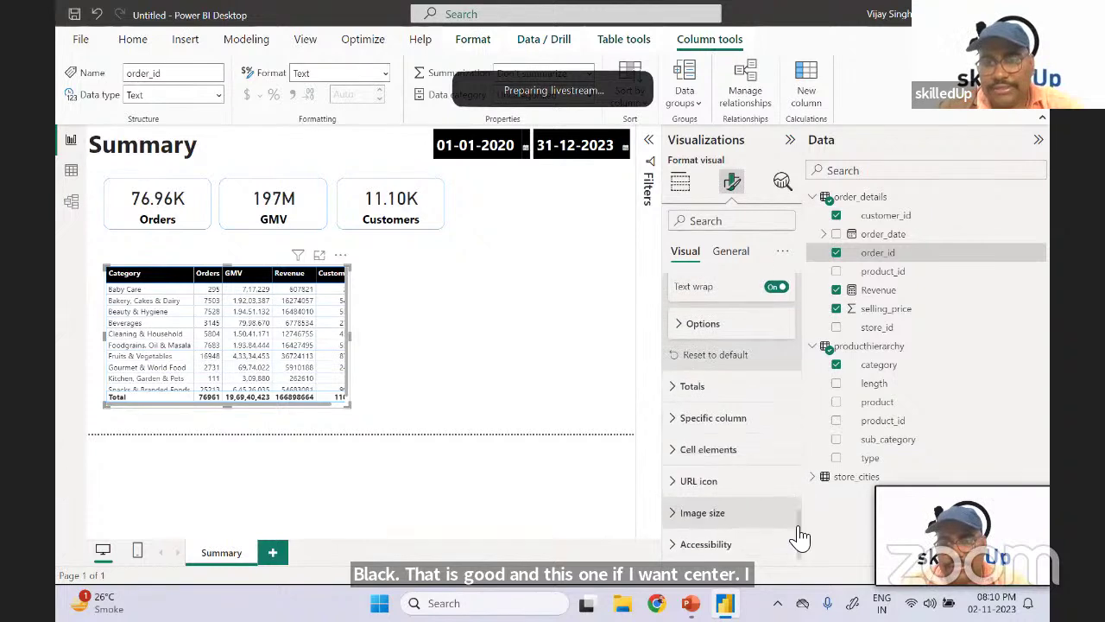
pyautogui.click(683, 333)
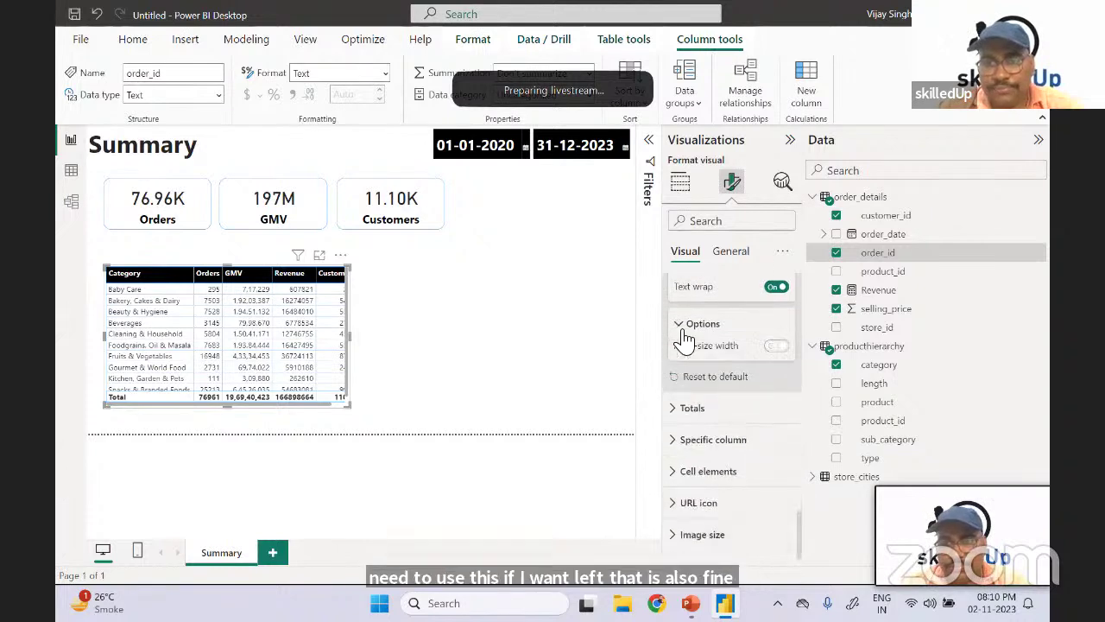
pyautogui.click(674, 408)
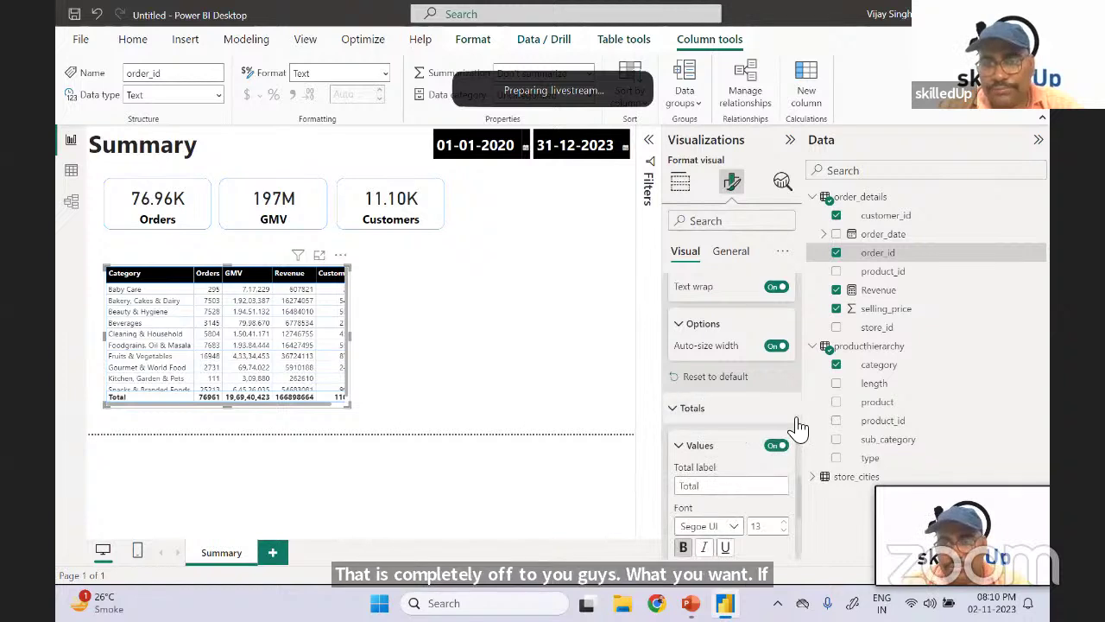
pyautogui.moveTo(795, 491); pyautogui.dragTo(800, 527)
pyautogui.scroll(-2, 798, 526)
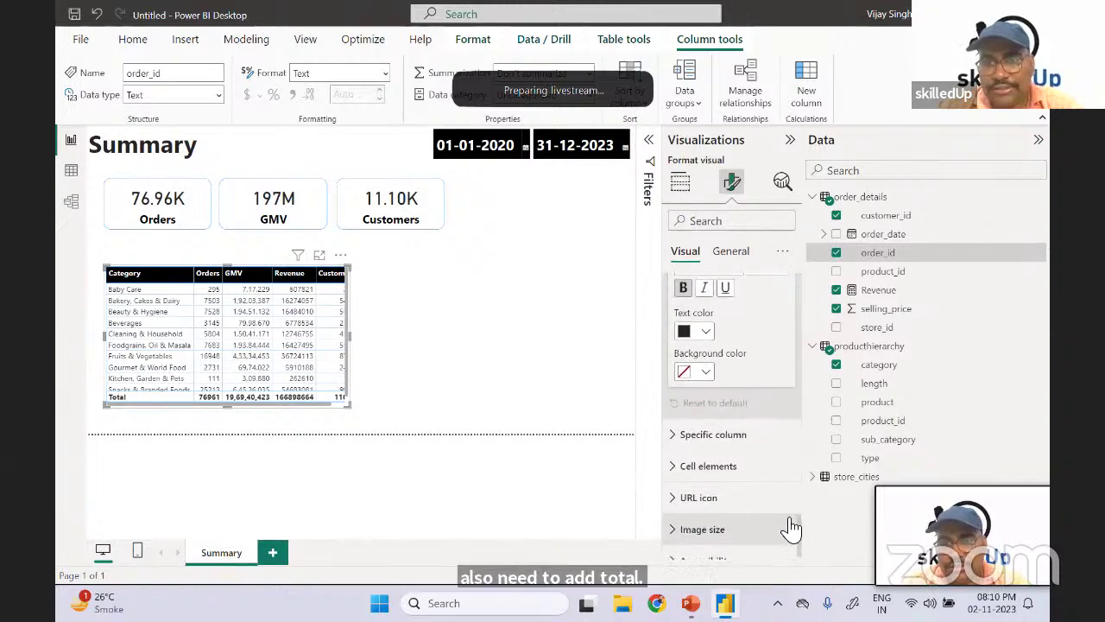
pyautogui.click(704, 375)
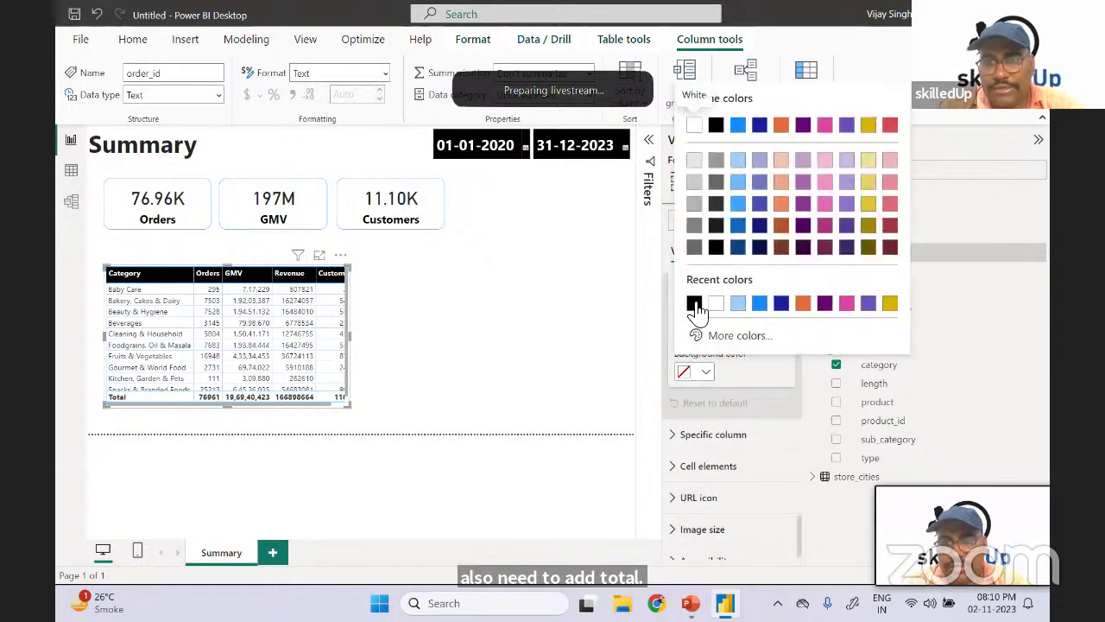
pyautogui.click(694, 304)
pyautogui.click(698, 335)
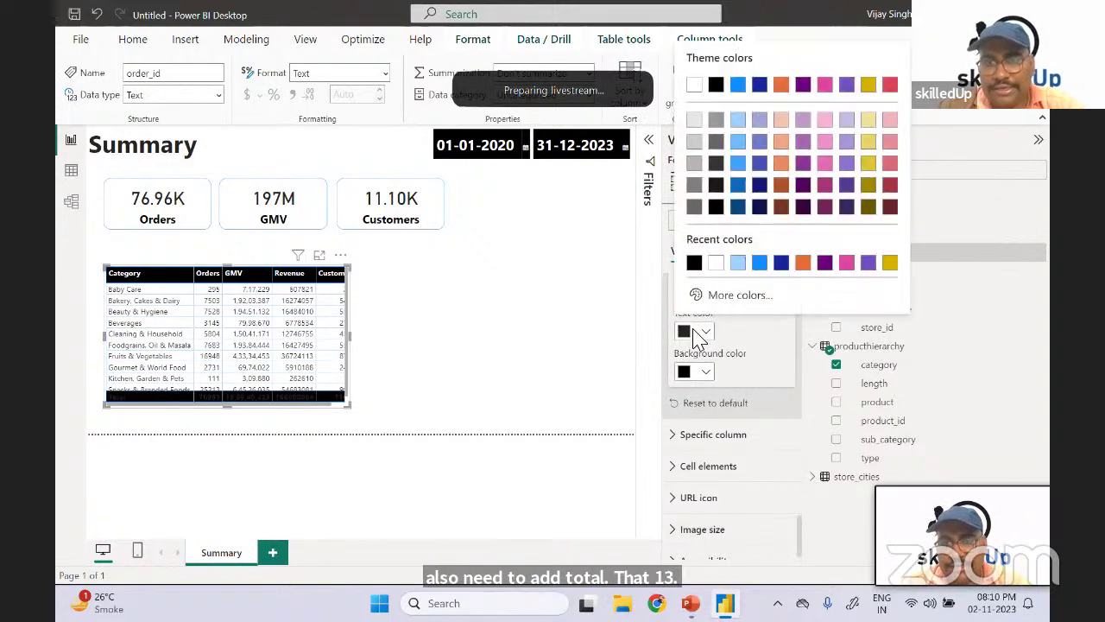
pyautogui.click(716, 262)
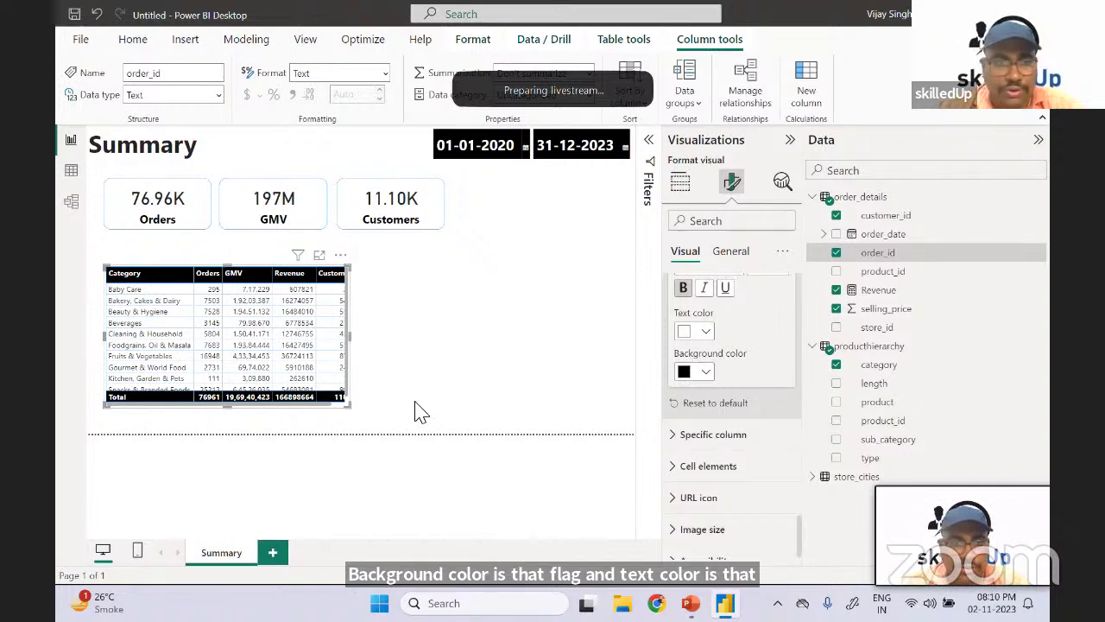
pyautogui.moveTo(355, 408)
pyautogui.mouseDown()
pyautogui.moveTo(375, 429)
pyautogui.moveTo(359, 412)
pyautogui.moveTo(369, 409)
pyautogui.mouseUp()
pyautogui.click(371, 413)
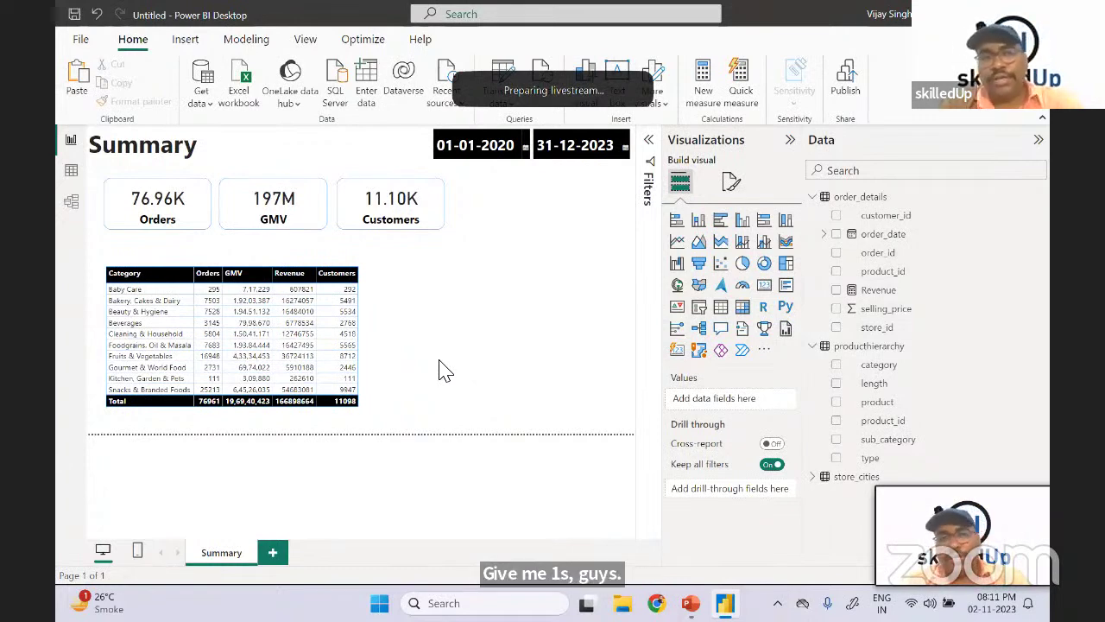
# - Insert an empty pie chart beside the category table and widen it to the page's edge
pyautogui.click(748, 264)
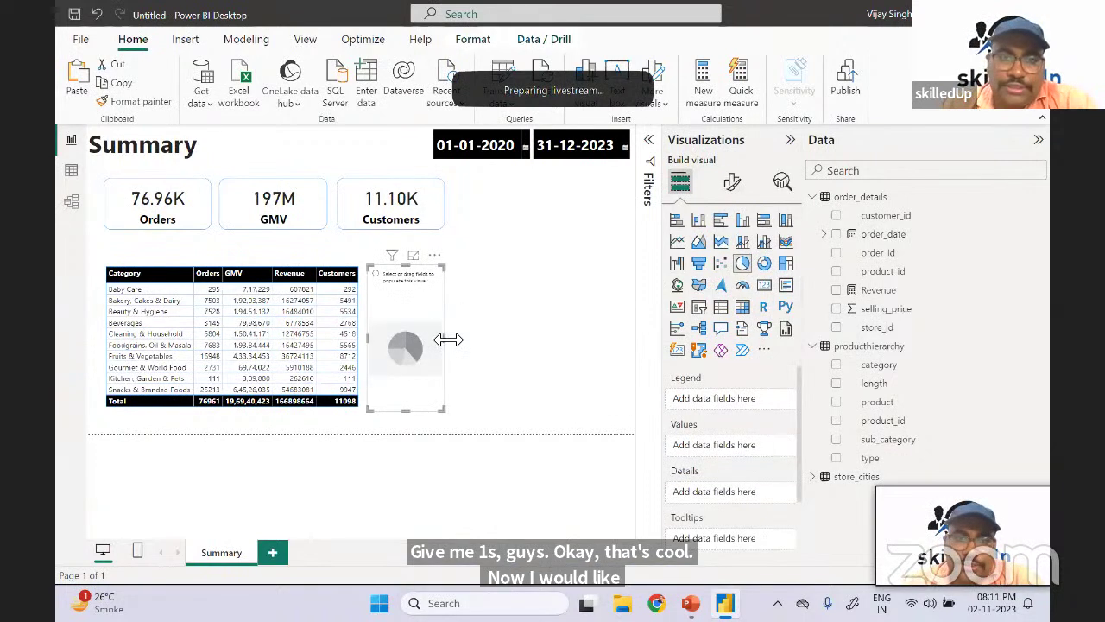
pyautogui.moveTo(448, 339); pyautogui.dragTo(639, 360)
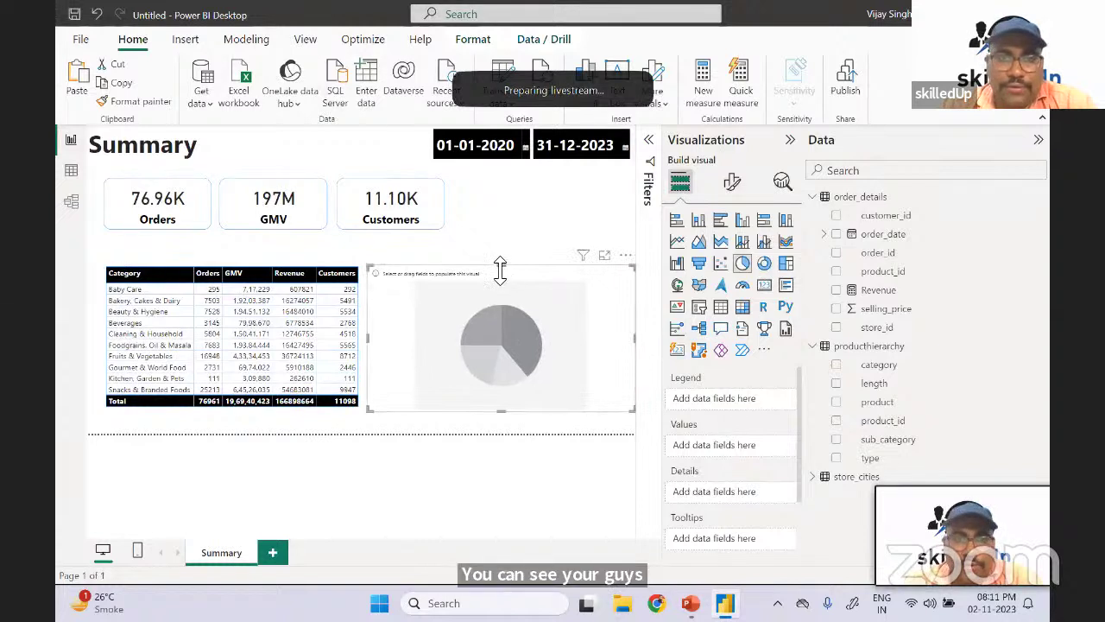
pyautogui.moveTo(503, 264); pyautogui.dragTo(503, 278)
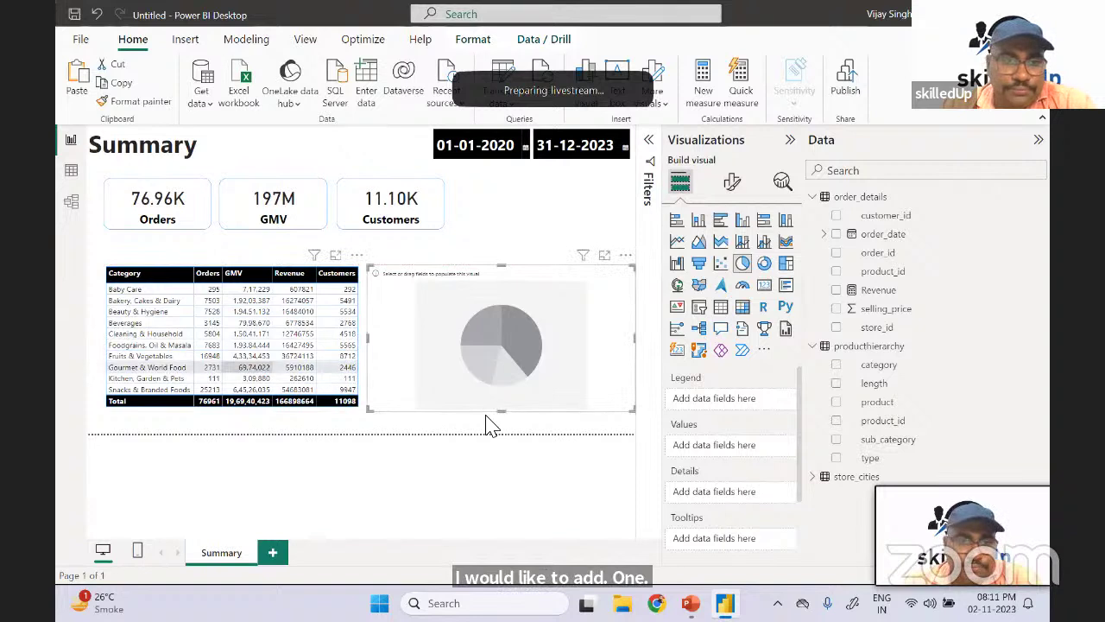
# - Turn on the category table's title and set its text to "Category Level View"
pyautogui.click(223, 292)
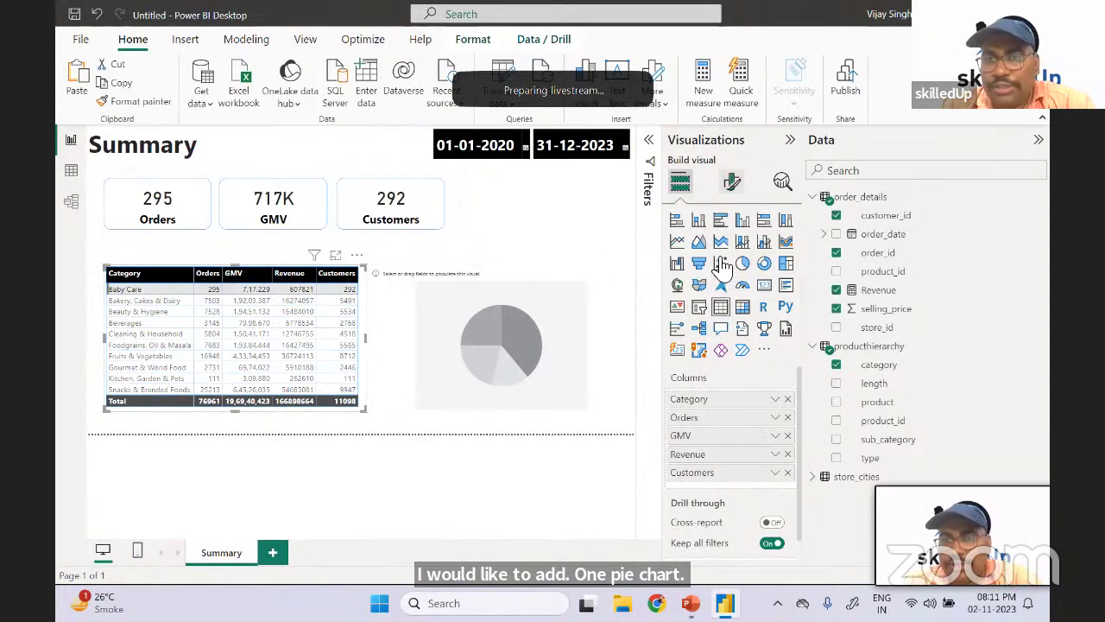
pyautogui.click(733, 183)
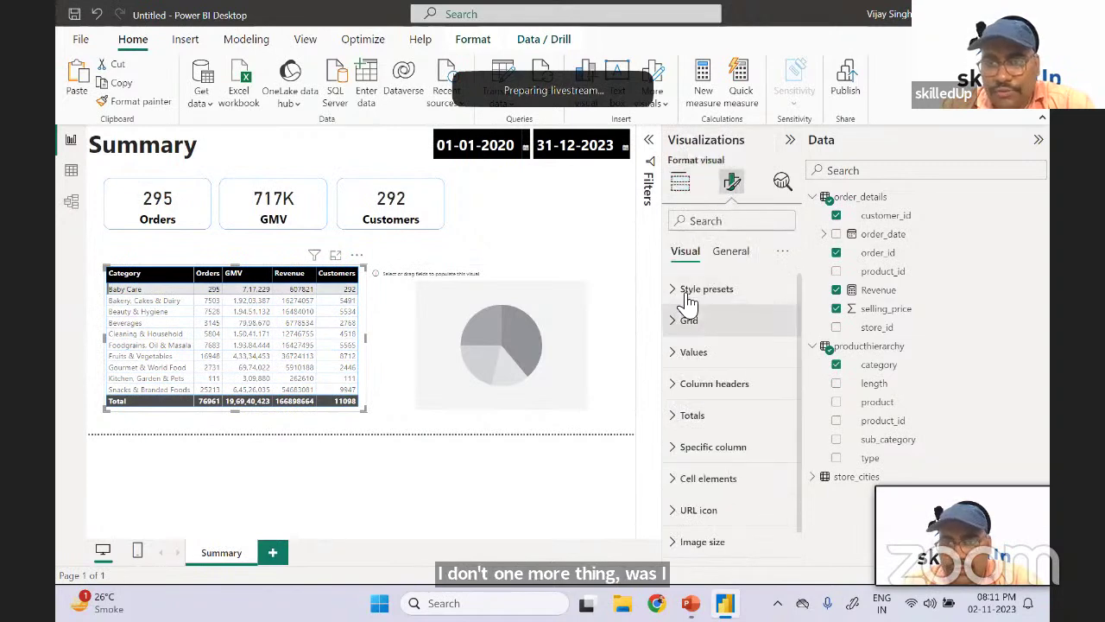
pyautogui.click(730, 250)
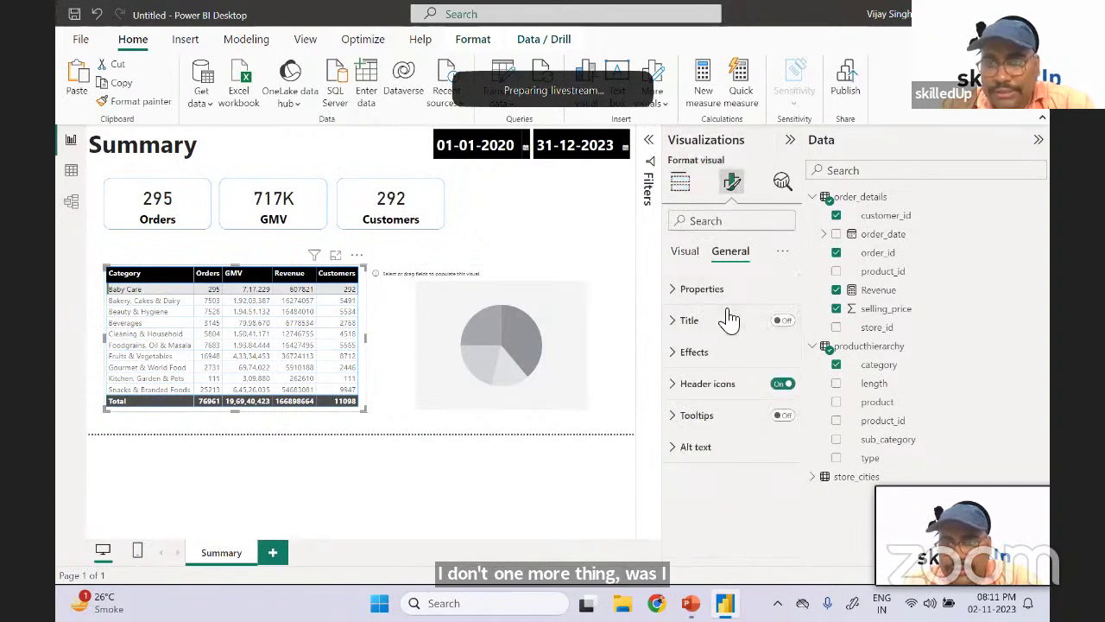
pyautogui.click(675, 325)
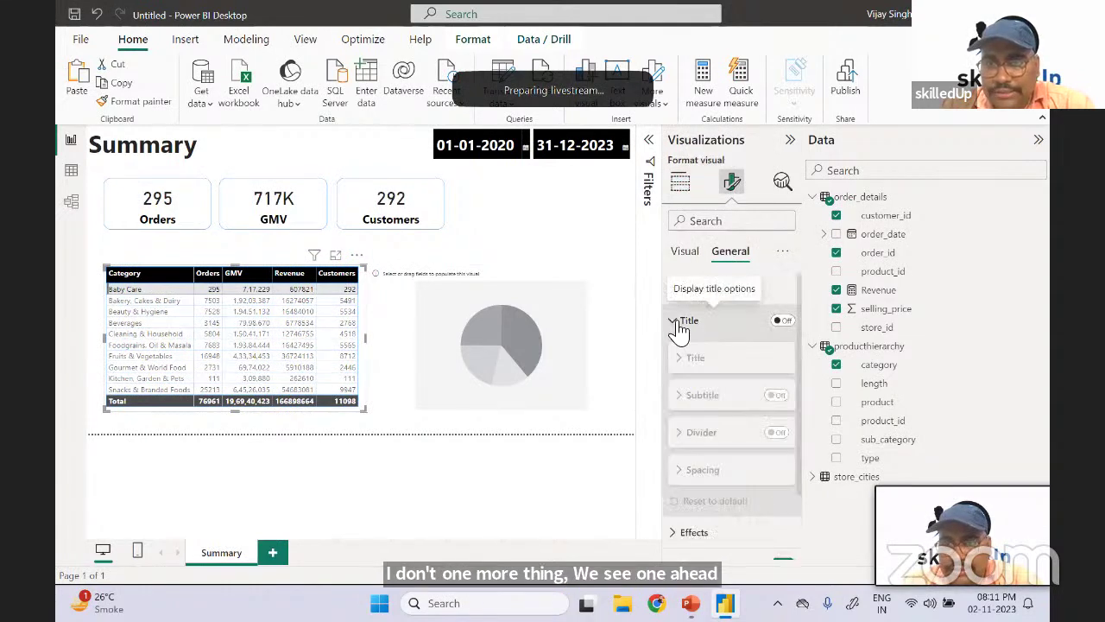
pyautogui.click(782, 320)
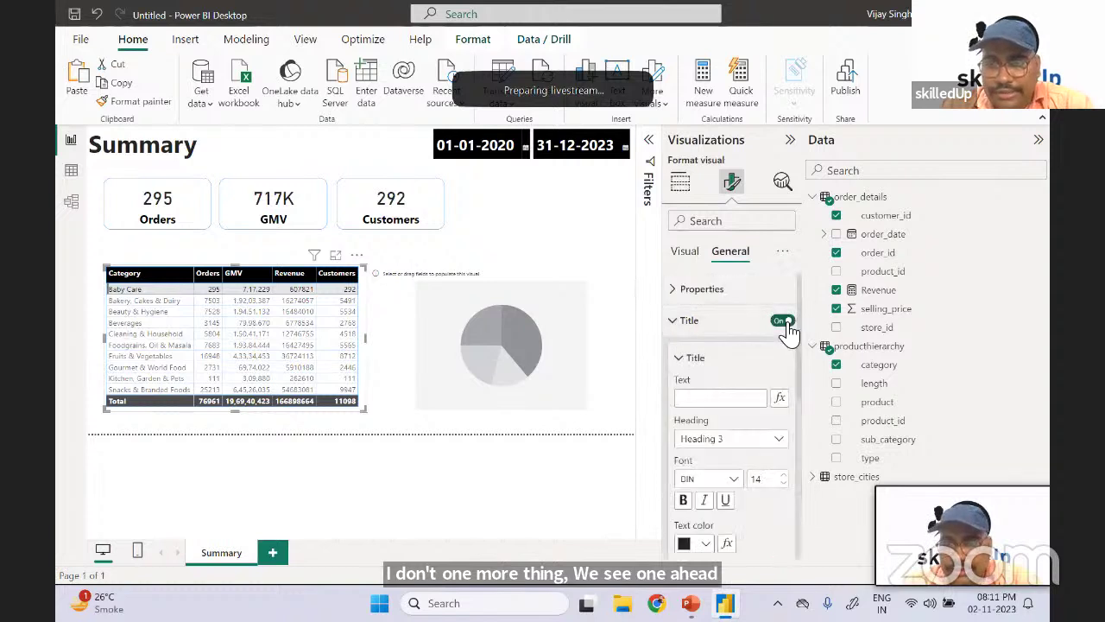
pyautogui.click(710, 403)
pyautogui.write('Cat')
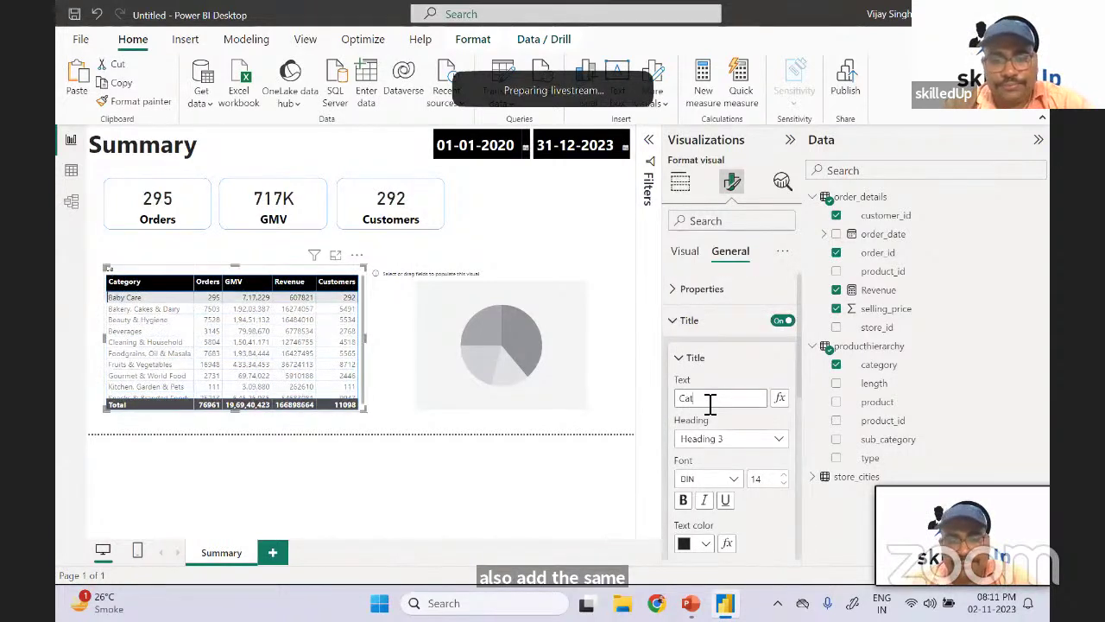
pyautogui.write('egory L')
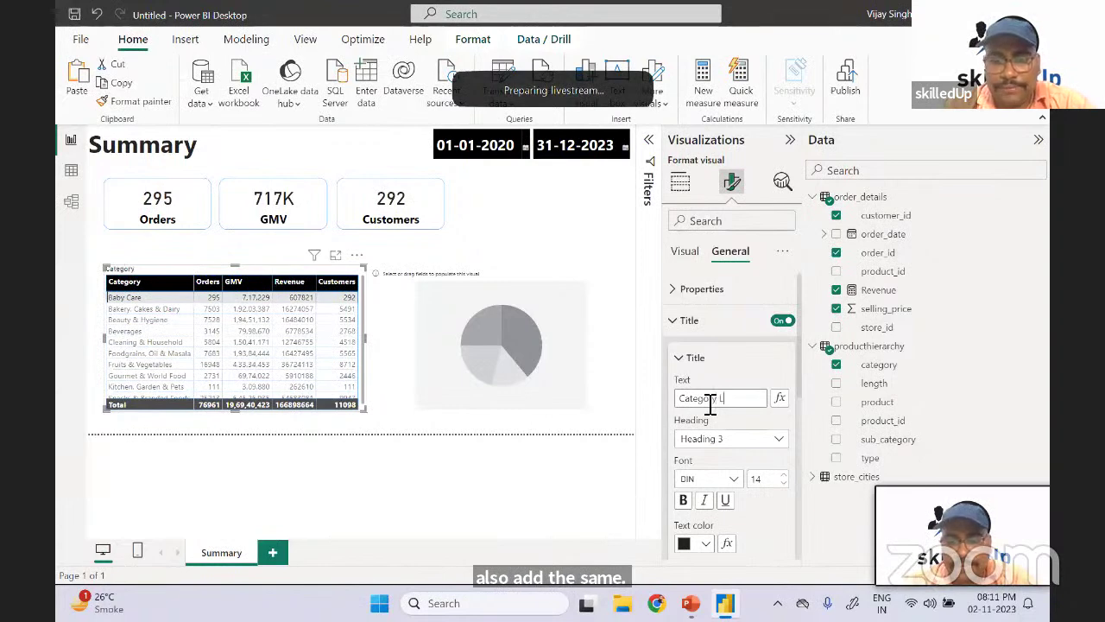
pyautogui.write('evel View')
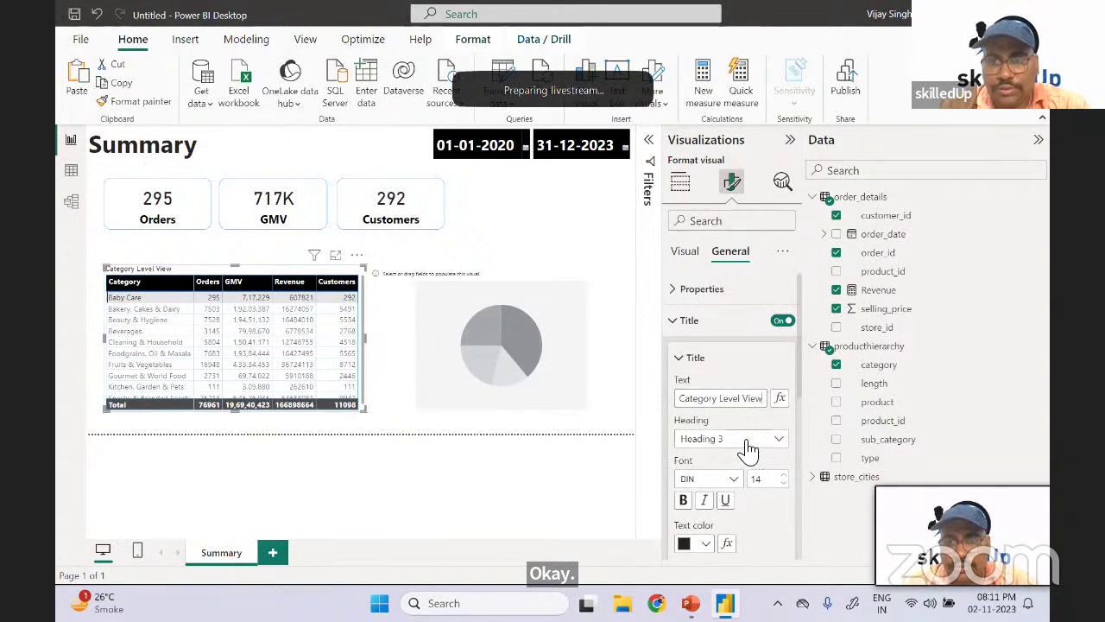
# - Make the table title bold at font size 17 and lengthen the table slightly to fit its rows
pyautogui.click(683, 500)
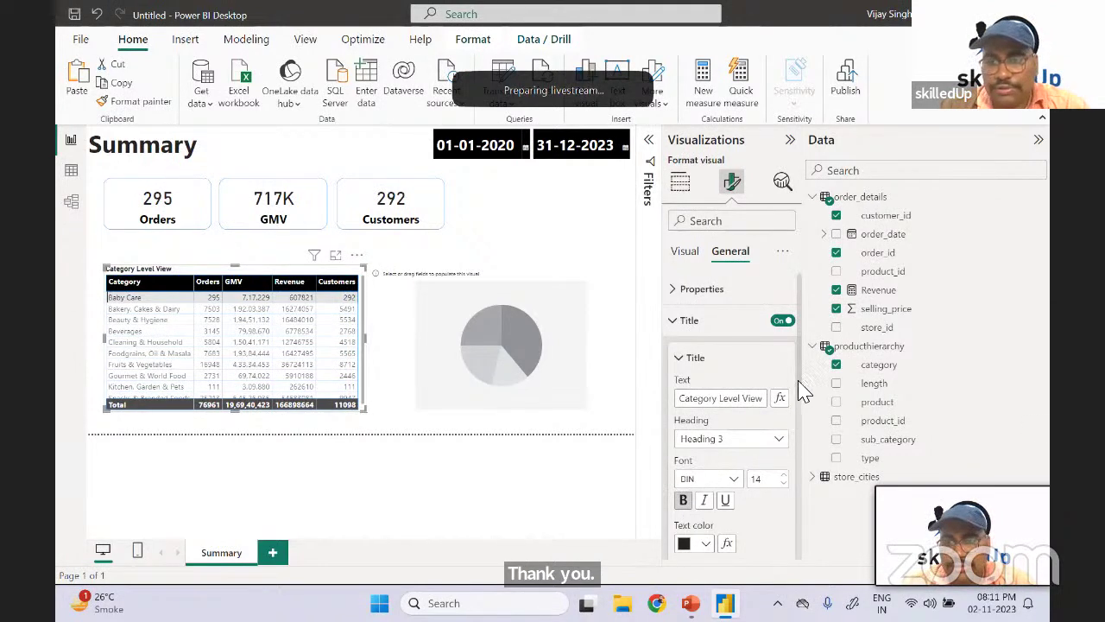
pyautogui.click(766, 484)
pyautogui.write('1')
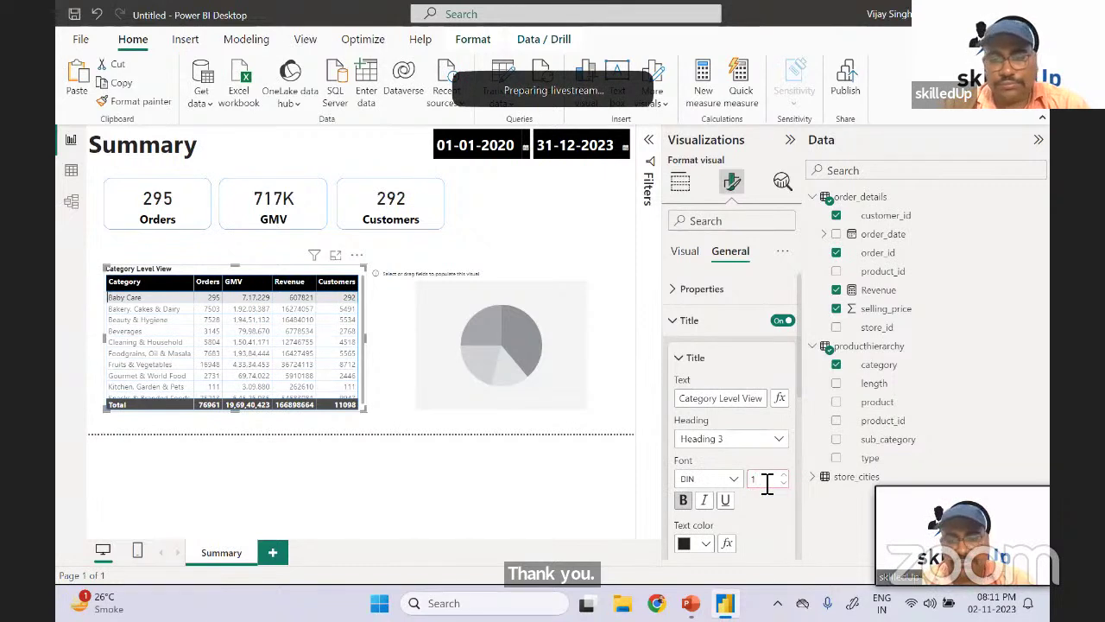
pyautogui.write('7')
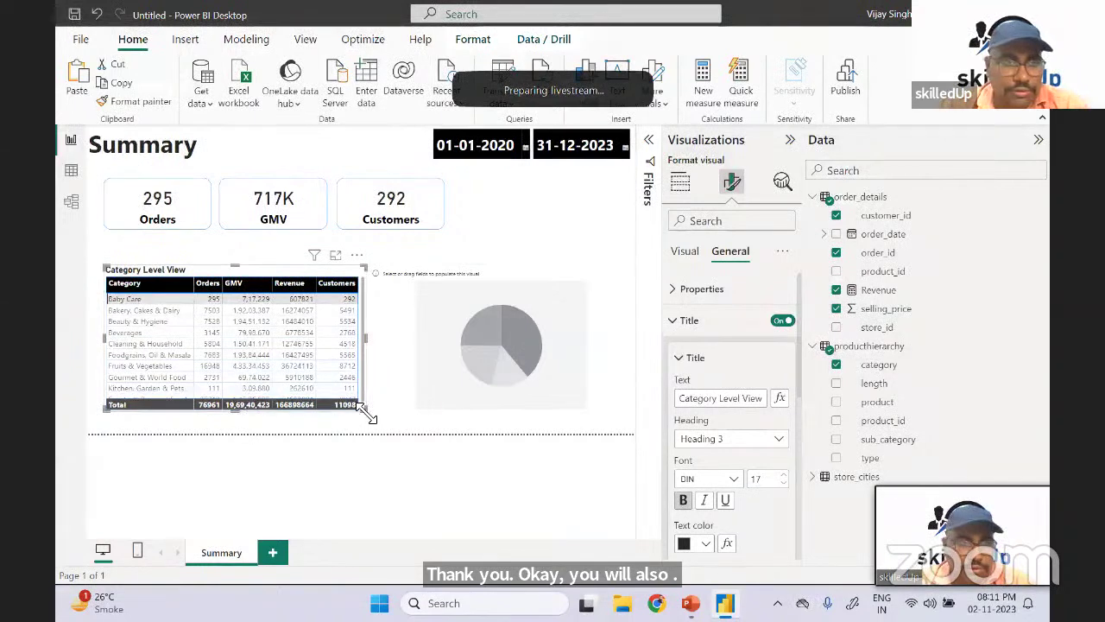
pyautogui.moveTo(363, 413)
pyautogui.mouseDown()
pyautogui.moveTo(370, 424)
pyautogui.moveTo(364, 415)
pyautogui.mouseUp()
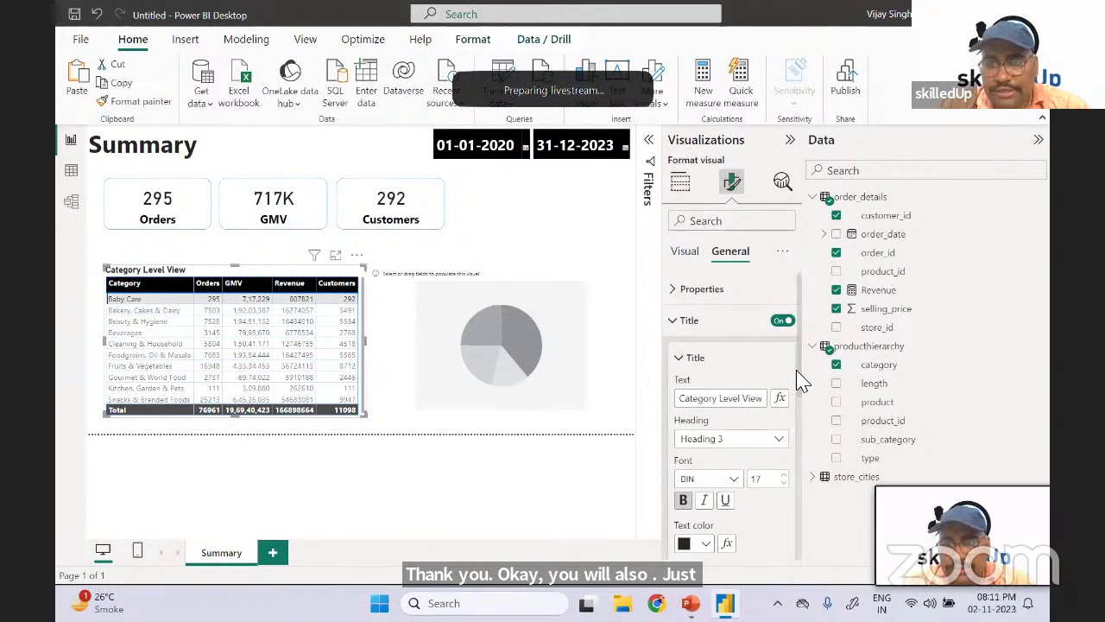
# - Centre the table title horizontally and give it a light blue background
pyautogui.moveTo(801, 378); pyautogui.dragTo(802, 456)
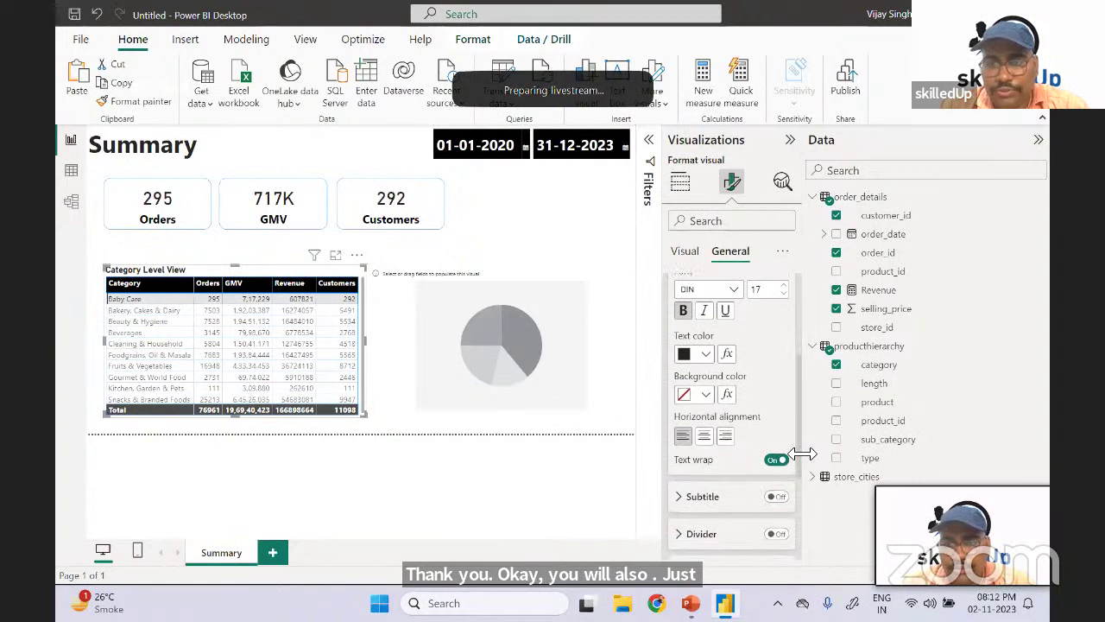
pyautogui.click(706, 437)
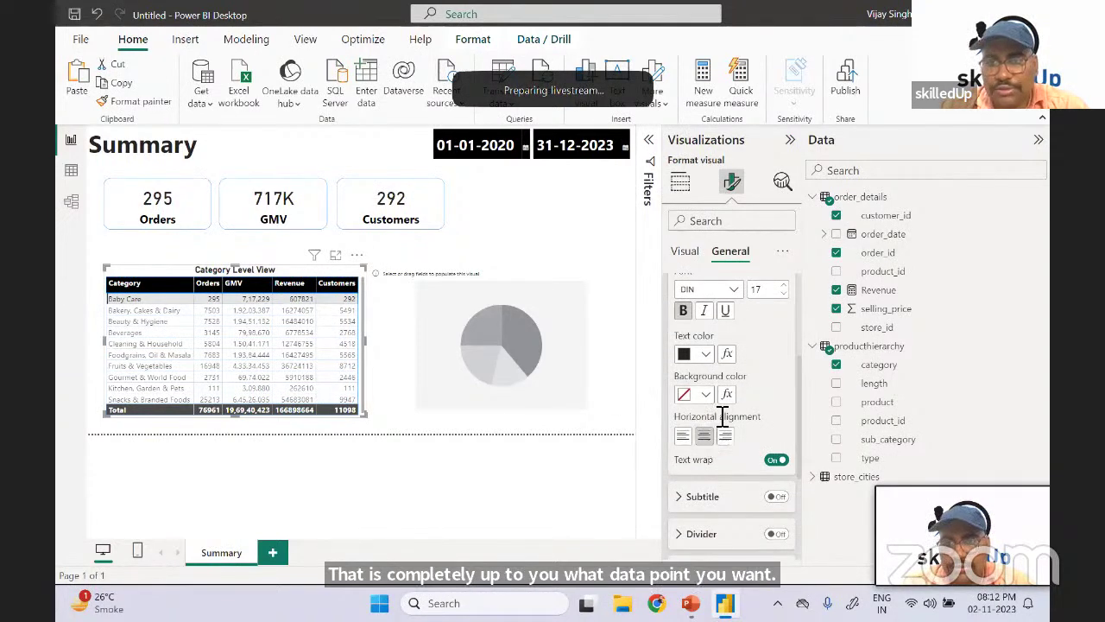
pyautogui.click(705, 394)
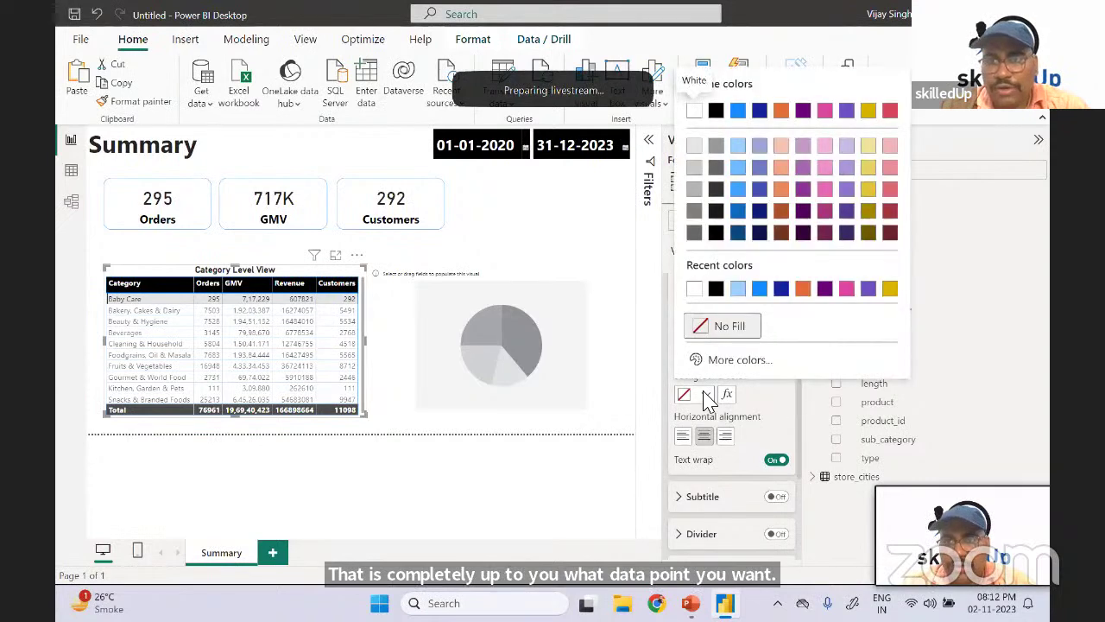
pyautogui.click(738, 287)
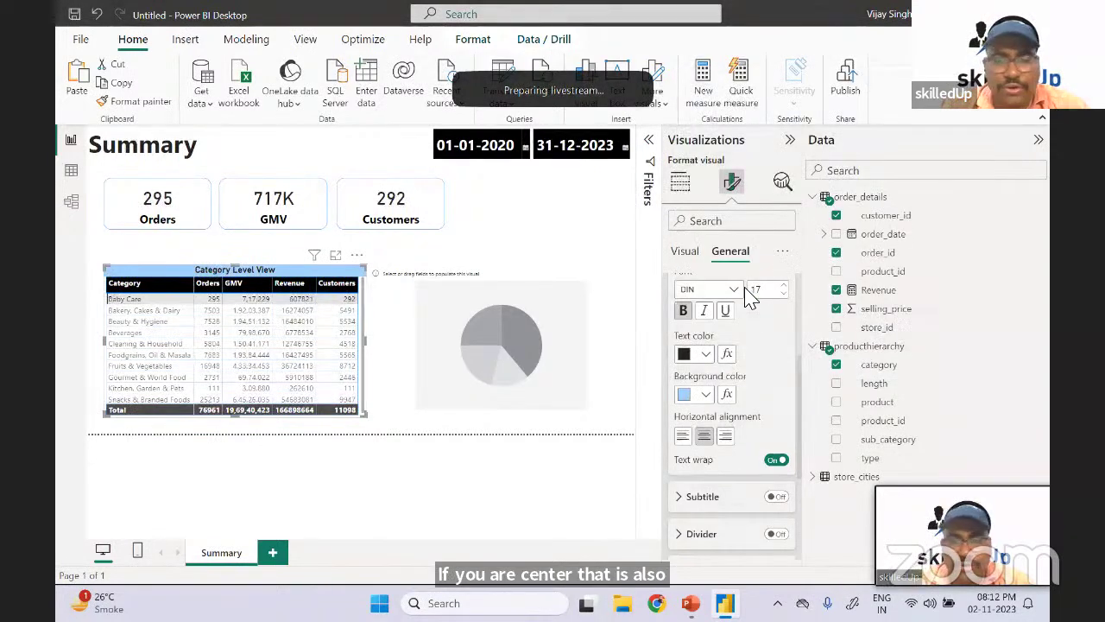
pyautogui.click(577, 458)
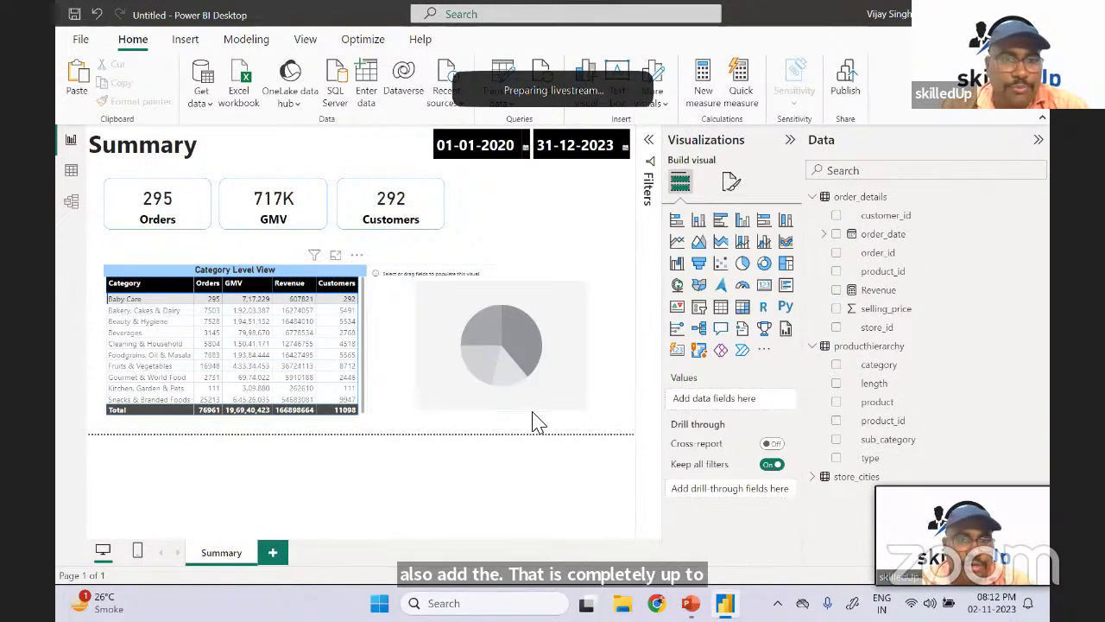
# - Make the category table slightly taller so that all its rows fit
pyautogui.click(216, 387)
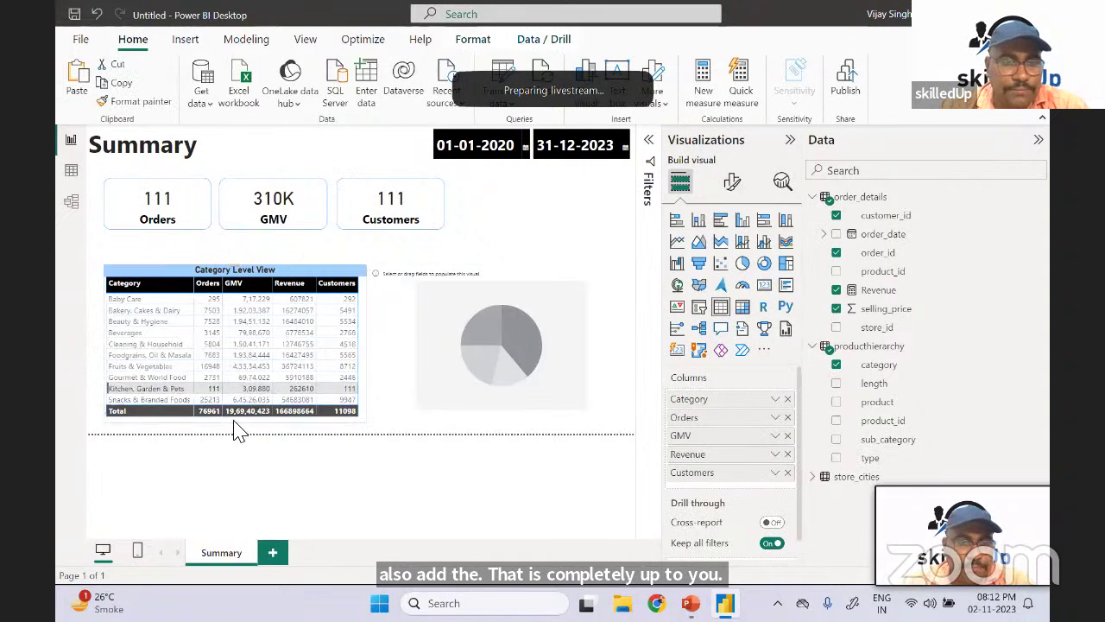
pyautogui.click(432, 431)
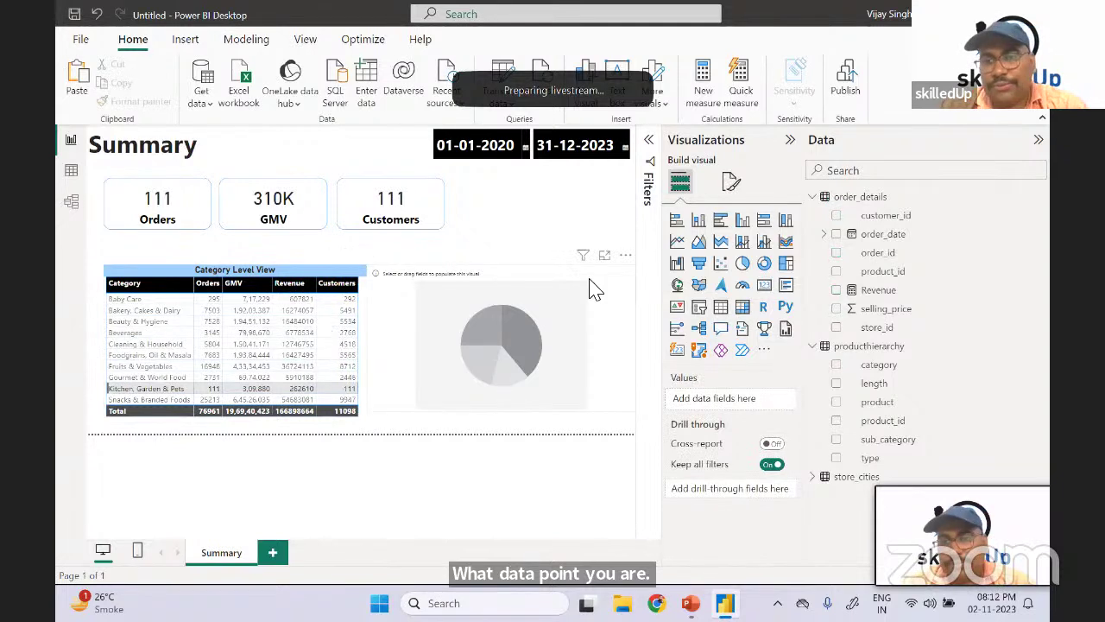
# - Change the background colour of the "Category Level View" table title to white
pyautogui.click(350, 333)
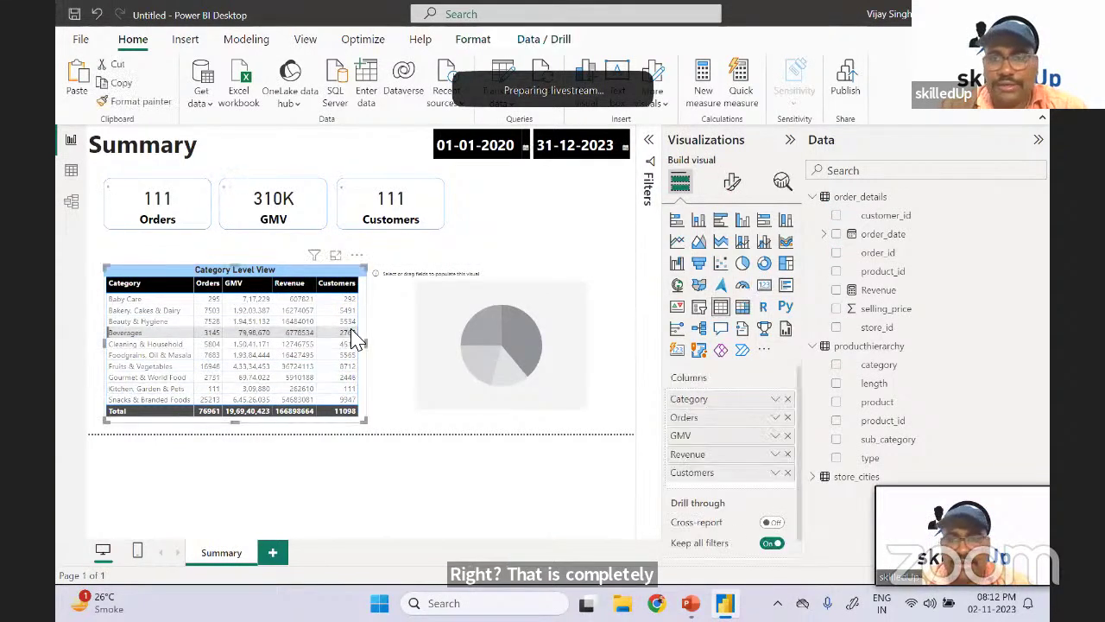
pyautogui.click(741, 184)
pyautogui.click(741, 252)
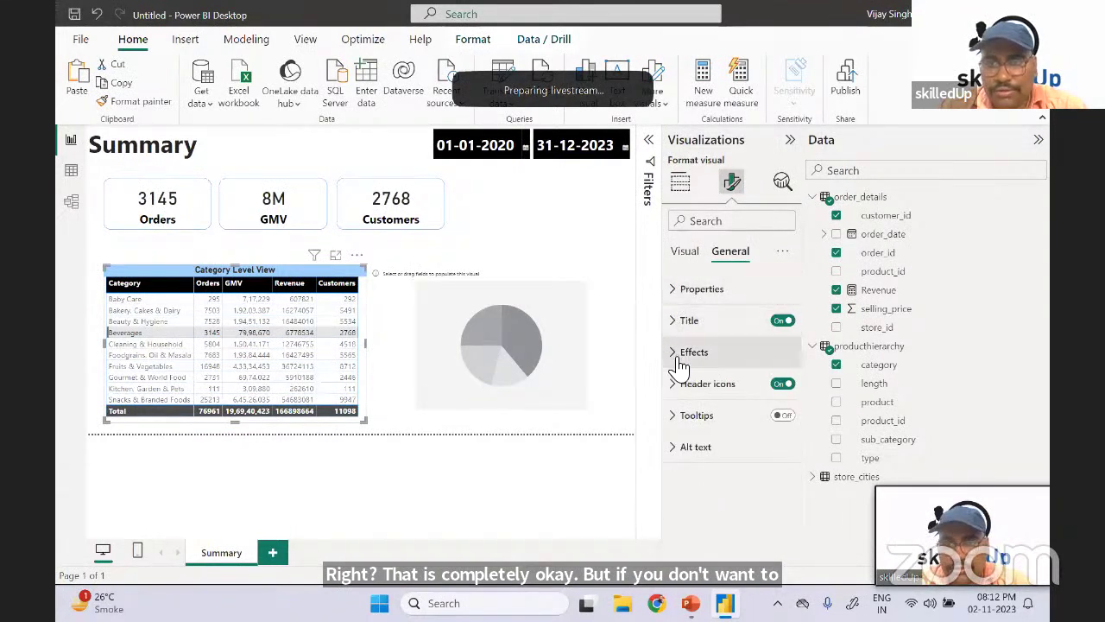
pyautogui.click(683, 304)
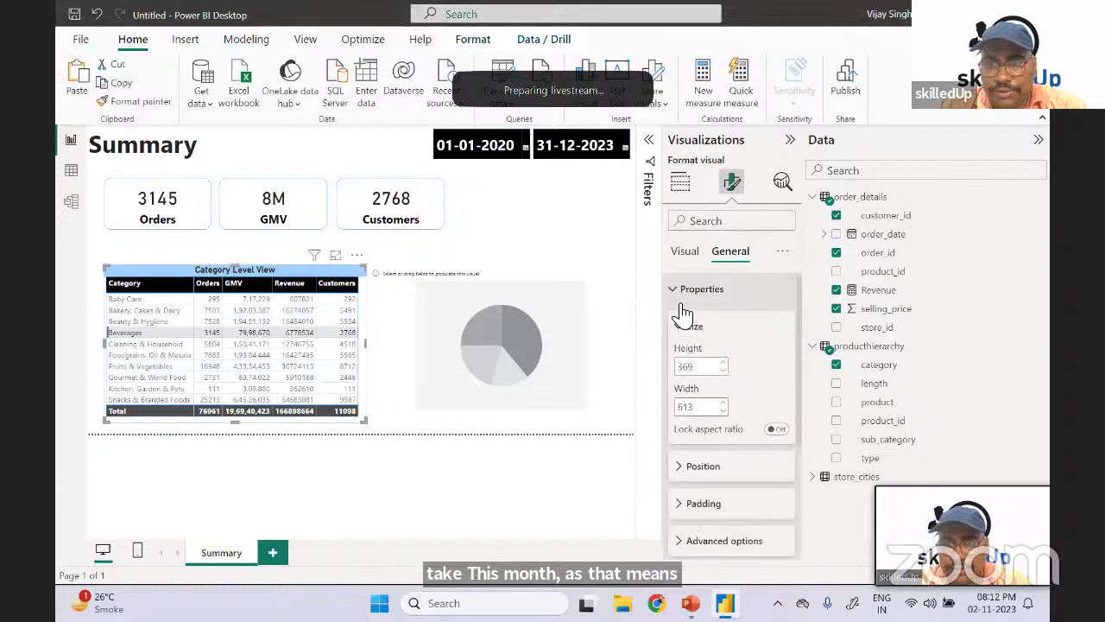
pyautogui.click(681, 304)
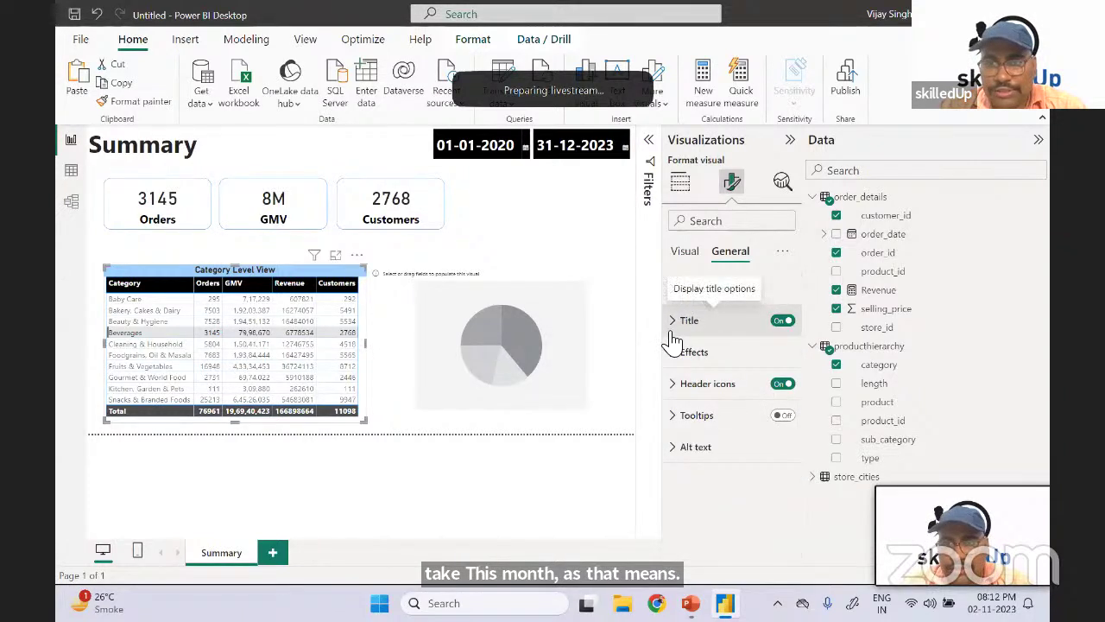
pyautogui.click(673, 342)
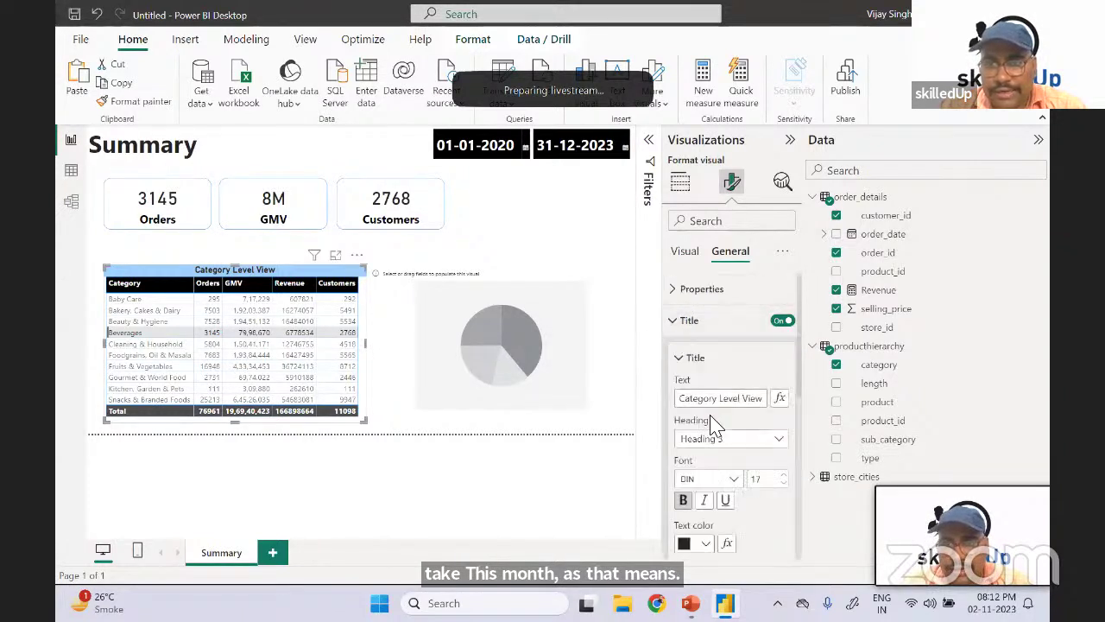
pyautogui.scroll(-3, 798, 389)
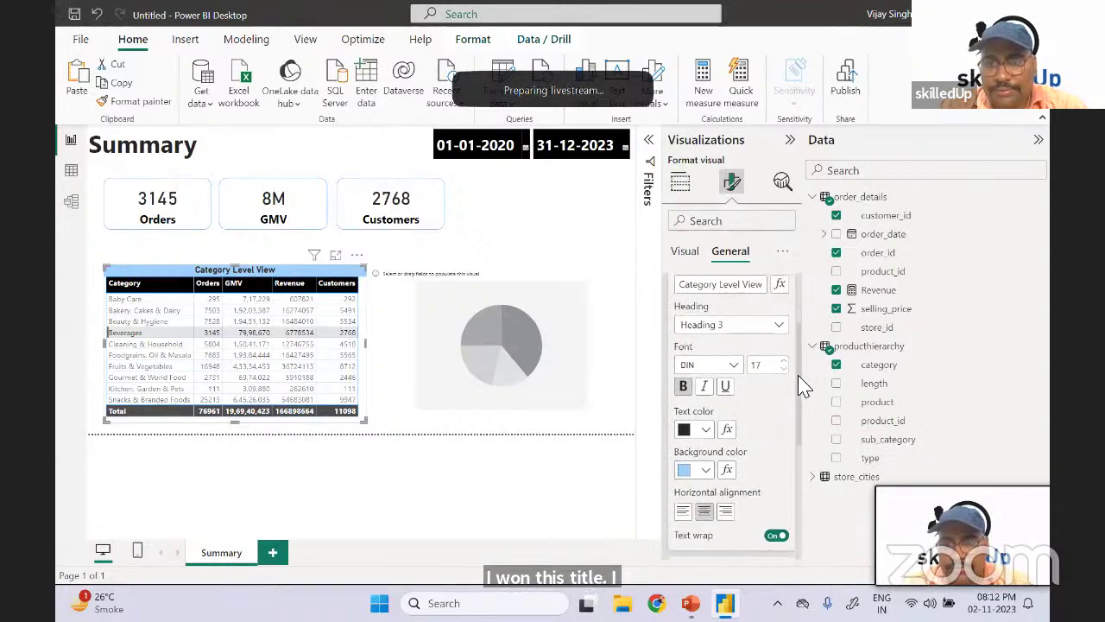
pyautogui.click(704, 423)
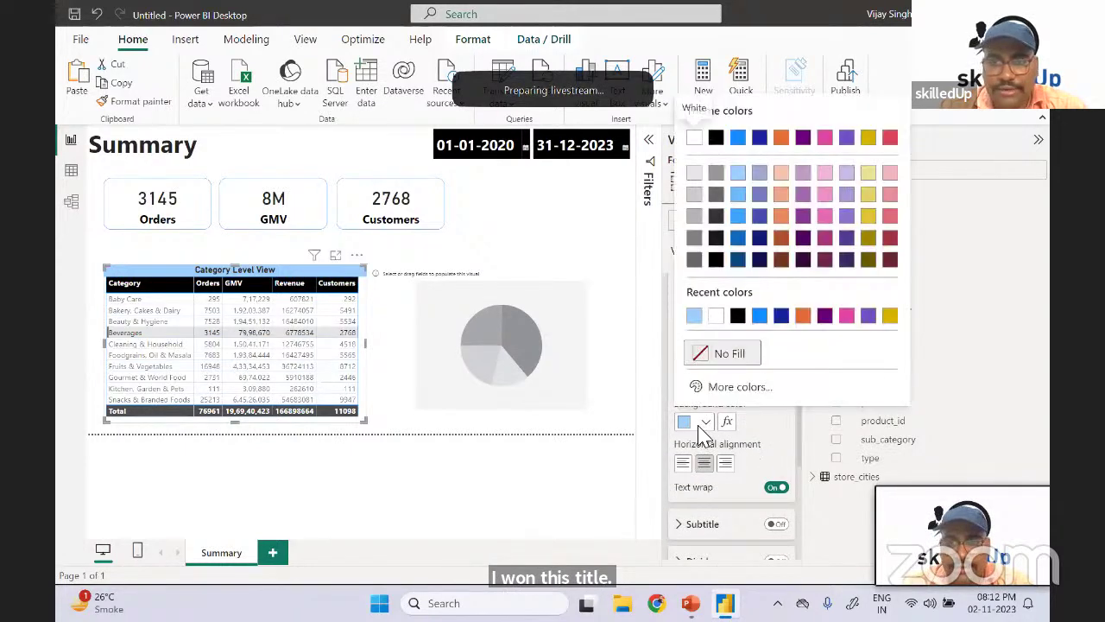
pyautogui.click(717, 317)
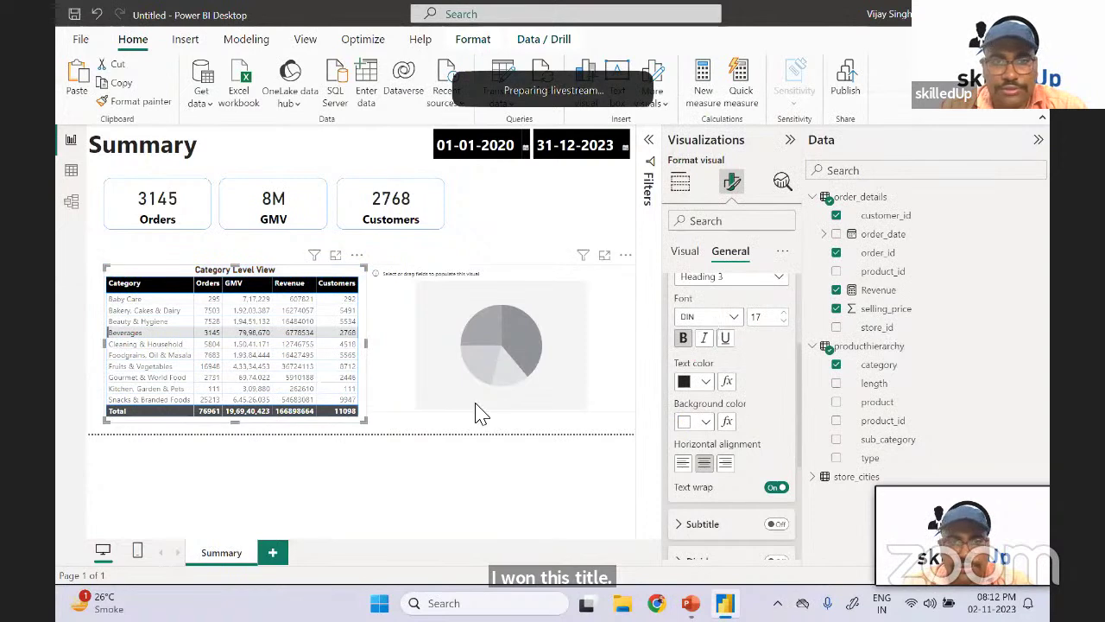
# - Add order_id to the empty pie chart and use it as the chart's value with a distinct count
pyautogui.click(500, 389)
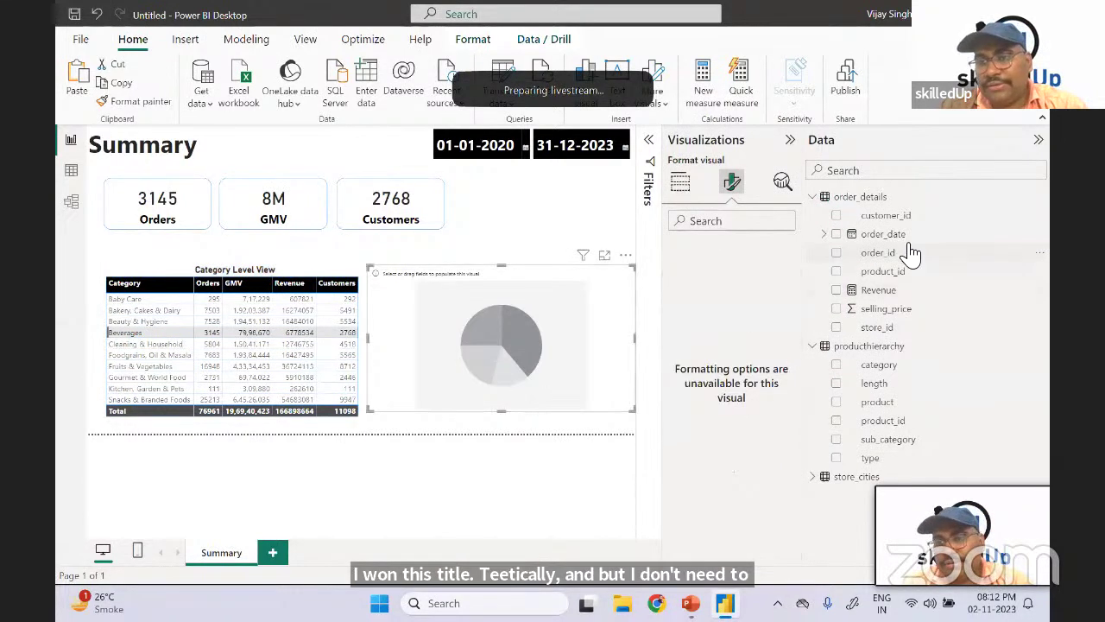
pyautogui.click(835, 253)
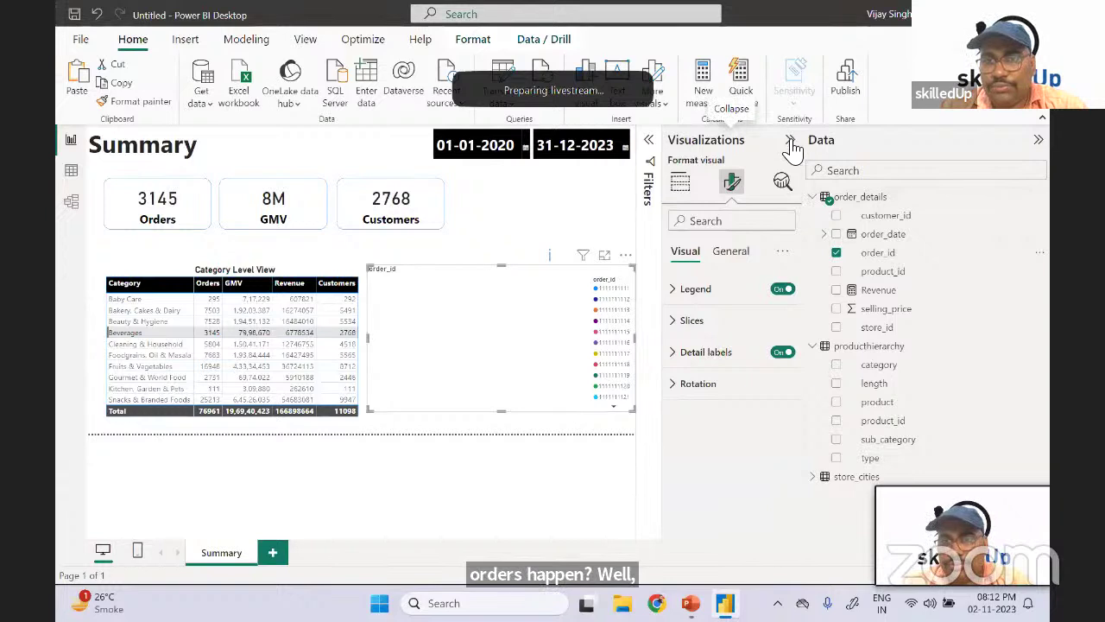
pyautogui.click(682, 183)
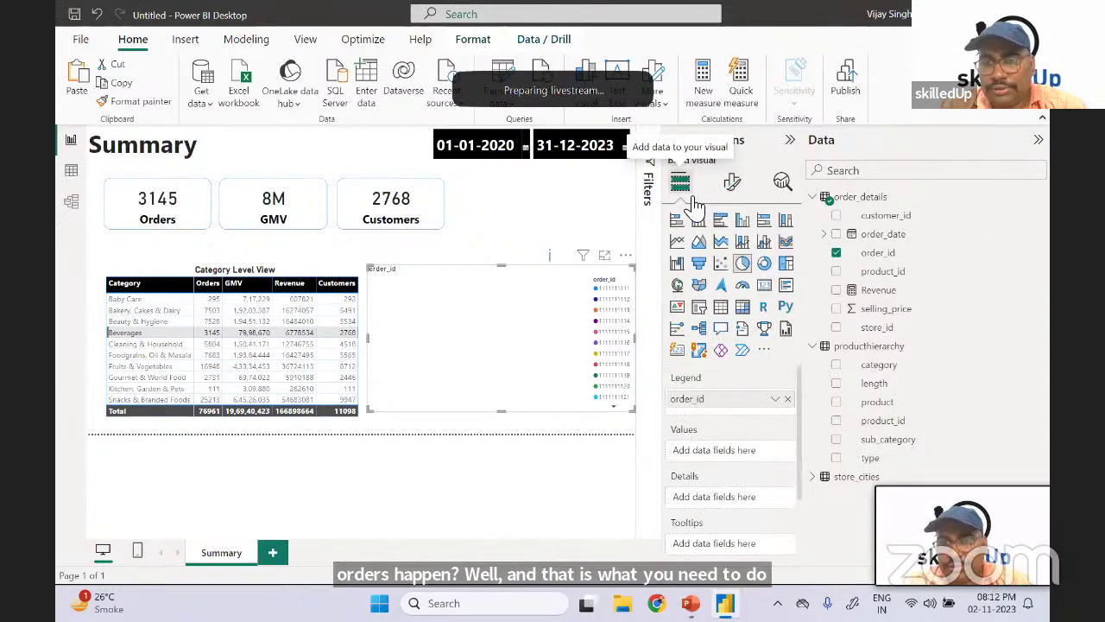
pyautogui.click(773, 398)
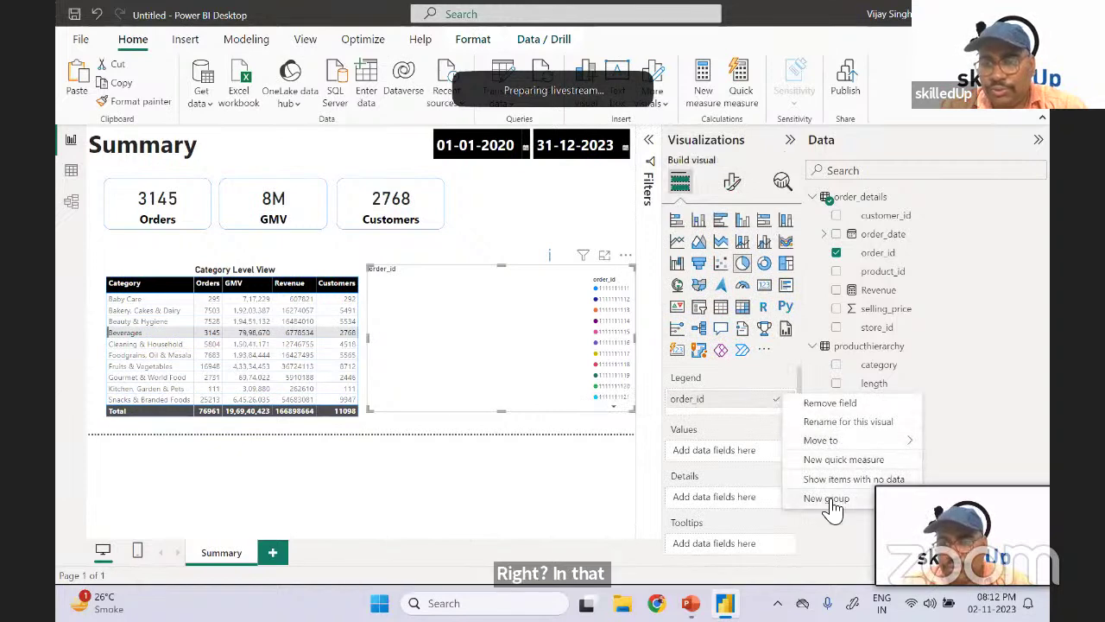
pyautogui.click(700, 402)
pyautogui.moveTo(699, 406); pyautogui.dragTo(707, 454)
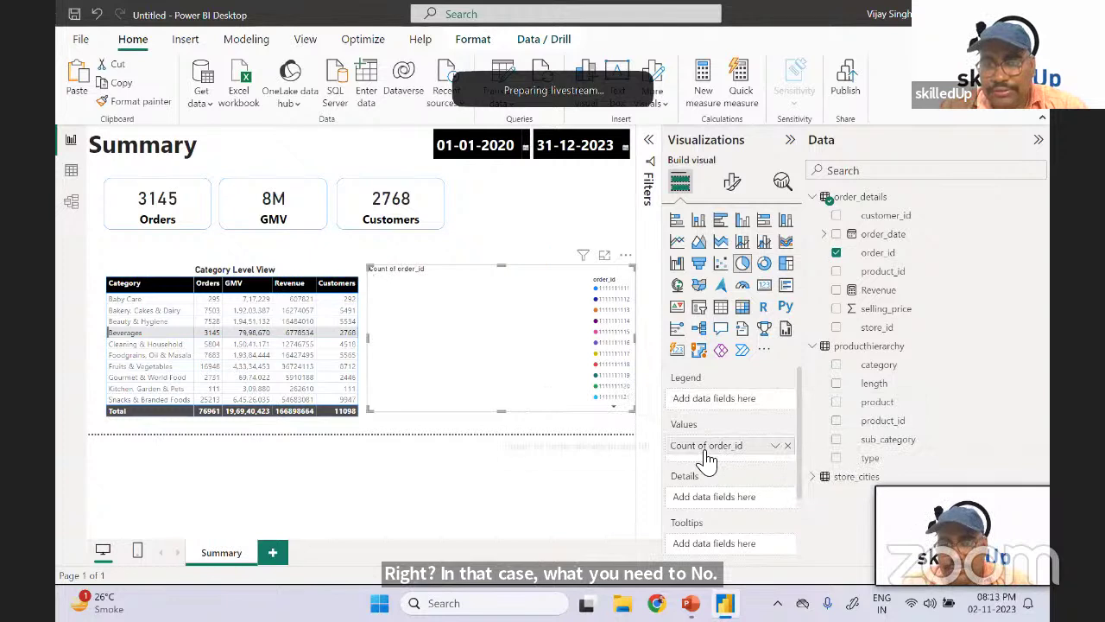
pyautogui.click(775, 445)
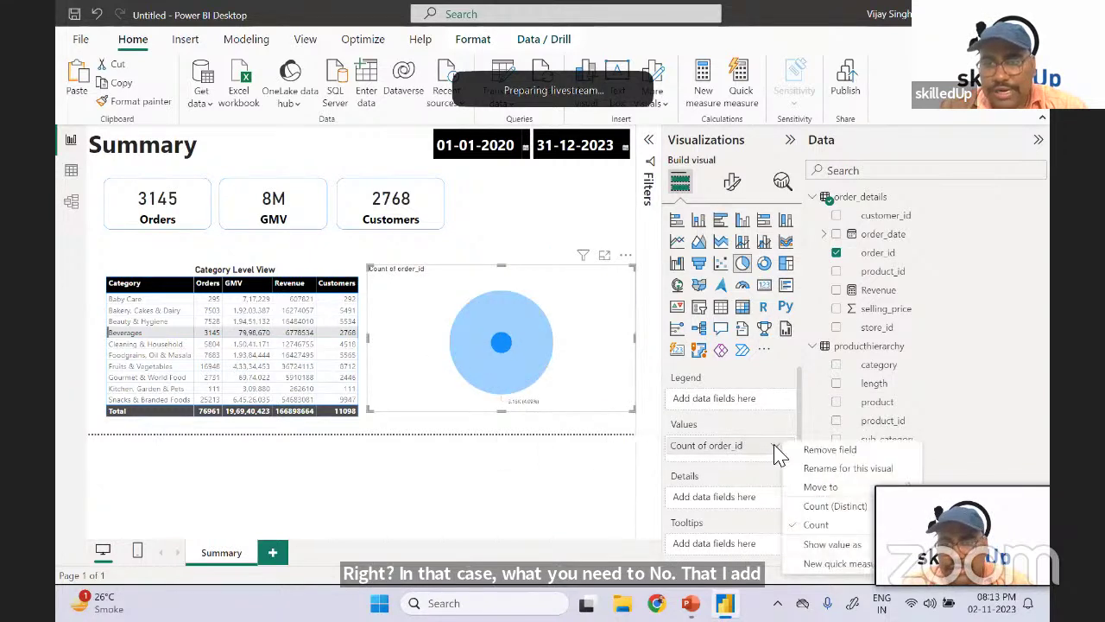
pyautogui.click(824, 518)
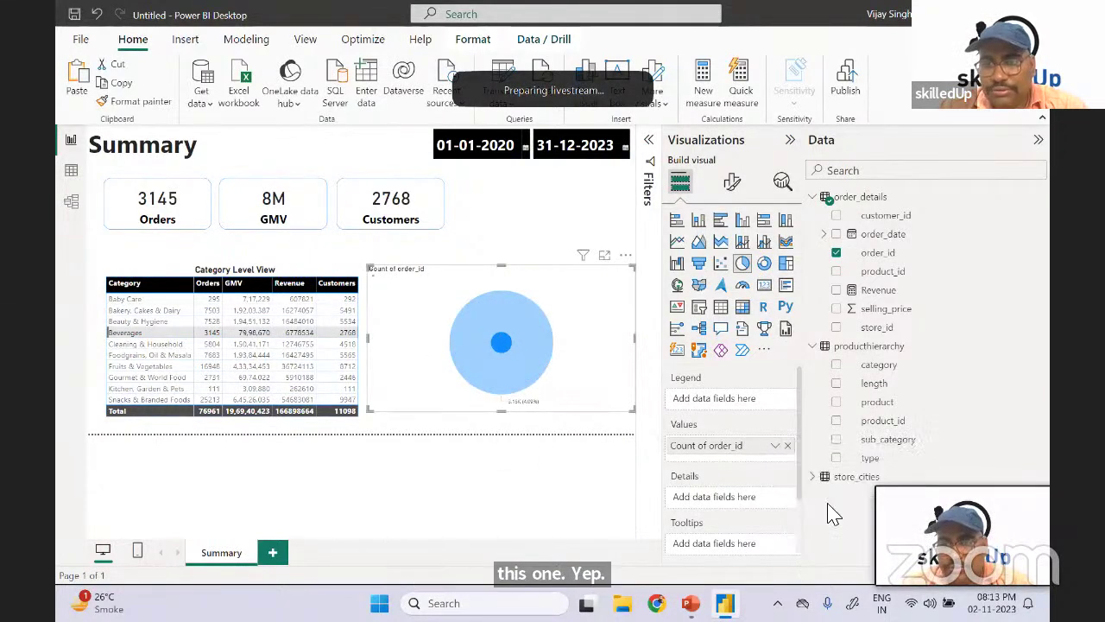
# - Rename the pie chart's order_id value field to "Orders"
pyautogui.doubleClick(732, 445)
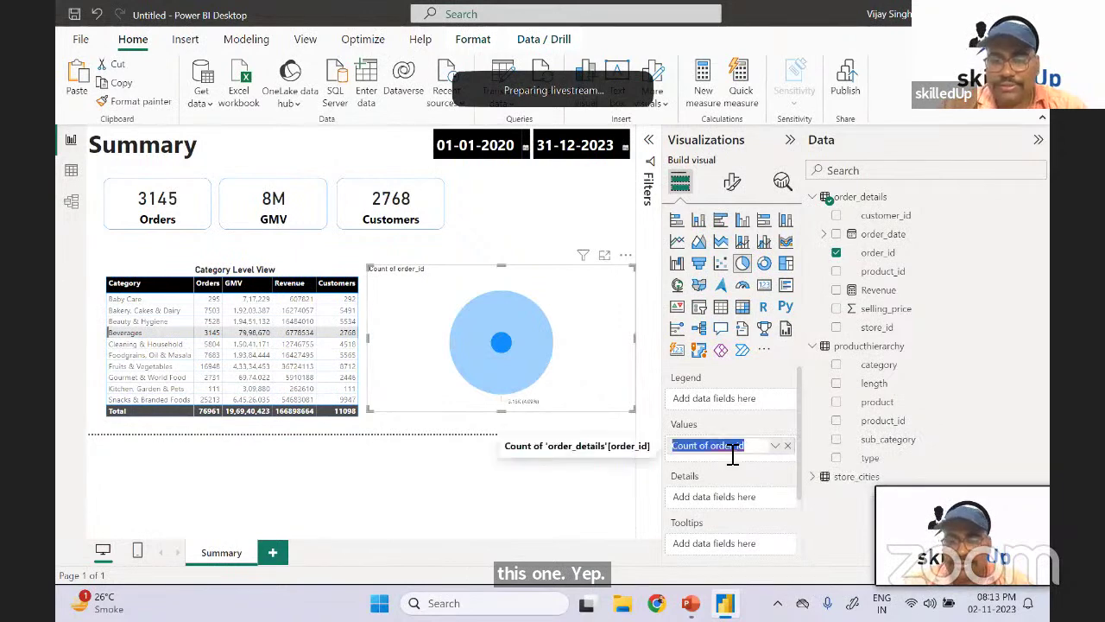
pyautogui.write('Orders')
pyautogui.press('Return')
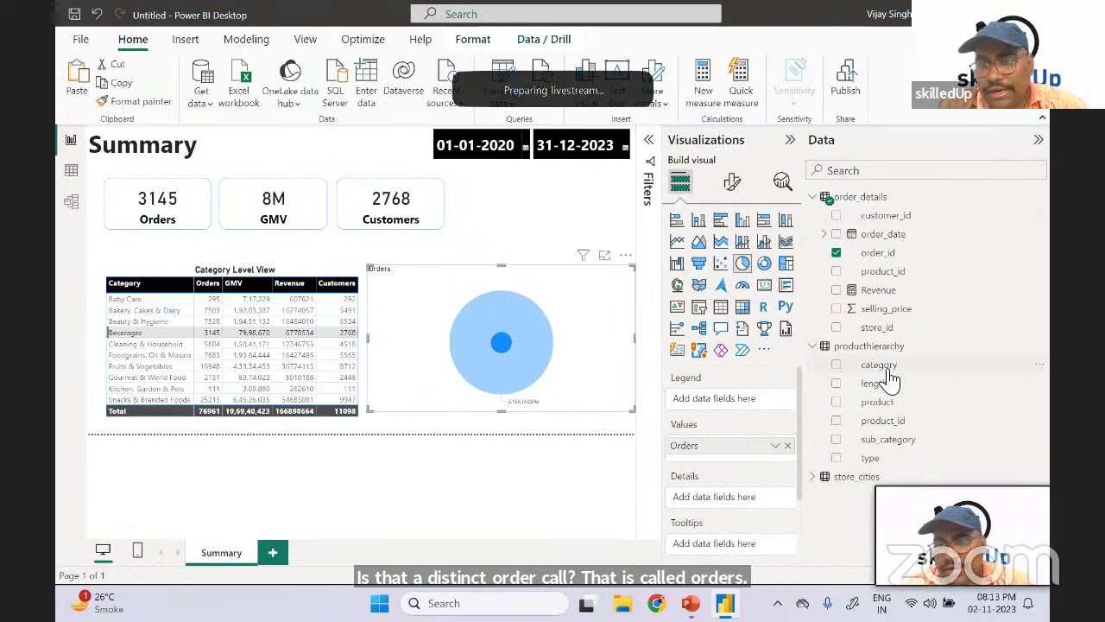
# - Add the producthierarchy category field as the pie chart's legend and rename it "Category"
pyautogui.moveTo(884, 366); pyautogui.dragTo(754, 404)
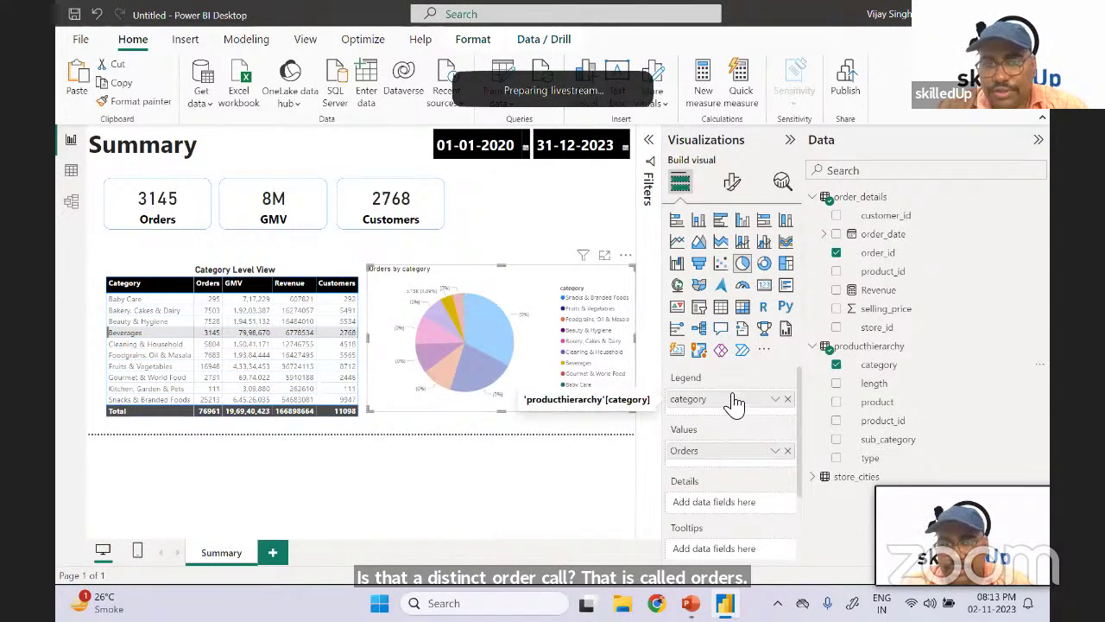
pyautogui.doubleClick(722, 400)
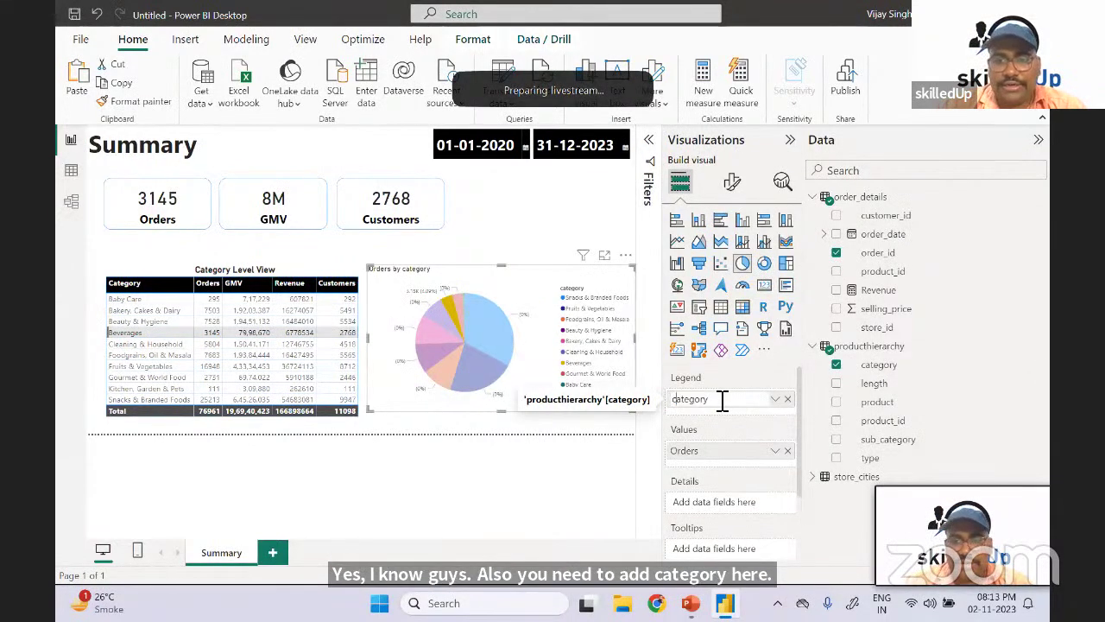
pyautogui.press('BackSpace')
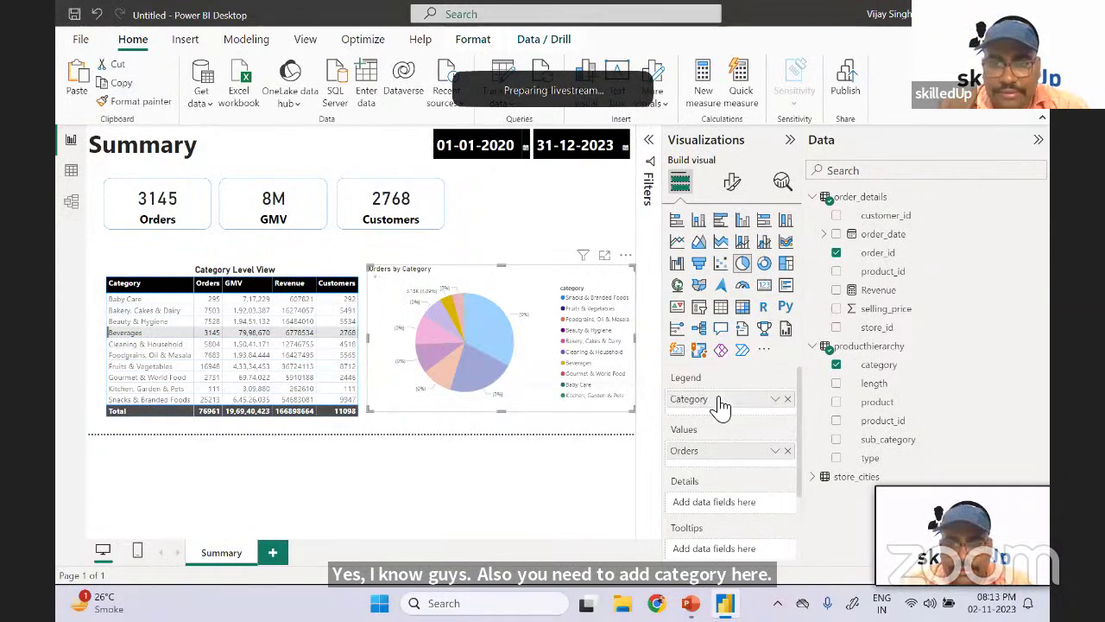
pyautogui.press('Return')
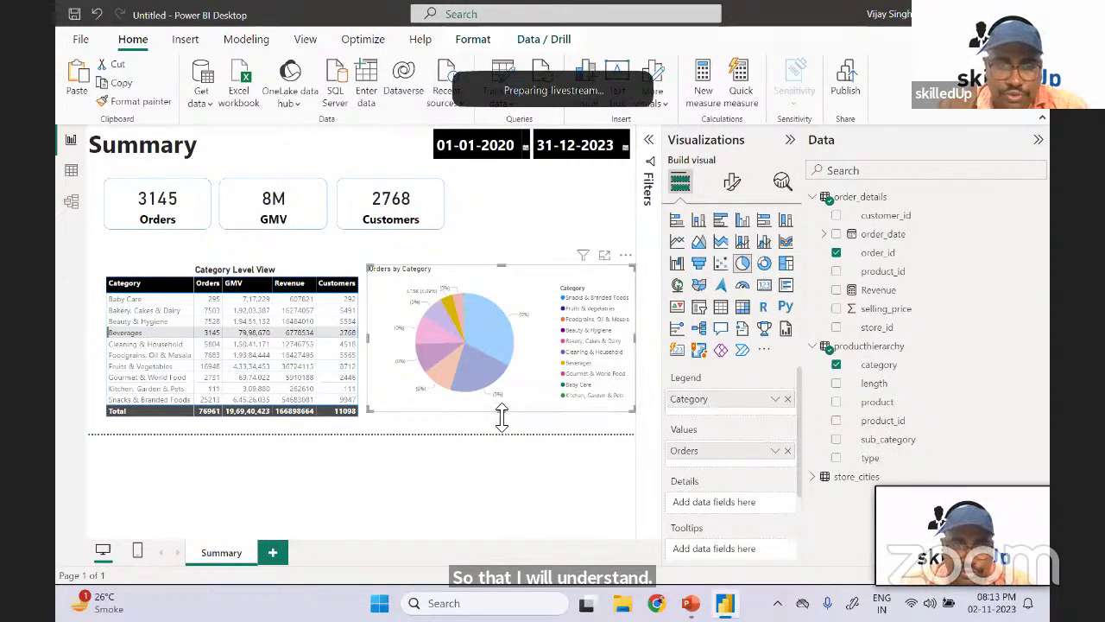
# - Resize the pie chart, extending it upward and slightly downward and narrowing it a little from its outer edge
pyautogui.moveTo(502, 413); pyautogui.dragTo(501, 416)
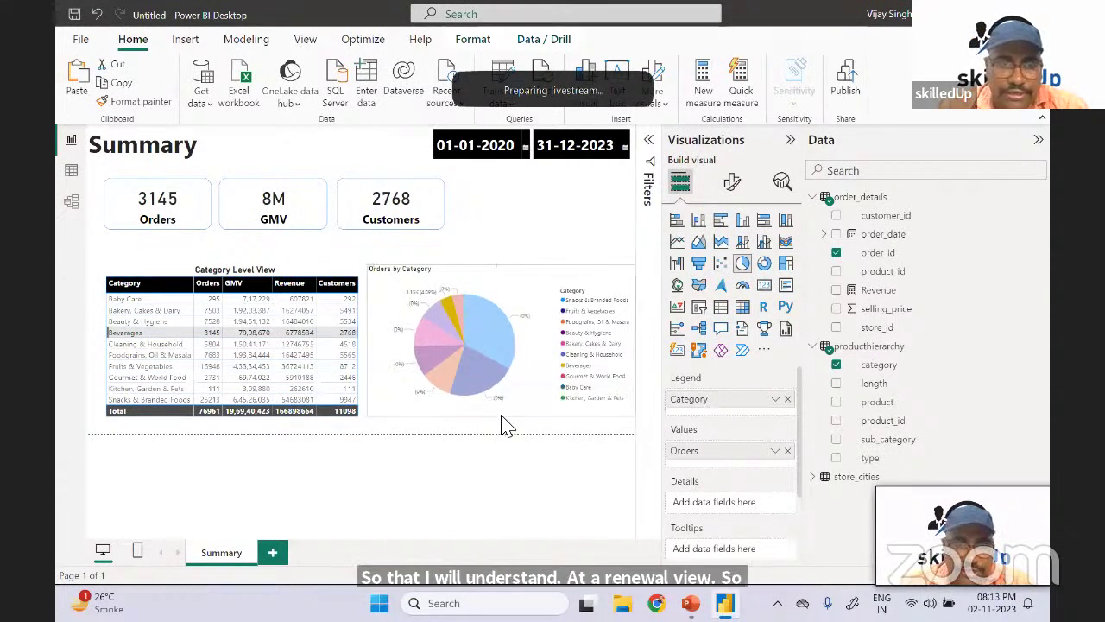
pyautogui.click(501, 412)
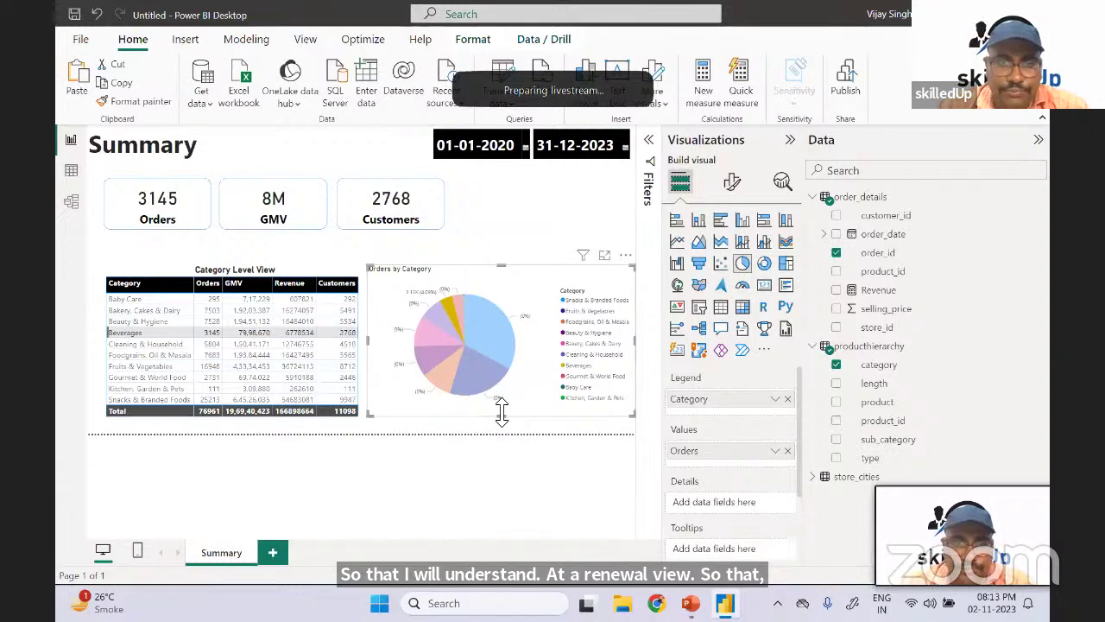
pyautogui.moveTo(501, 265); pyautogui.dragTo(501, 248)
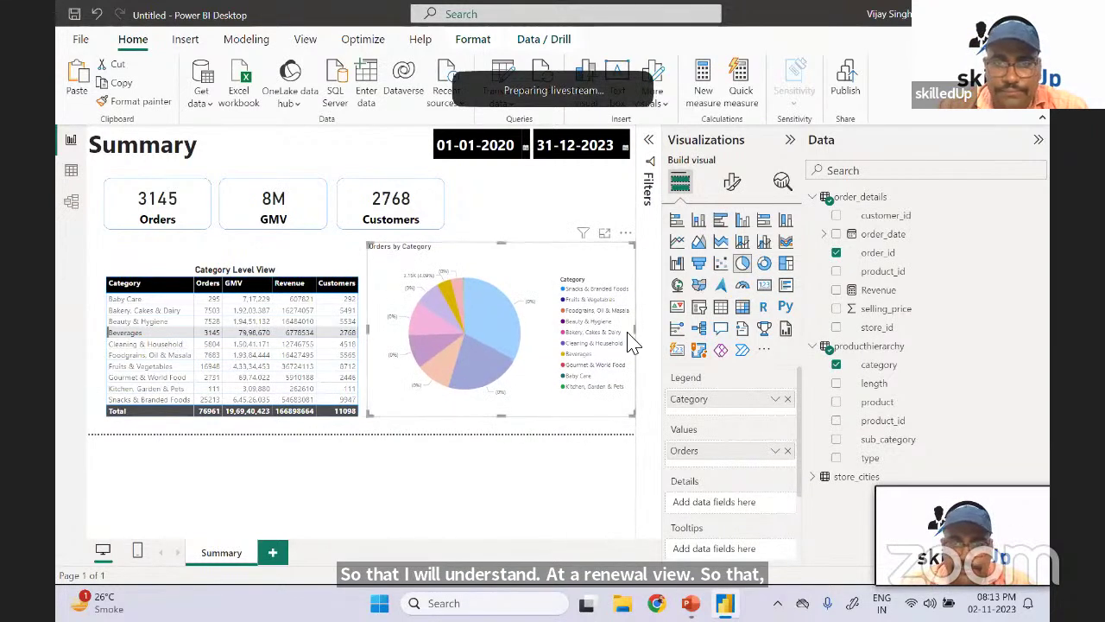
pyautogui.moveTo(635, 330); pyautogui.dragTo(631, 335)
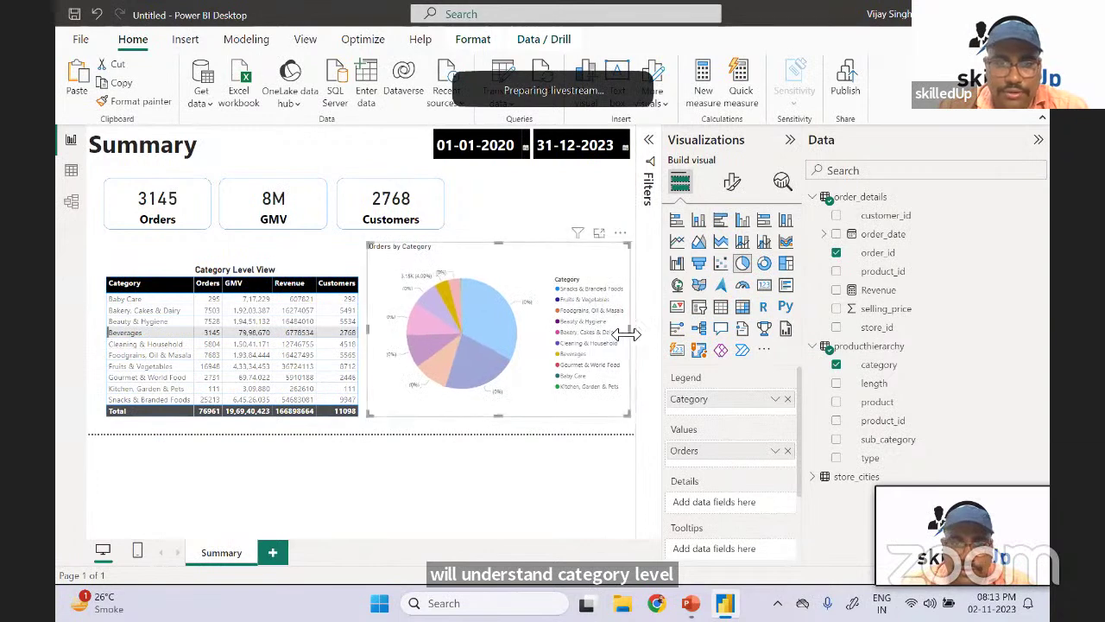
pyautogui.moveTo(504, 429); pyautogui.dragTo(501, 426)
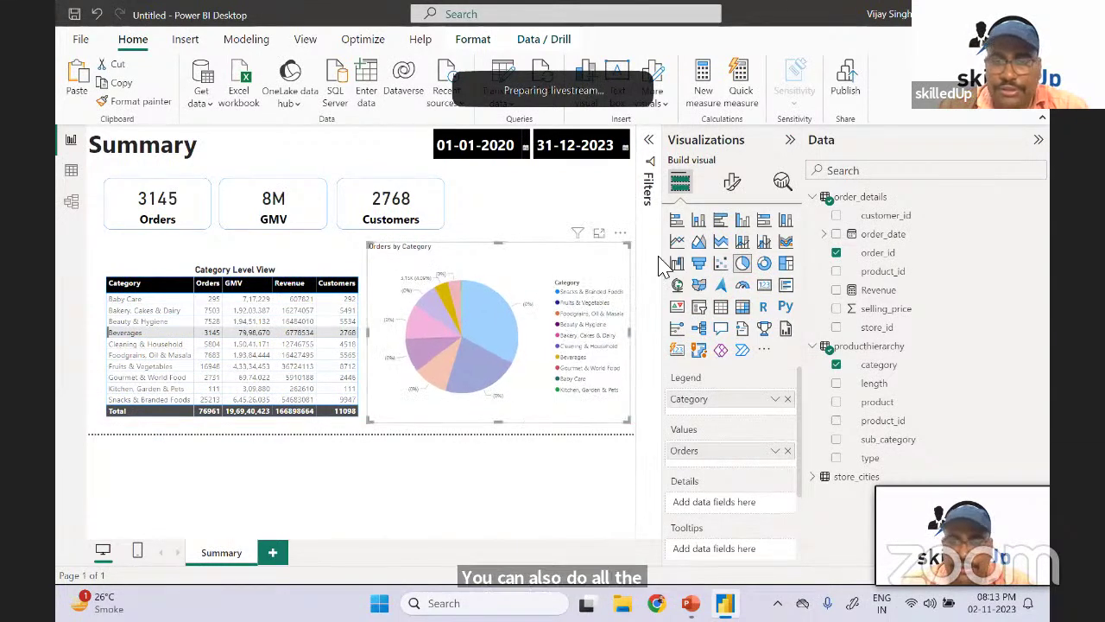
# - Try the pie chart's legend at Top left, Top center, Top right and Top left stacked, settling on Top right stacked
pyautogui.click(732, 183)
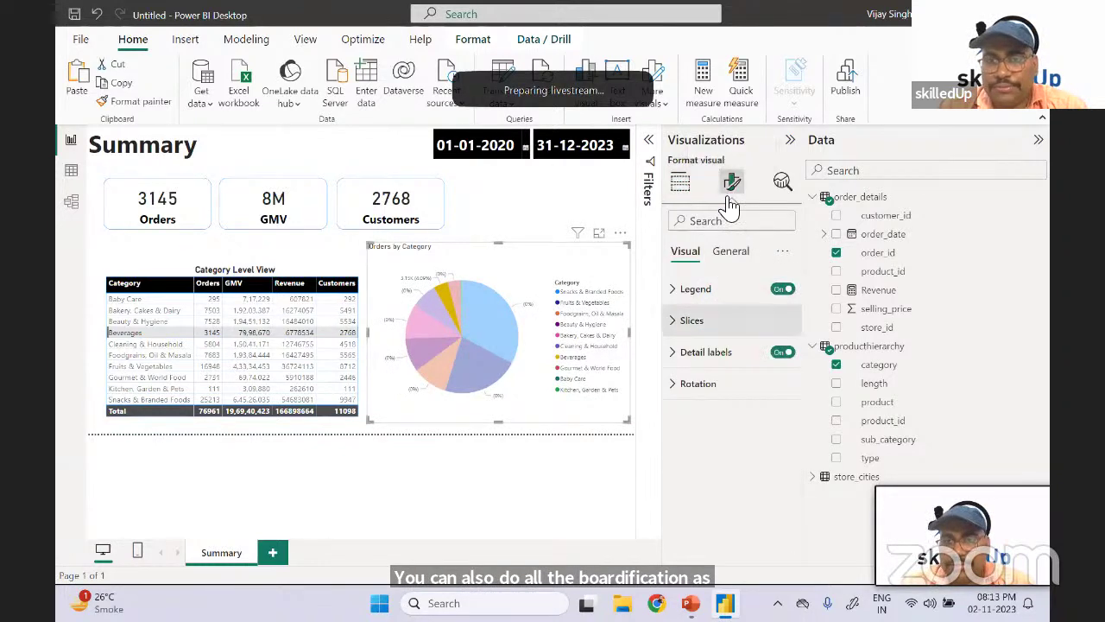
pyautogui.click(678, 290)
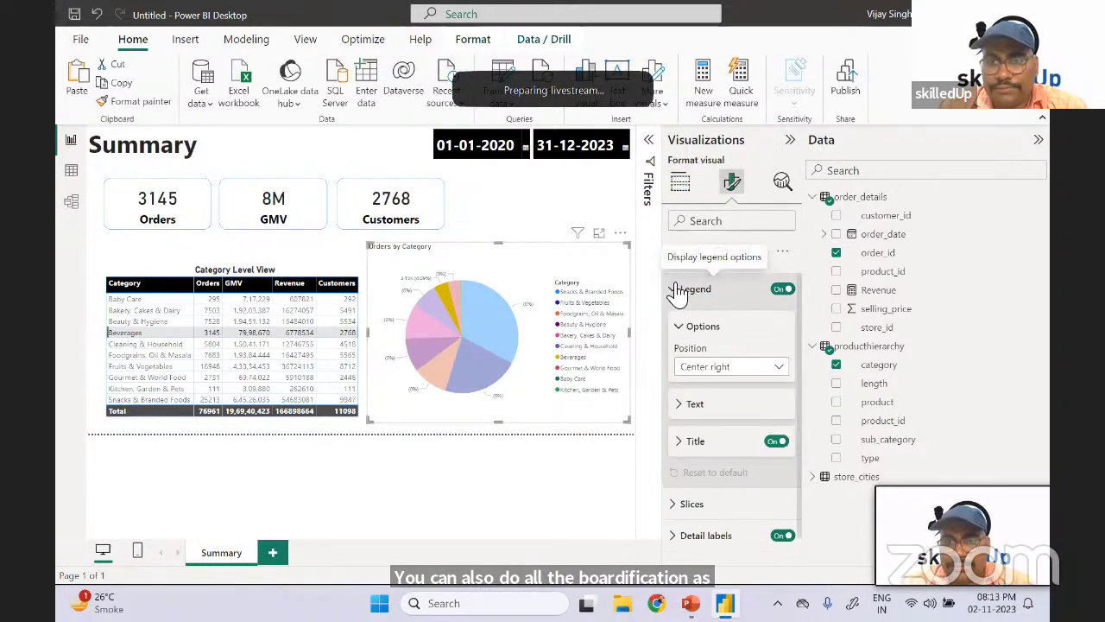
pyautogui.click(716, 372)
pyautogui.click(718, 388)
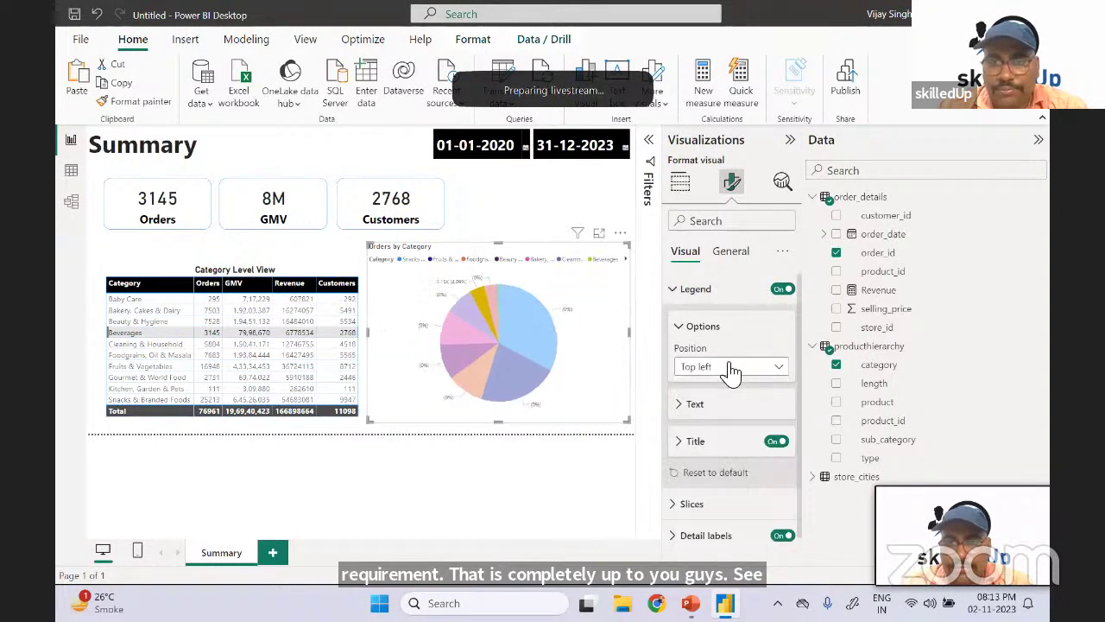
pyautogui.click(729, 372)
pyautogui.press('Escape')
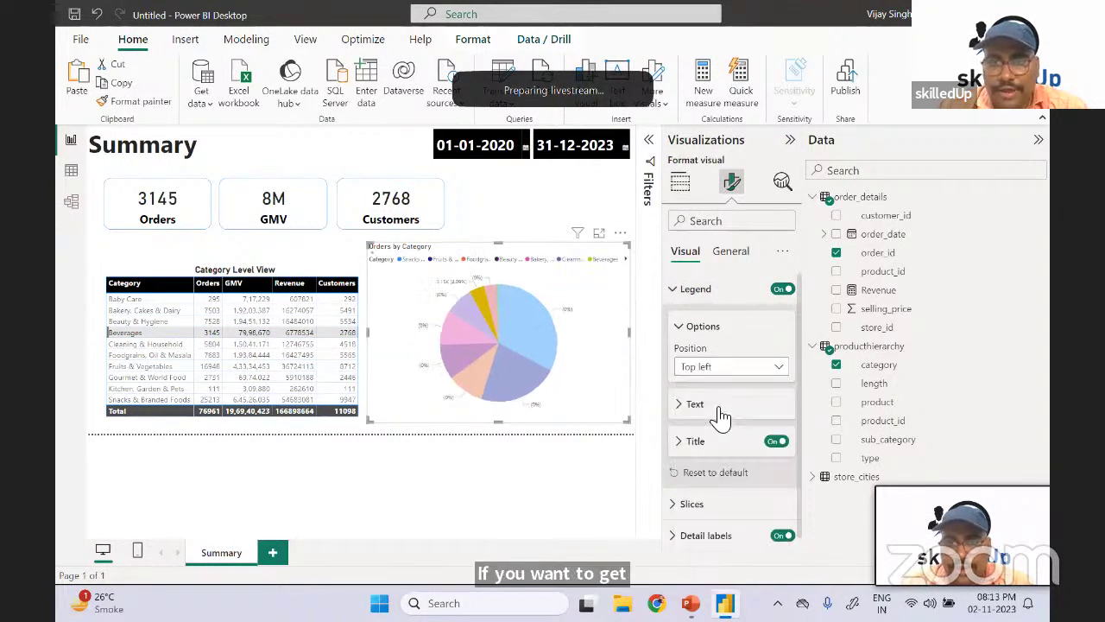
pyautogui.click(725, 367)
pyautogui.click(729, 379)
pyautogui.click(729, 369)
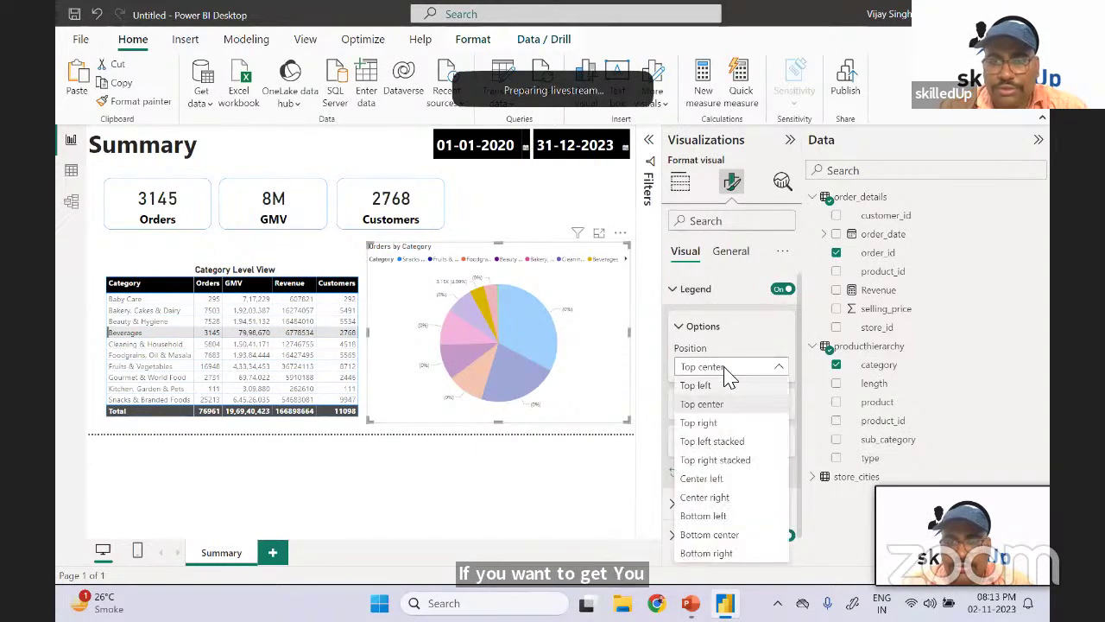
pyautogui.click(724, 420)
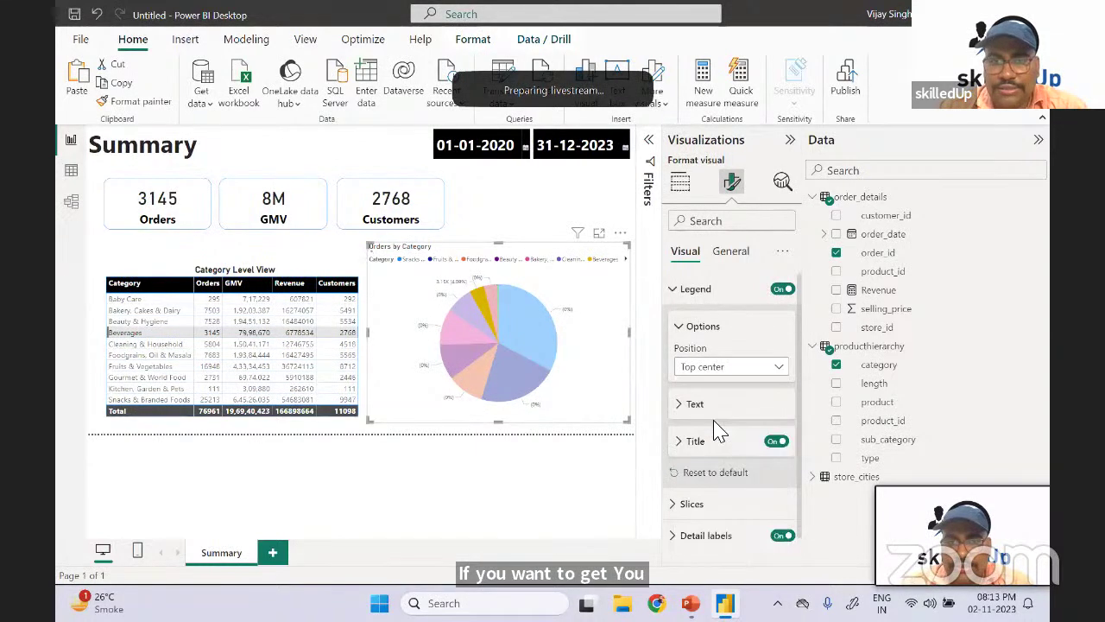
pyautogui.click(730, 367)
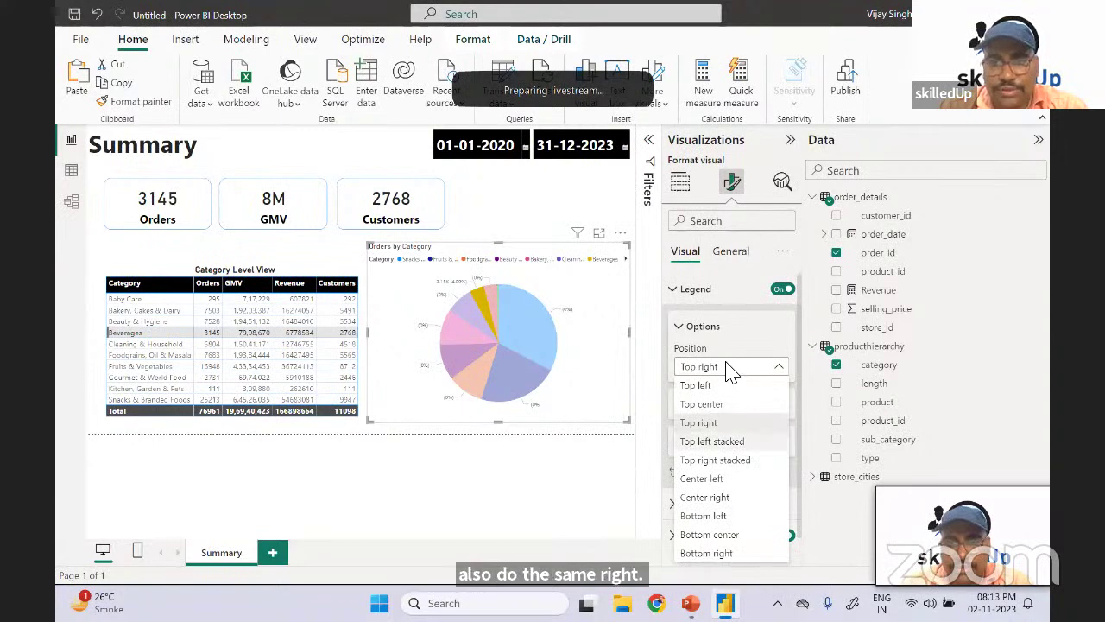
pyautogui.click(717, 441)
pyautogui.click(730, 370)
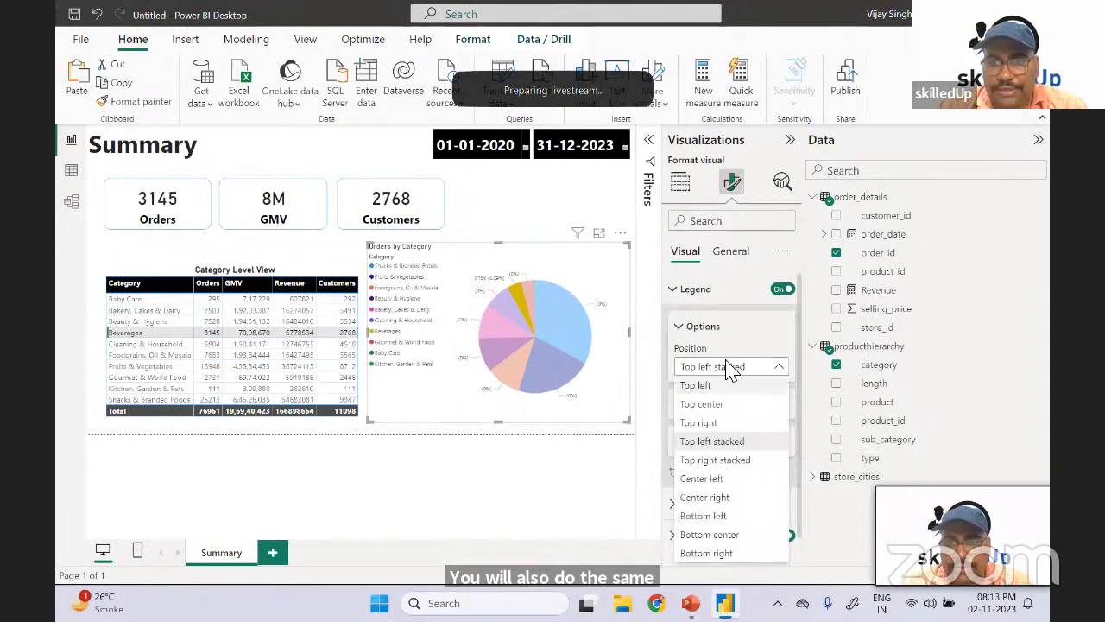
pyautogui.click(713, 463)
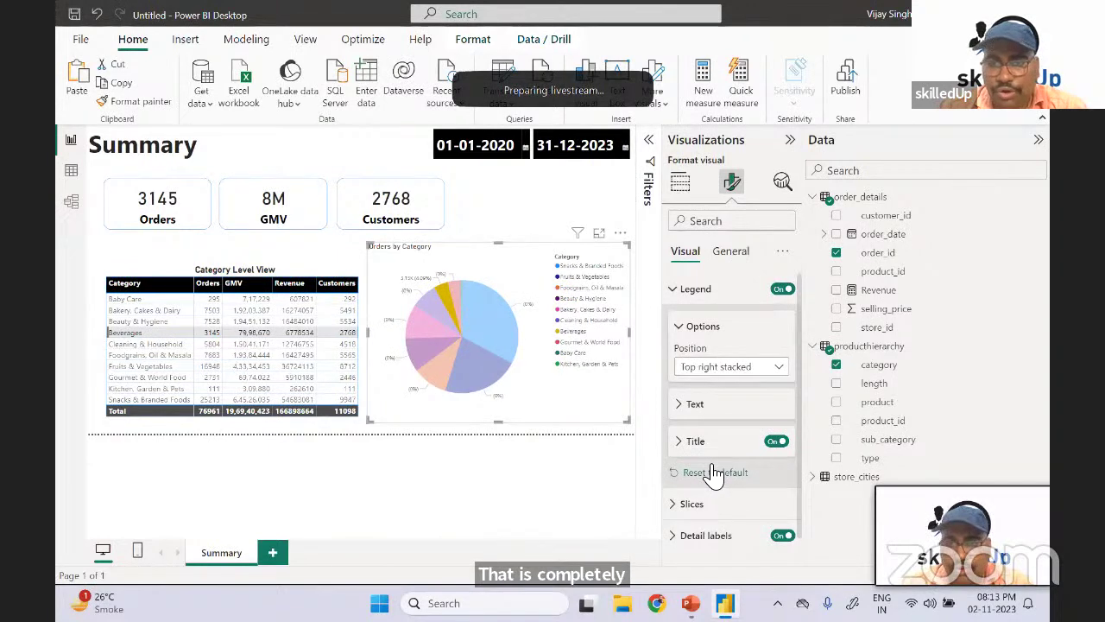
# - Keep the pie chart's legend position at Top right stacked and set the legend text size to 13
pyautogui.click(767, 368)
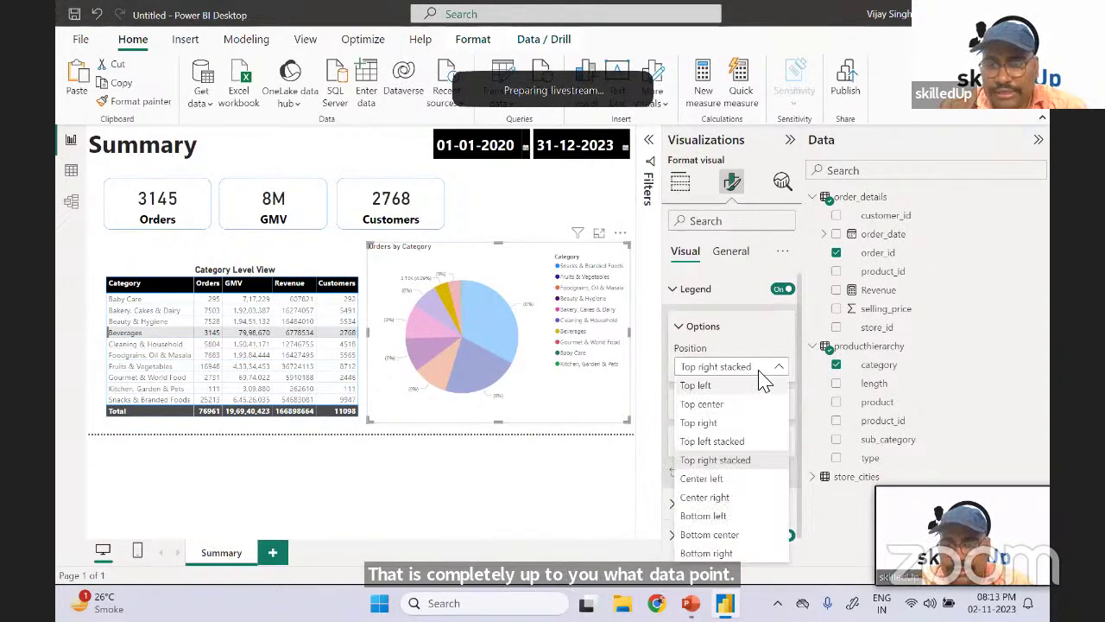
pyautogui.click(765, 337)
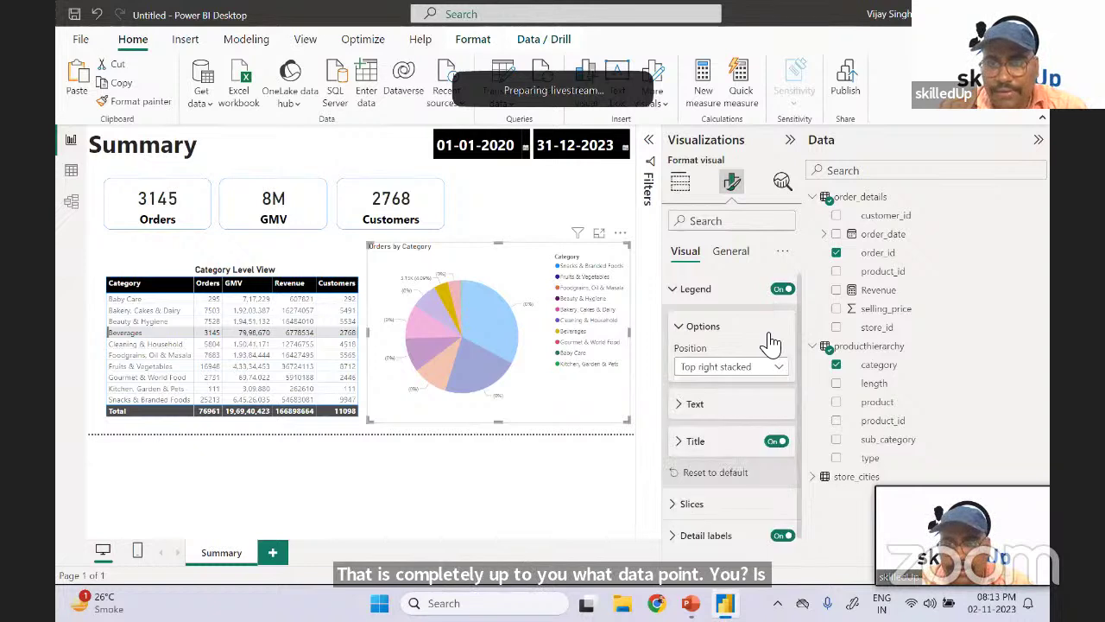
pyautogui.click(681, 411)
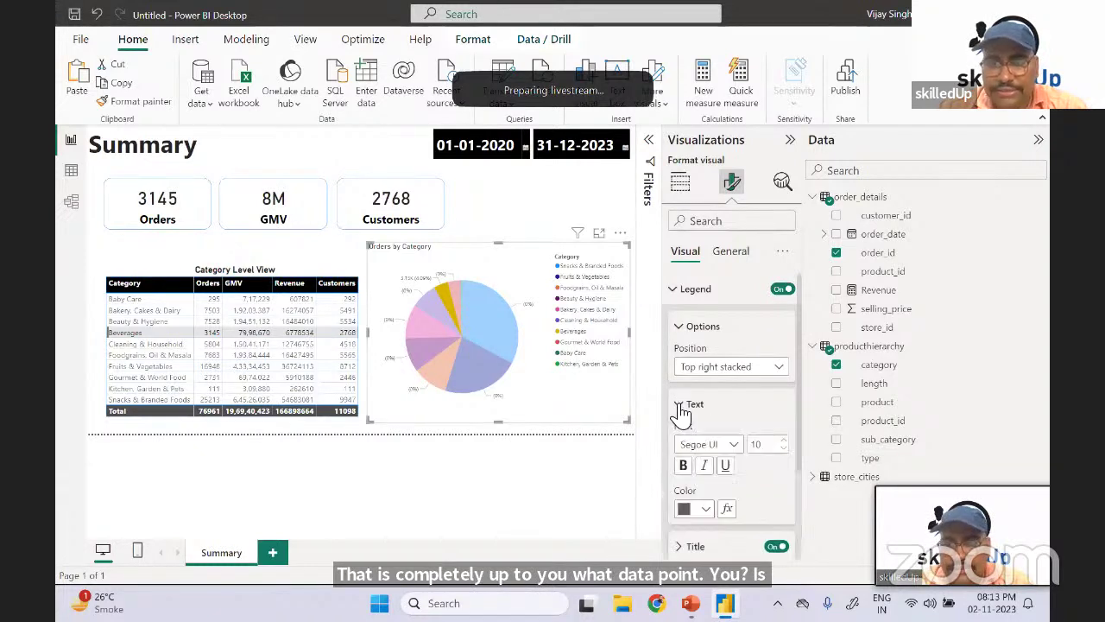
pyautogui.click(766, 445)
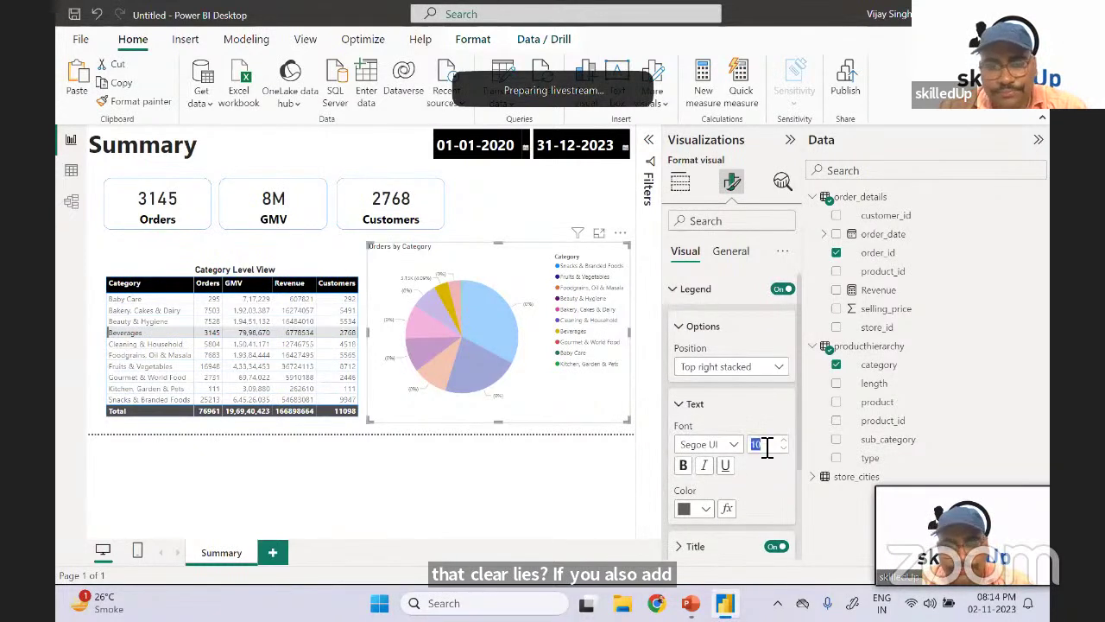
pyautogui.write('13')
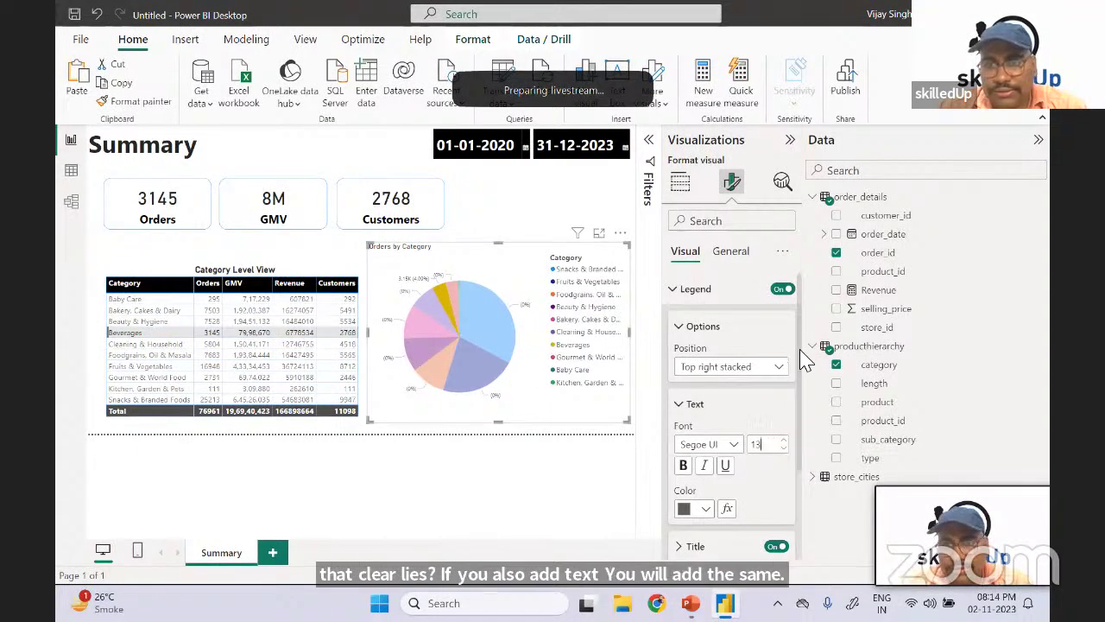
# - Look through the pie chart's remaining visual settings and its general size properties, and open its title text settings
pyautogui.scroll(-3, 801, 361)
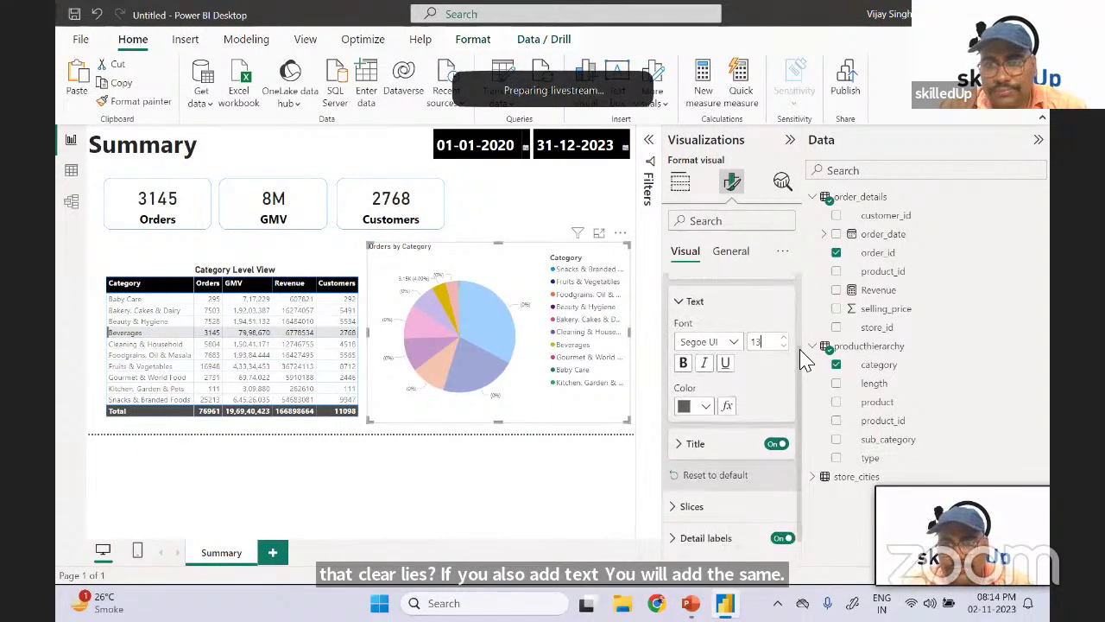
pyautogui.click(794, 473)
pyautogui.click(680, 482)
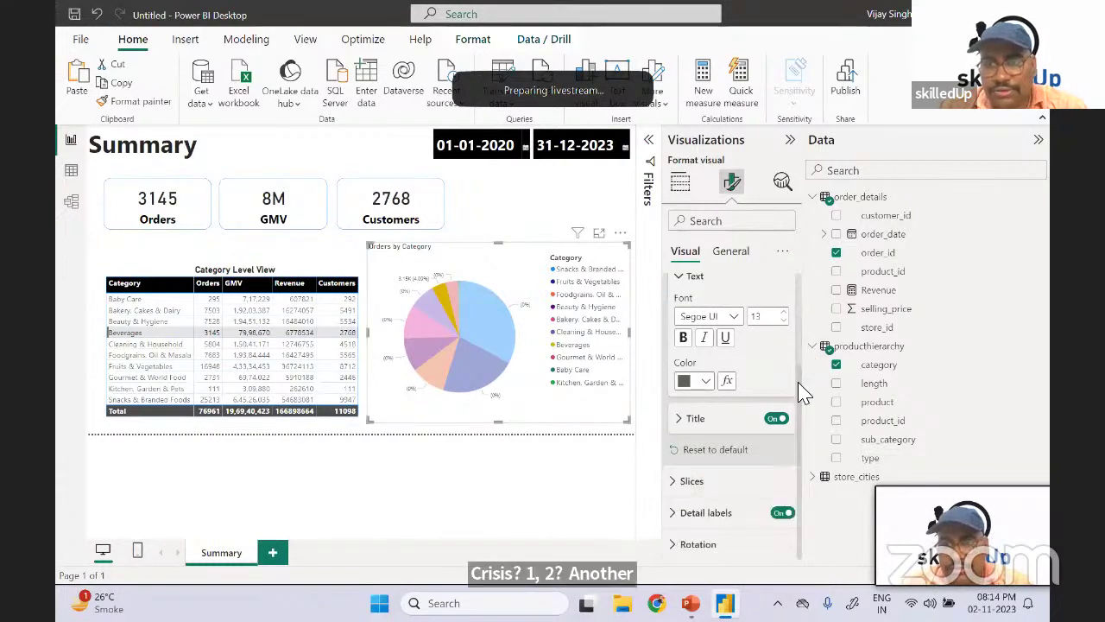
pyautogui.click(730, 251)
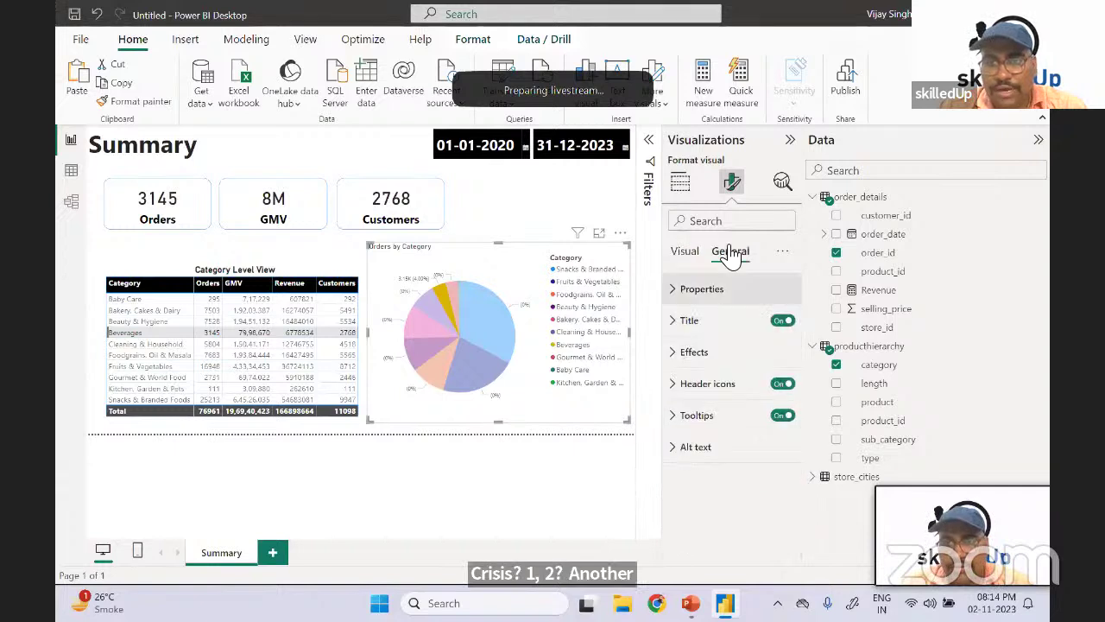
pyautogui.click(677, 296)
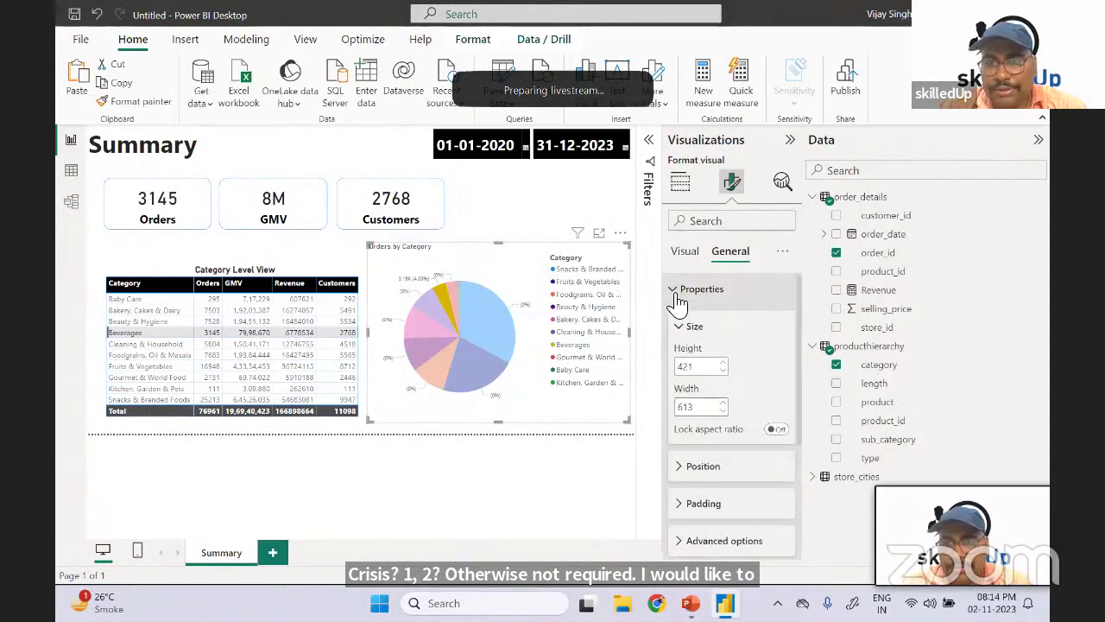
pyautogui.click(677, 295)
pyautogui.click(678, 321)
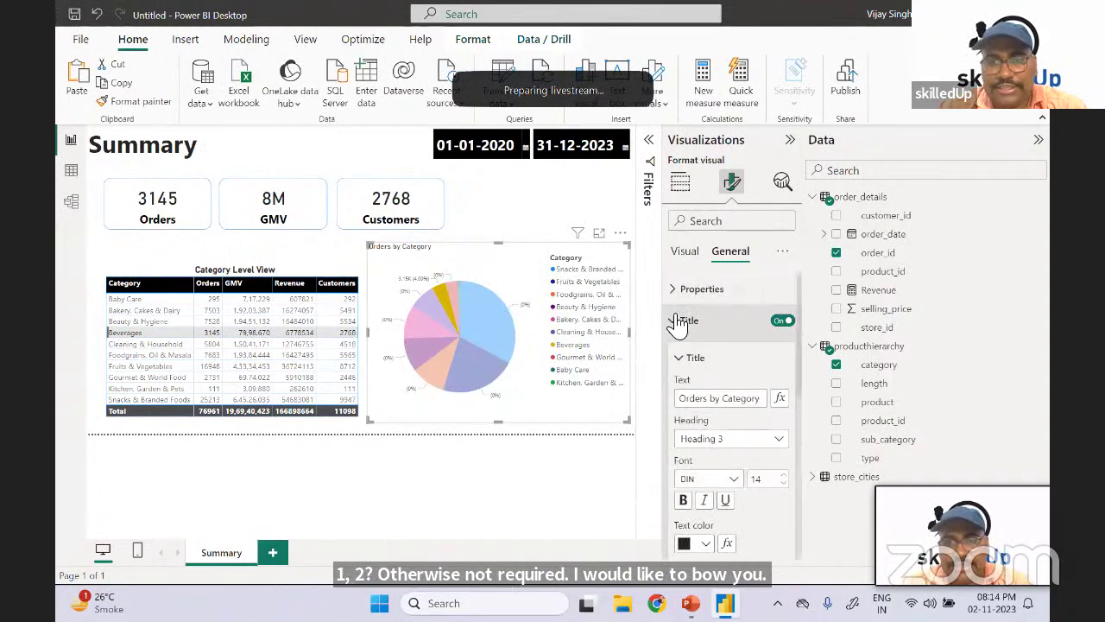